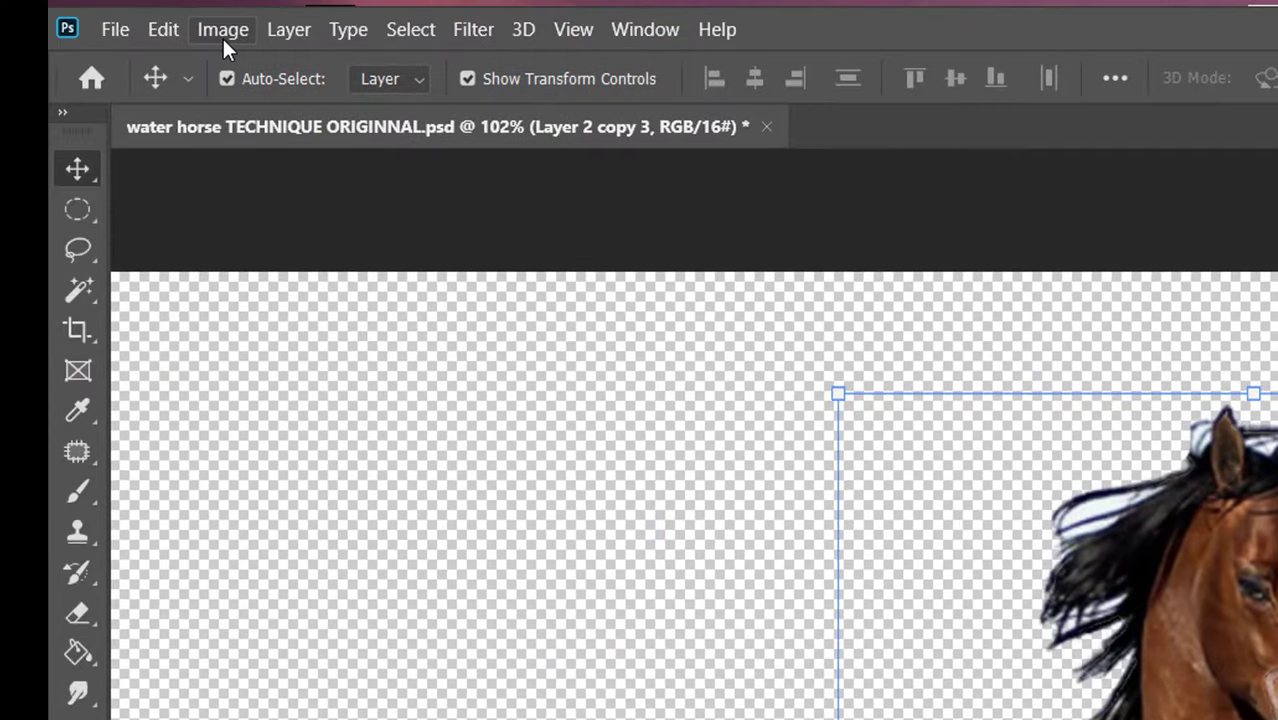
Desaturate the horse layer, Layer 2 copy 3.
left_click(223, 29)
mouse_move(250, 117)
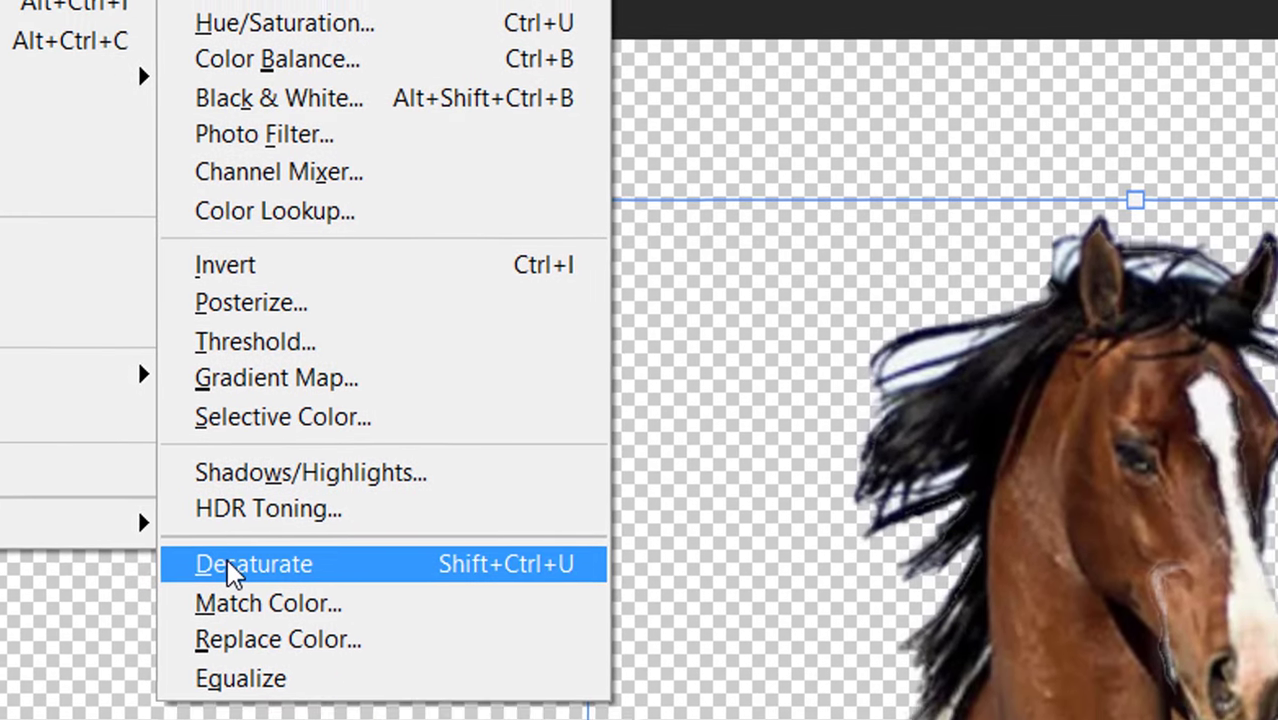
left_click(262, 585)
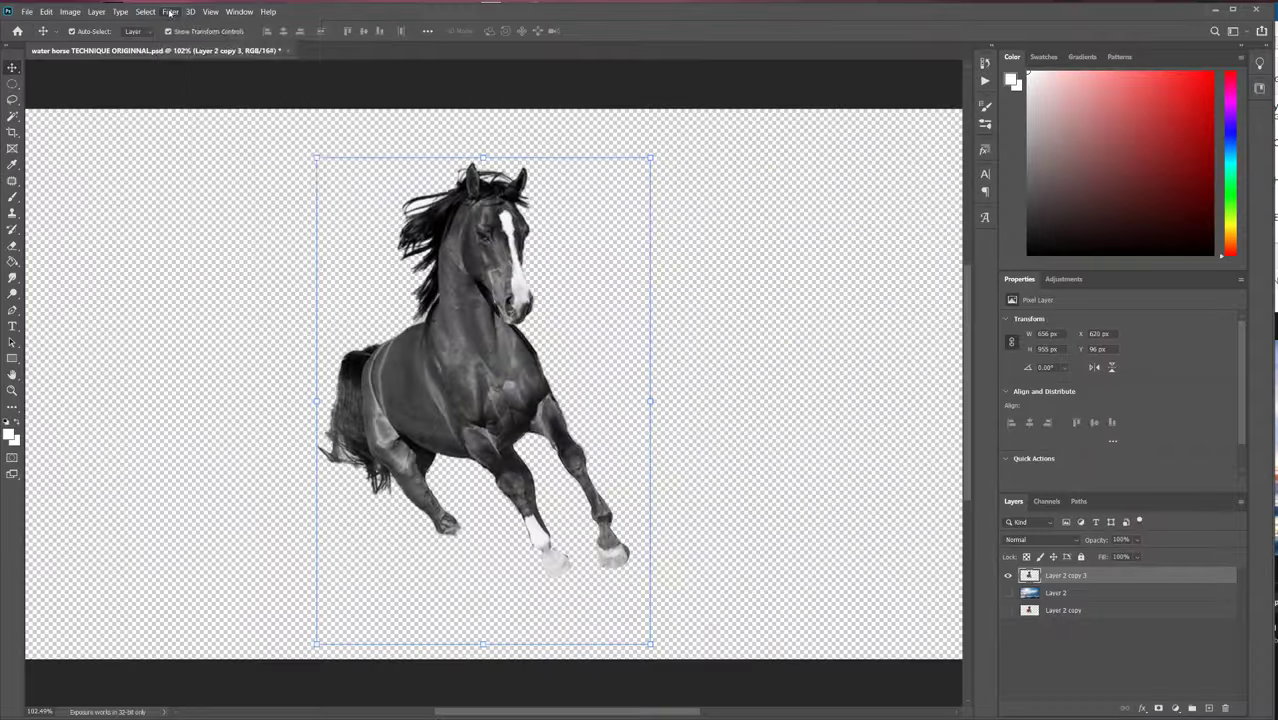
Open the Camera Raw filter on the horse layer and lower Texture to -100 to smooth out its surface.
left_click(170, 12)
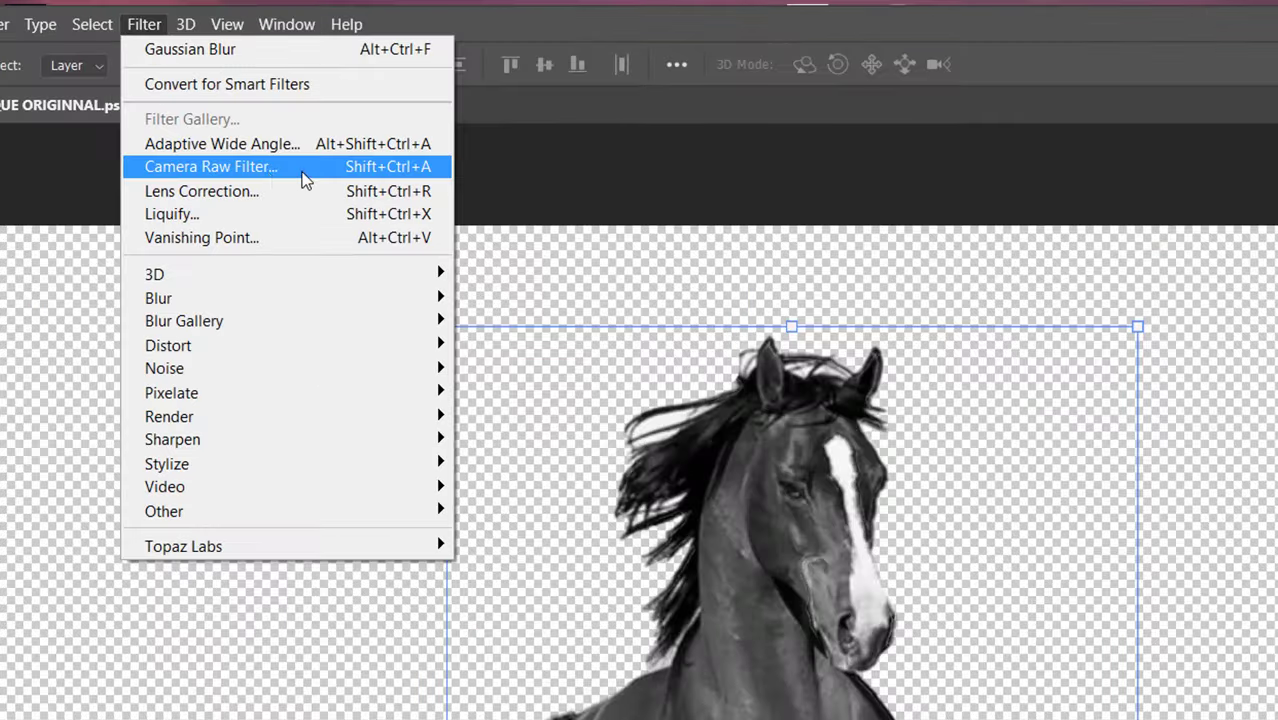
left_click(250, 82)
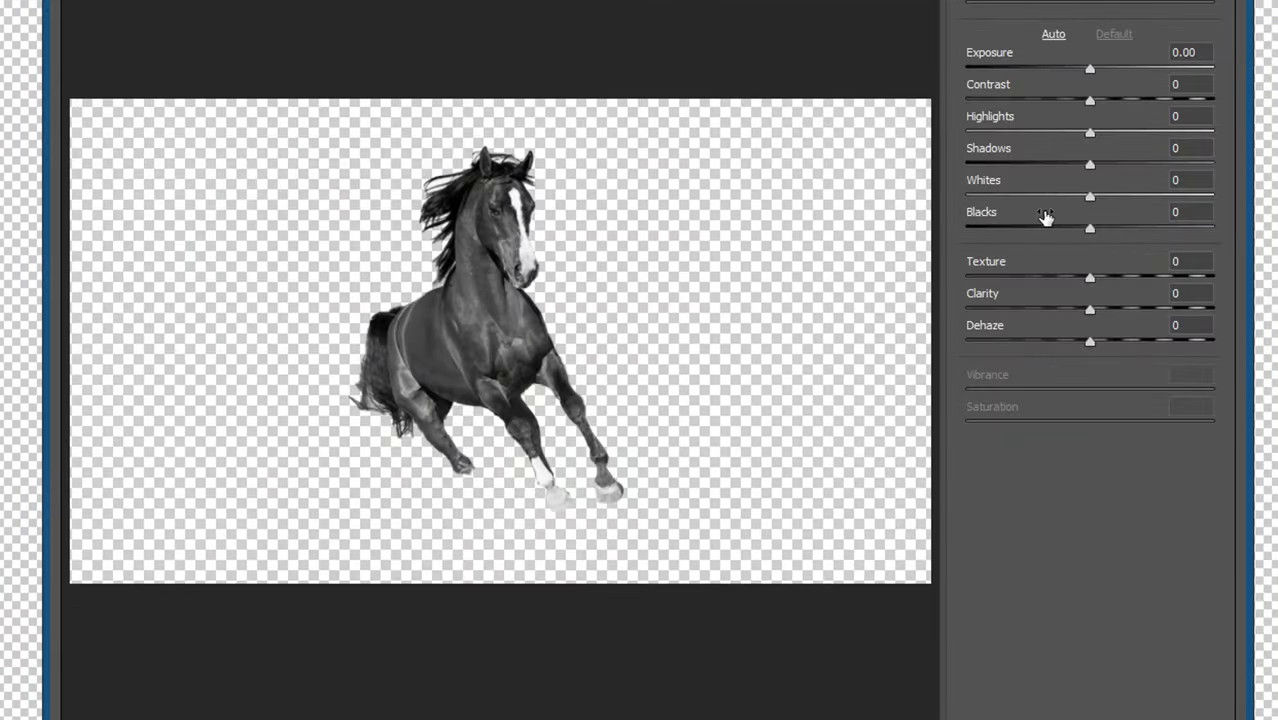
left_click_drag(1092, 277, 845, 262)
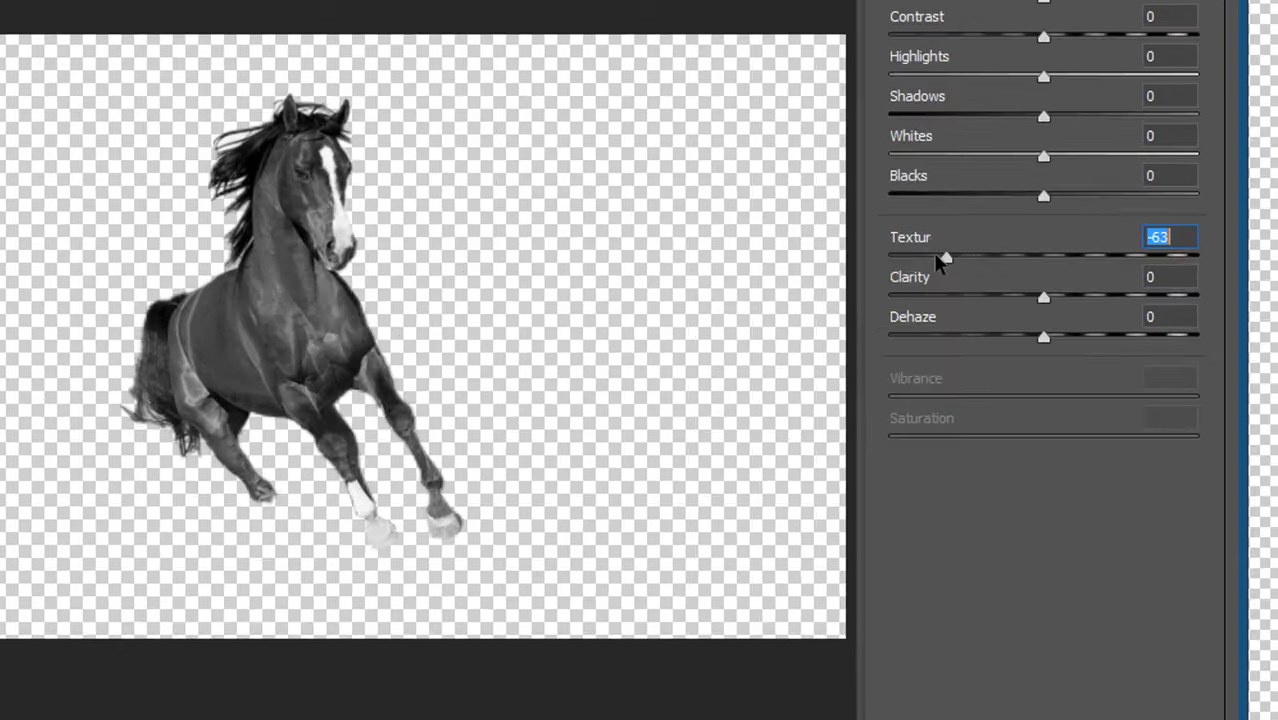
left_click(207, 265)
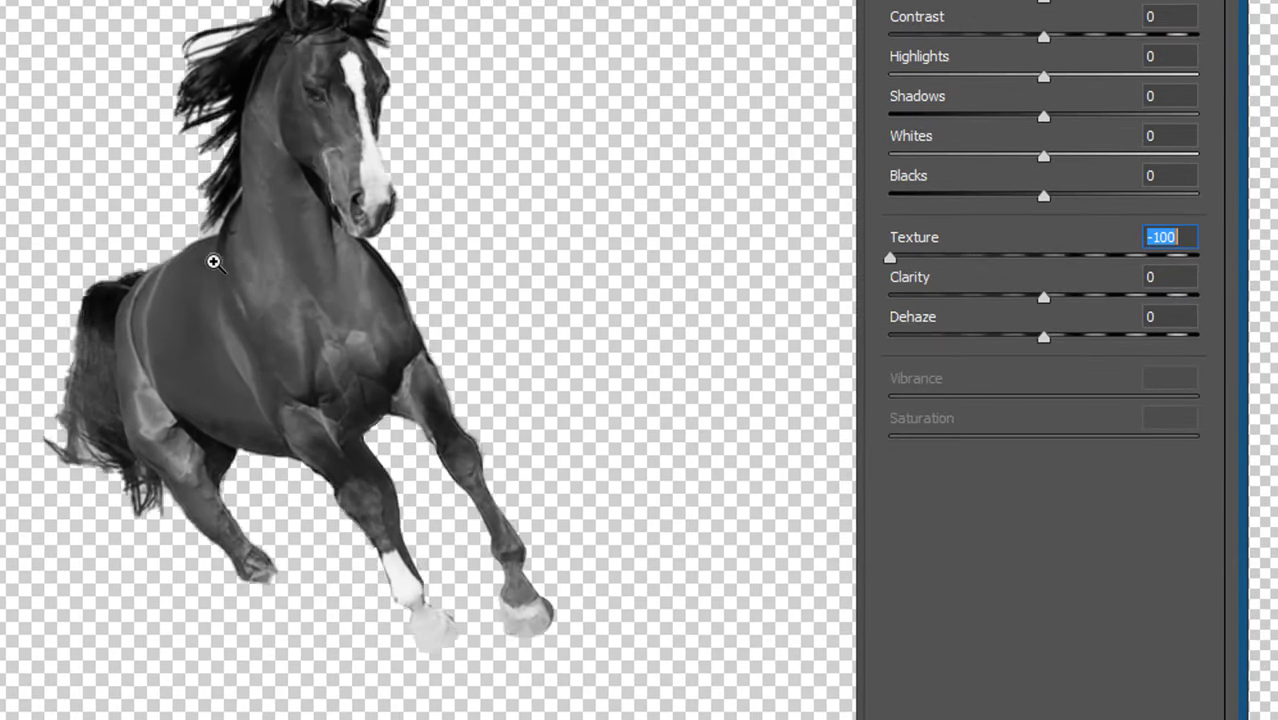
scroll(222, 257, "up", 6)
scroll(259, 236, "down", 3)
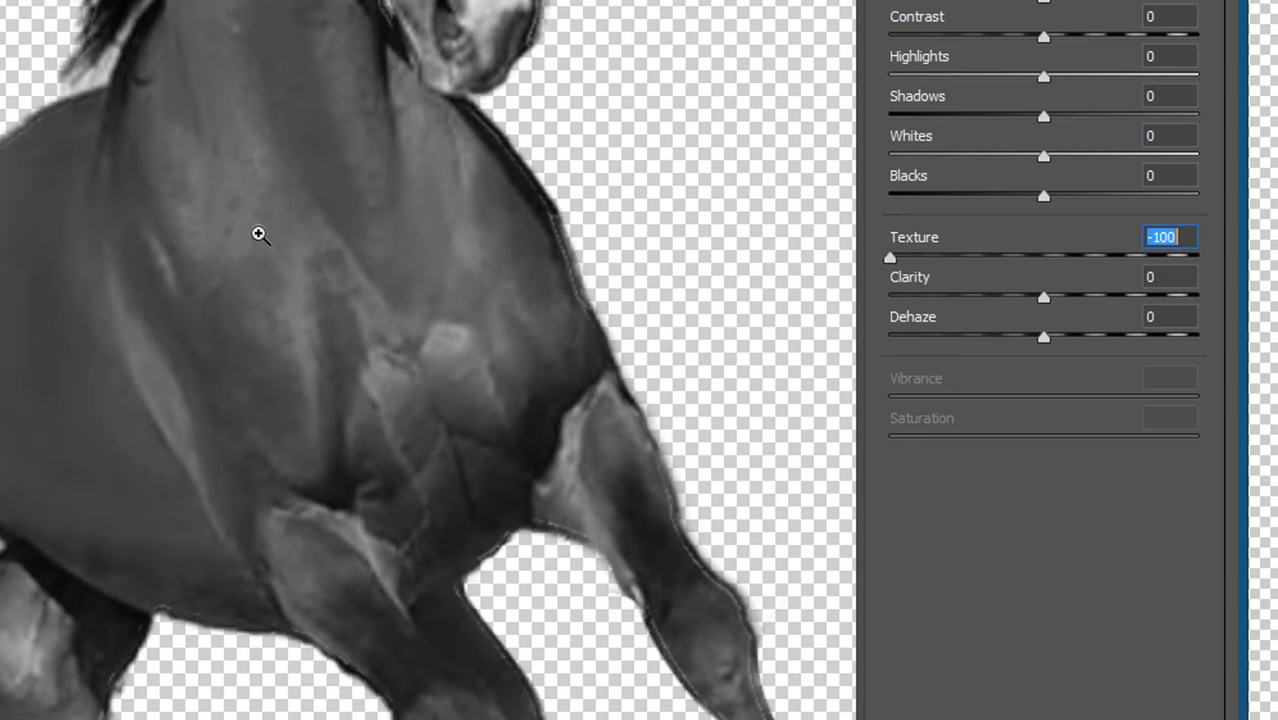
scroll(259, 234, "down", 1)
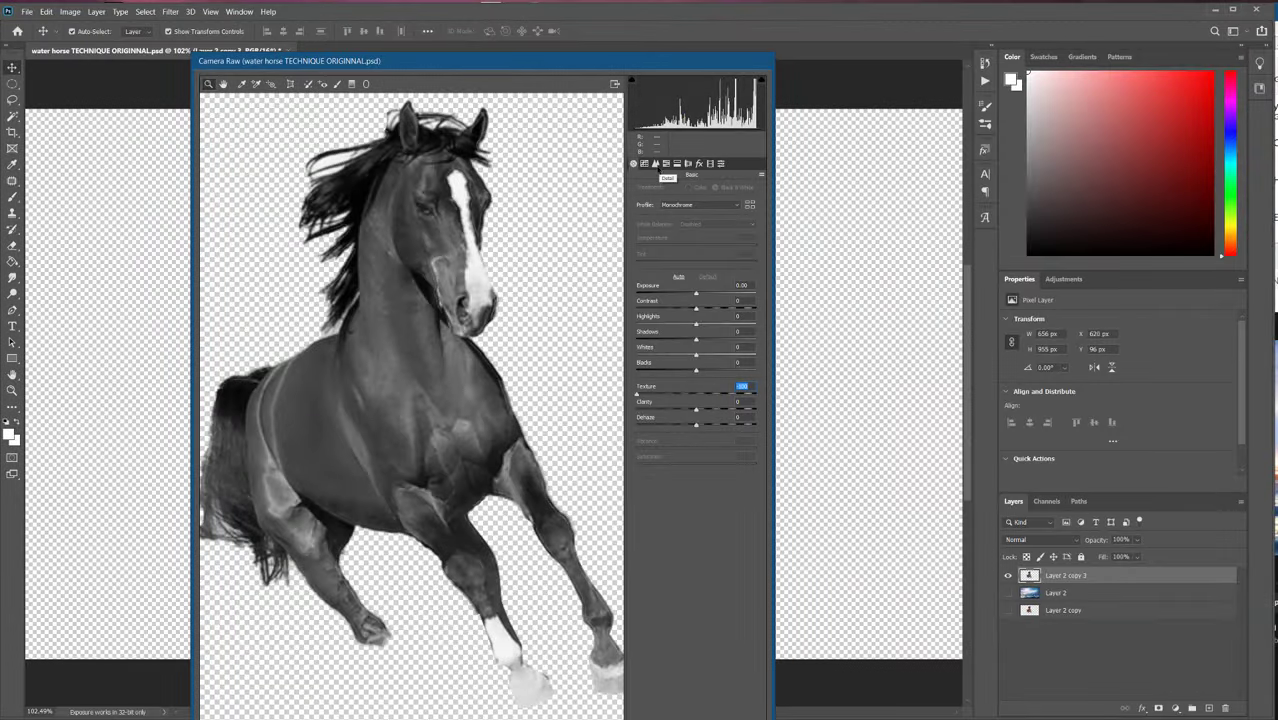
Set luminance noise reduction to 100, raise Luminance Contrast, and apply the Camera Raw filter.
left_click(655, 165)
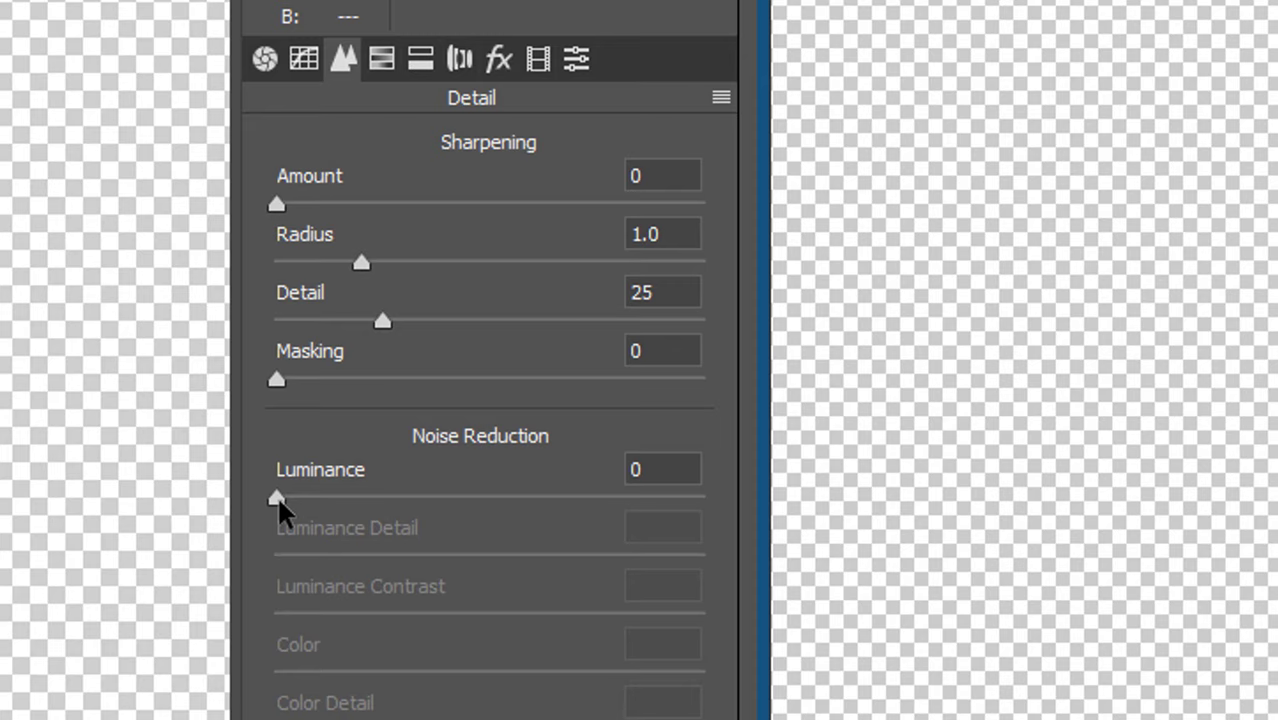
left_click_drag(277, 495, 736, 528)
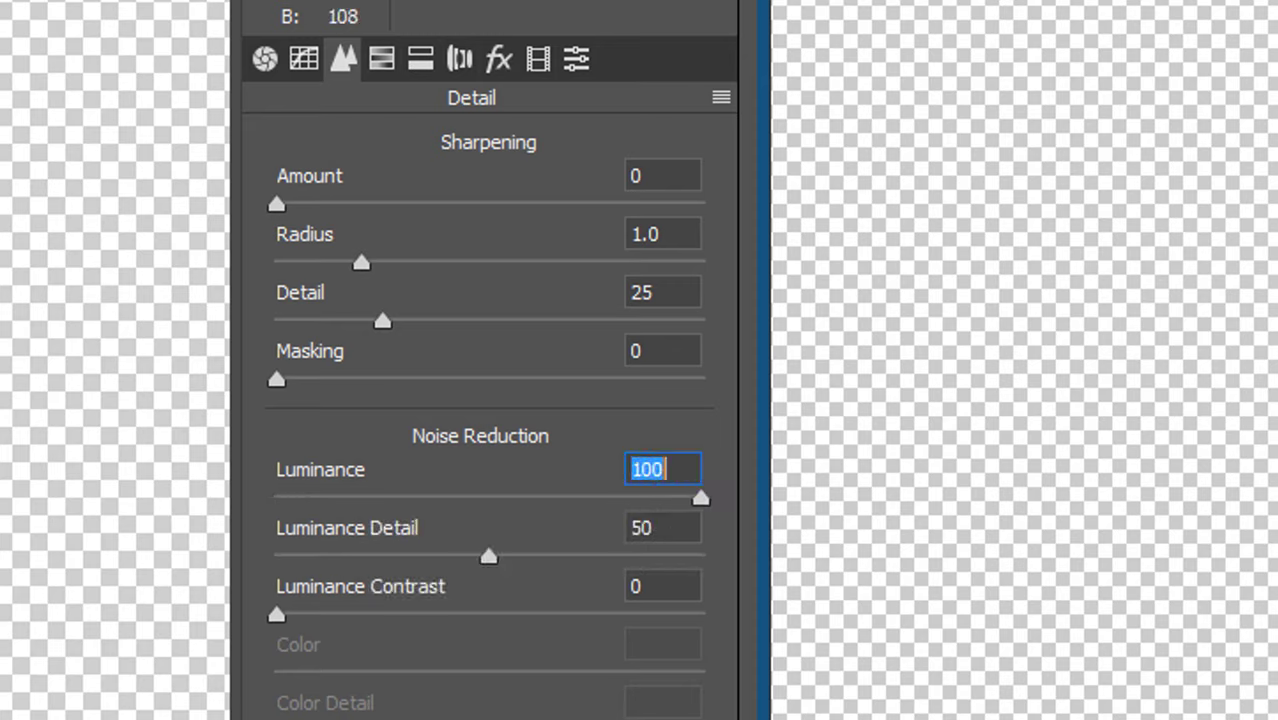
left_click_drag(276, 614, 496, 644)
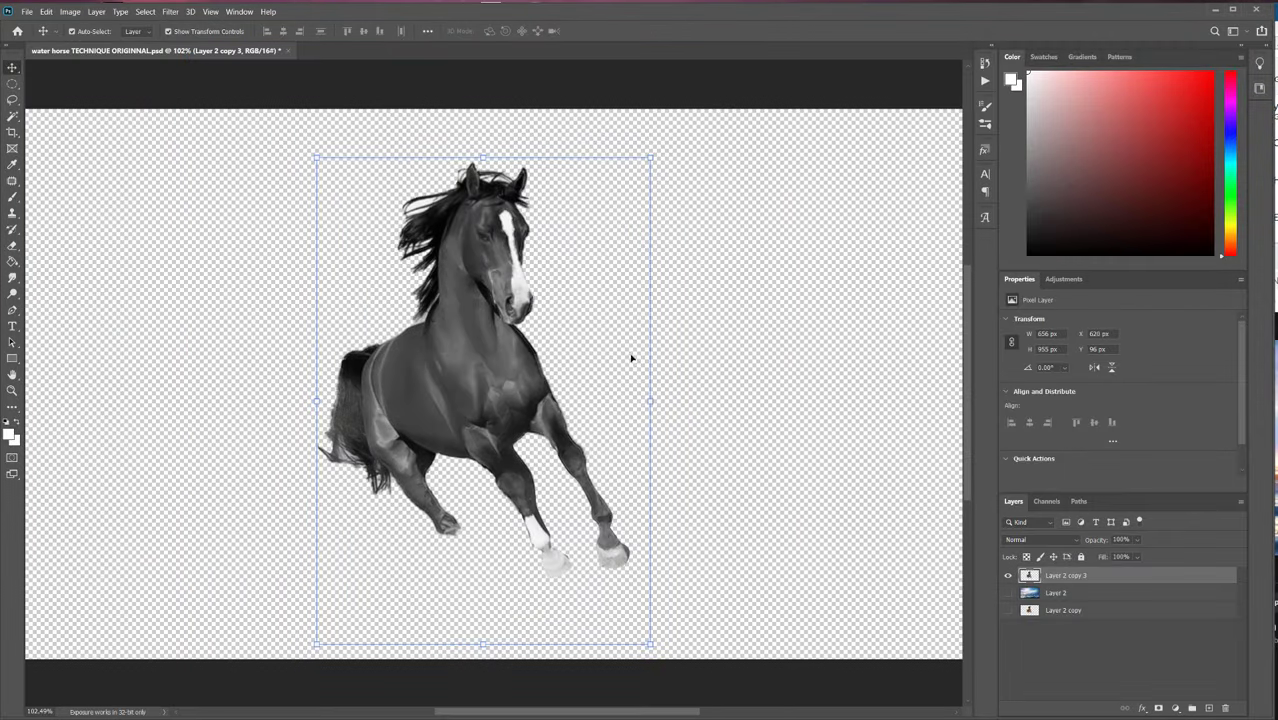
Run Apply Image on the horse with the inverted merged RGB source, Difference blending and 100% opacity.
left_click(70, 12)
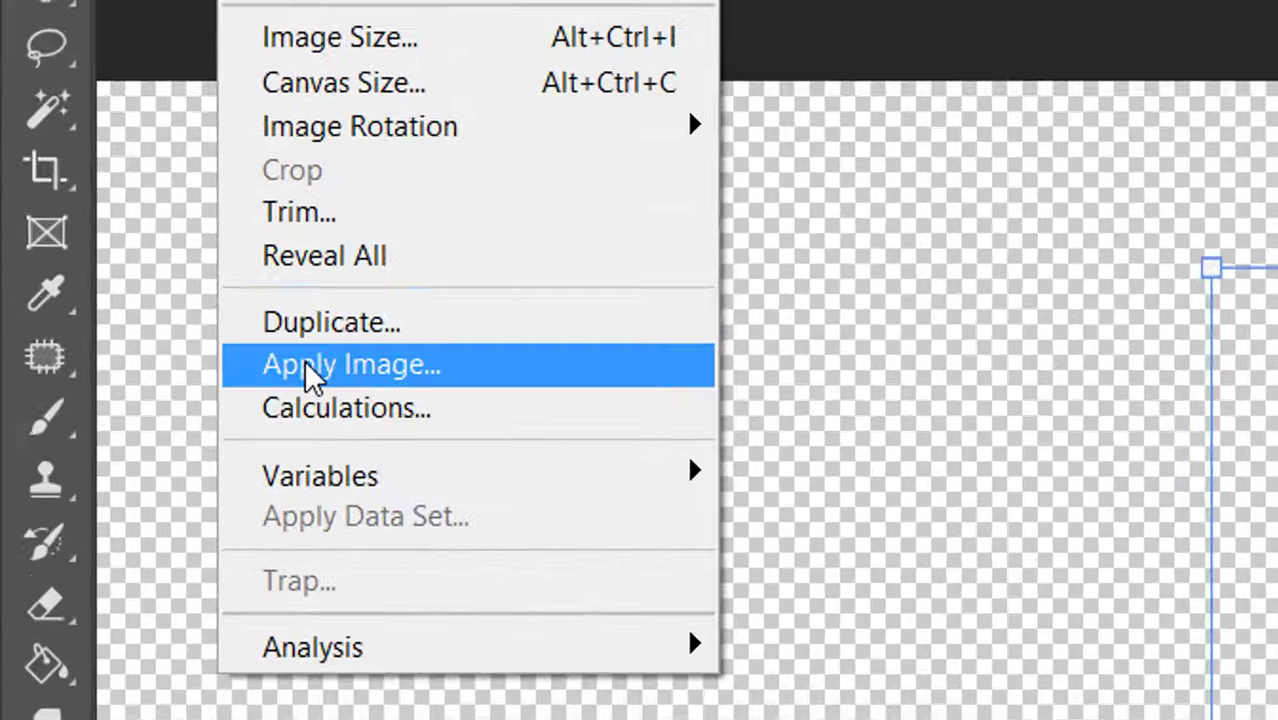
left_click(240, 476)
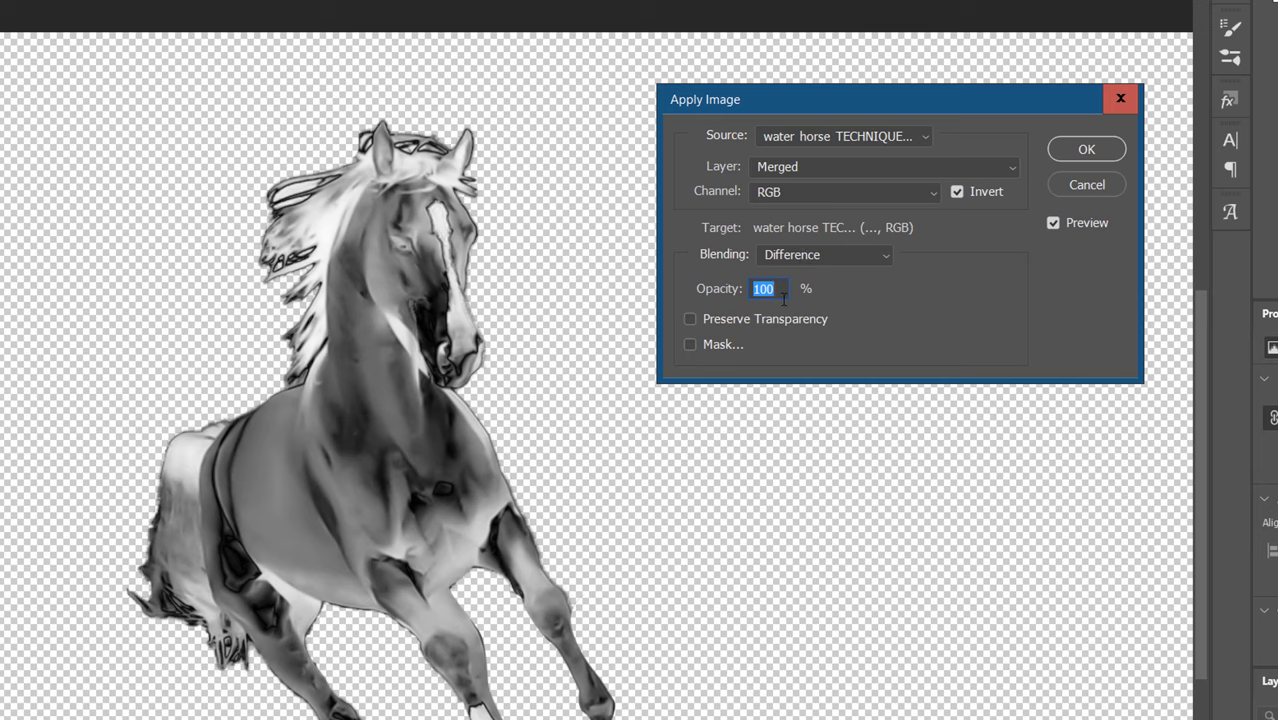
left_click(956, 192)
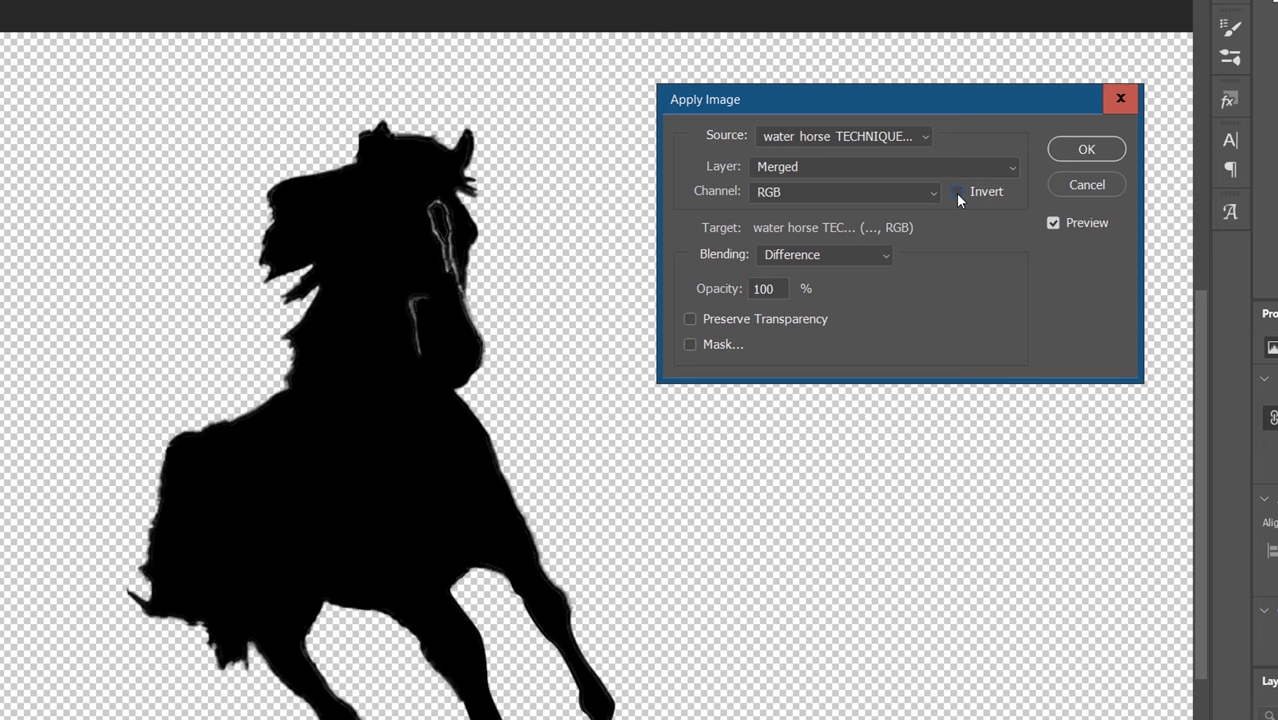
left_click(956, 192)
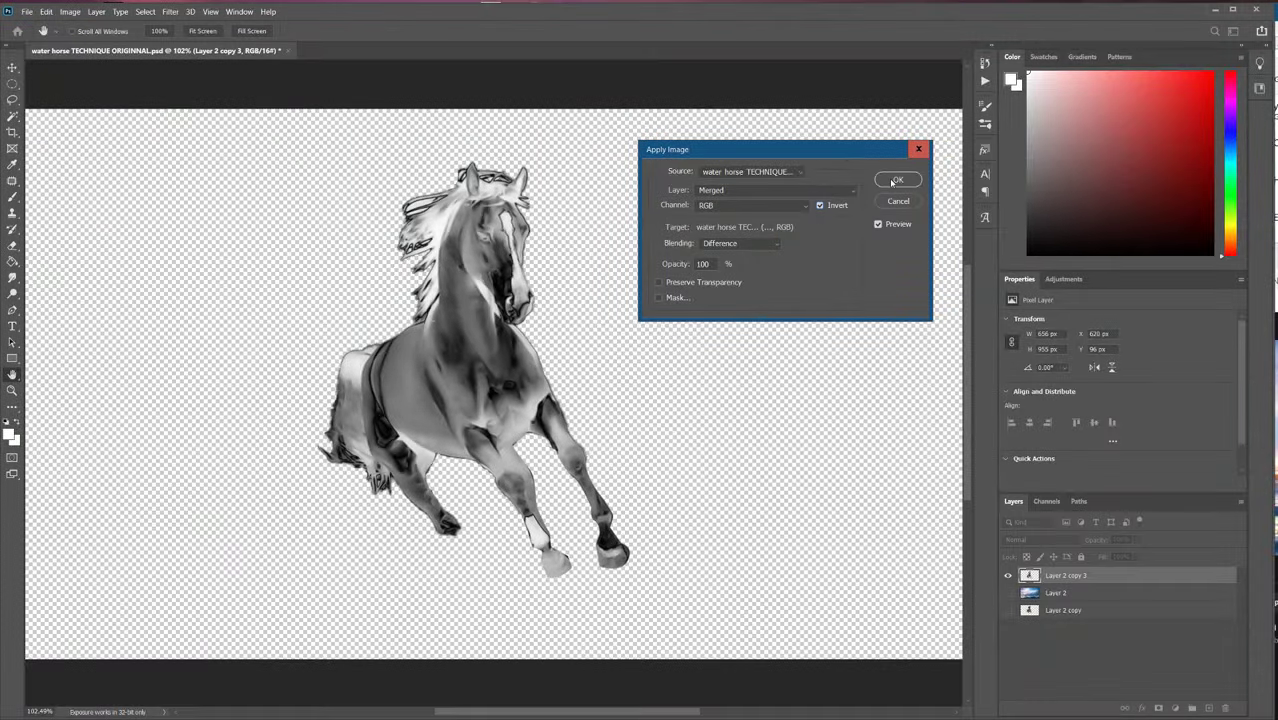
left_click(892, 182)
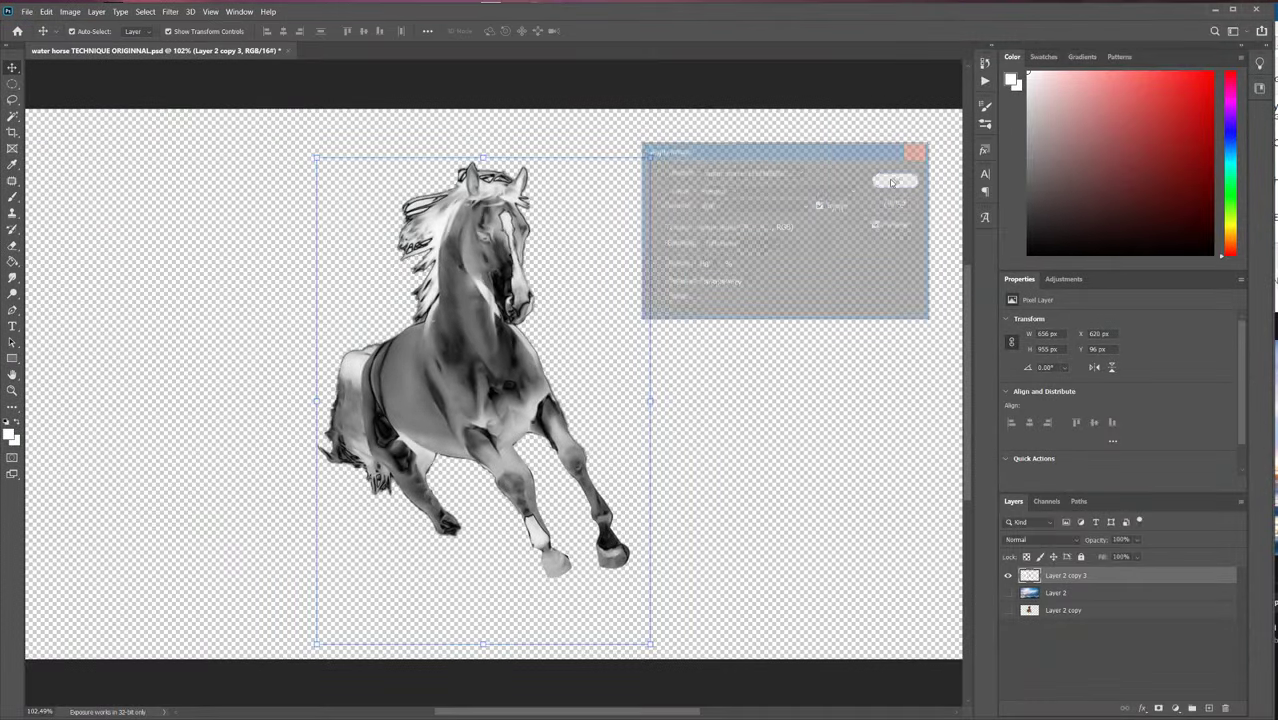
Repeat Apply Image twice more on the horse with the same inverted Difference settings to build a chrome look.
left_click(72, 12)
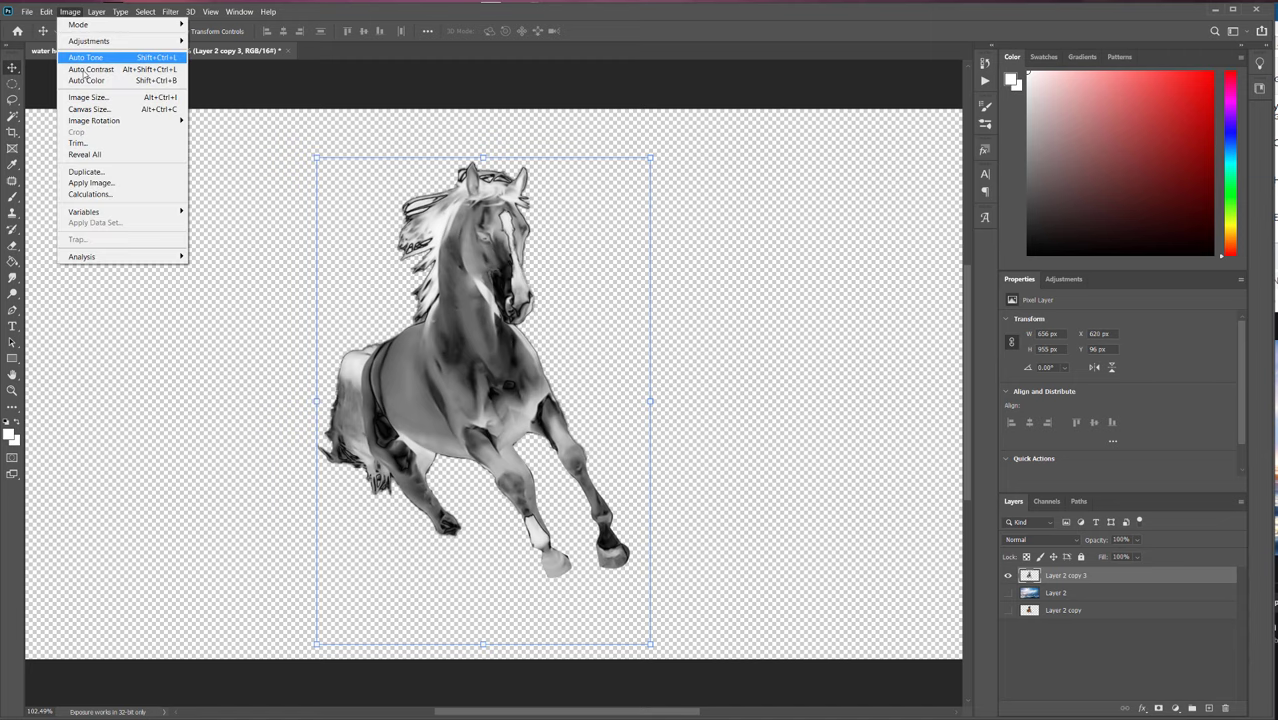
left_click(92, 183)
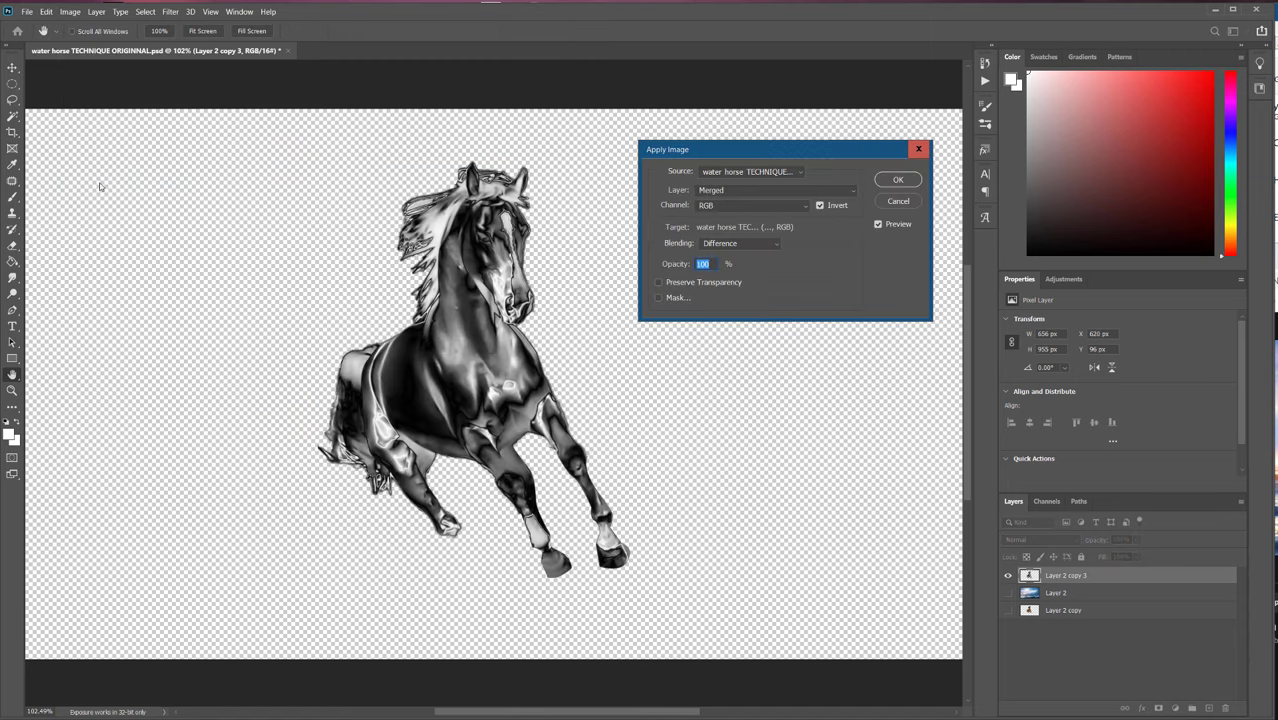
left_click(897, 181)
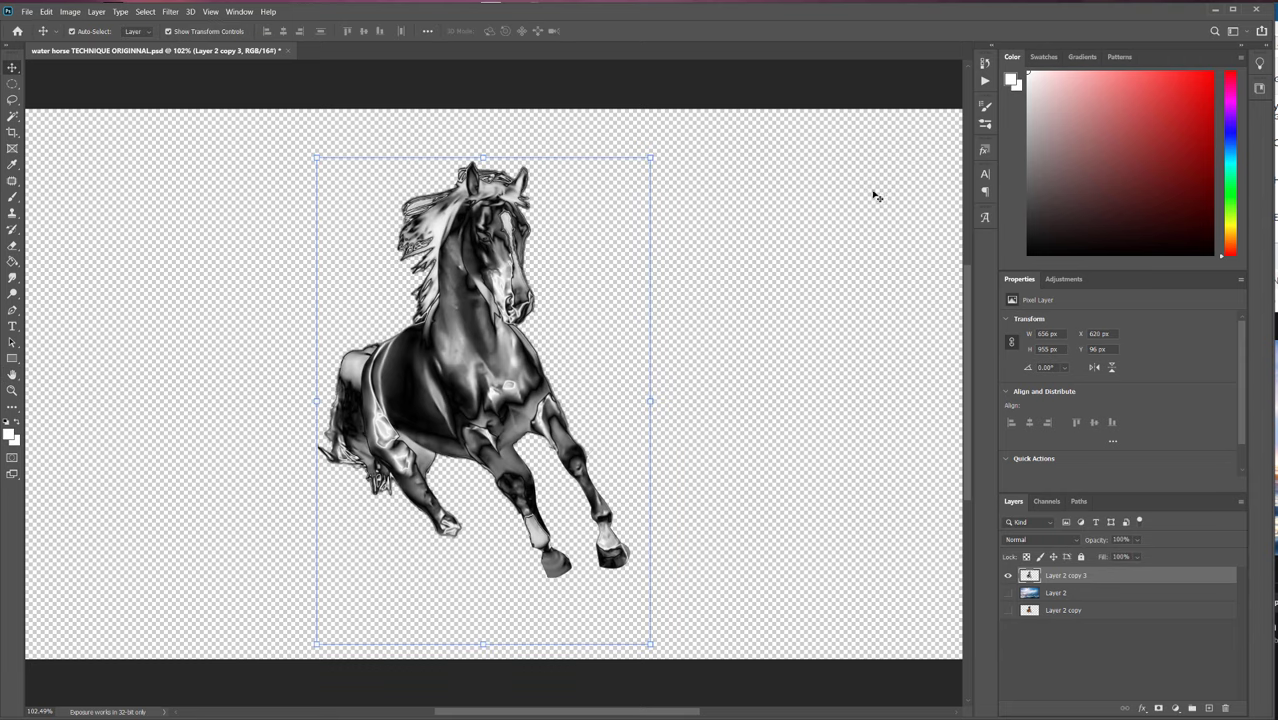
left_click(68, 12)
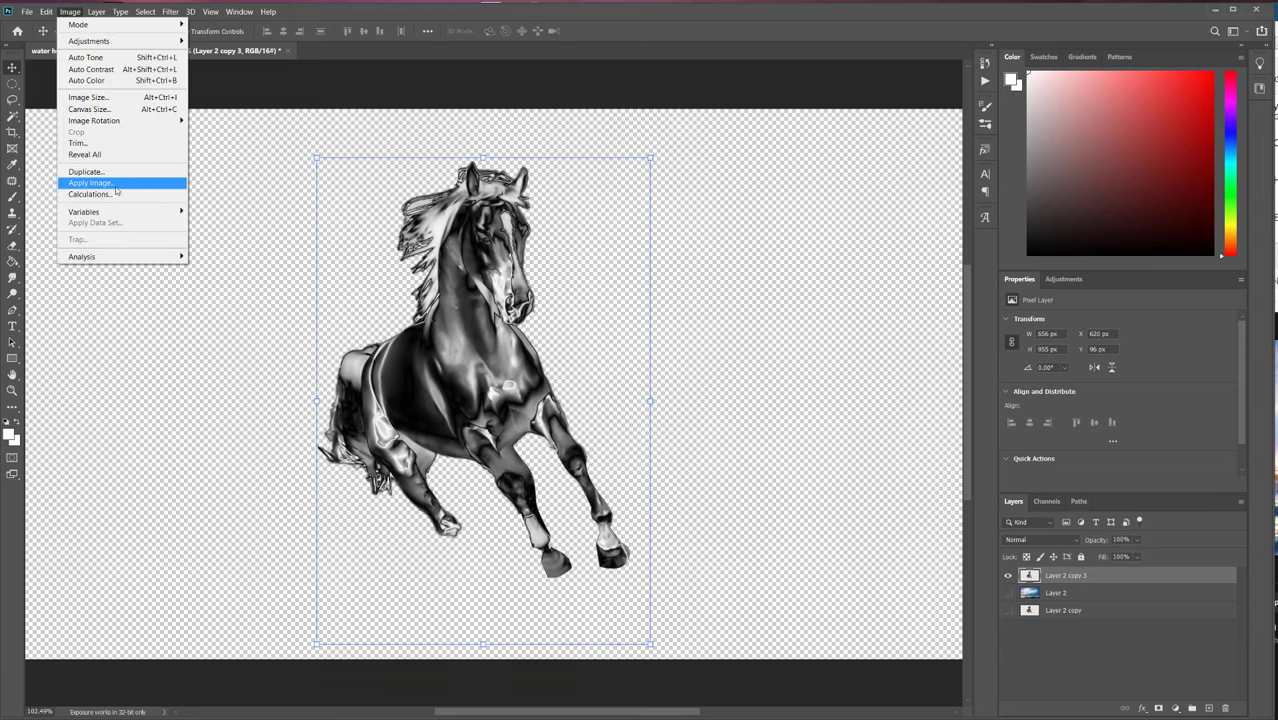
left_click(92, 183)
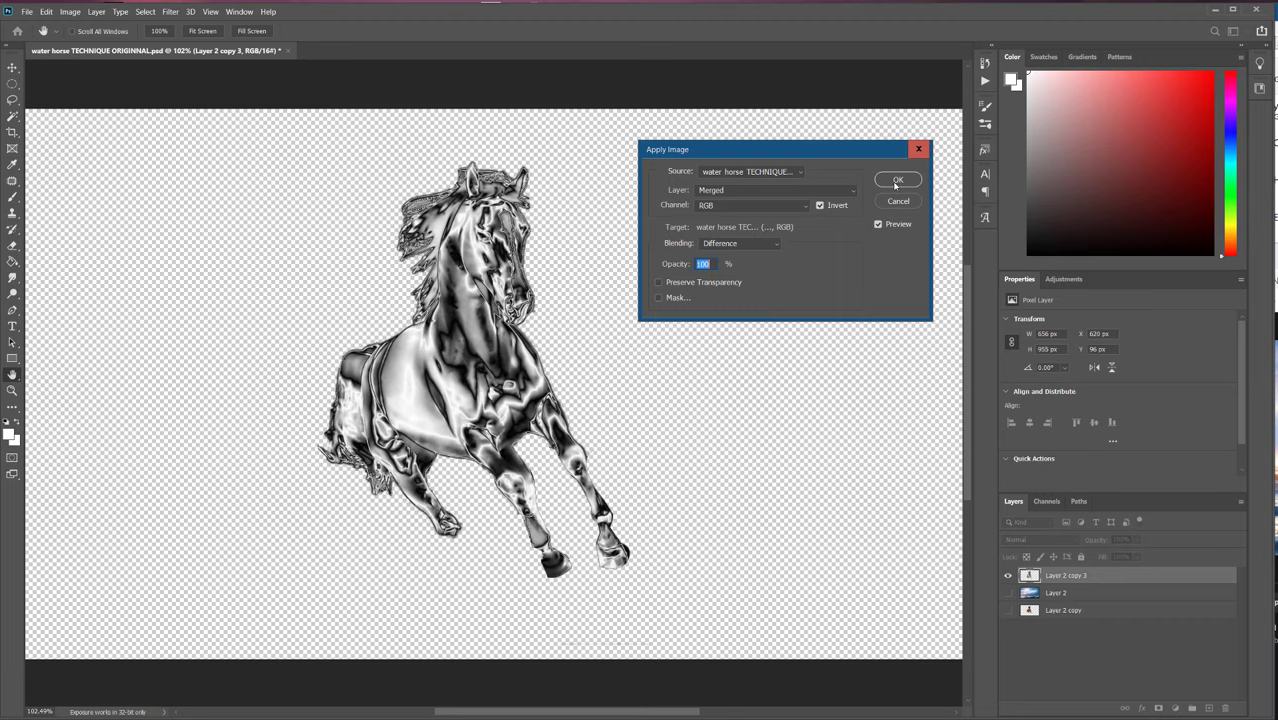
left_click(897, 180)
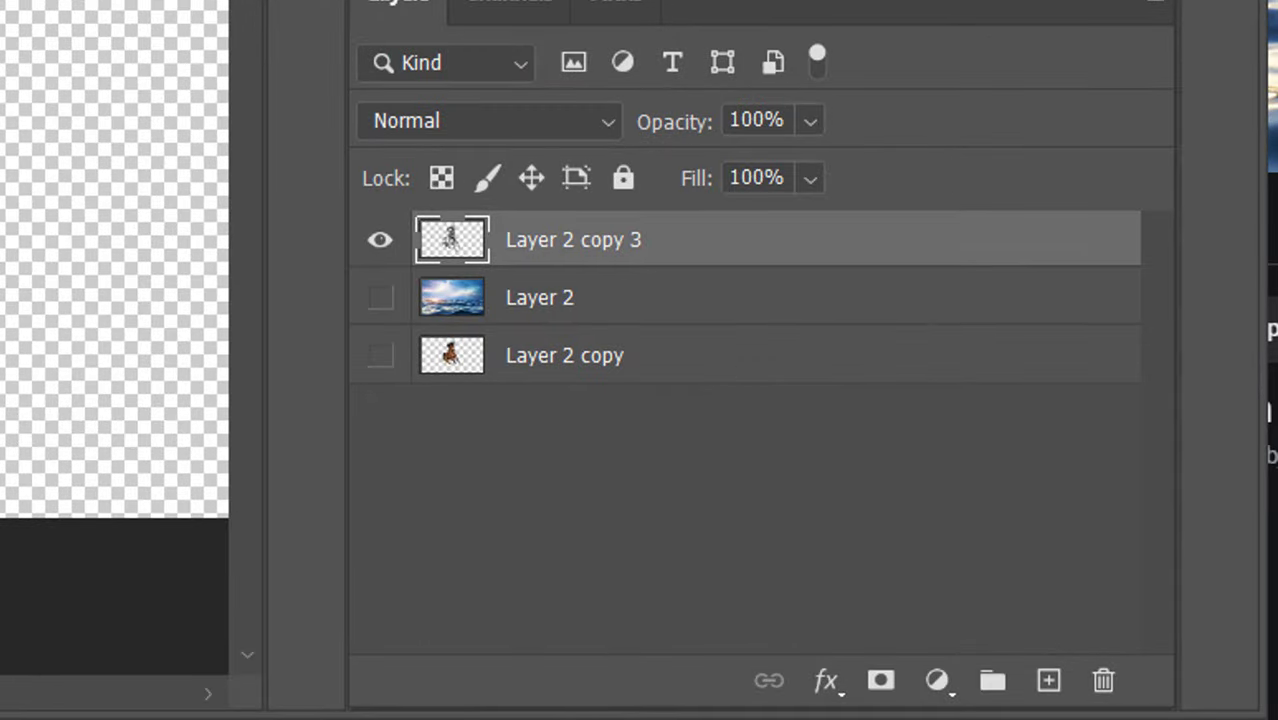
Duplicate the chrome horse layer and invert the tones of the copy.
left_click_drag(736, 262, 1050, 678)
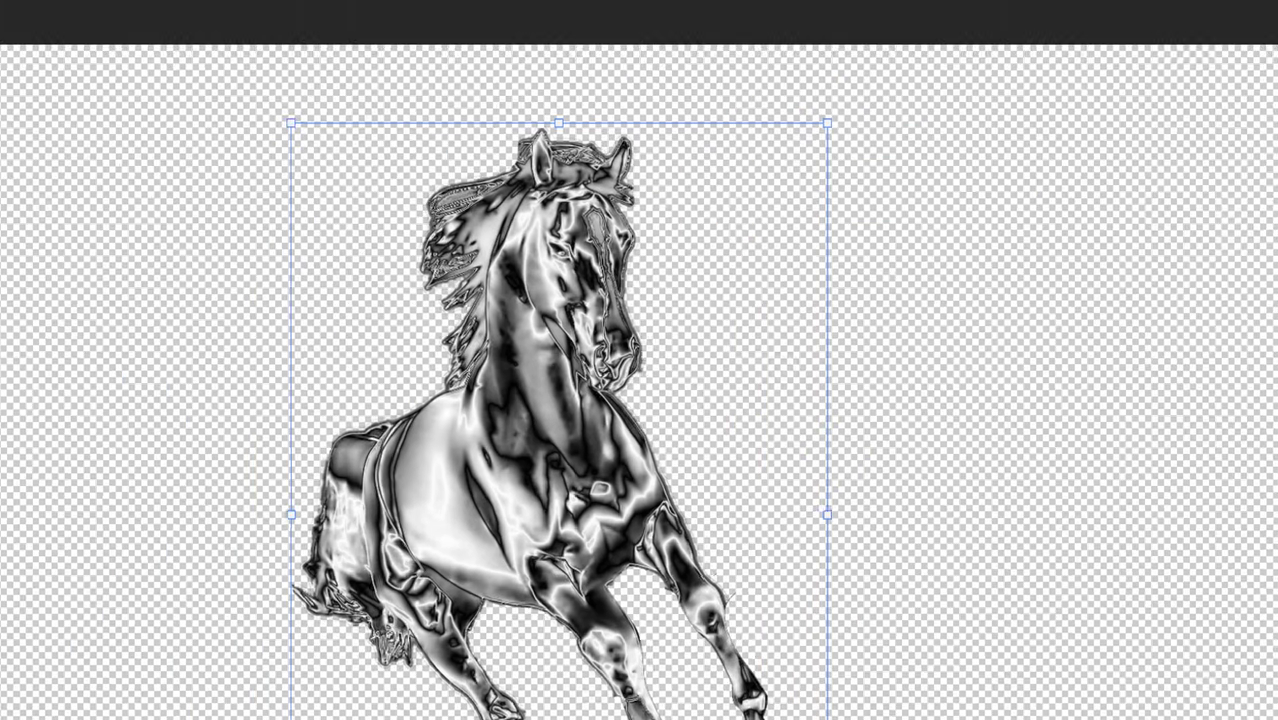
left_click(126, 4)
mouse_move(177, 51)
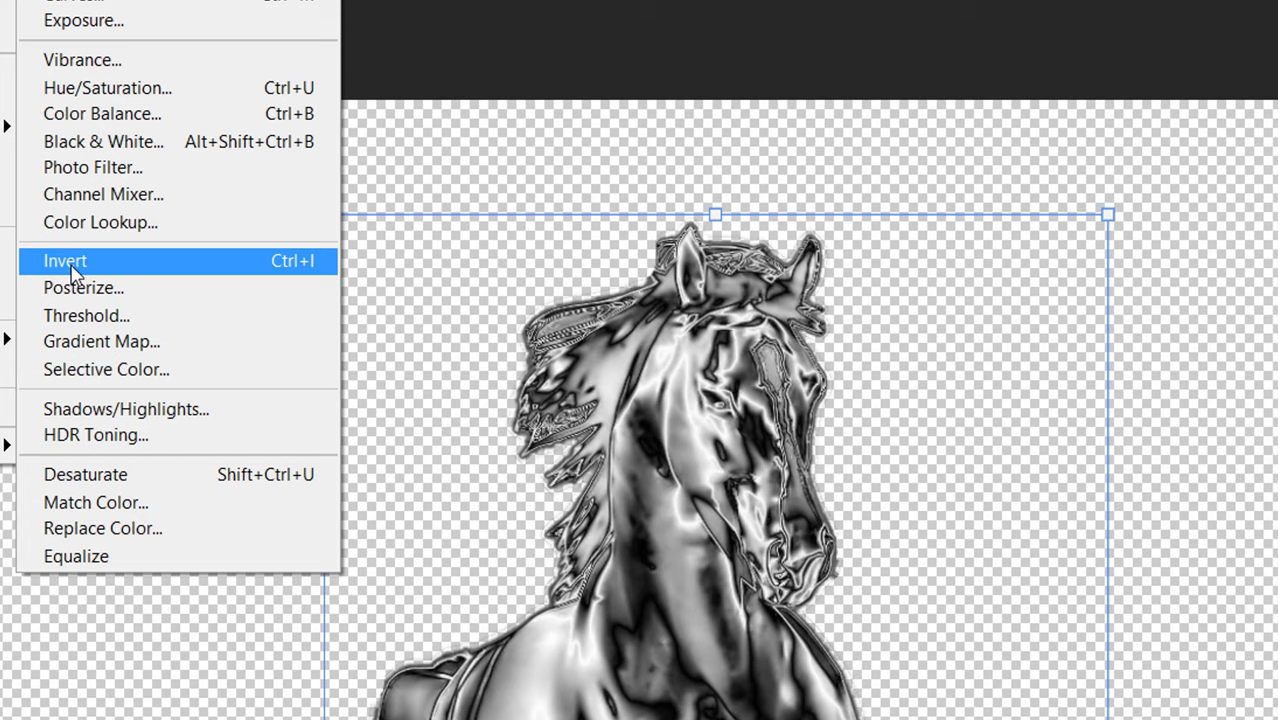
left_click(70, 262)
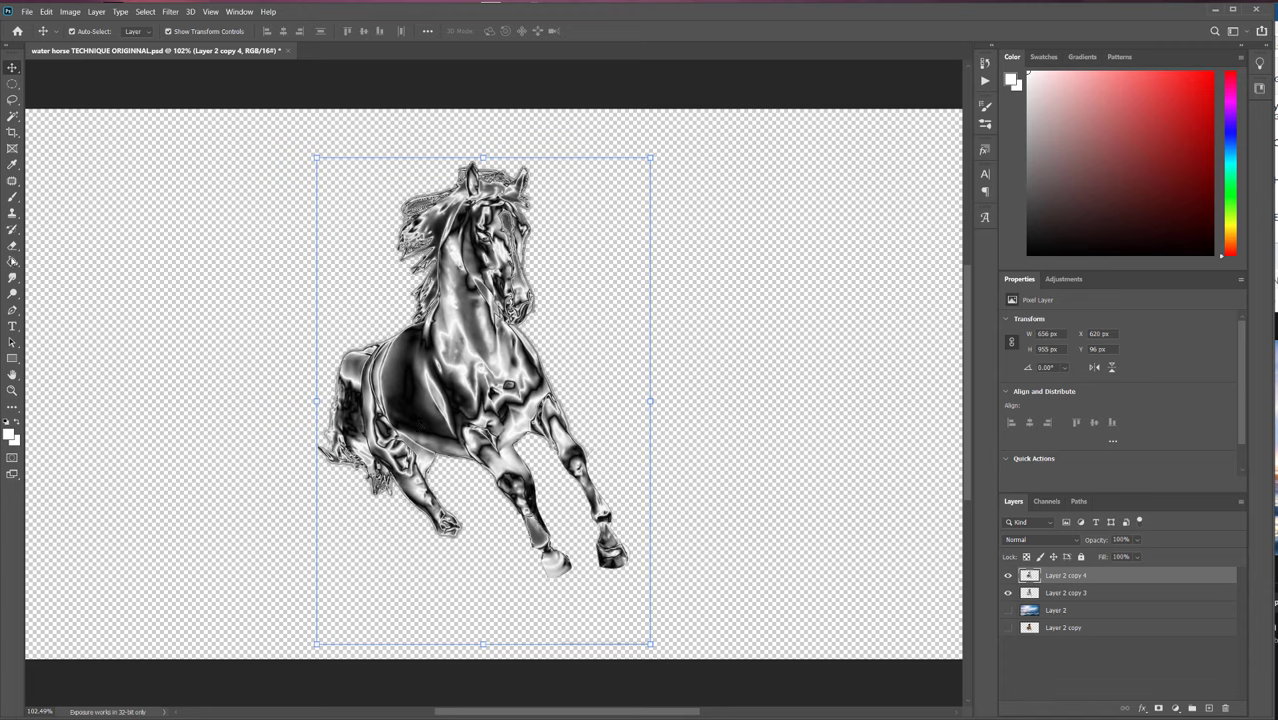
Erase the inverted copy over the horse's hindquarters, mane and head with the 150 px Eraser, and compare by toggling the layer's visibility.
left_click(12, 245)
mouse_move(315, 358)
left_mouse_down()
mouse_move(380, 460)
mouse_move(353, 405)
mouse_move(382, 508)
mouse_move(411, 465)
mouse_move(476, 526)
mouse_move(432, 483)
mouse_move(389, 365)
mouse_move(402, 323)
mouse_move(405, 350)
mouse_move(405, 268)
mouse_move(445, 425)
mouse_move(435, 428)
mouse_move(429, 390)
mouse_move(429, 362)
mouse_move(445, 395)
mouse_move(432, 320)
mouse_move(405, 270)
mouse_move(435, 370)
mouse_move(430, 195)
mouse_move(387, 247)
mouse_move(455, 133)
mouse_move(407, 210)
mouse_move(485, 125)
mouse_move(521, 146)
mouse_move(443, 183)
mouse_move(495, 156)
mouse_move(583, 152)
mouse_move(475, 140)
mouse_move(595, 175)
mouse_move(575, 183)
mouse_move(459, 150)
mouse_move(575, 167)
mouse_move(478, 157)
mouse_move(542, 217)
mouse_move(528, 150)
mouse_move(526, 224)
mouse_move(510, 192)
mouse_move(530, 212)
mouse_move(555, 320)
mouse_move(532, 270)
mouse_move(522, 170)
mouse_move(516, 285)
mouse_move(511, 150)
left_mouse_up()
mouse_move(508, 265)
left_mouse_down()
mouse_move(482, 242)
mouse_move(487, 255)
mouse_move(505, 211)
left_mouse_up()
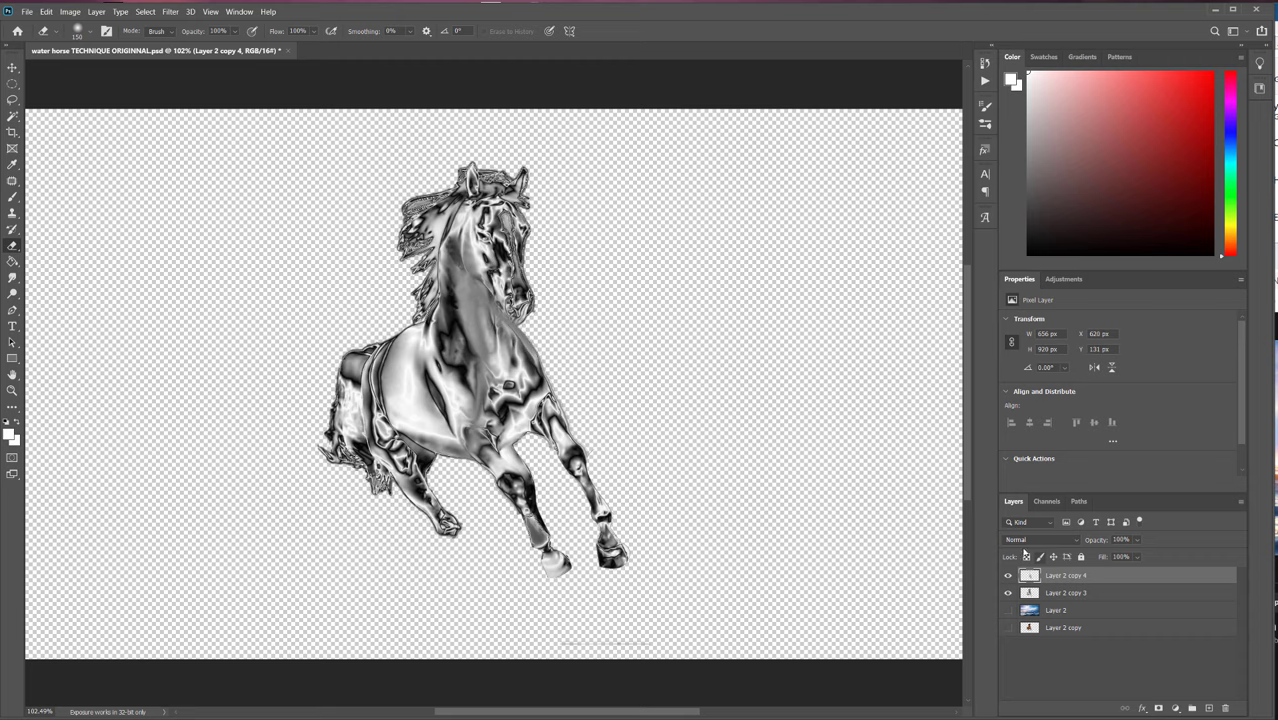
left_click(1008, 576)
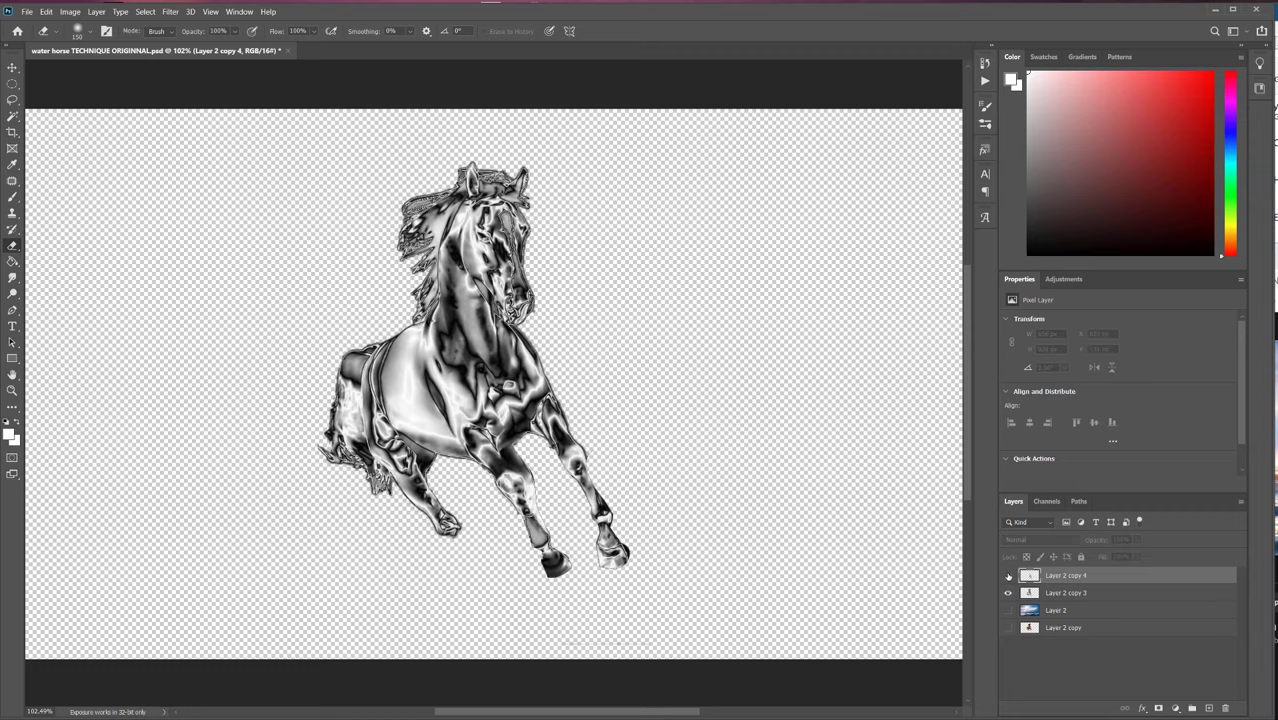
left_click(1008, 576)
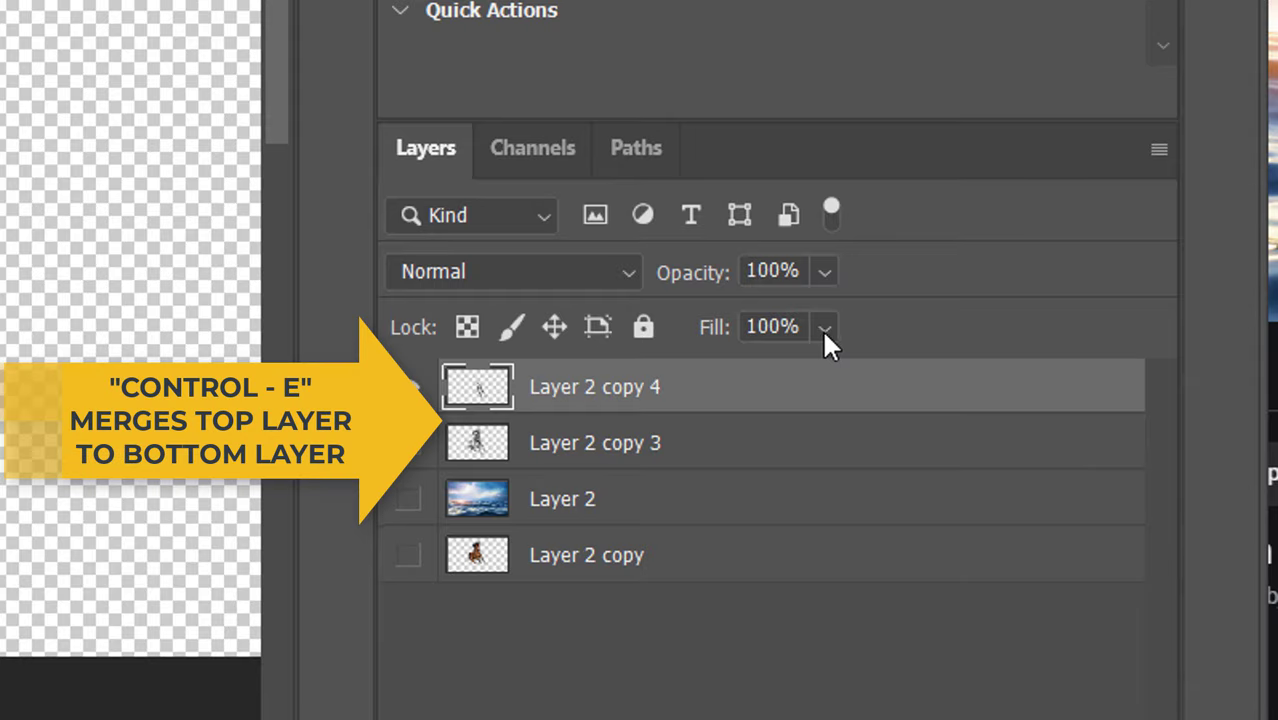
Merge the partly erased copy down into Layer 2 copy 3.
key("ctrl+e")
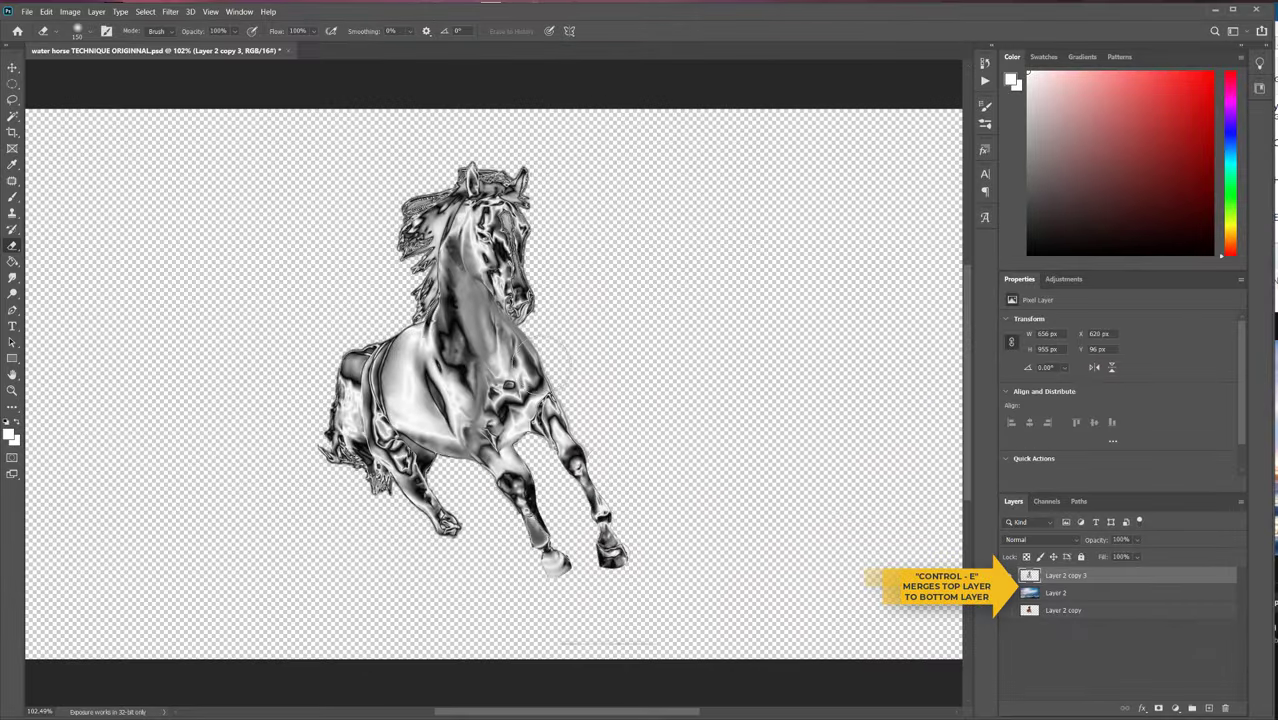
scroll(543, 365, "down", 5)
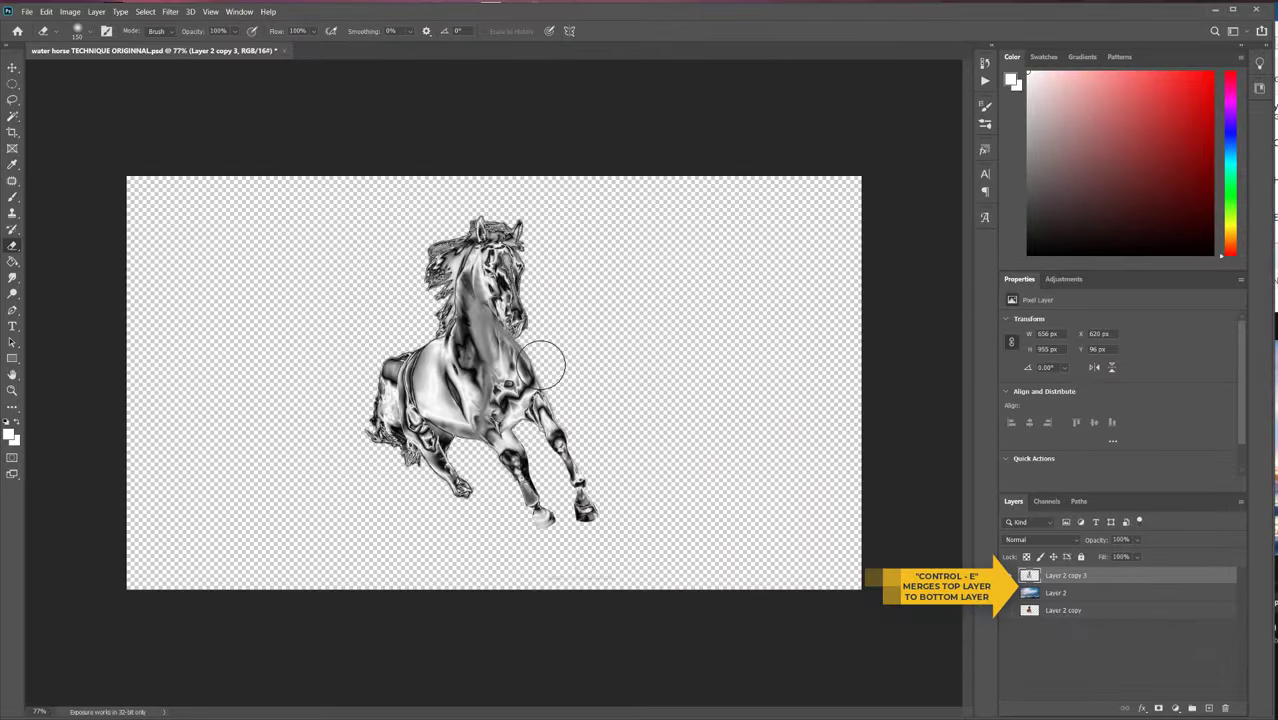
scroll(541, 366, "up", 3)
scroll(541, 366, "down", 1)
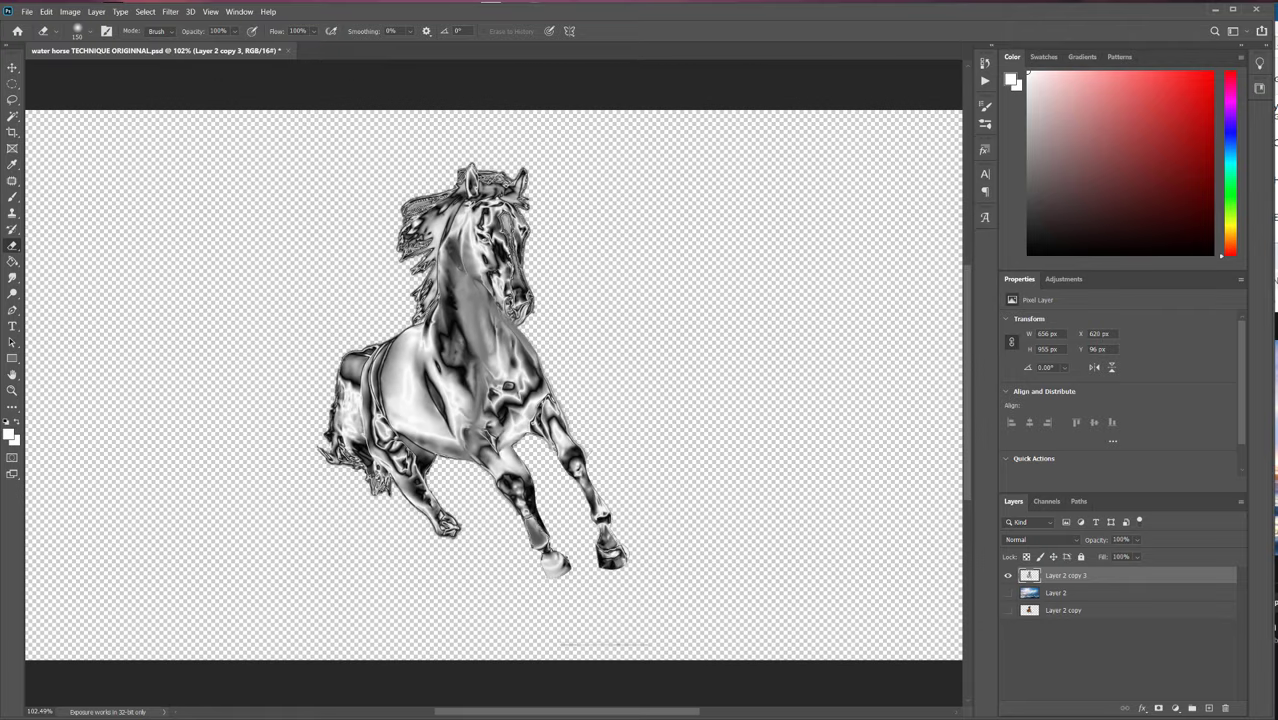
Move the merged horse to about X 645 px, Y 55 px, and show and select the ocean background layer.
left_click(12, 67)
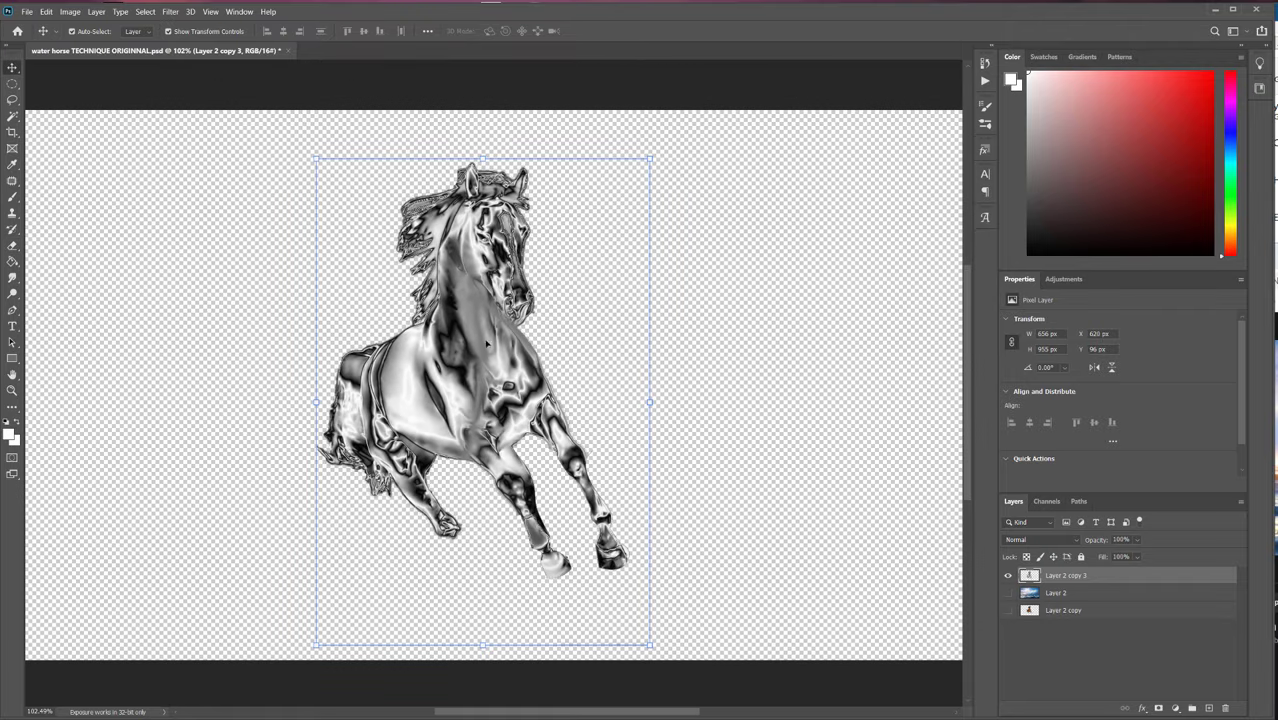
left_click_drag(486, 343, 499, 322)
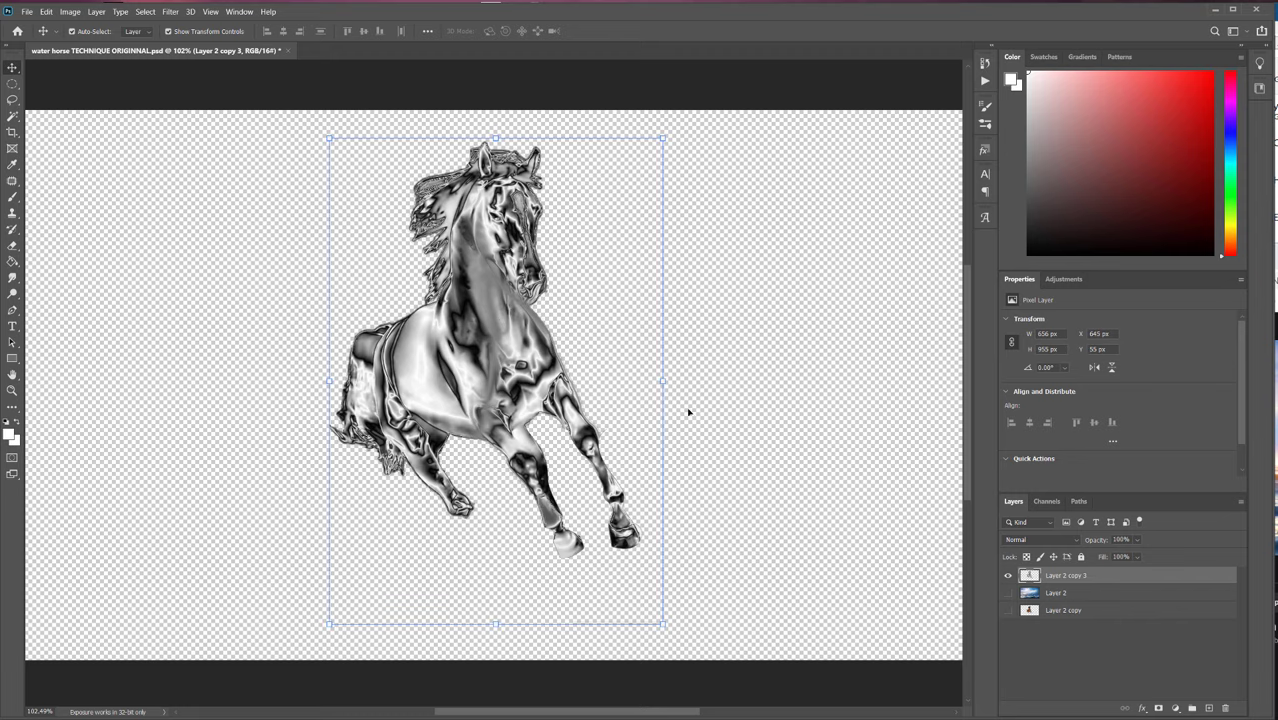
left_click(1007, 593)
scroll(797, 170, "down", 2)
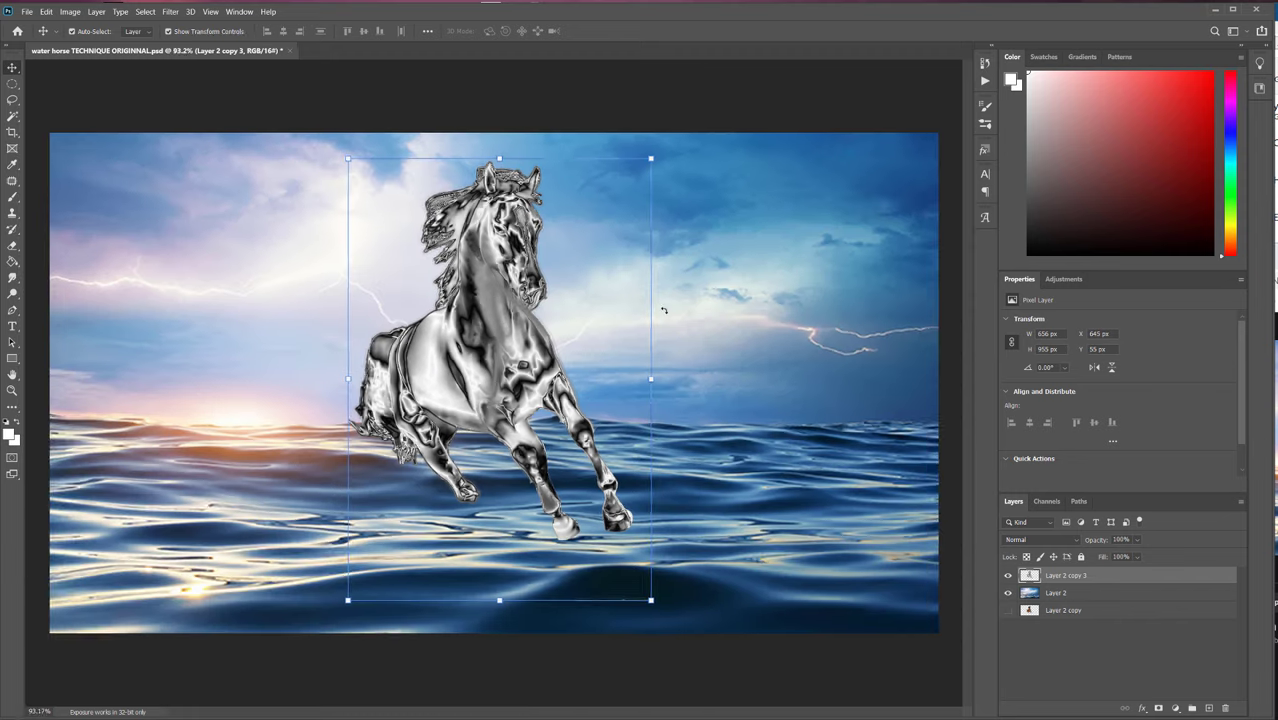
left_click(782, 466)
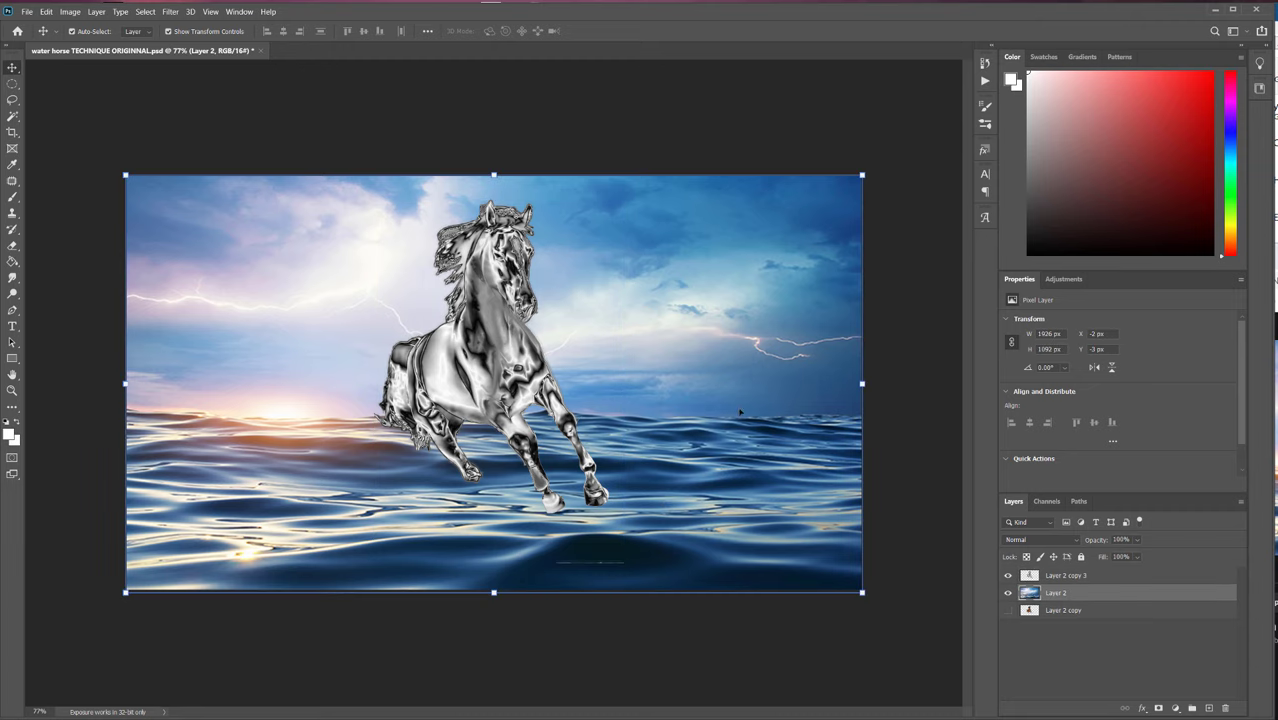
Open Hue/Saturation for the chrome horse on Layer 2 copy 3 and turn on Colorize.
scroll(433, 377, "up", 1)
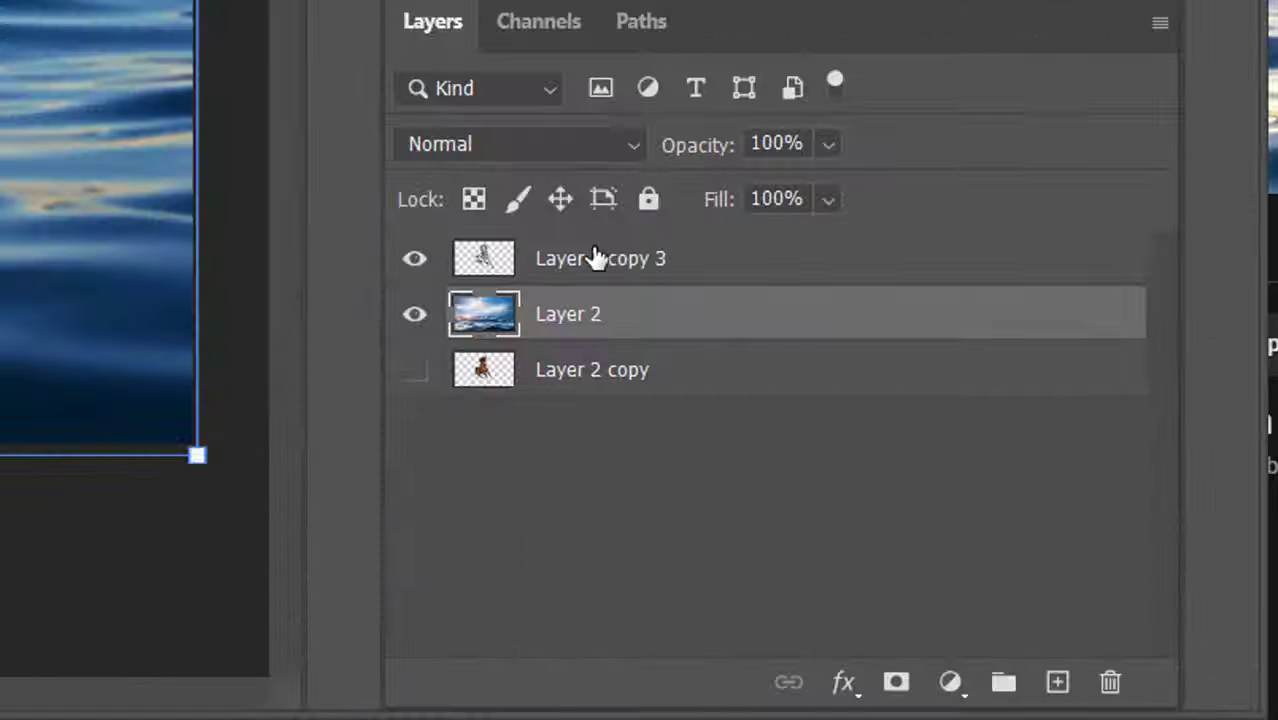
left_click(1064, 575)
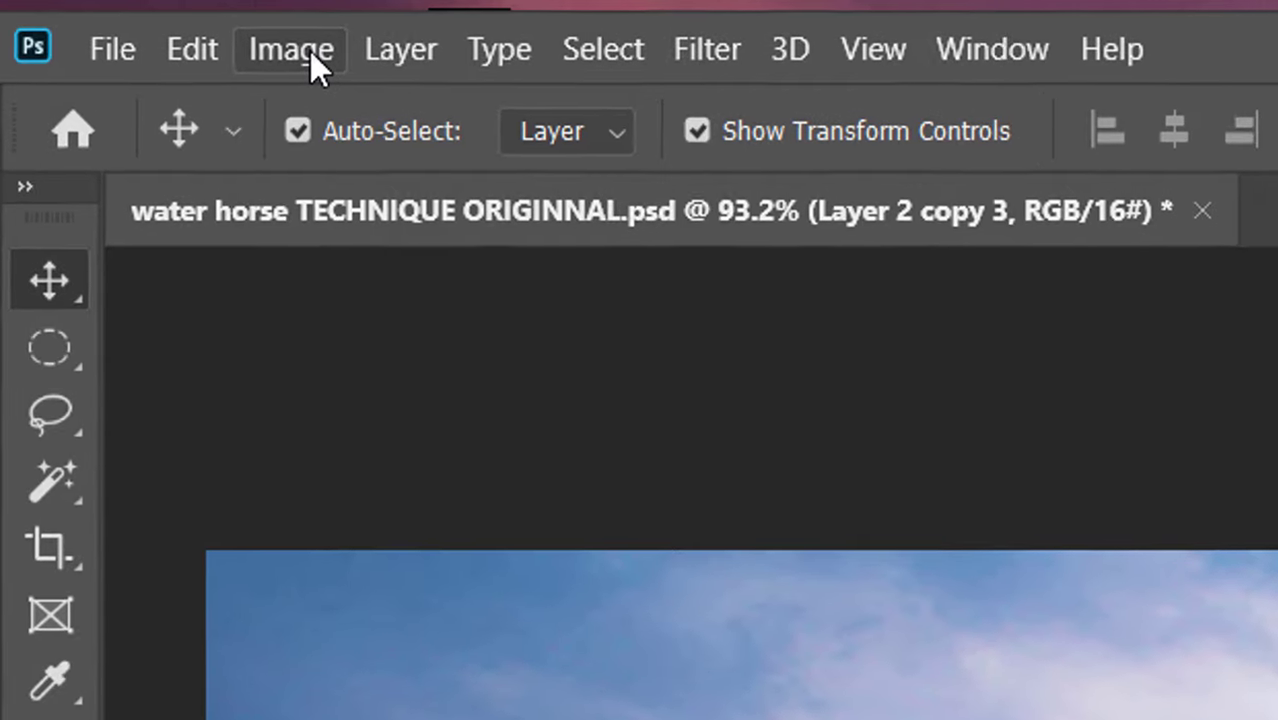
left_click(311, 52)
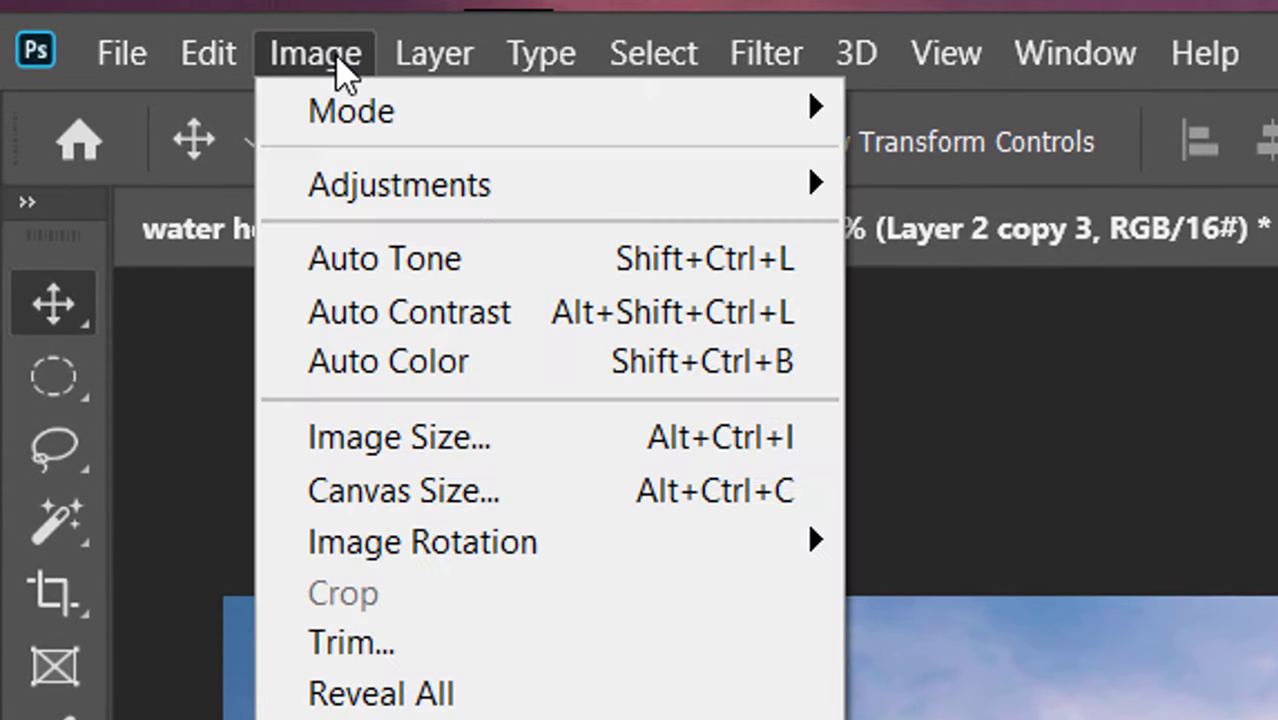
mouse_move(366, 184)
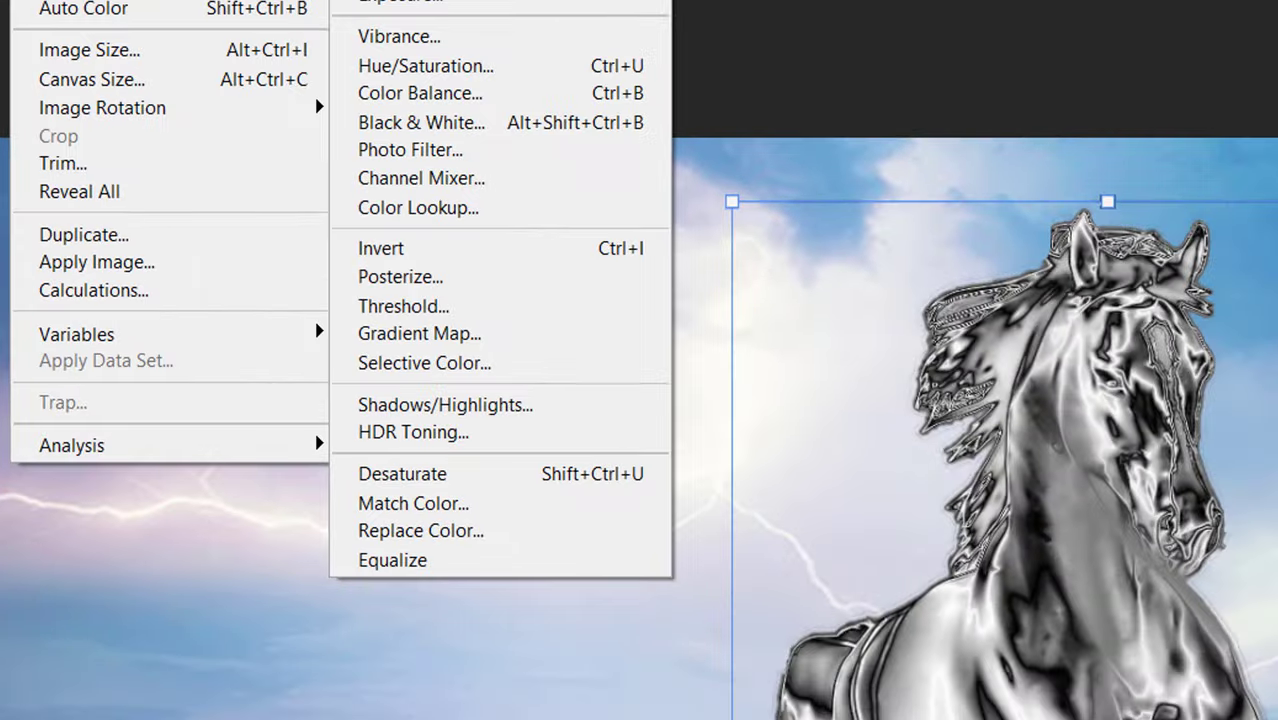
left_click(480, 66)
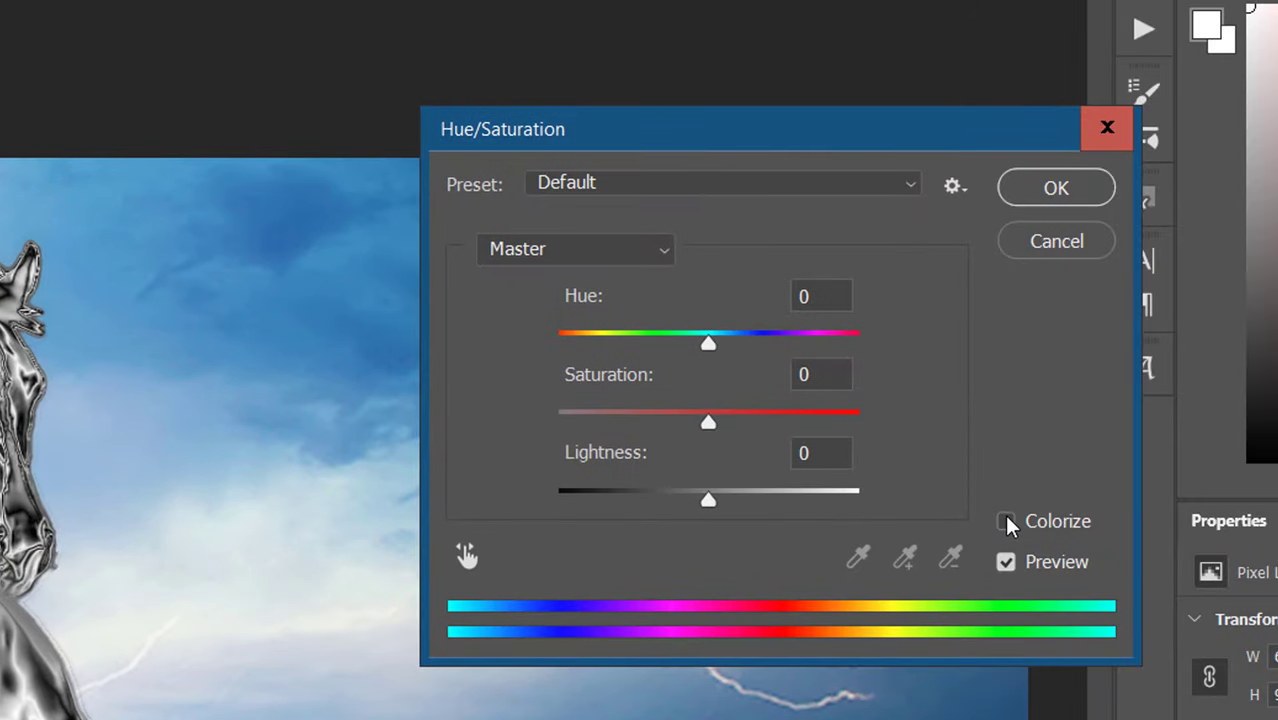
left_click(1006, 521)
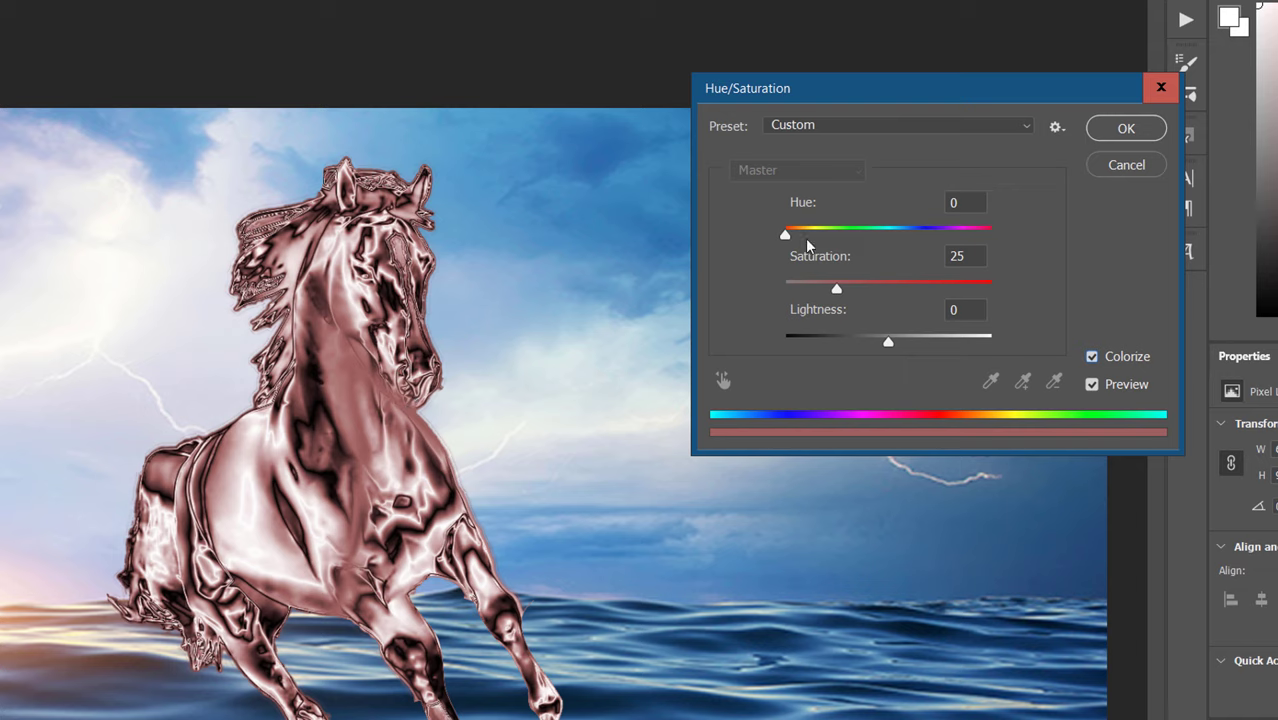
Shift the colorized horse to a steel-blue tint by setting the hue to 209.
left_click_drag(786, 237, 902, 249)
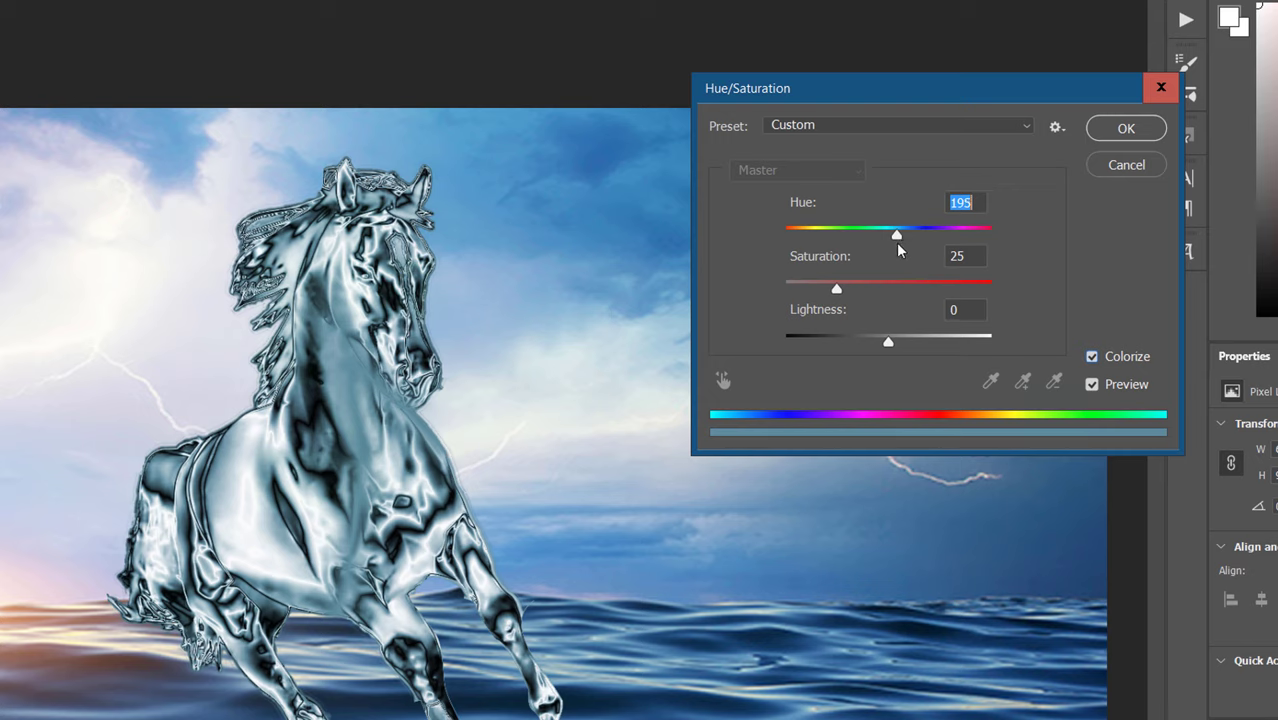
left_click_drag(901, 250, 911, 254)
left_click(976, 203)
scroll(976, 203, "down", 5)
scroll(977, 203, "up", 2)
scroll(976, 203, "down", 3)
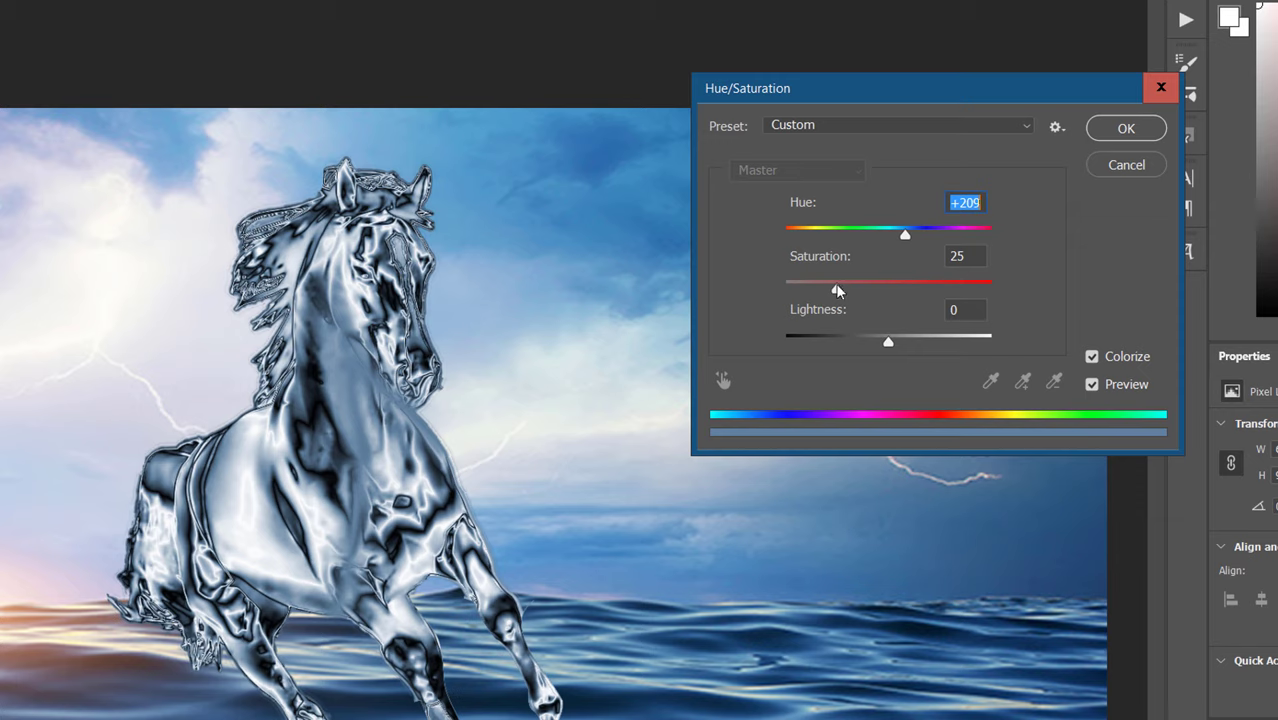
Fine-tune the saturation of the blue tint on the horse and apply the Hue/Saturation adjustment.
mouse_move(837, 291)
left_mouse_down()
mouse_move(905, 300)
mouse_move(844, 306)
left_mouse_up()
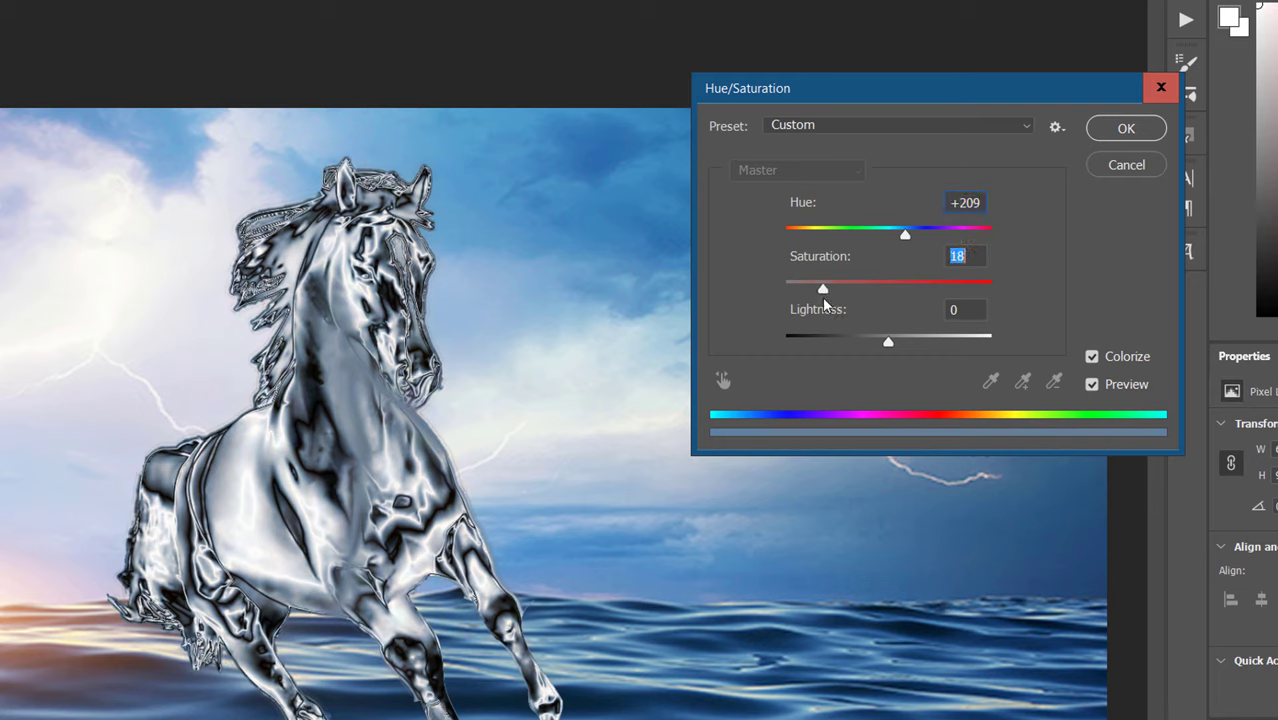
left_click_drag(825, 305, 838, 312)
left_click(1120, 132)
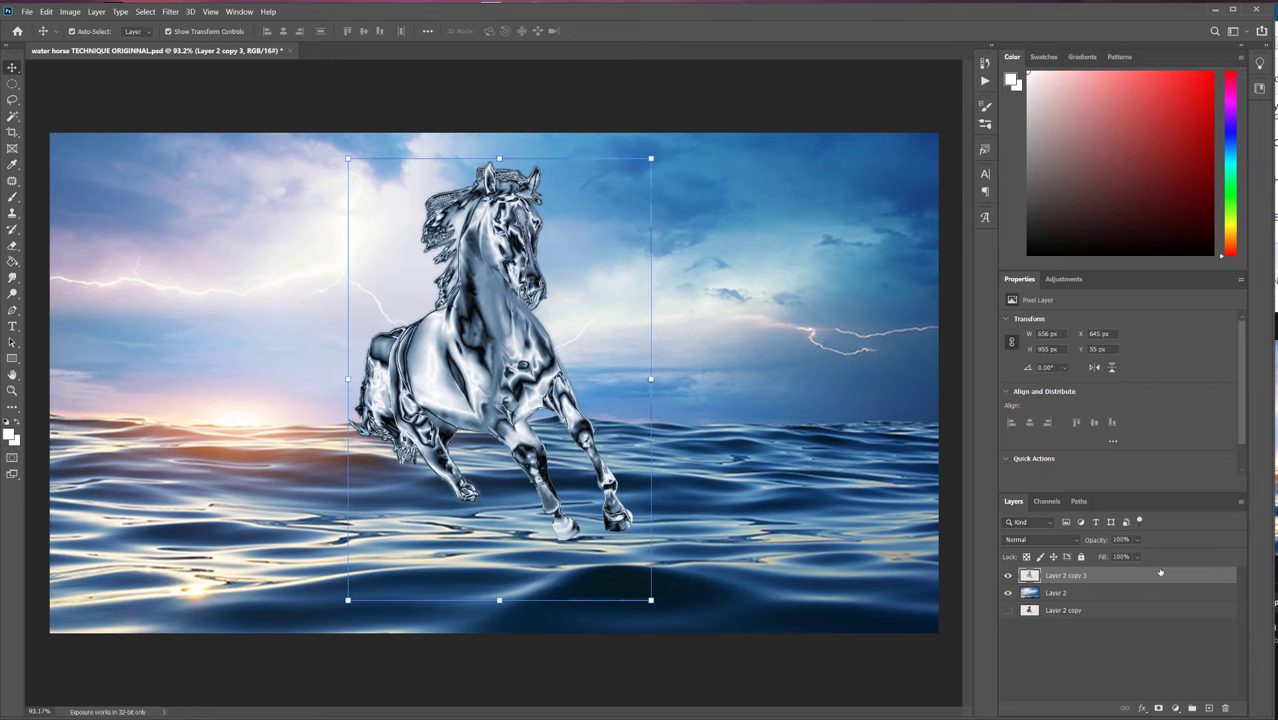
Duplicate the tinted horse layer, hide the original and store it beneath Layer 2 copy, and select the new copy.
left_click_drag(1157, 578, 1210, 708)
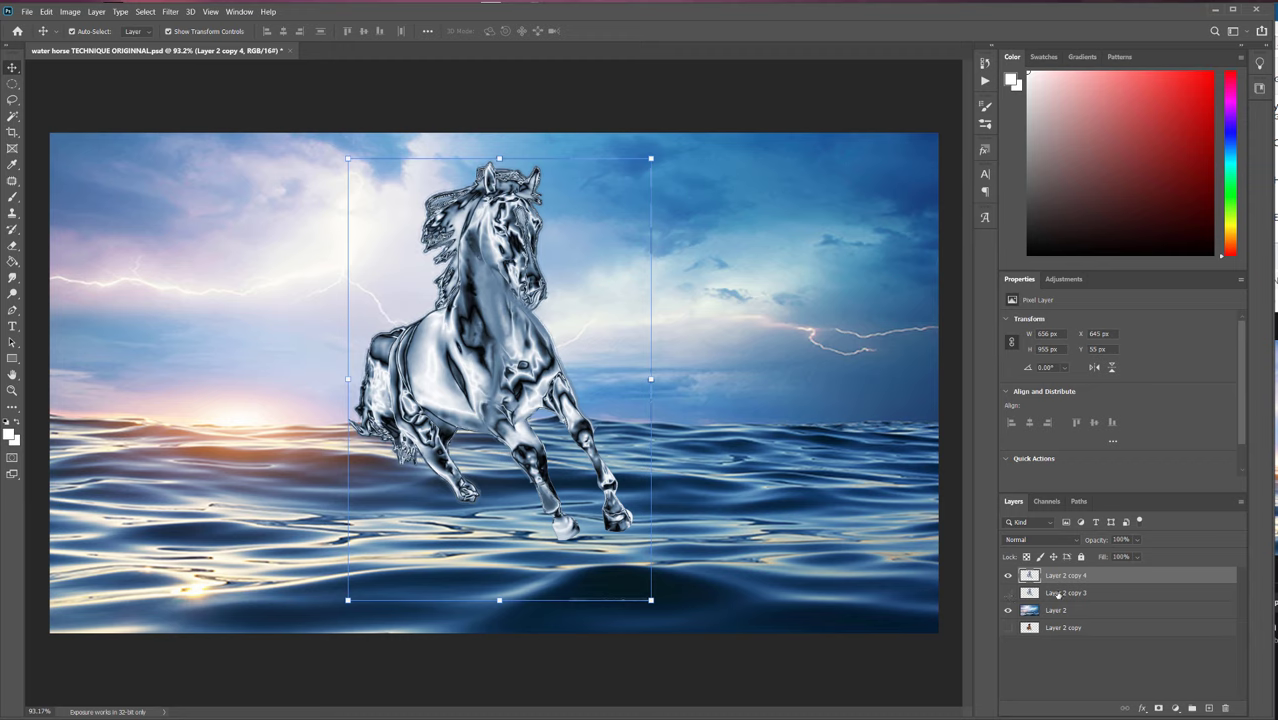
left_click_drag(1057, 596, 1096, 638)
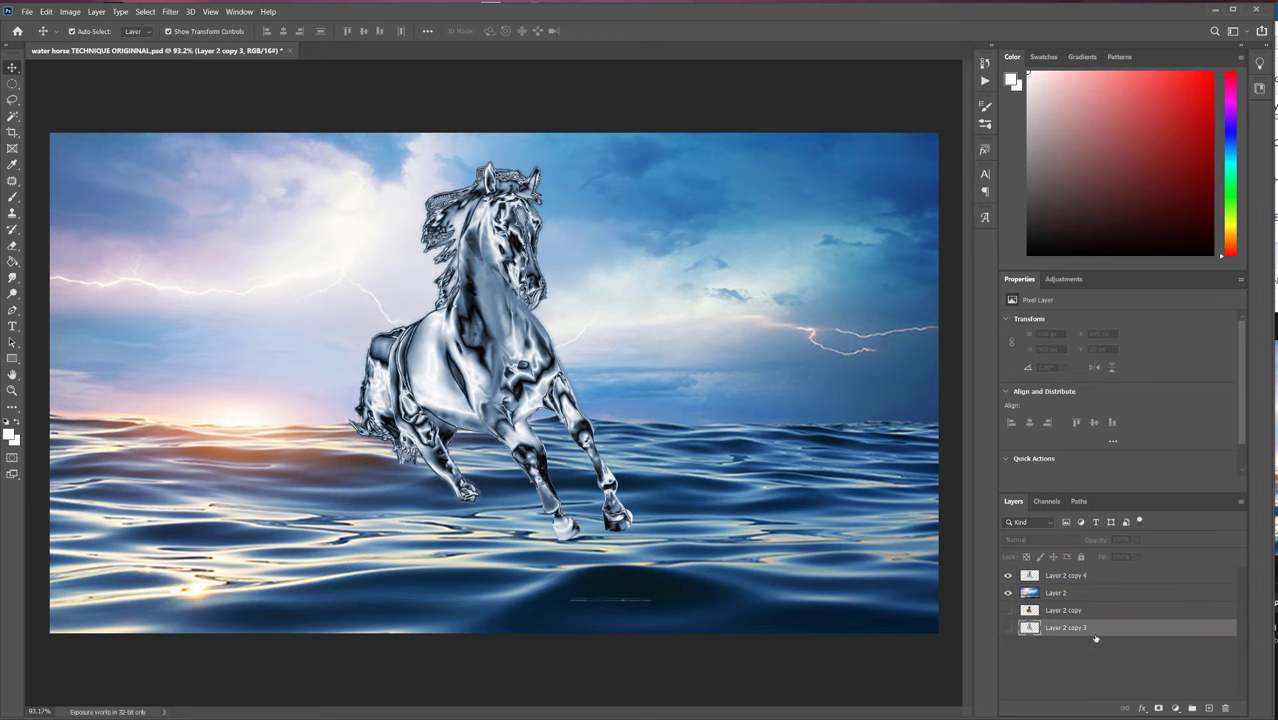
left_click(1076, 578)
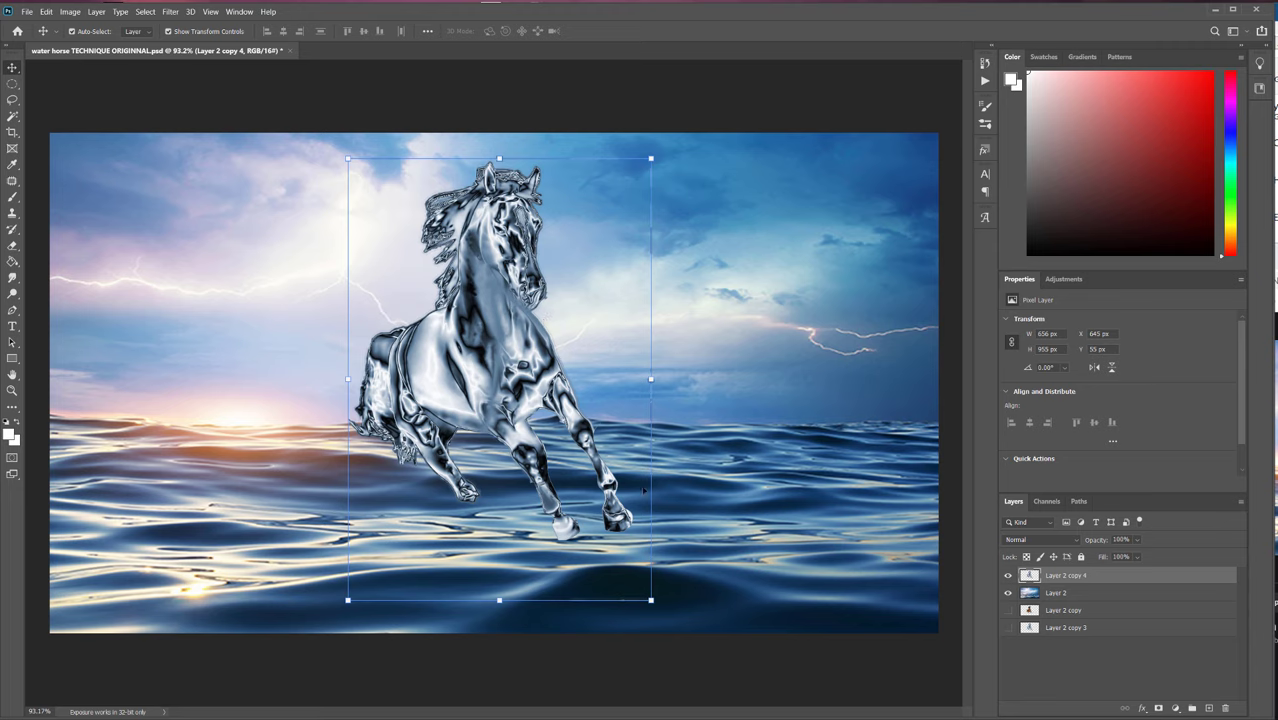
Open the duplicated horse layer in Liquify and warp the dark reflections on its lower chest with Forward Warp.
scroll(522, 385, "up", 3)
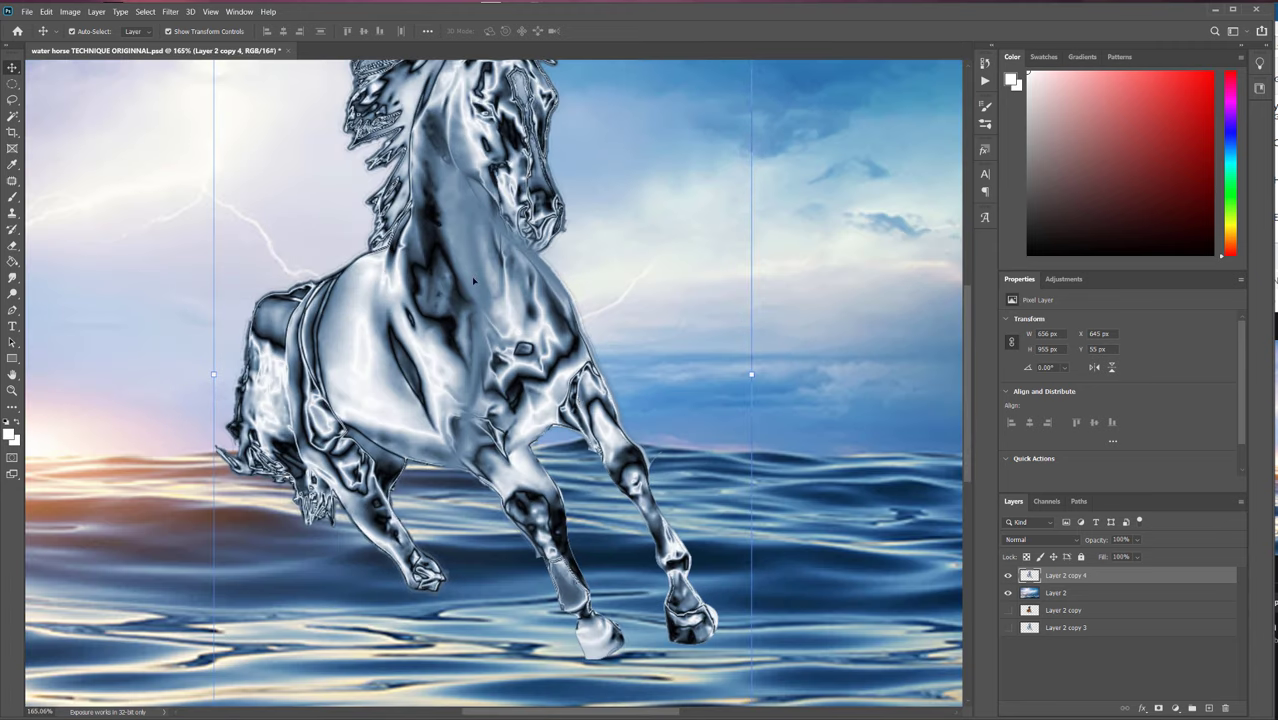
scroll(487, 337, "down", 3)
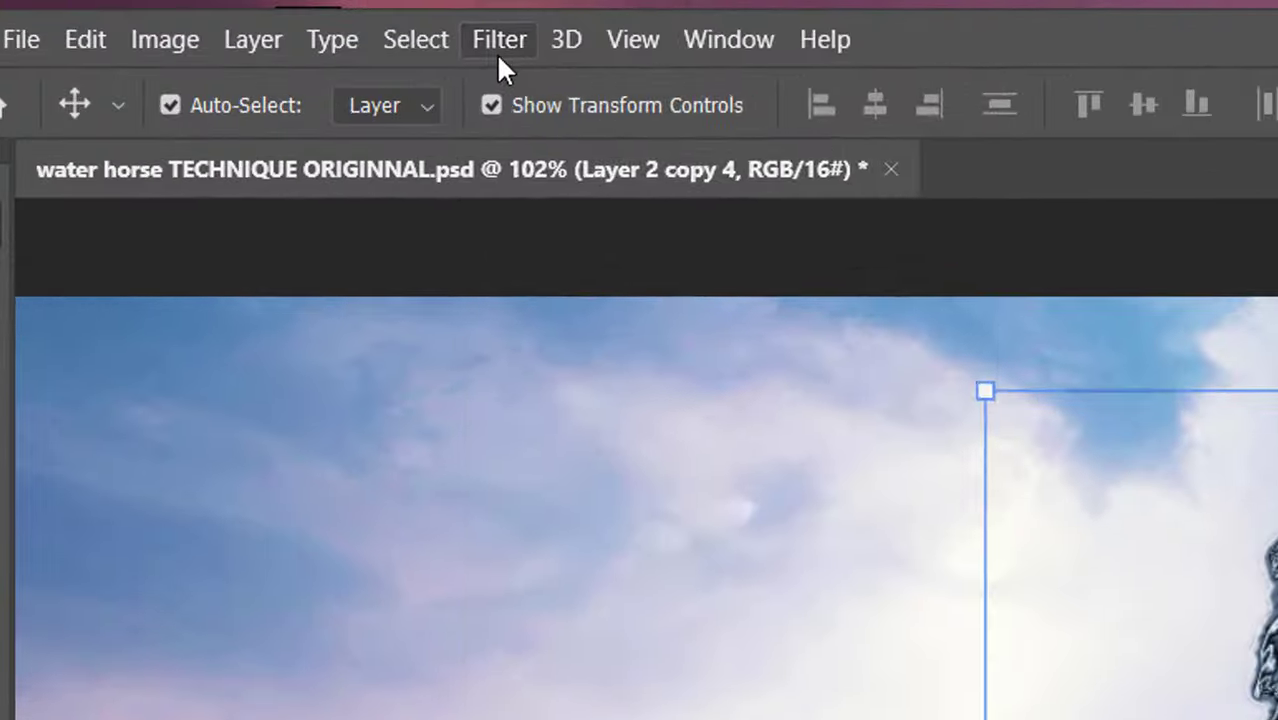
left_click(170, 14)
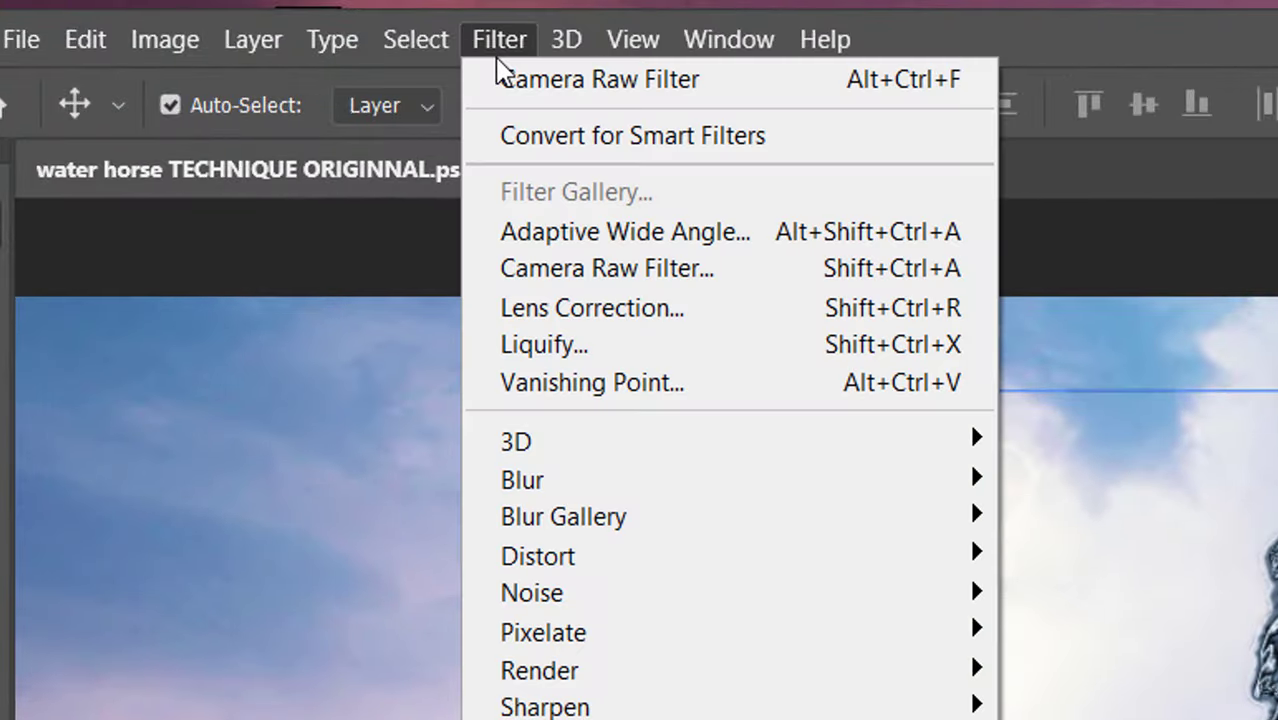
left_click(588, 352)
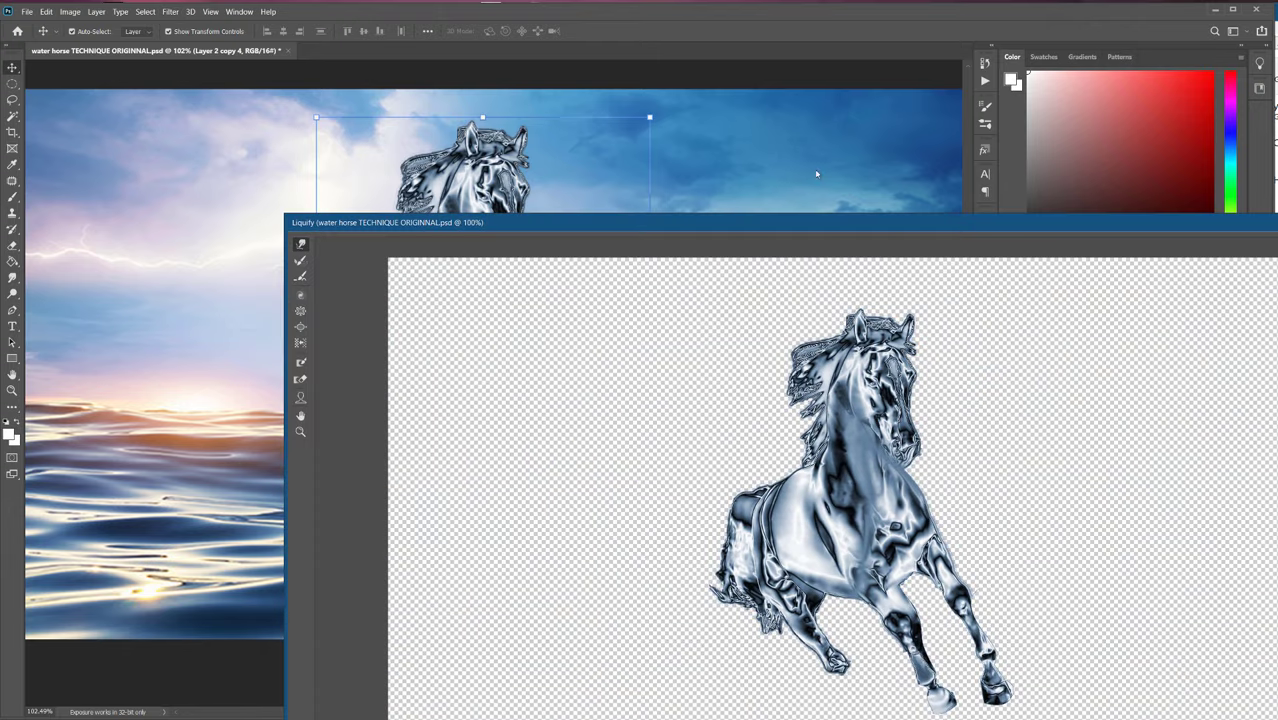
mouse_move(843, 226)
left_mouse_down()
mouse_move(730, 148)
mouse_move(622, 40)
mouse_move(582, 51)
left_mouse_up()
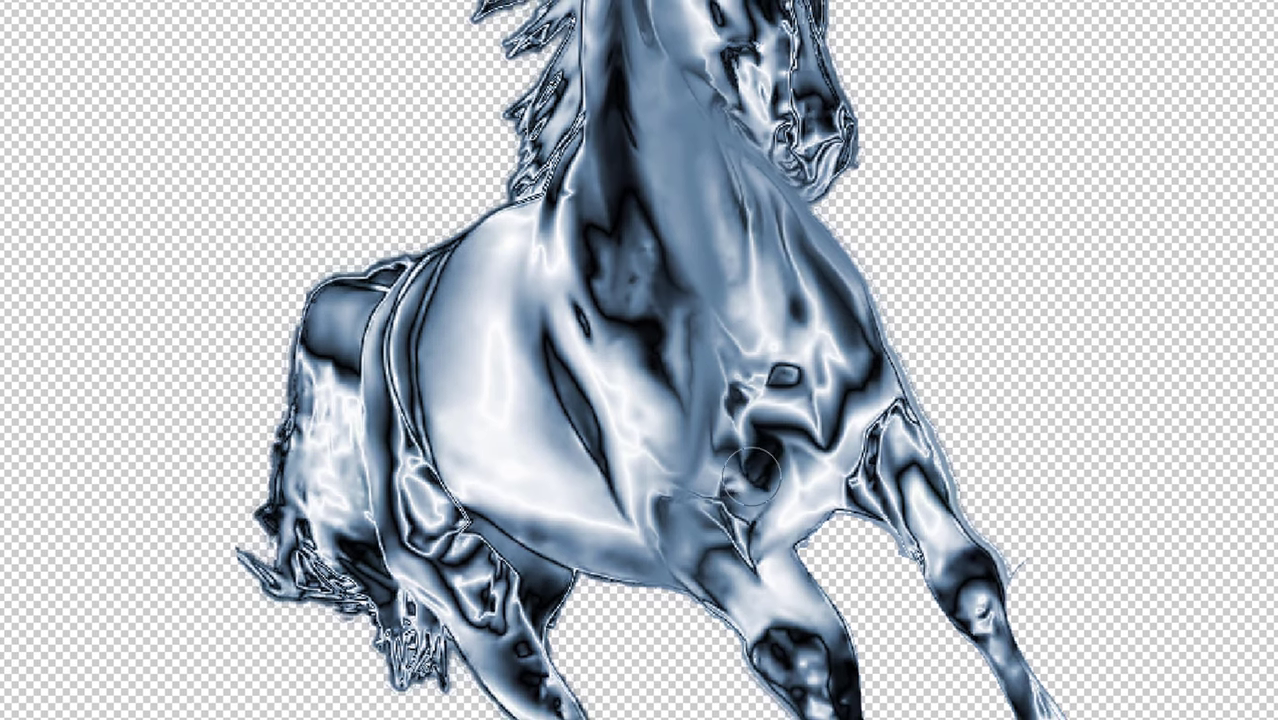
left_click_drag(775, 452, 739, 524)
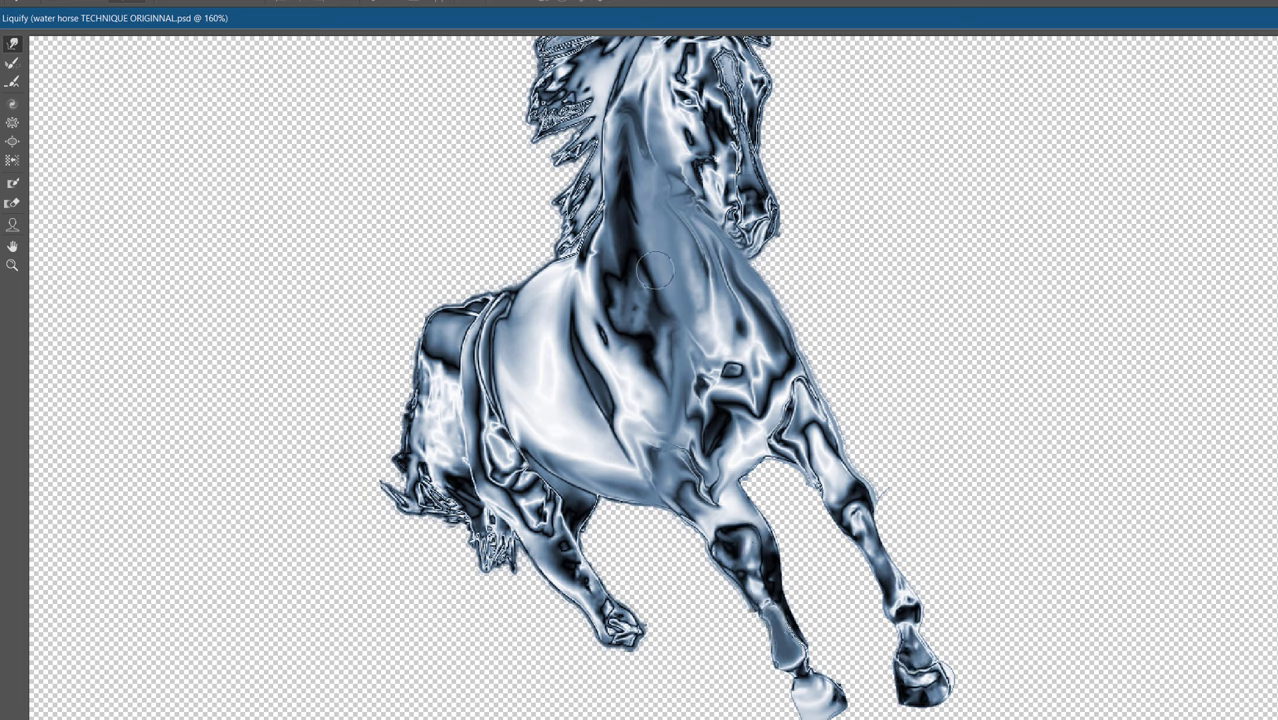
Smear the reflections along the horse's neck, shoulder, belly and hindquarters into flowing liquid shapes with Forward Warp.
left_click_drag(645, 282, 647, 318)
mouse_move(616, 362)
left_mouse_down()
mouse_move(596, 285)
mouse_move(600, 230)
left_mouse_up()
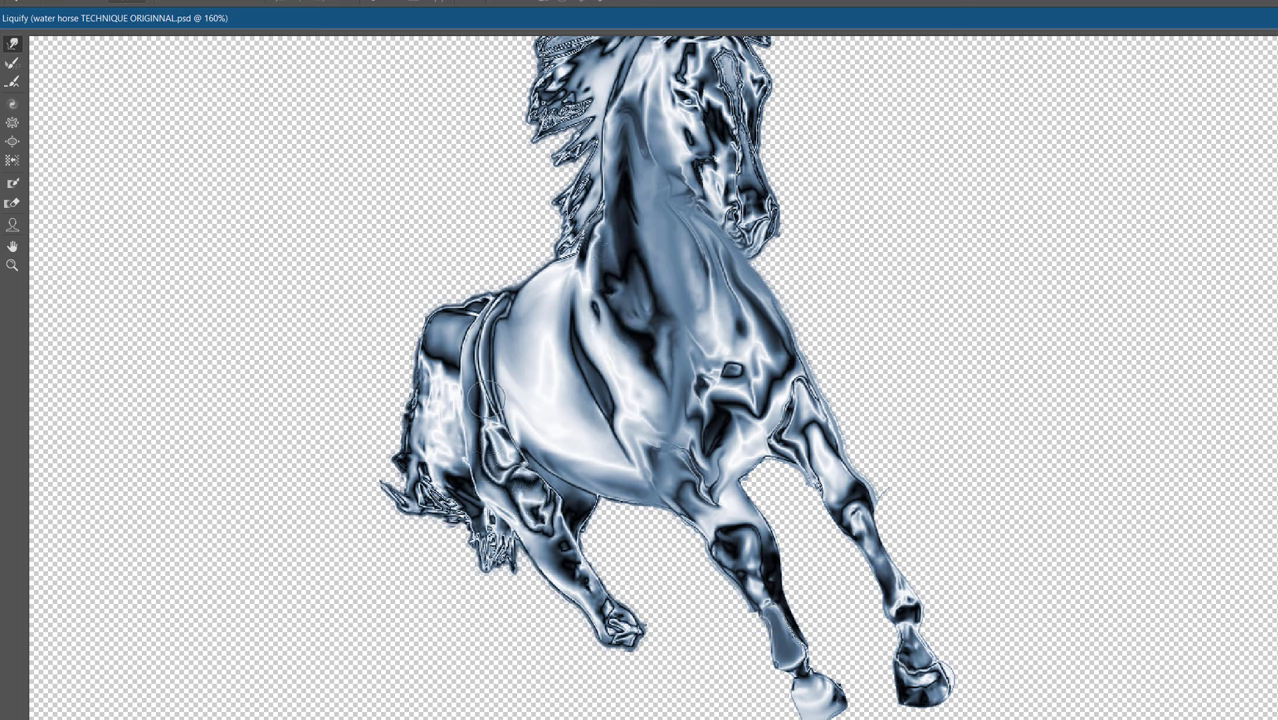
left_click_drag(486, 428, 465, 372)
left_click_drag(542, 534, 562, 550)
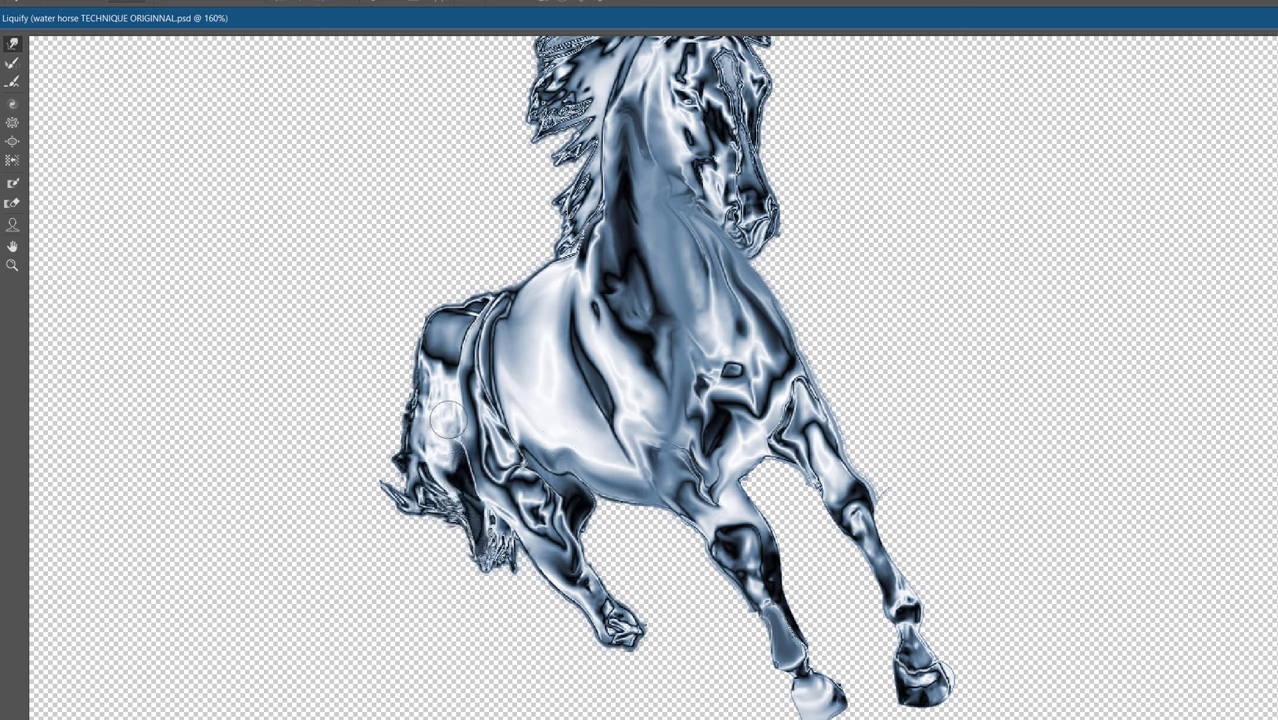
mouse_move(423, 352)
left_mouse_down()
mouse_move(444, 313)
mouse_move(466, 322)
mouse_move(515, 308)
mouse_move(571, 272)
left_mouse_up()
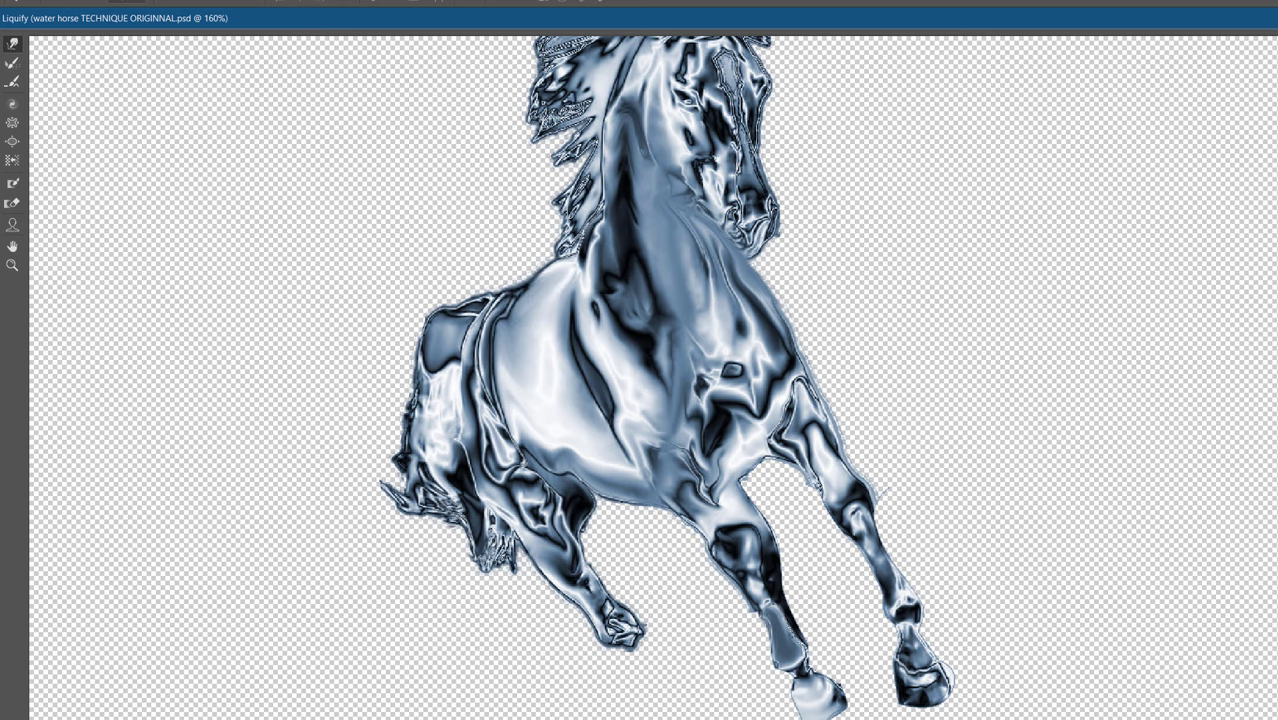
Pull the mane strands outward behind the neck into longer pointed tips.
scroll(1112, 346, "up", 3)
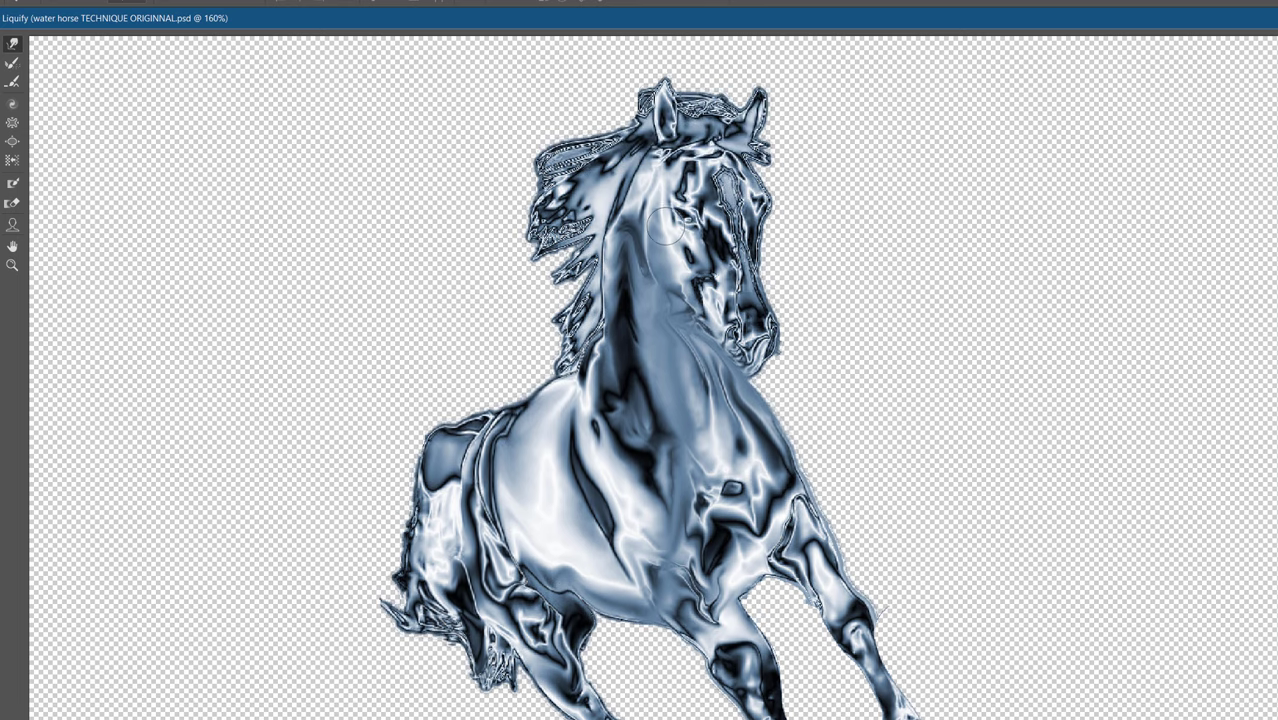
mouse_move(655, 165)
left_mouse_down()
mouse_move(630, 193)
mouse_move(629, 160)
mouse_move(522, 200)
mouse_move(520, 252)
left_mouse_up()
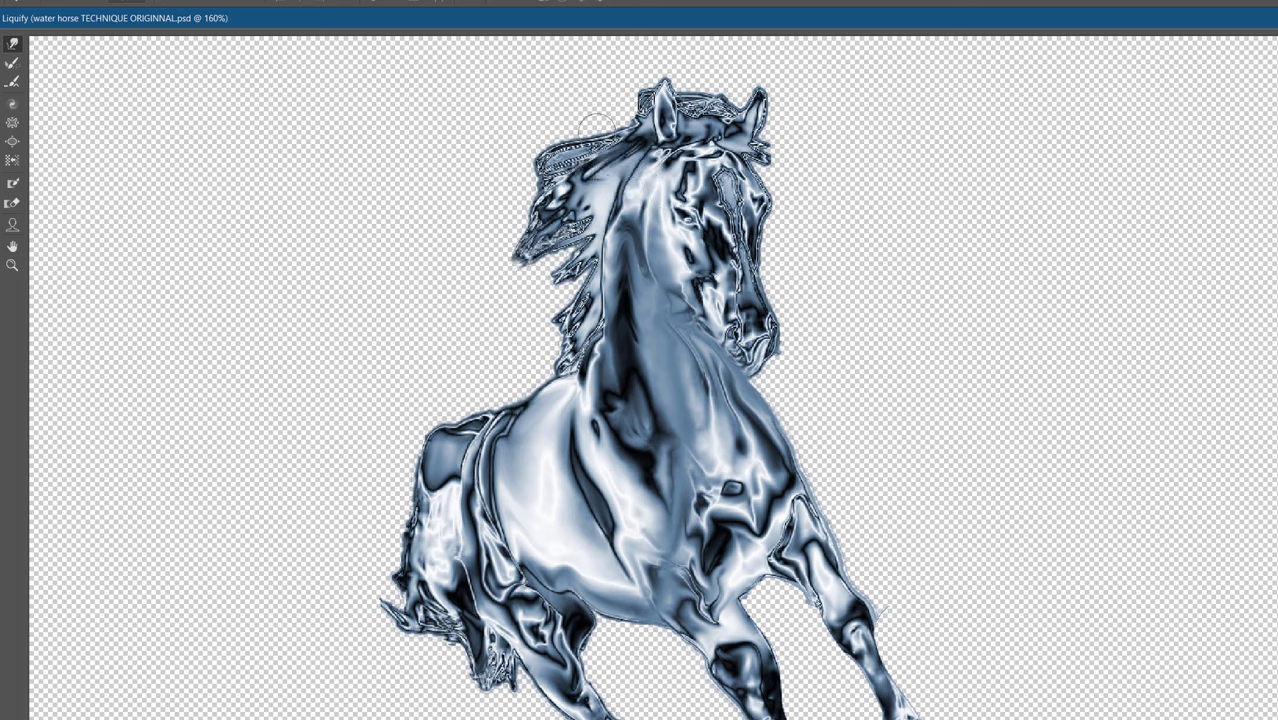
left_click_drag(596, 130, 524, 156)
left_click_drag(602, 158, 524, 198)
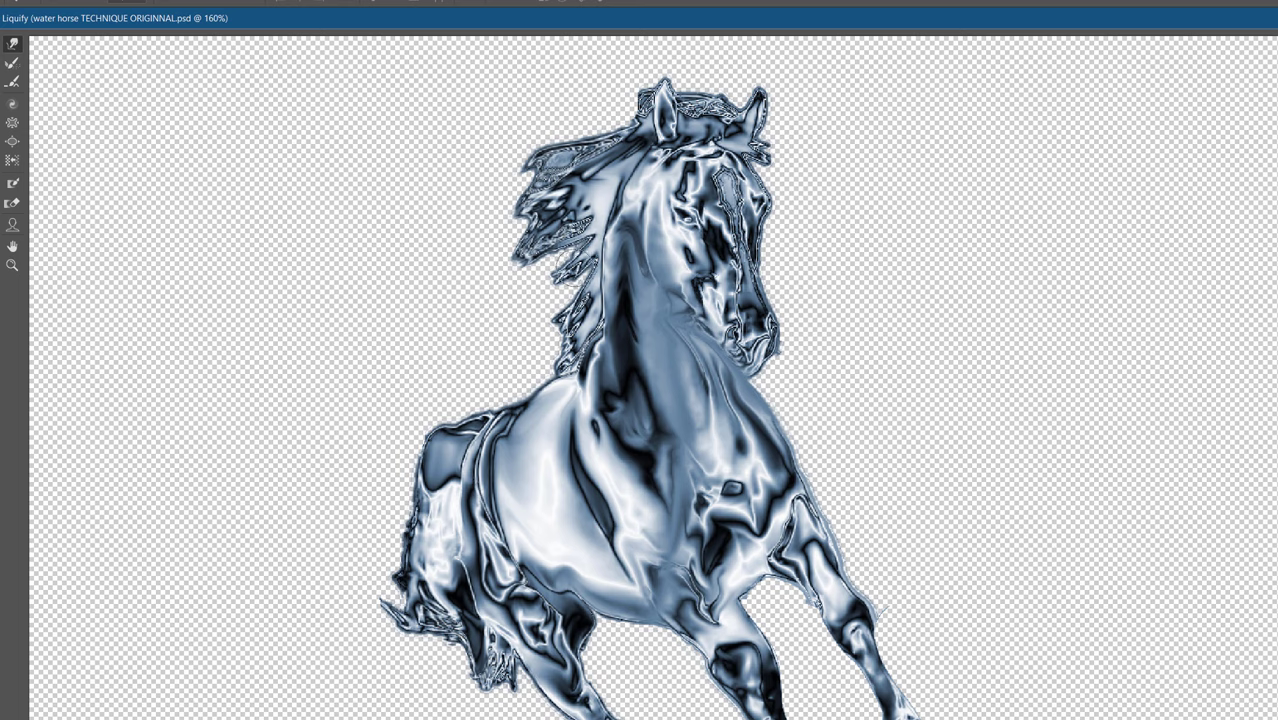
left_click_drag(588, 260, 508, 308)
left_click_drag(595, 320, 494, 382)
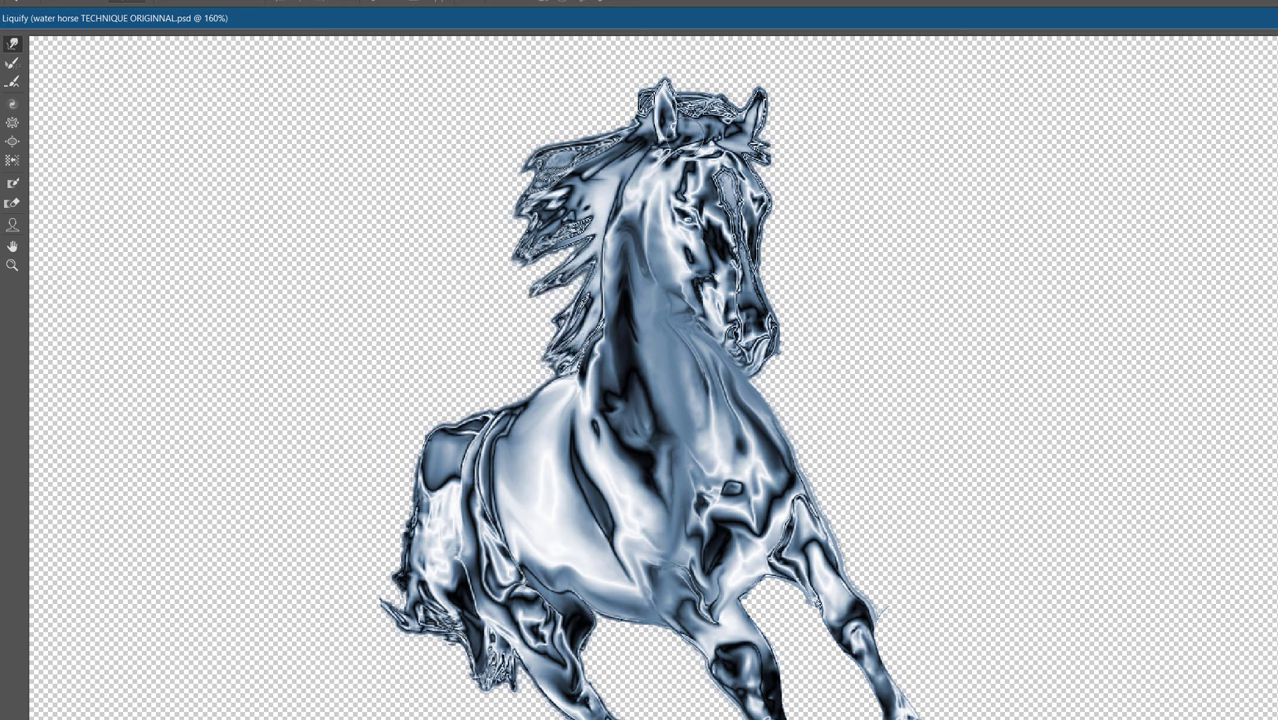
Stretch the forelock and both ears upward into points, and warp the reflections on the face and cheek.
left_click_drag(712, 101, 683, 55)
left_click_drag(663, 106, 655, 51)
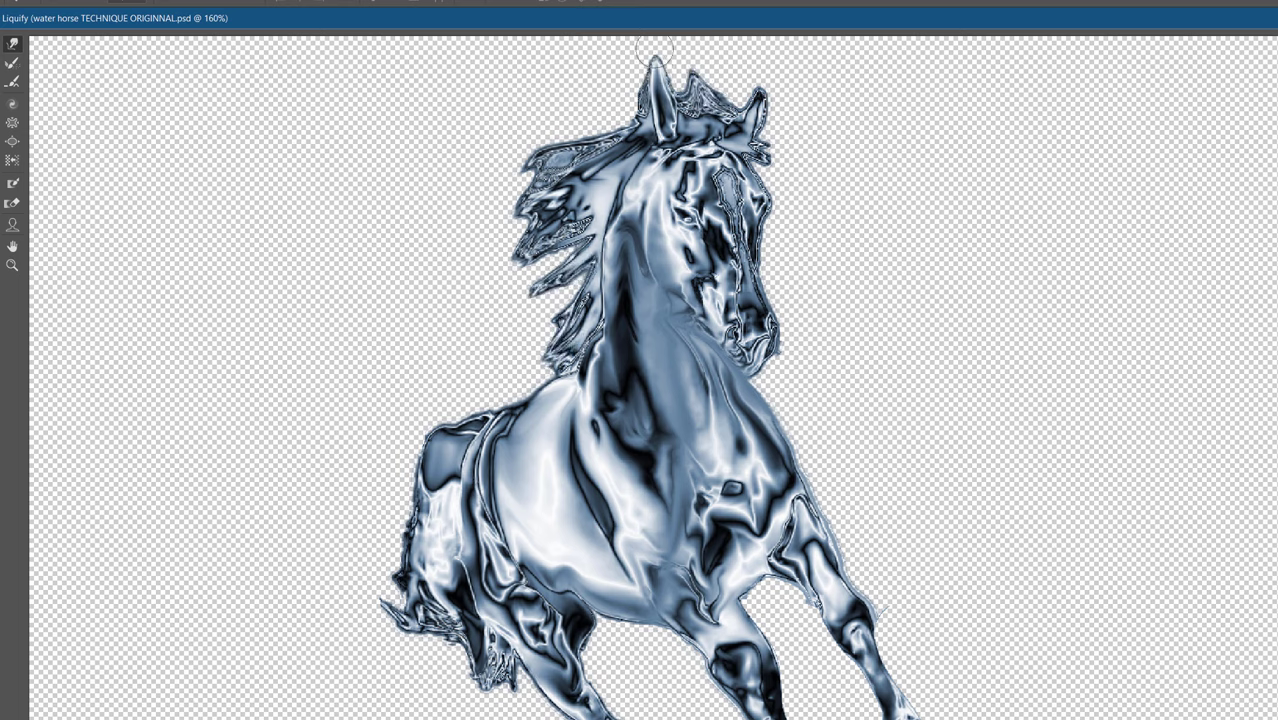
scroll(664, 46, "up", 1)
left_click_drag(767, 140, 765, 77)
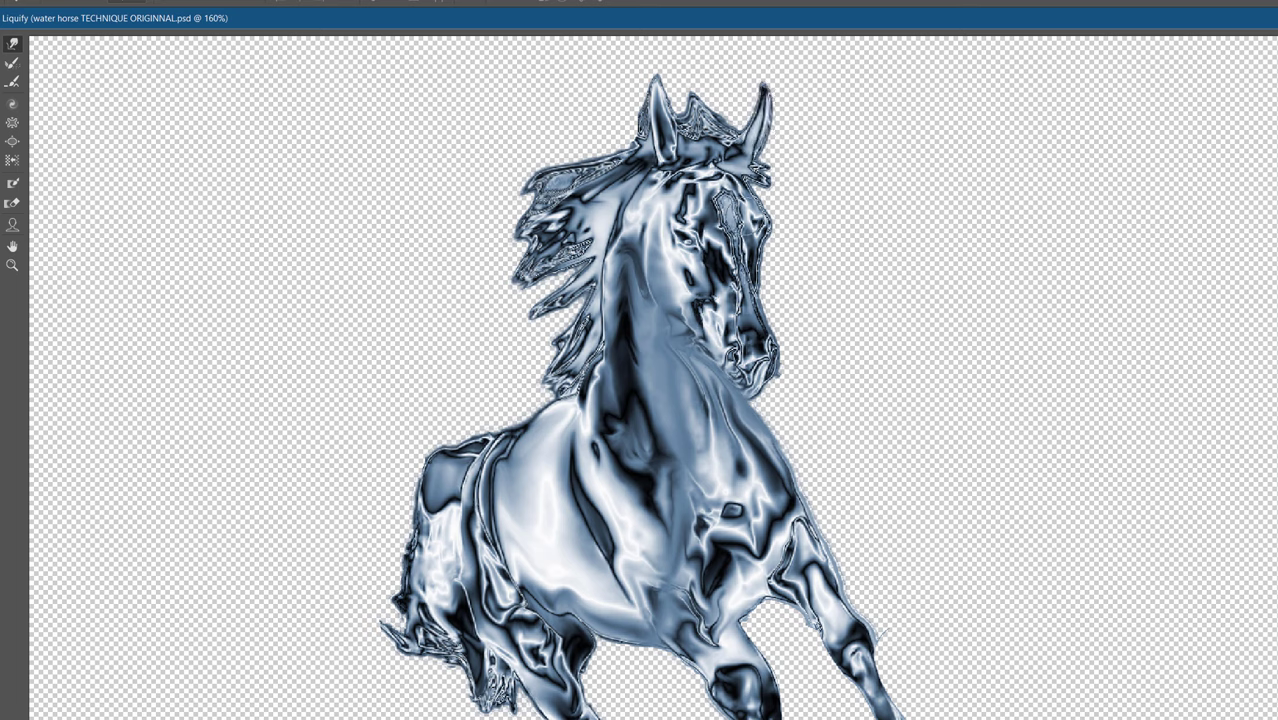
mouse_move(717, 248)
left_mouse_down()
mouse_move(727, 356)
mouse_move(742, 285)
mouse_move(725, 195)
mouse_move(665, 185)
mouse_move(702, 195)
mouse_move(728, 172)
mouse_move(661, 255)
left_mouse_up()
left_click_drag(648, 256, 660, 194)
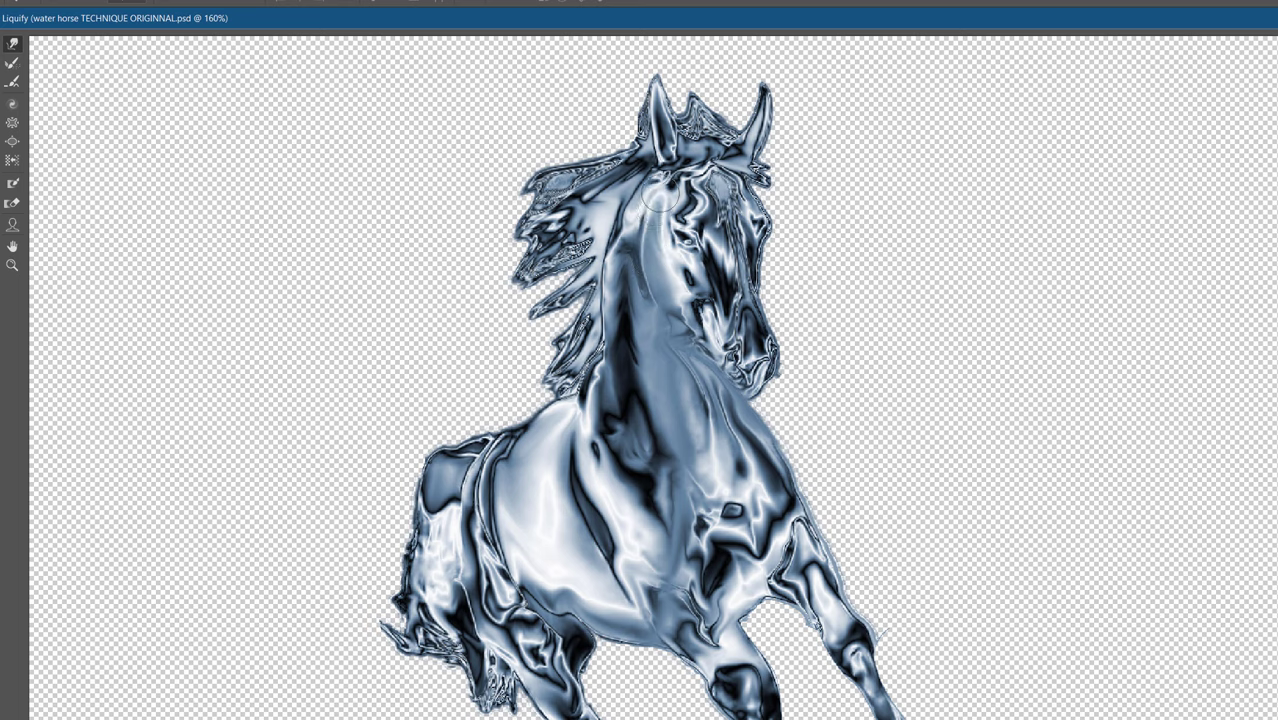
Smooth and bend the reflections on the horse's shoulder, neck and belly with further Forward Warp strokes.
key("ctrl+minus")
key("ctrl+minus")
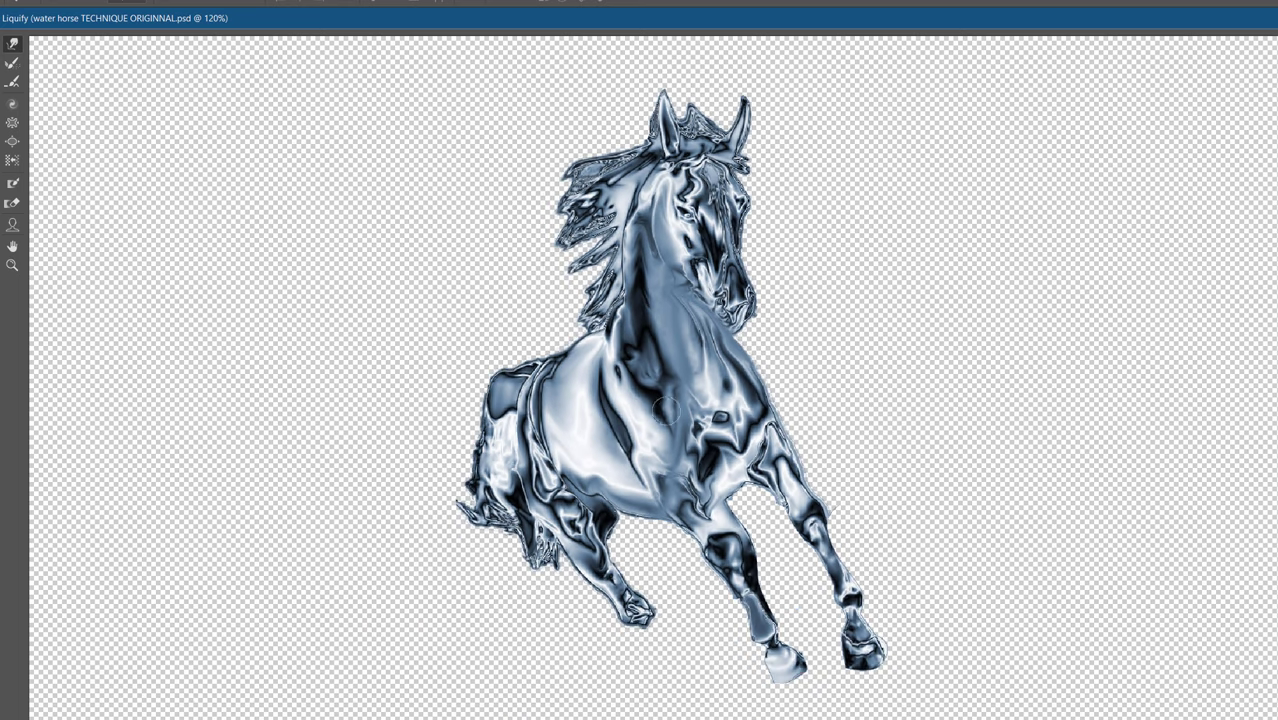
mouse_move(645, 401)
left_mouse_down()
mouse_move(659, 414)
mouse_move(653, 443)
left_mouse_up()
mouse_move(622, 370)
left_mouse_down()
mouse_move(672, 376)
mouse_move(664, 385)
mouse_move(636, 345)
mouse_move(637, 225)
left_mouse_up()
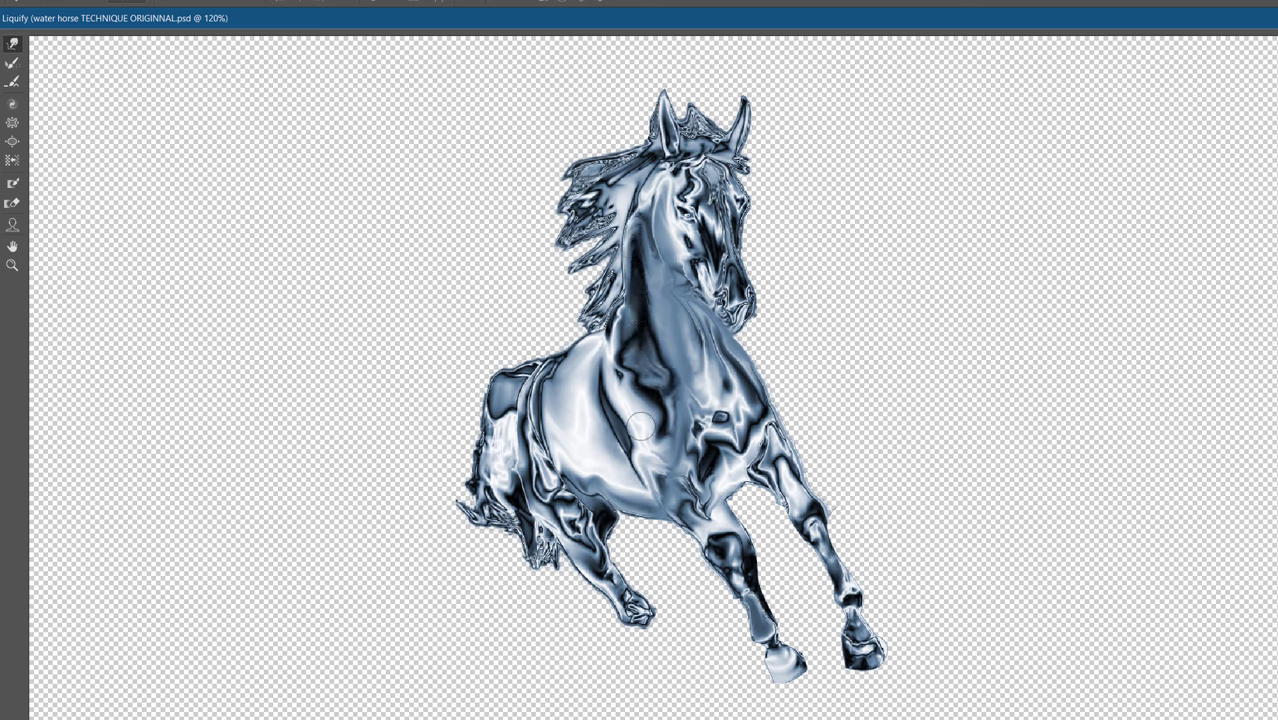
left_click_drag(630, 416, 659, 449)
mouse_move(600, 478)
left_mouse_down()
mouse_move(575, 408)
mouse_move(584, 384)
mouse_move(567, 458)
mouse_move(578, 468)
left_mouse_up()
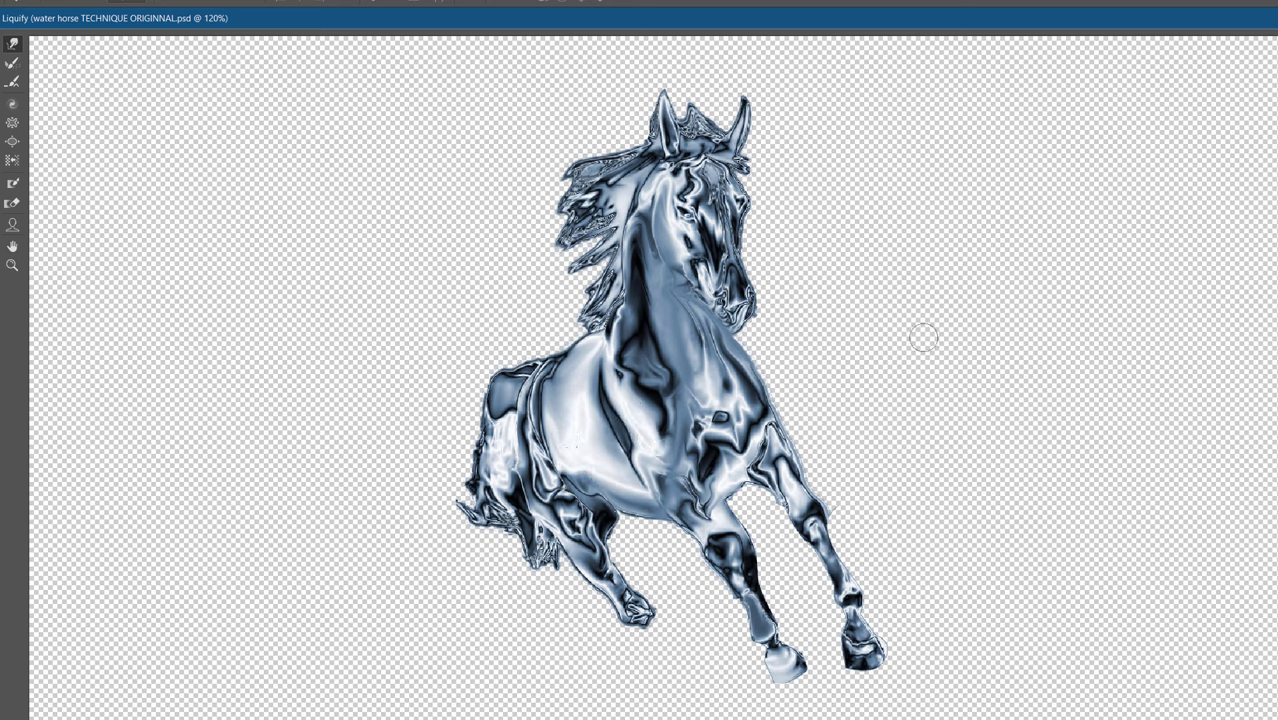
Nudge the pale front hoof and pull the mane strands further outward into splash-like spikes.
mouse_move(778, 671)
left_mouse_down()
mouse_move(766, 677)
mouse_move(785, 676)
left_mouse_up()
left_click_drag(650, 147, 551, 145)
mouse_move(598, 194)
left_mouse_down()
mouse_move(539, 226)
mouse_move(530, 320)
left_mouse_up()
Pull the edges of the rump, tail and hind leg into jagged splash-like tips, and apply the Liquify changes.
left_click_drag(500, 400, 420, 401)
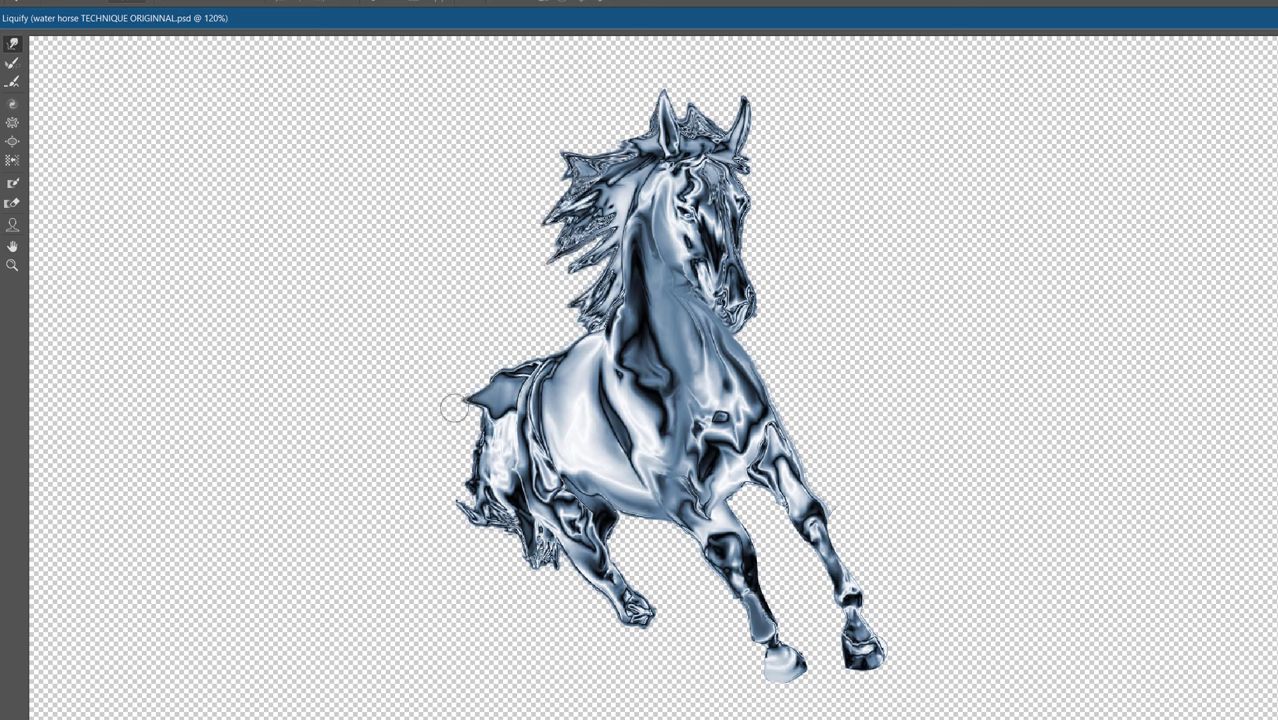
mouse_move(495, 410)
left_mouse_down()
mouse_move(410, 470)
mouse_move(437, 543)
left_mouse_up()
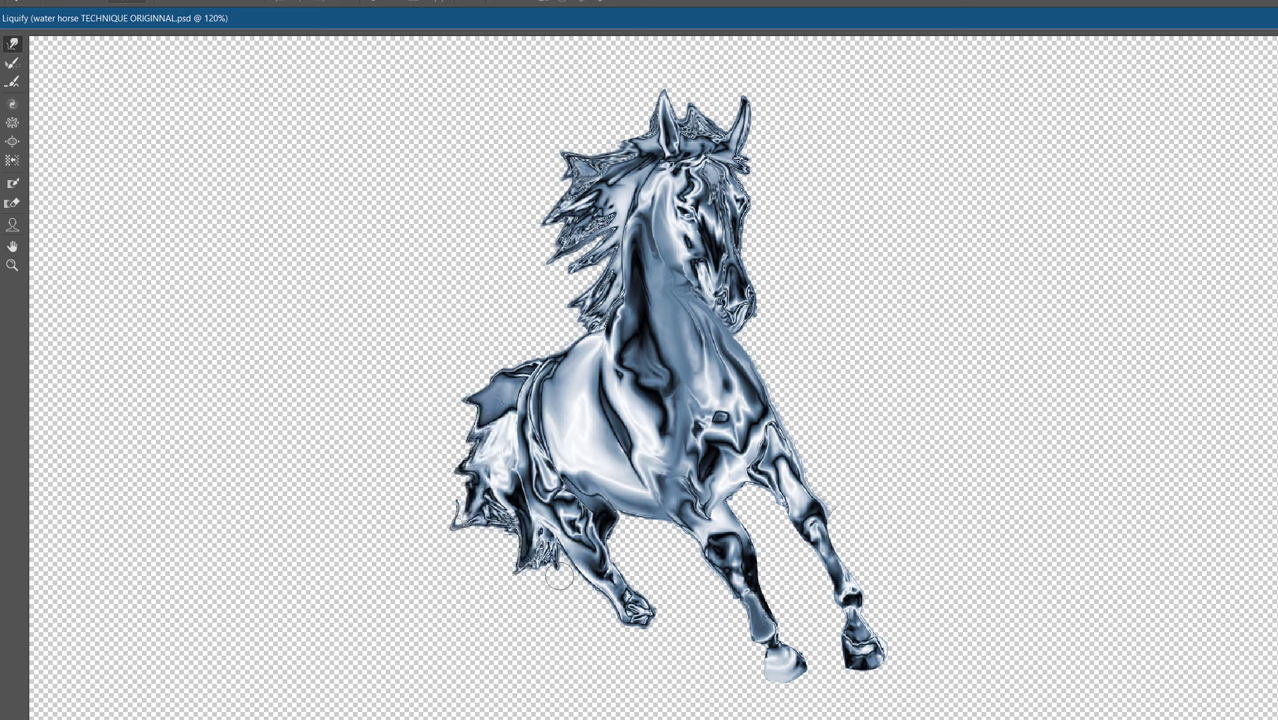
left_click_drag(557, 555, 556, 628)
key("Return")
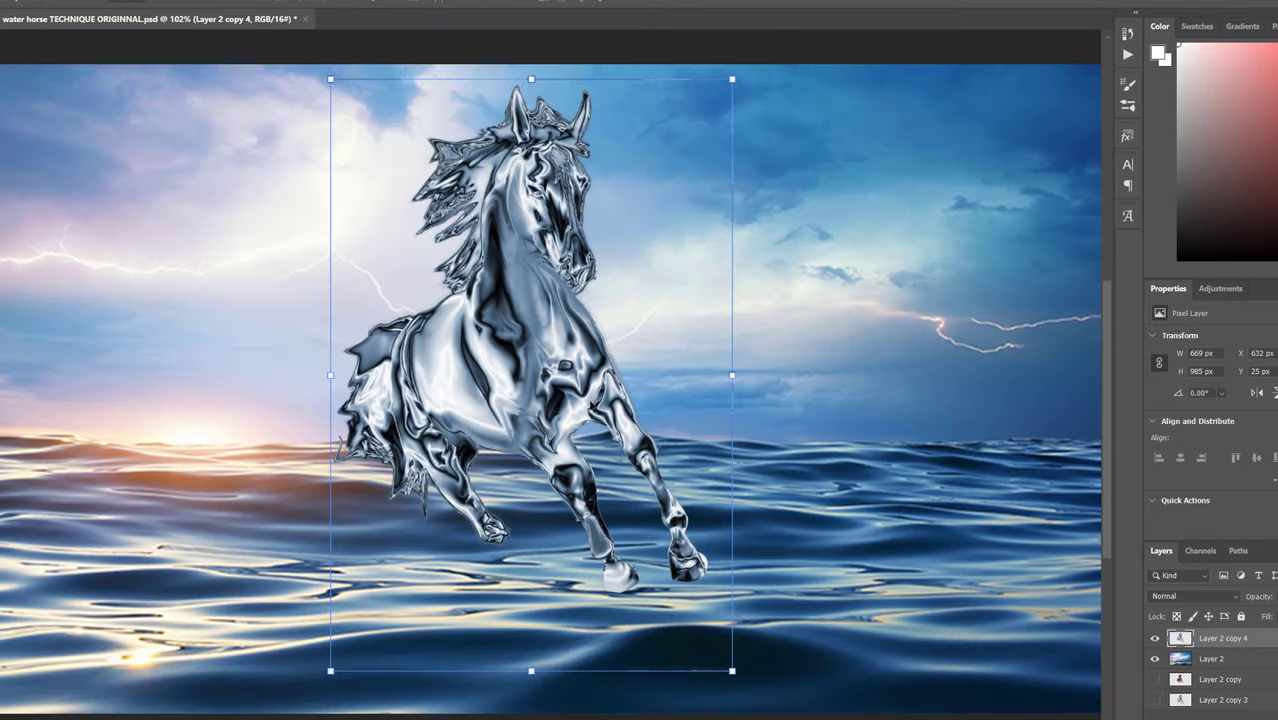
Lower the opacity of the horse layer to 83% so the ocean scene shows slightly through it.
scroll(577, 389, "down", 2)
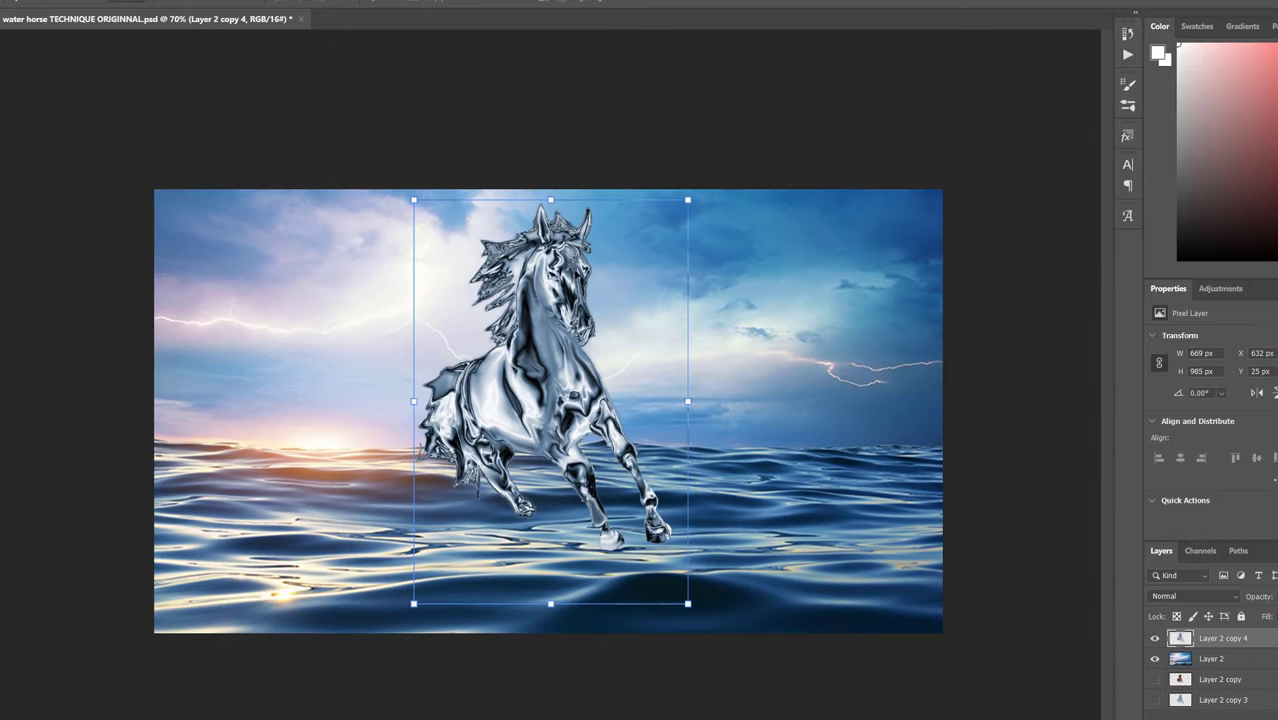
scroll(557, 362, "up", 4)
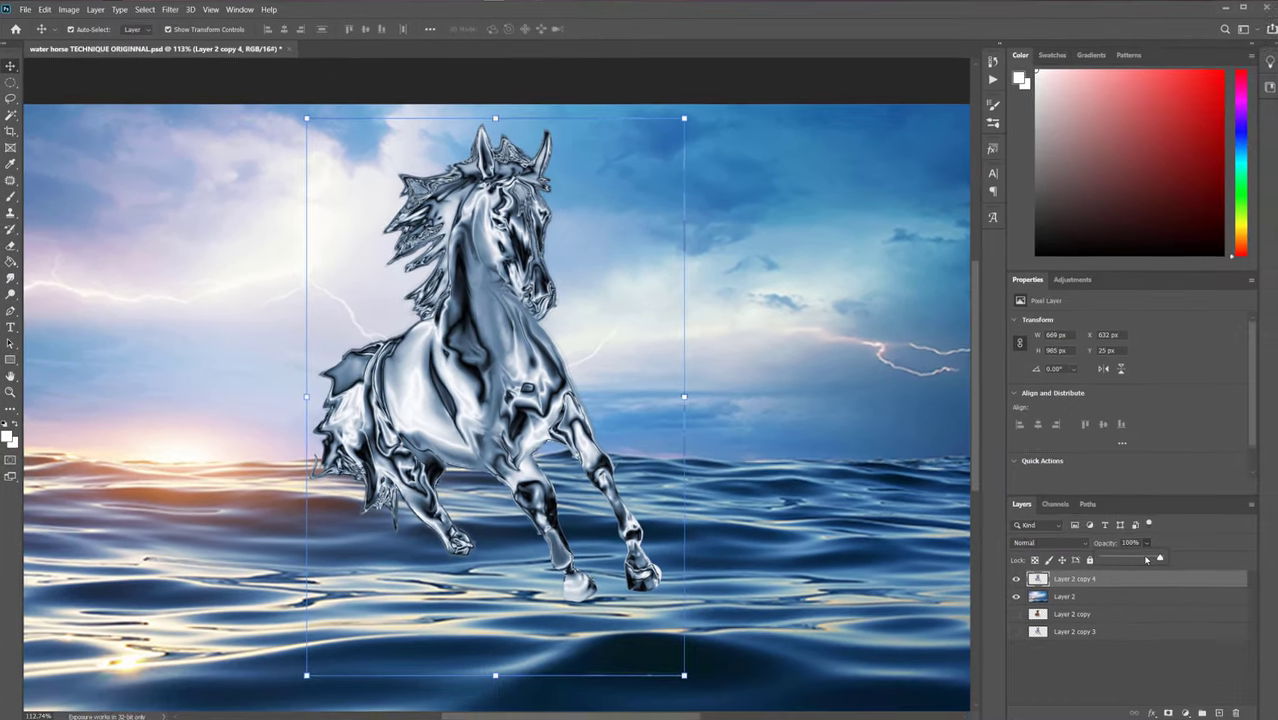
left_click_drag(1148, 557, 1136, 554)
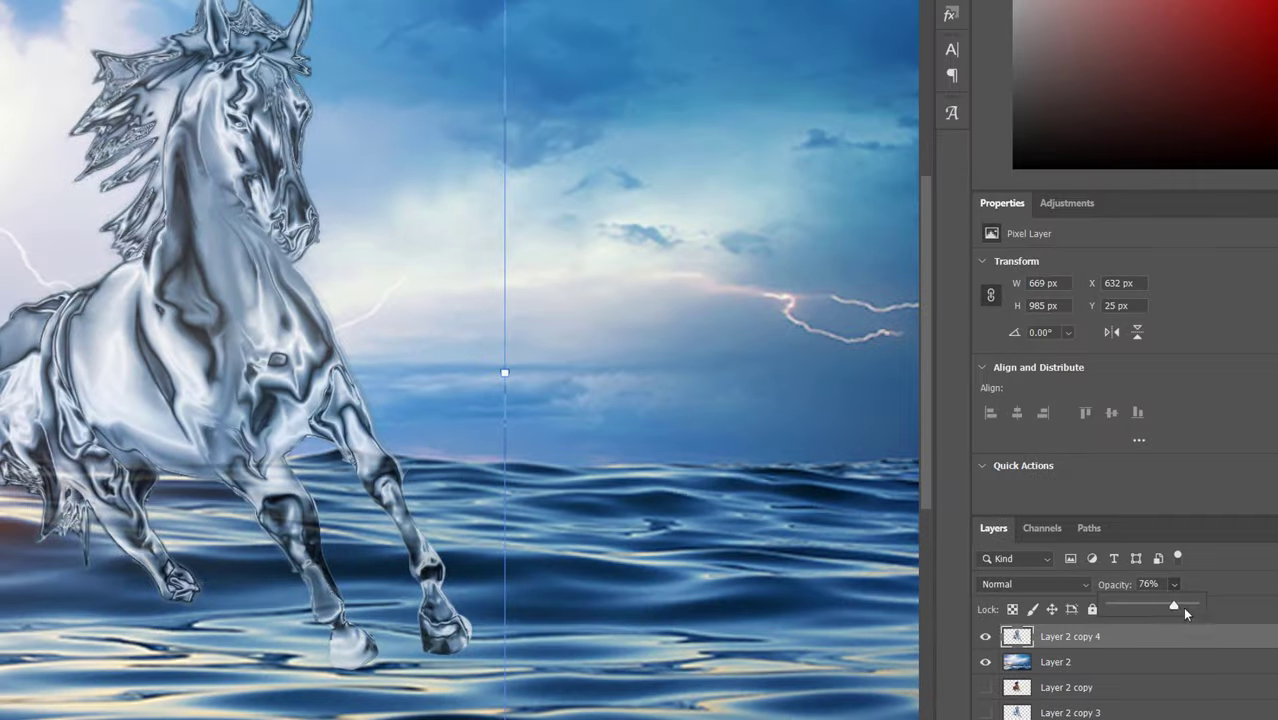
left_click_drag(1175, 614, 1182, 614)
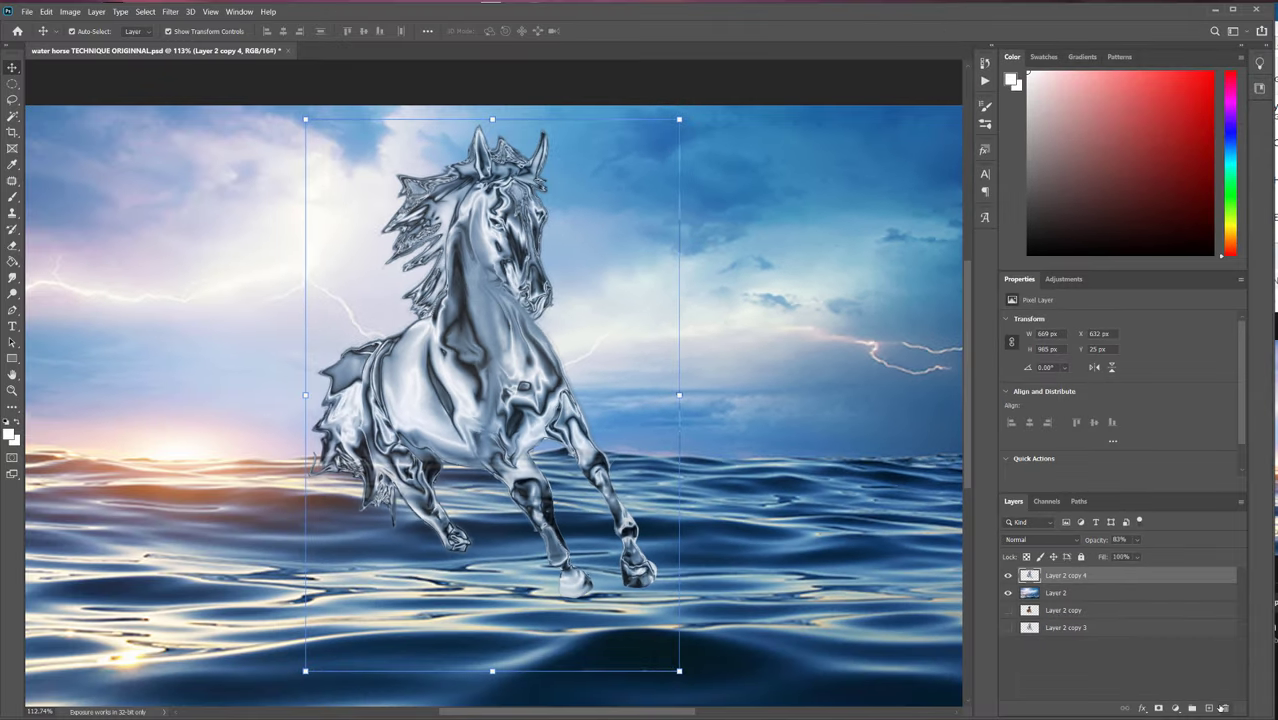
Create a new layer above the horse and stamp a white water splash in the sky in front of it with the Brush at 500 px.
left_click(1209, 708)
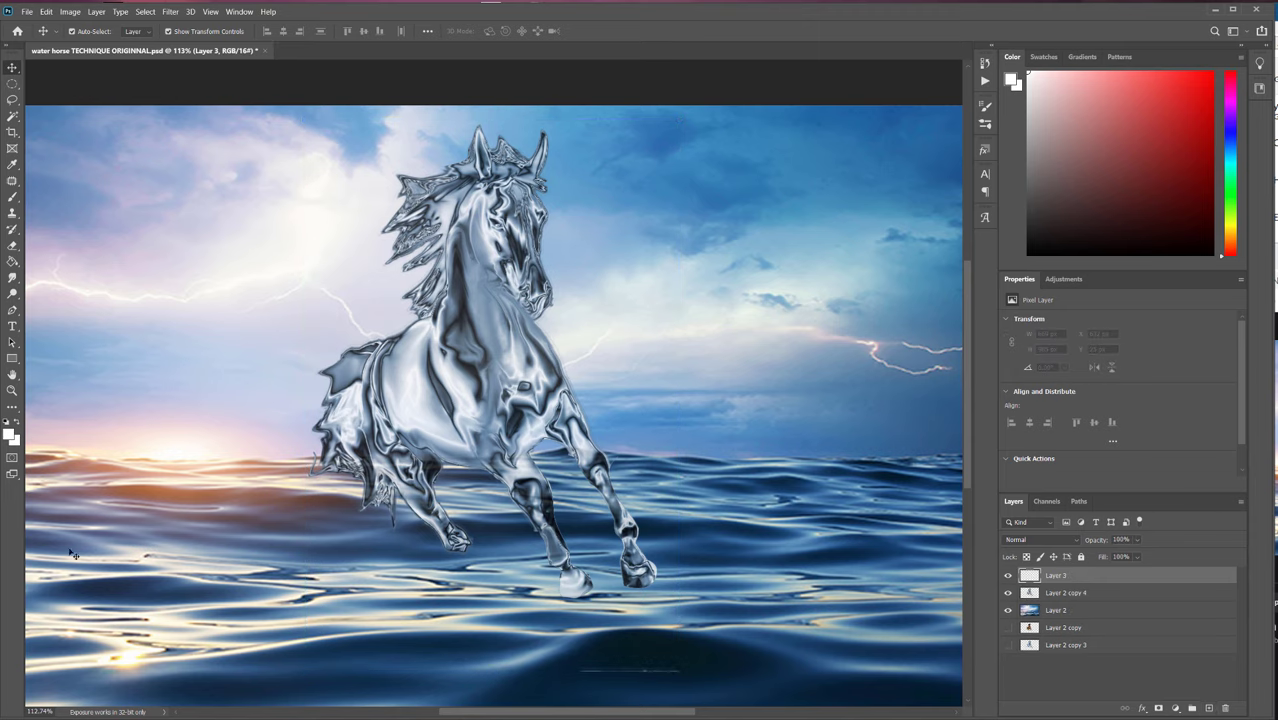
left_click(14, 198)
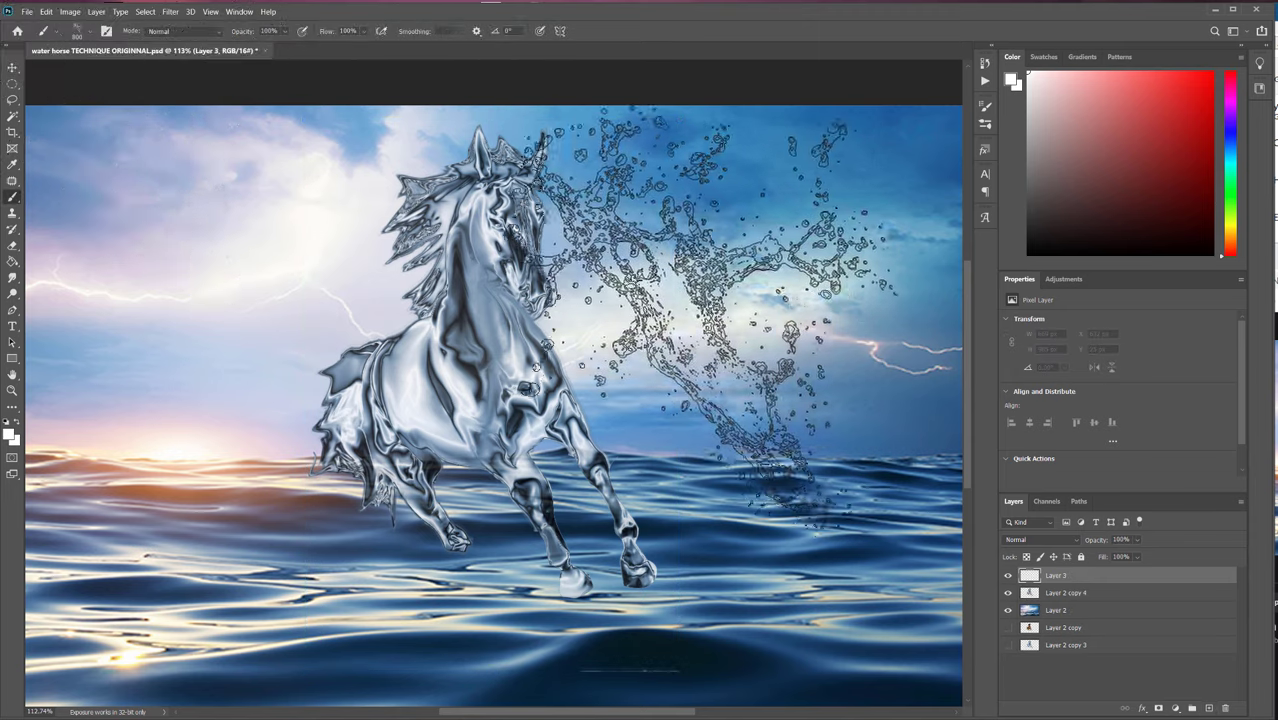
left_click(722, 335)
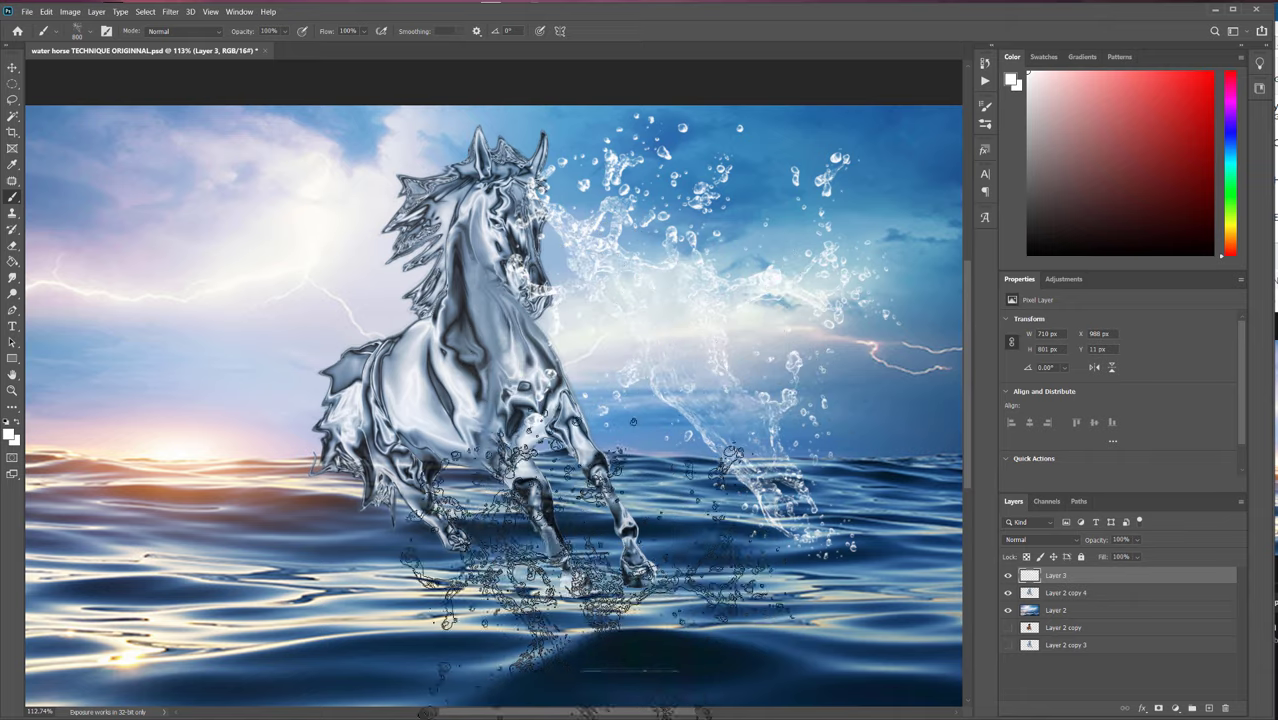
left_click(46, 12)
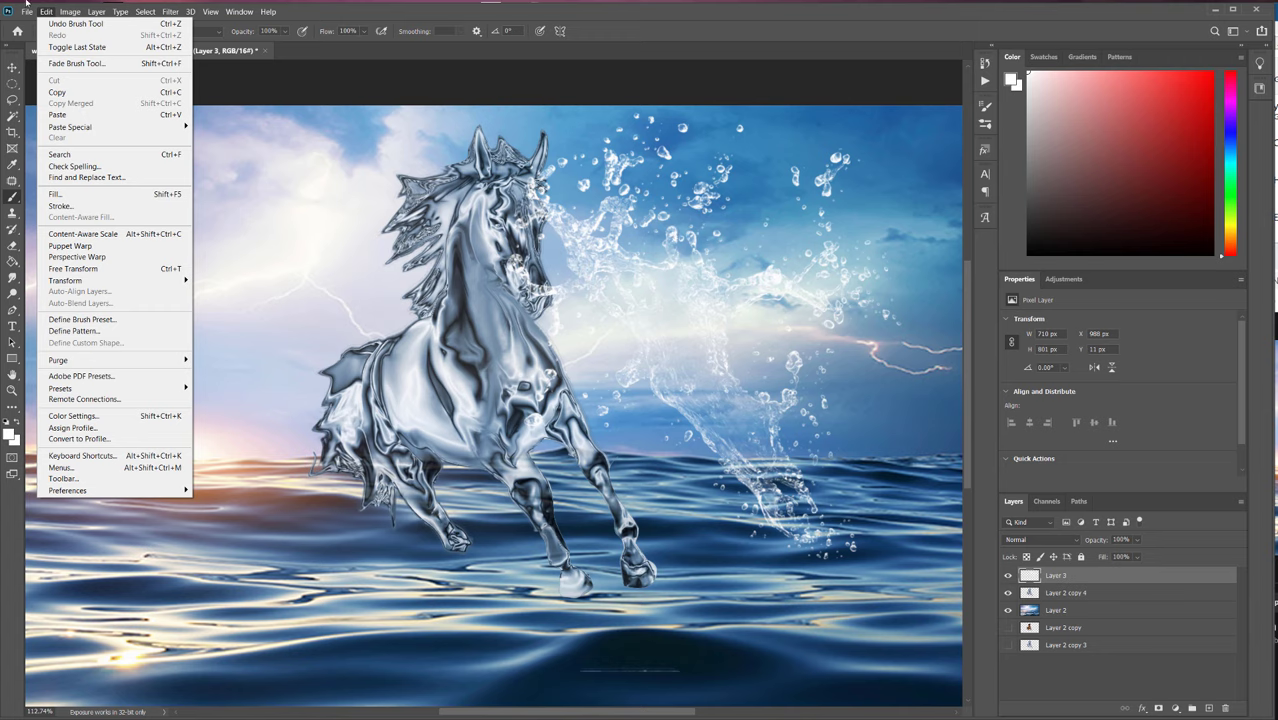
left_click(54, 23)
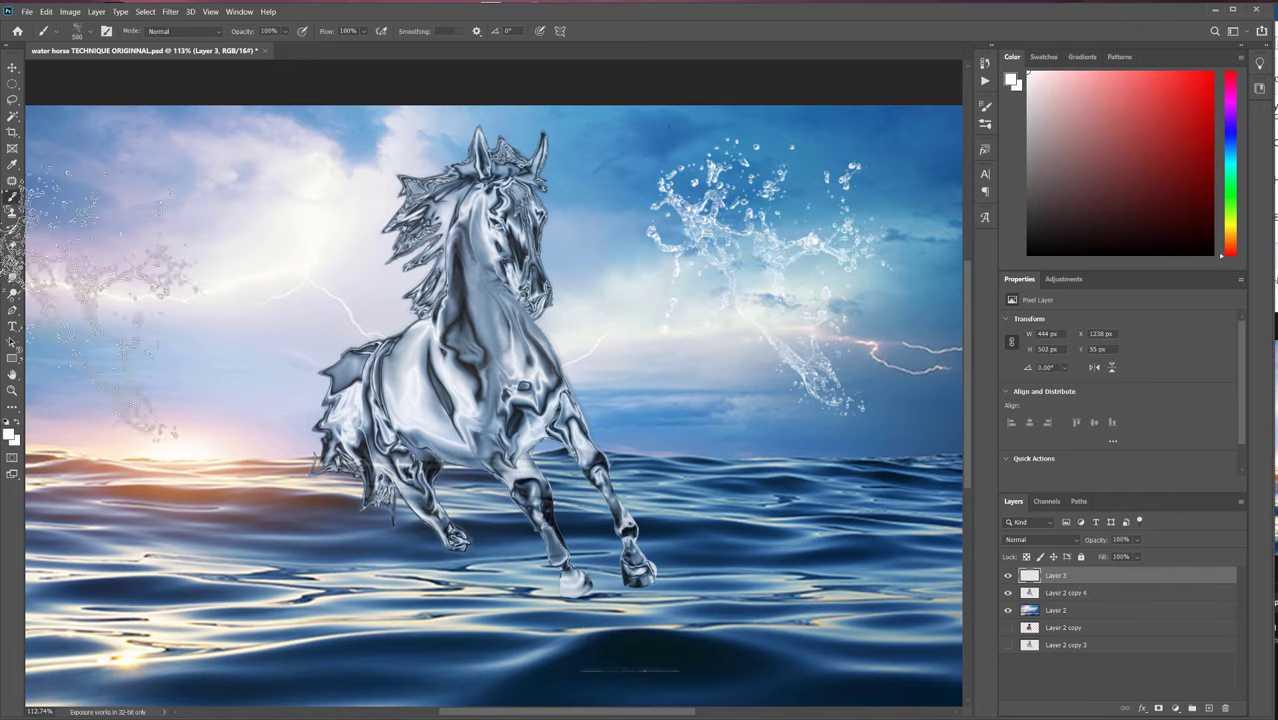
Add a Bevel & Emboss style to the splash layer, with 168% depth and highlight and shadow opacities of 100%.
left_click(95, 11)
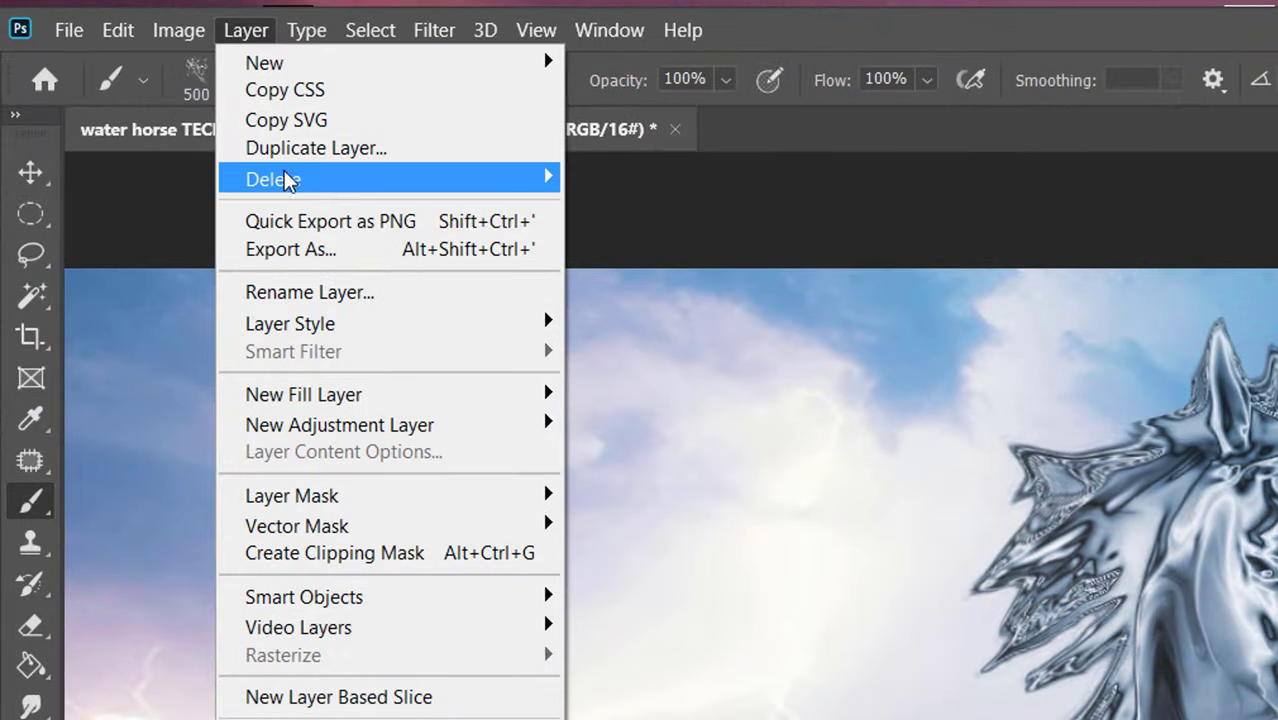
mouse_move(127, 131)
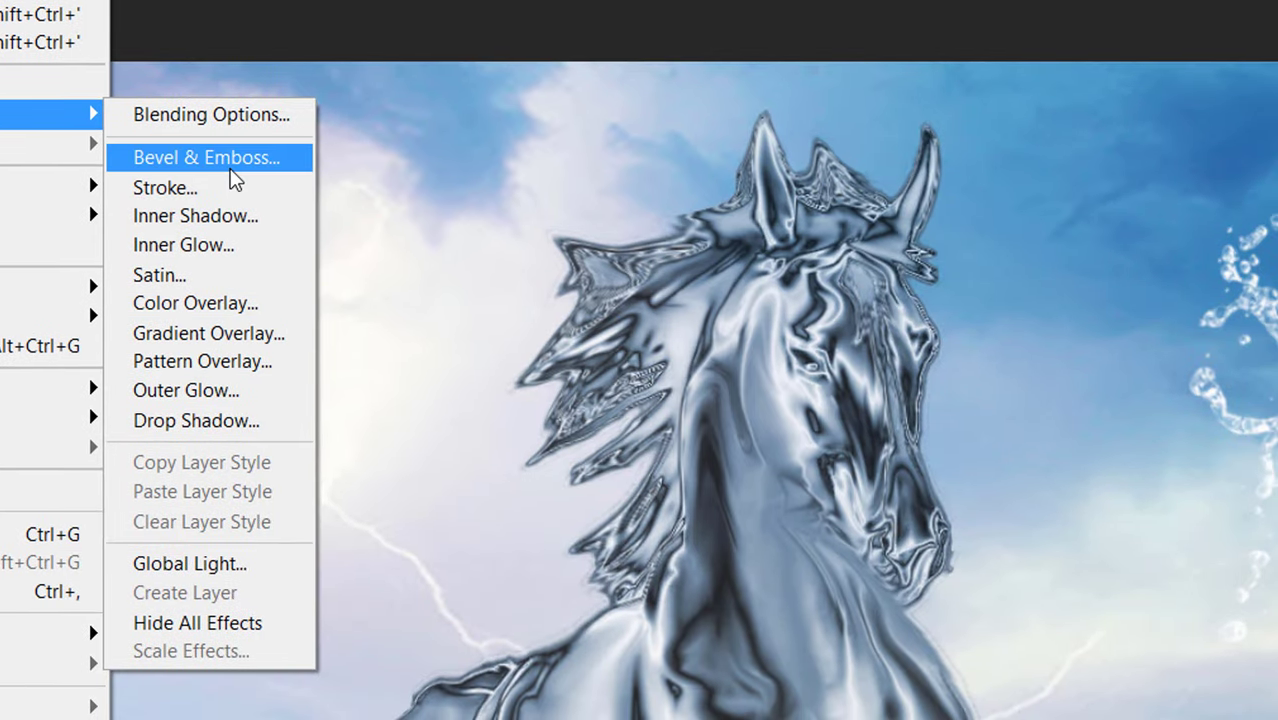
left_click(231, 168)
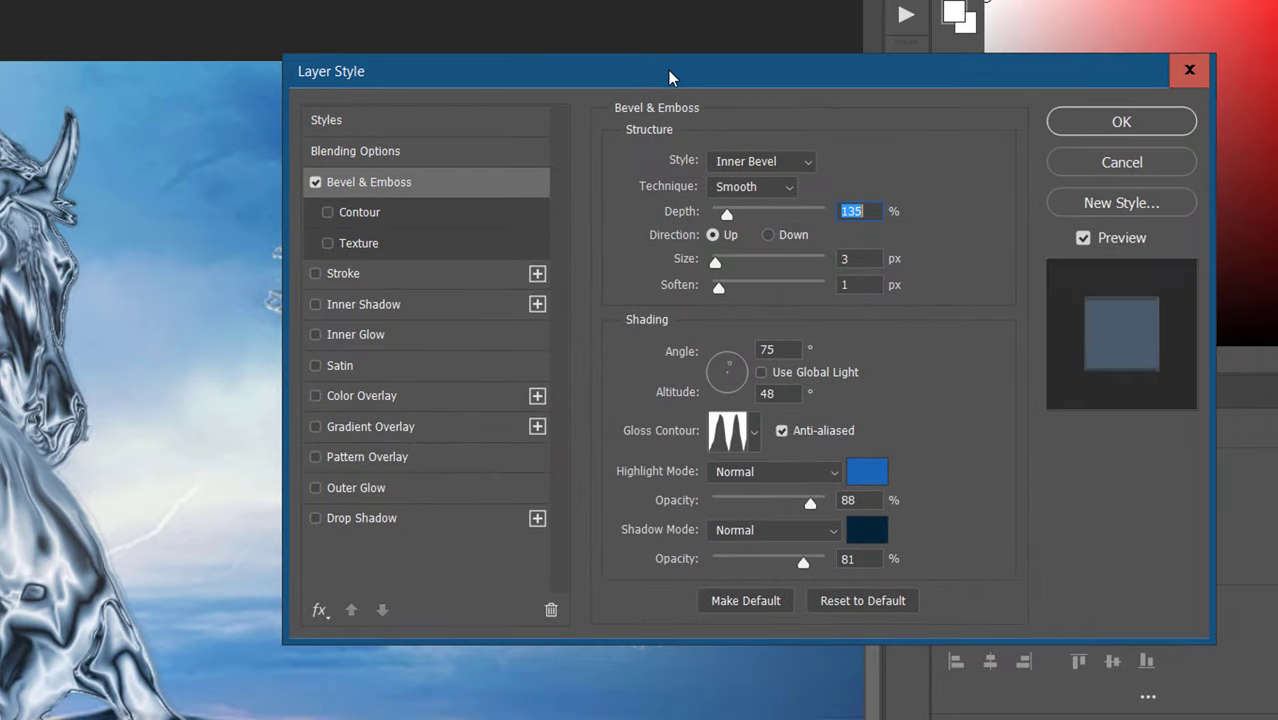
left_click_drag(672, 77, 0, 419)
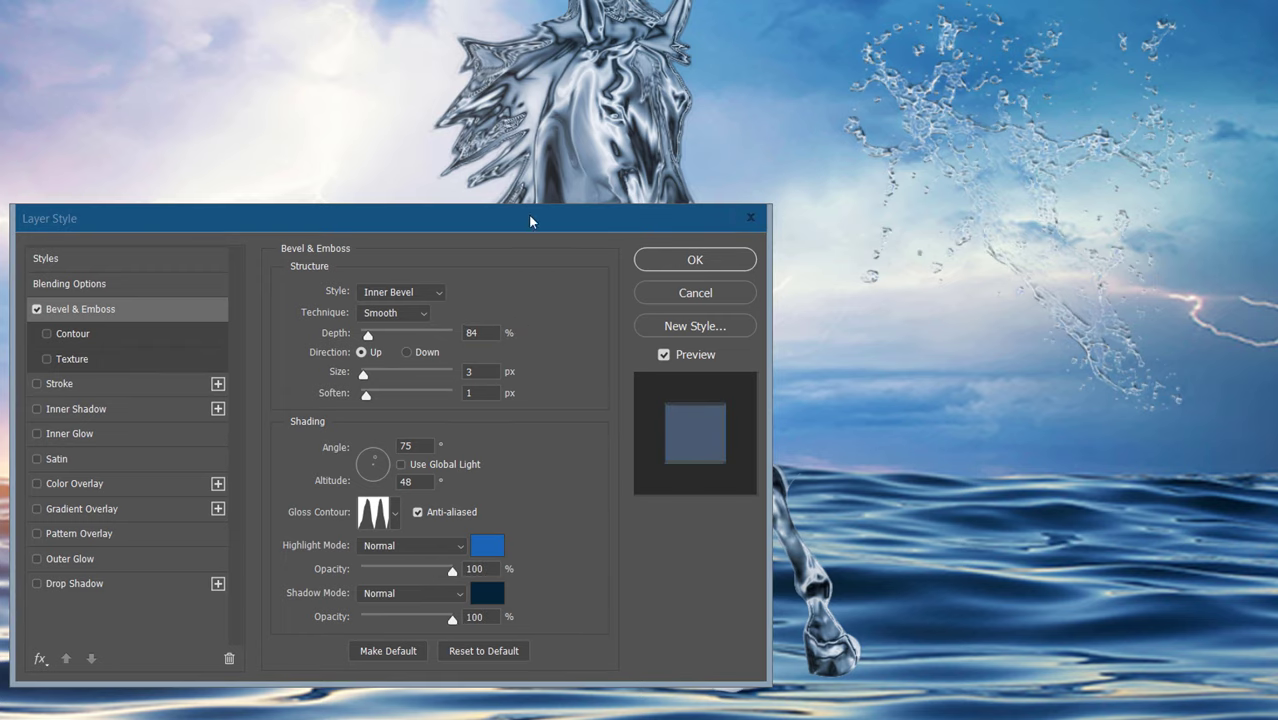
left_click_drag(565, 216, 915, 296)
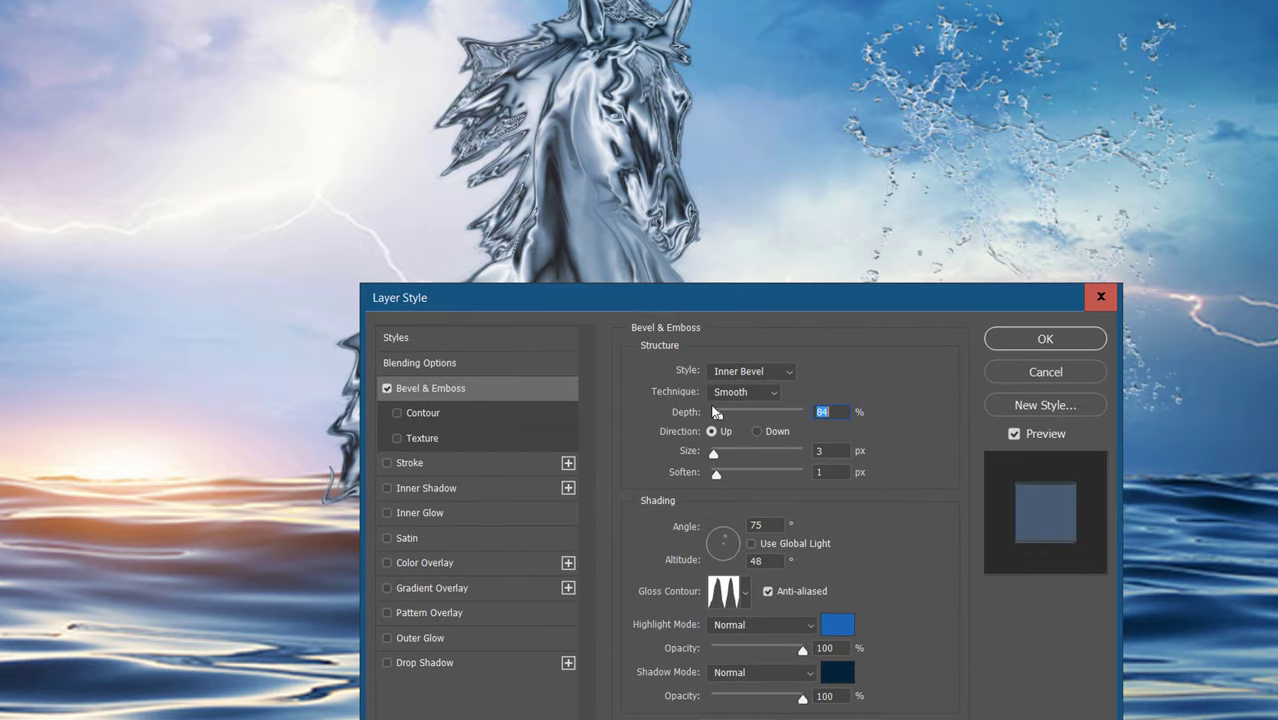
mouse_move(722, 417)
left_mouse_down()
mouse_move(738, 418)
mouse_move(711, 420)
mouse_move(729, 419)
left_mouse_up()
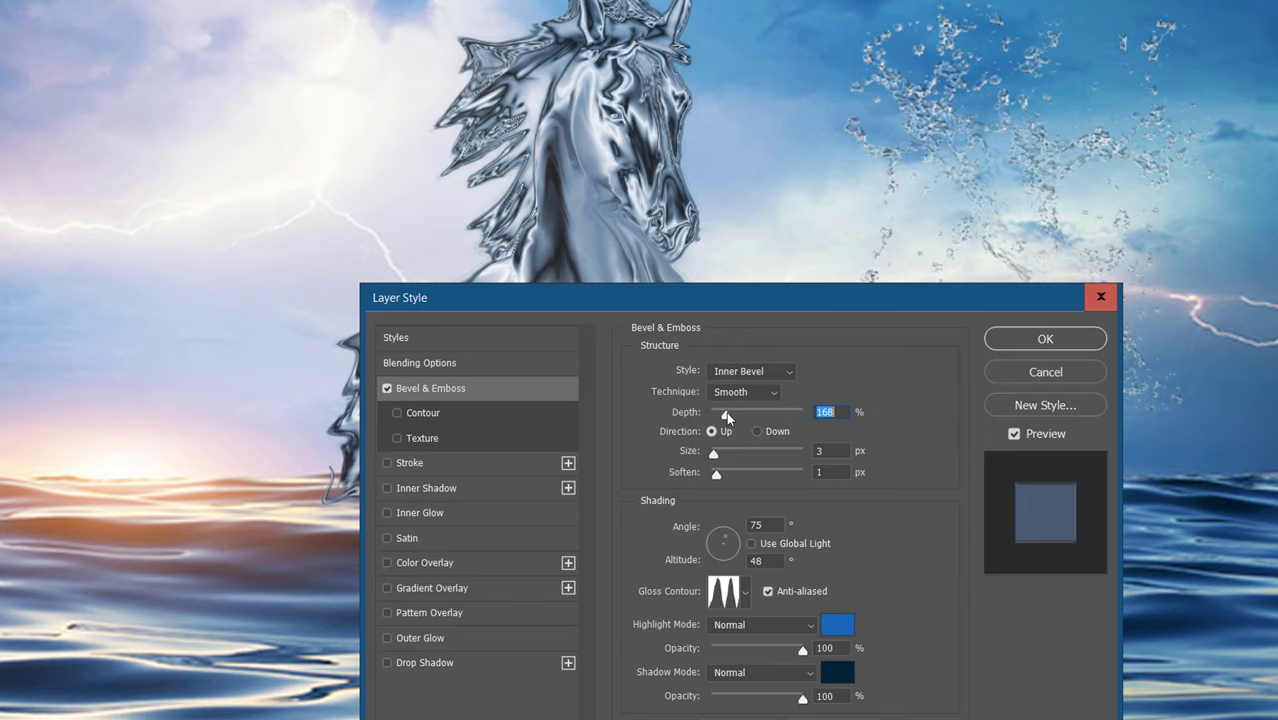
left_click(1025, 345)
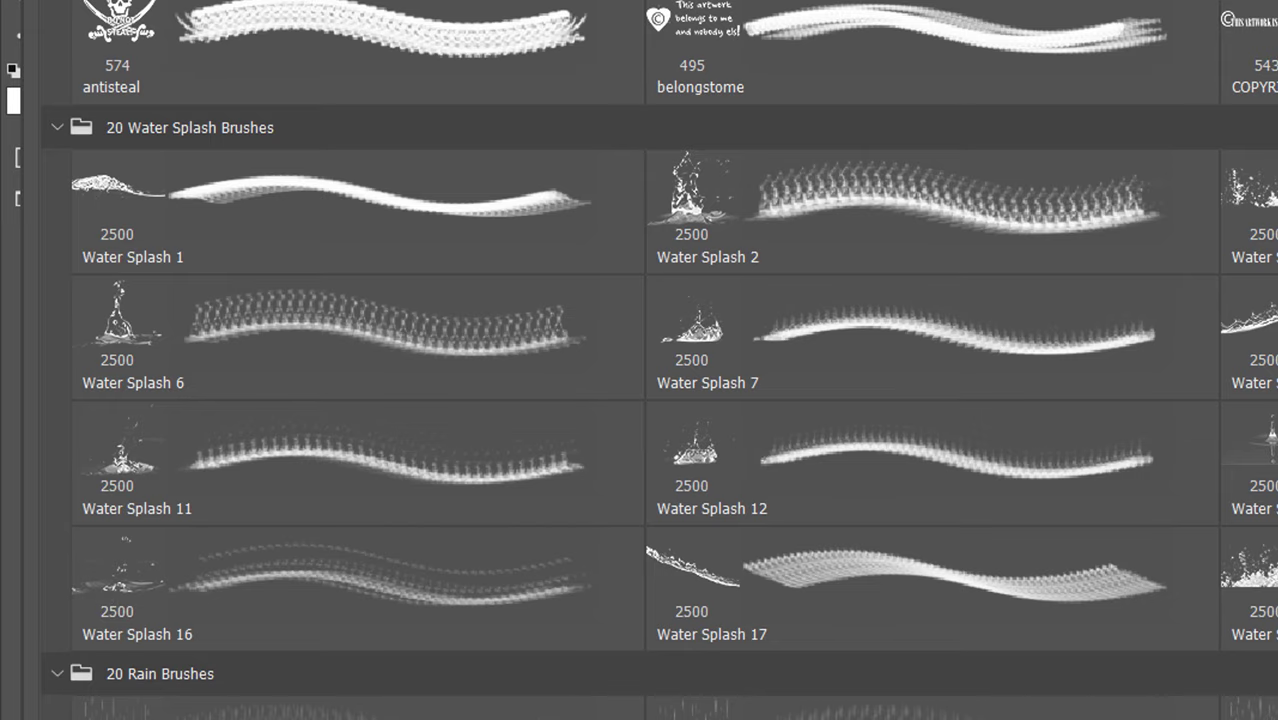
Choose a wide, bowl-shaped water splash brush from the brush presets.
scroll(659, 360, "down", 1)
scroll(659, 360, "down", 3)
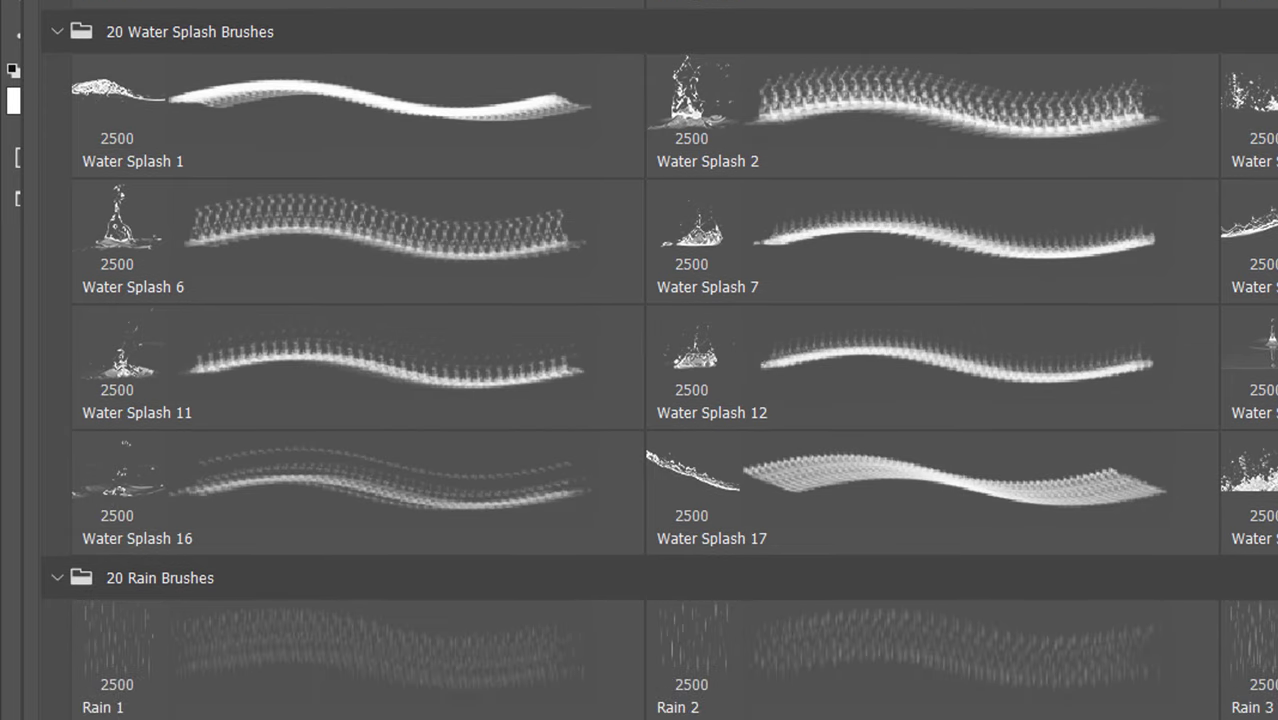
scroll(659, 360, "down", 6)
scroll(659, 360, "up", 6)
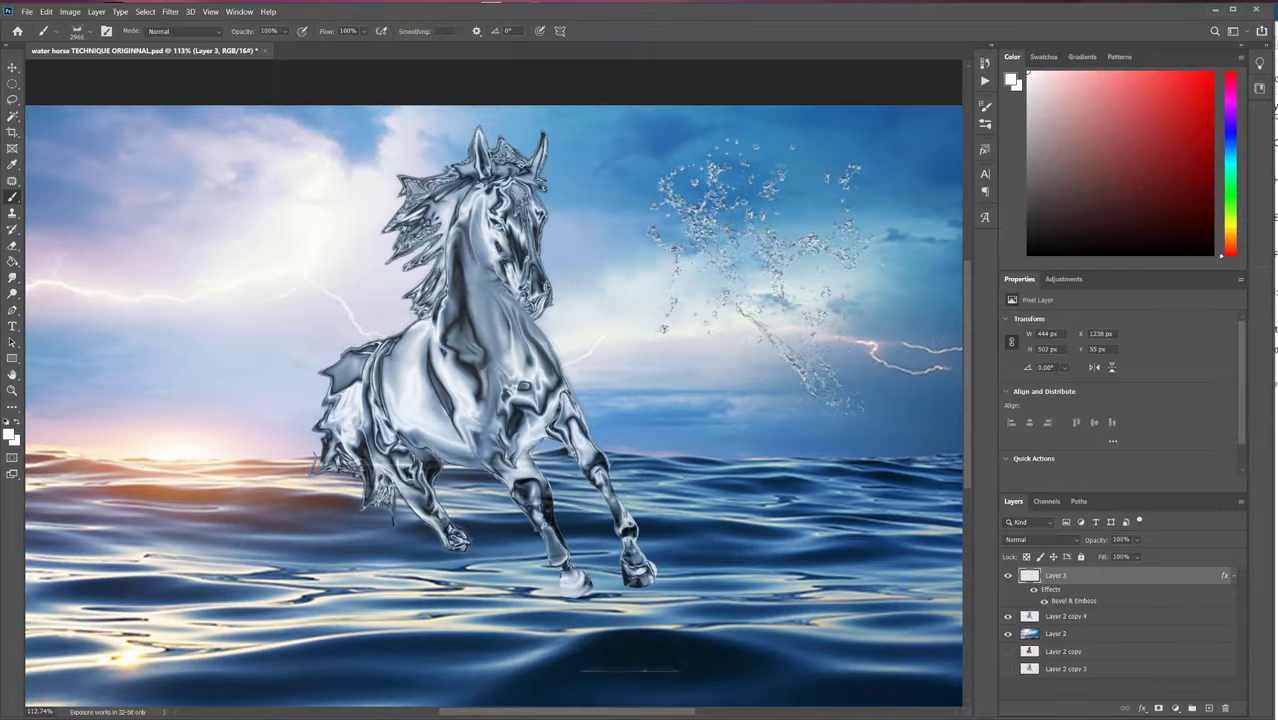
left_click(691, 402)
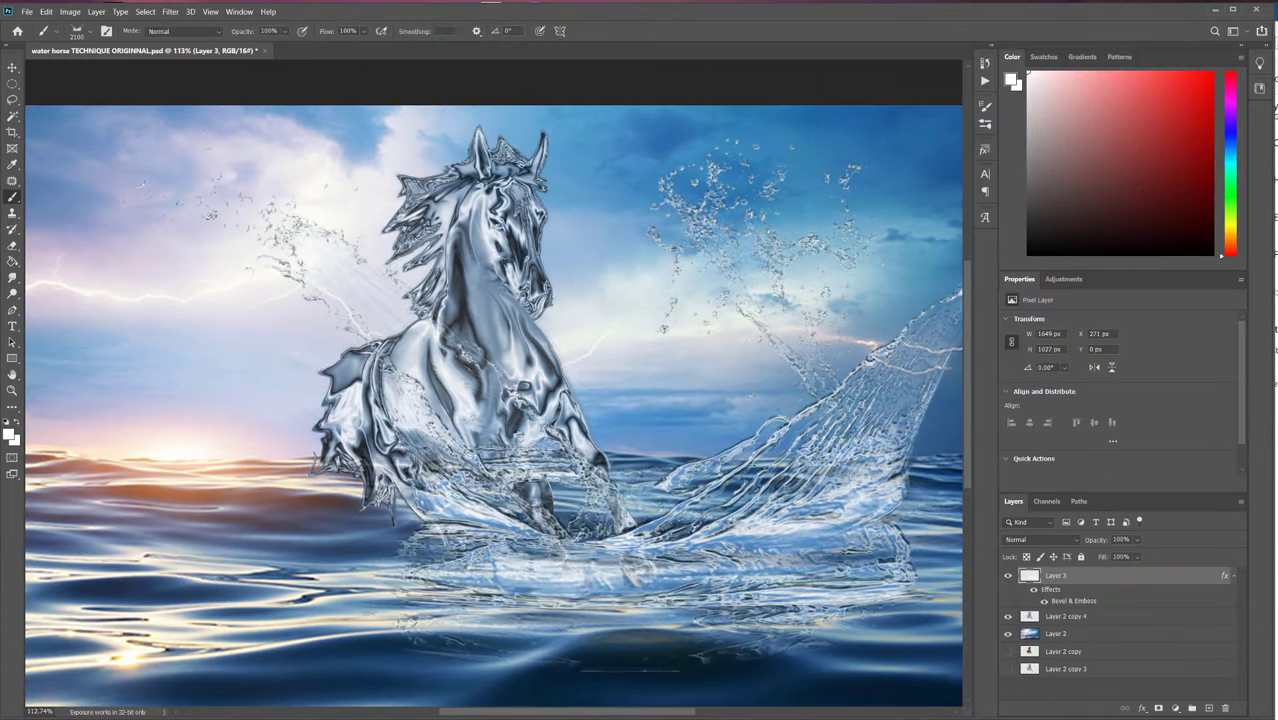
left_click(53, 12)
left_click(55, 24)
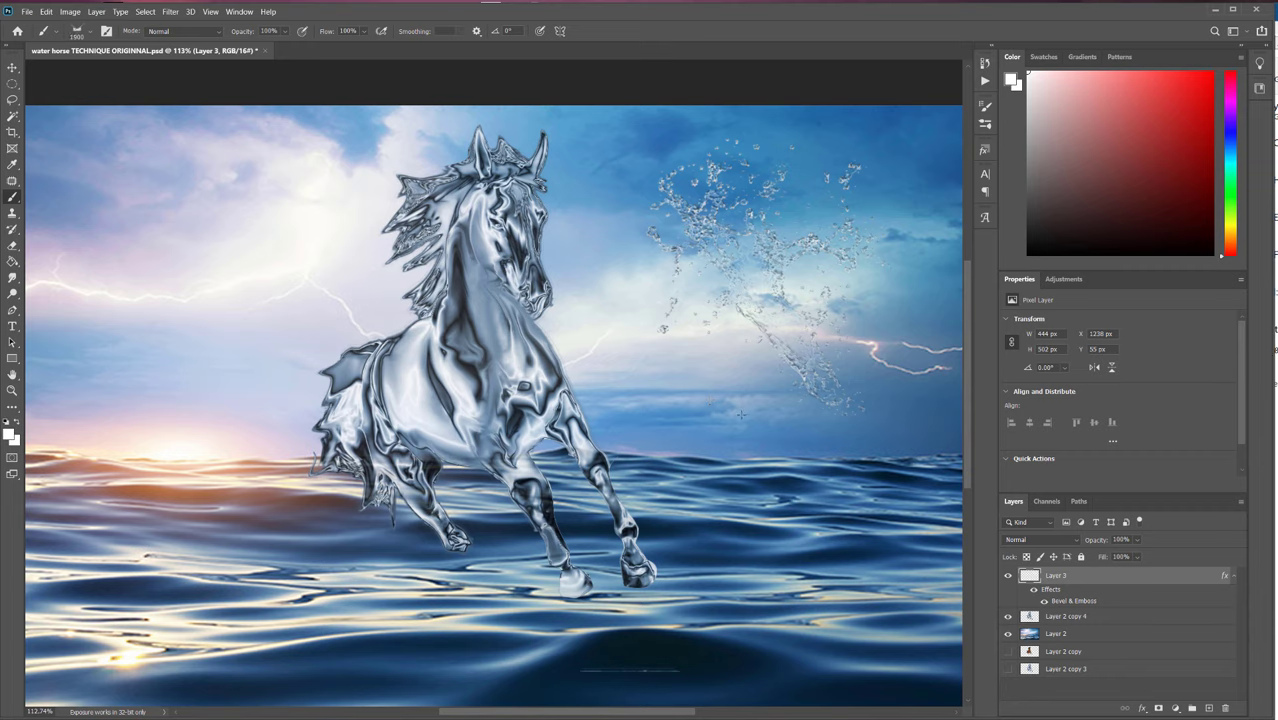
Stamp the bowl-shaped splash around the two front hooves, once at 300 px and once at 600 px.
key("bracketright")
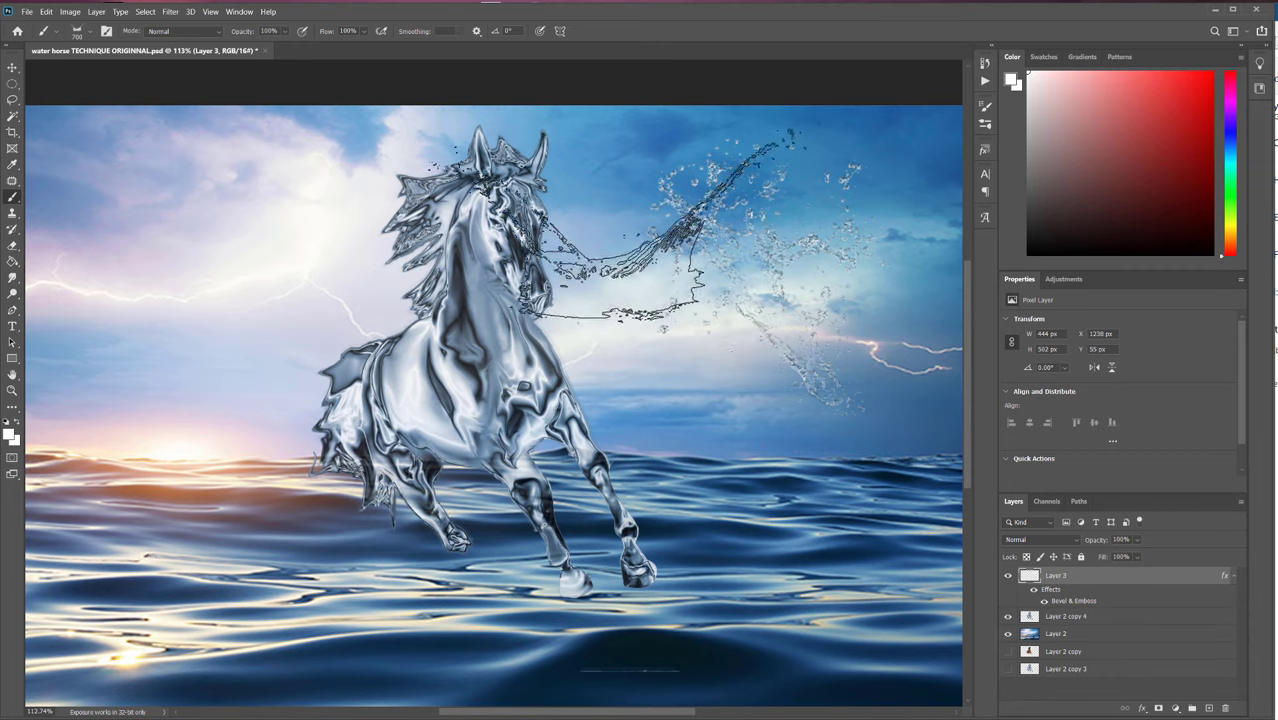
key("bracketright")
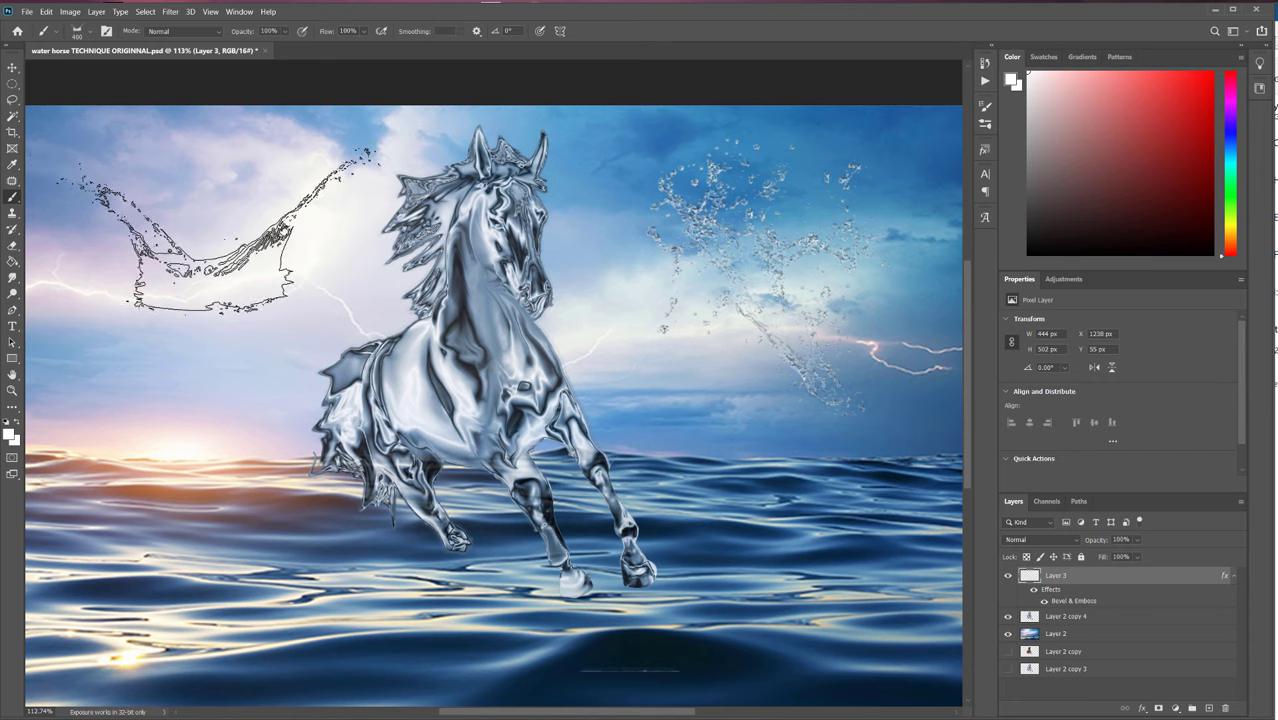
key("bracketleft")
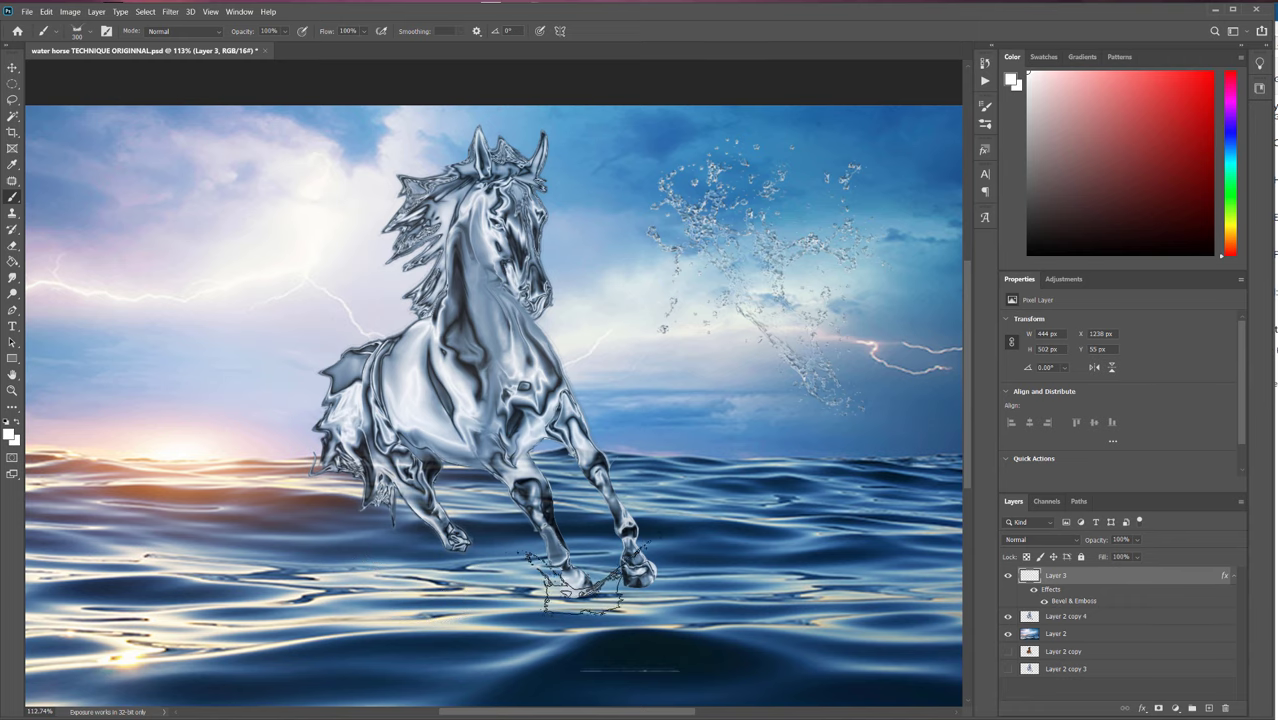
left_click(582, 585)
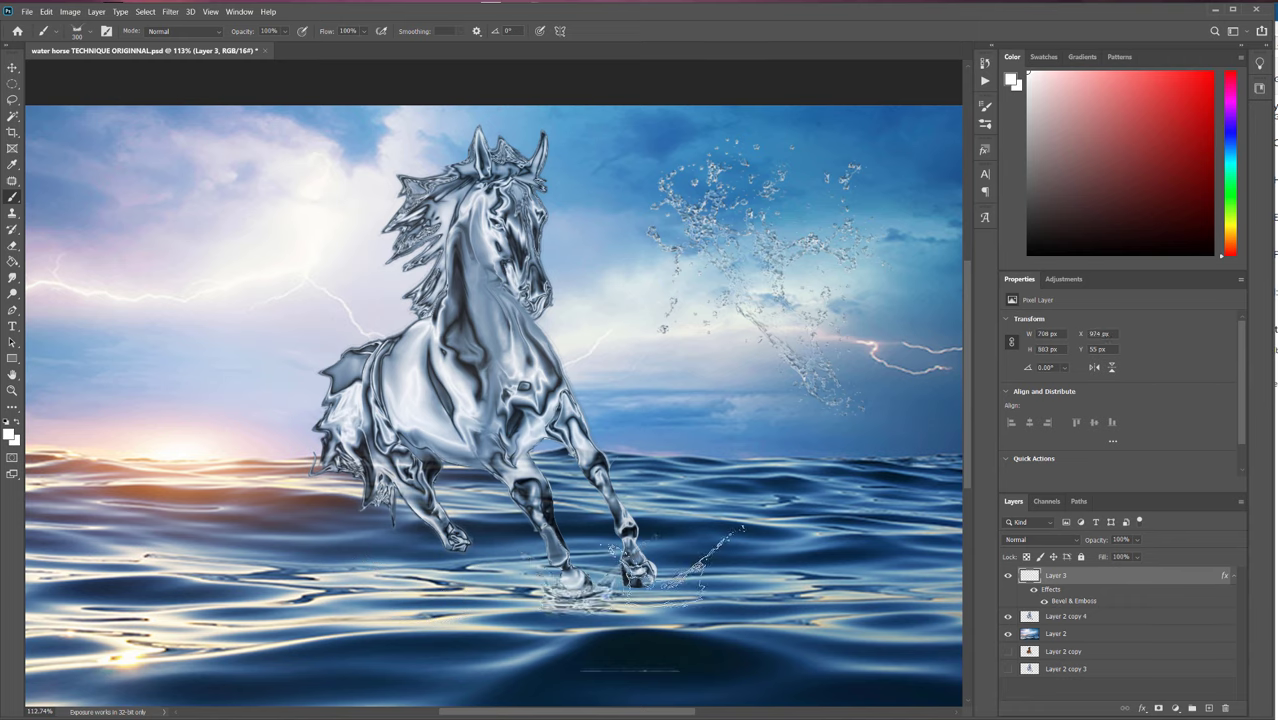
key("bracketright")
key("bracketright")
key("bracketright")
left_click(652, 556)
Stamp the same splash at 400 px around the raised hind hoof.
key("bracketleft")
key("bracketleft")
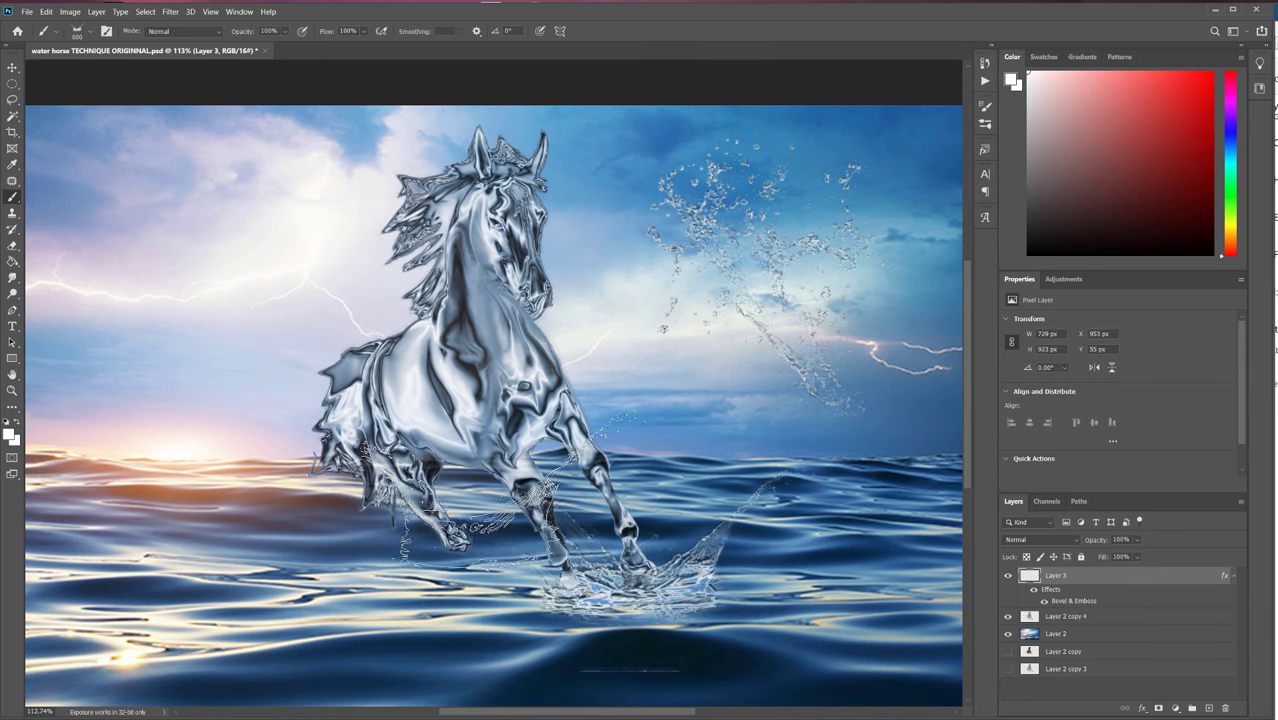
left_click(458, 540)
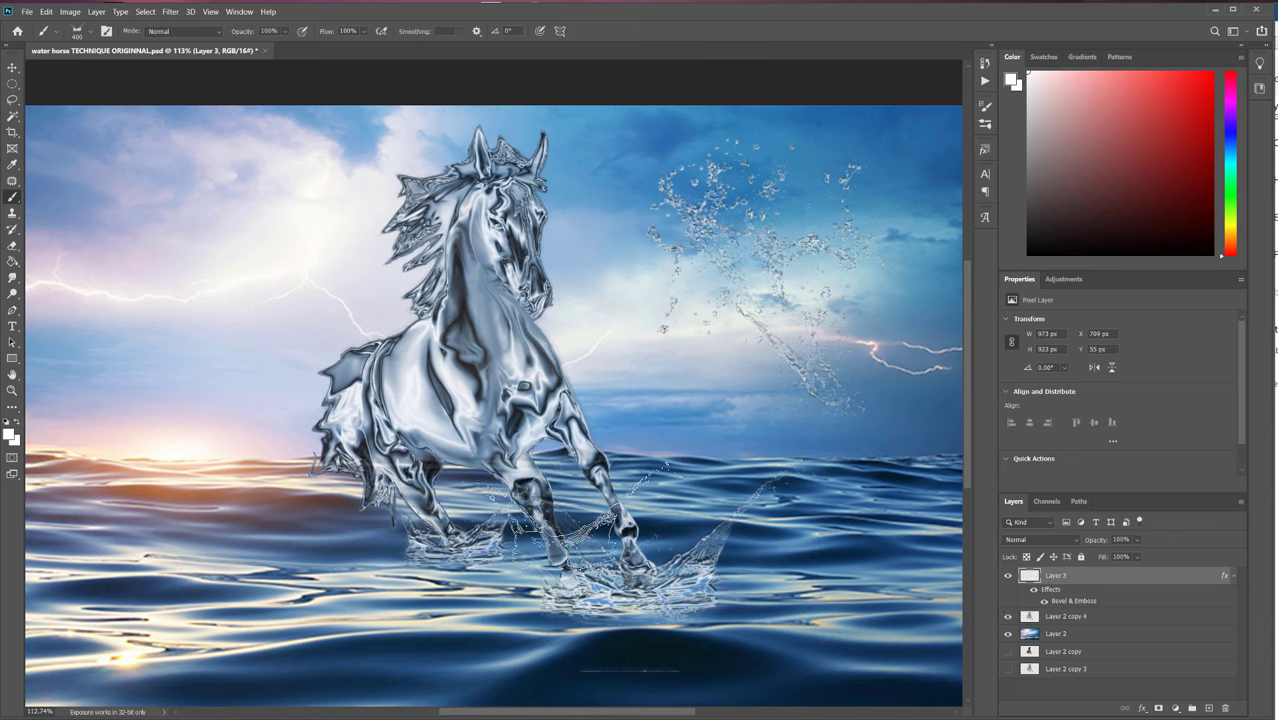
Switch to a different water splash brush with tall, branching jets from the brush presets.
left_click(91, 34)
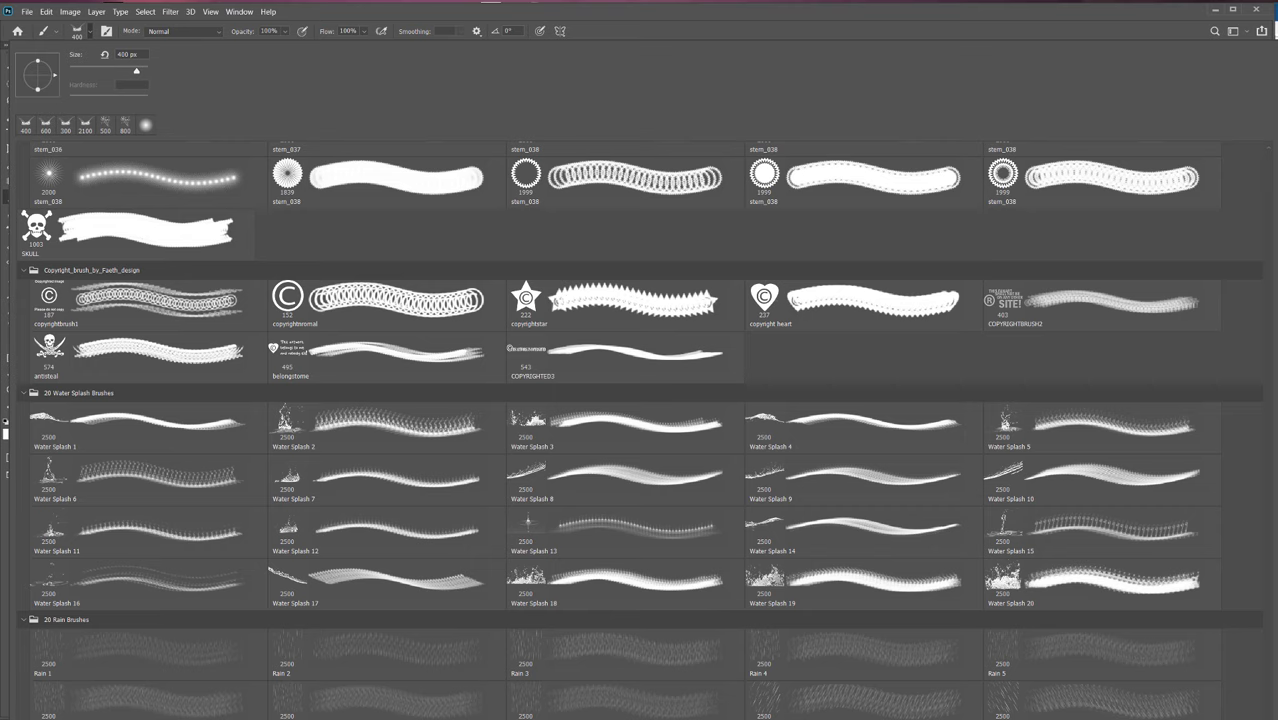
key("period")
key("Return")
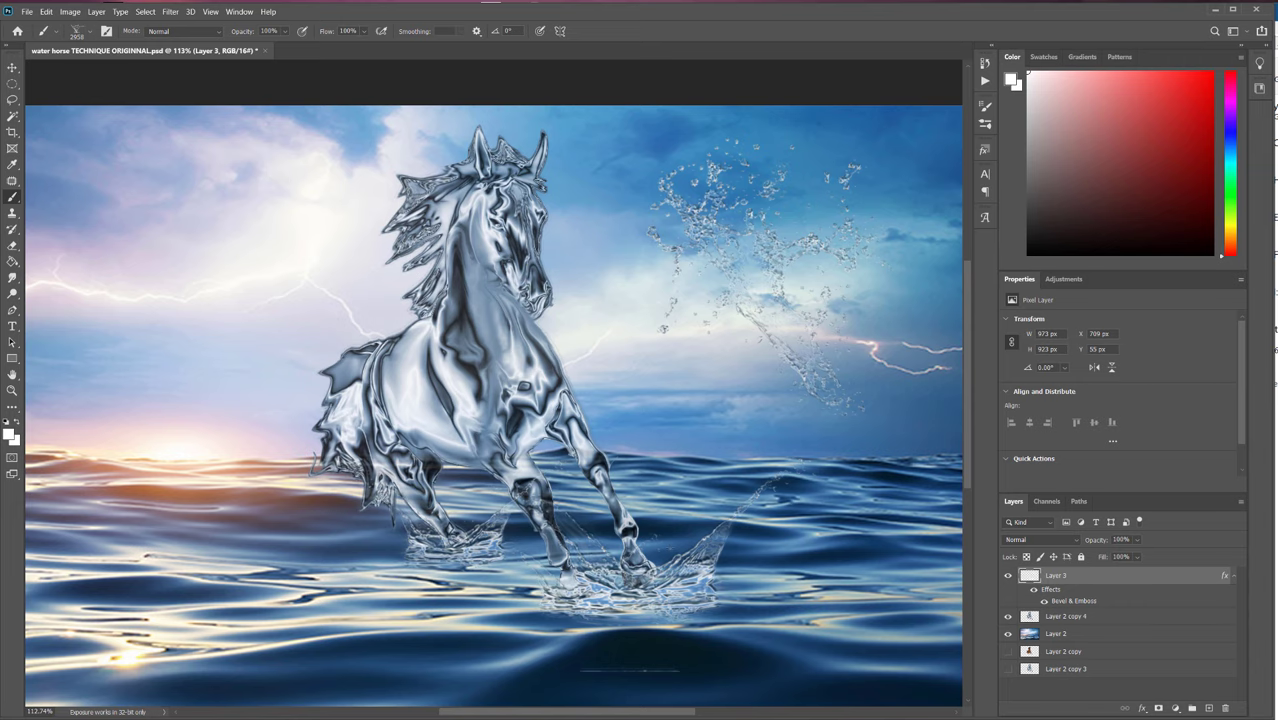
left_click(670, 398)
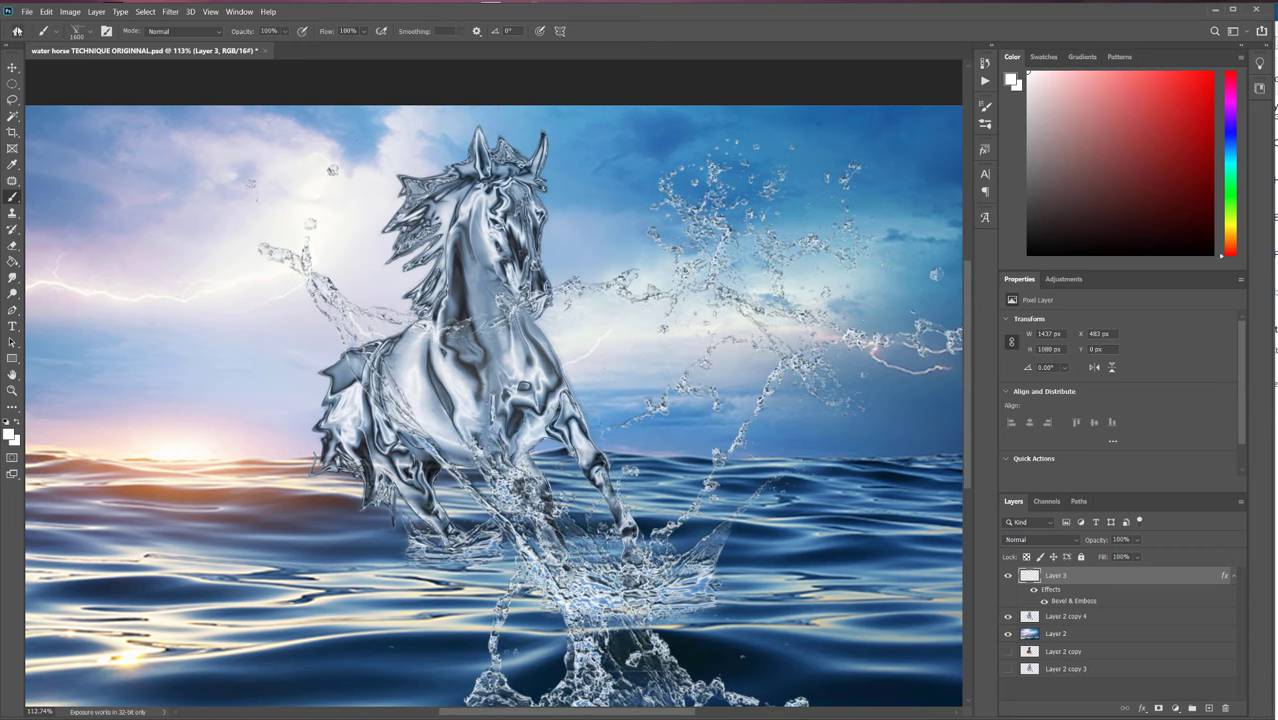
left_click(45, 11)
left_click(70, 24)
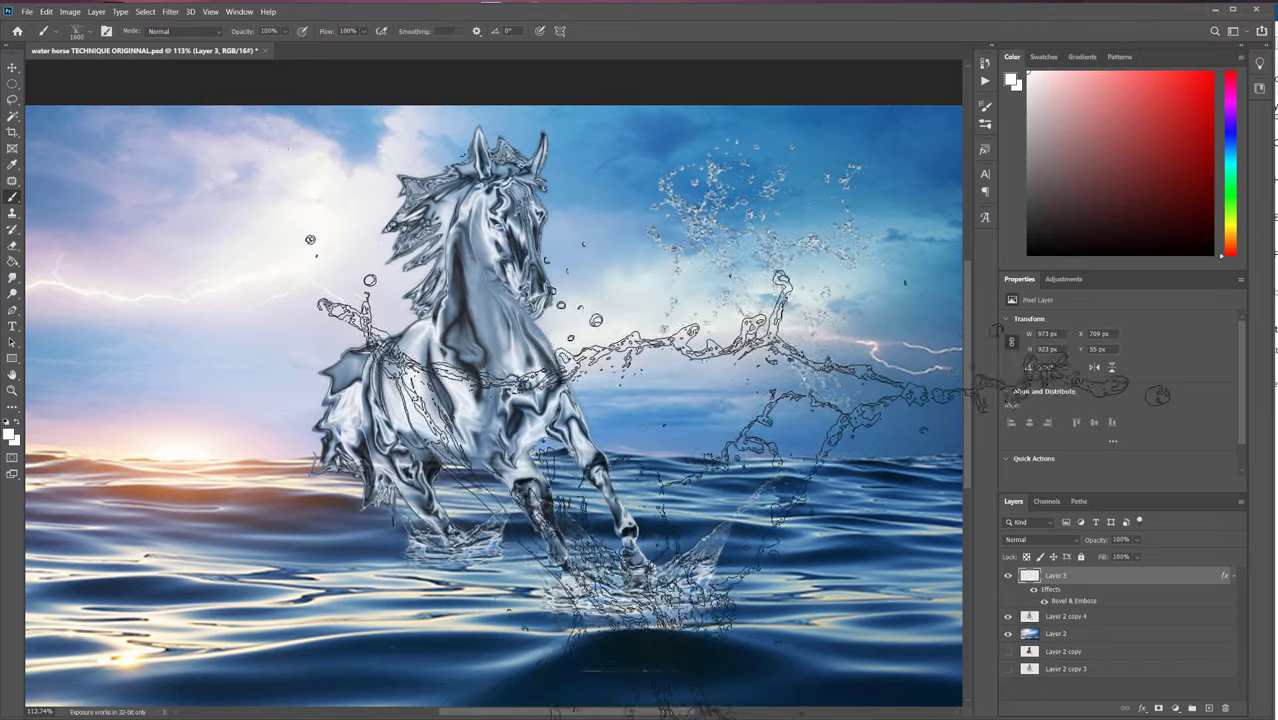
Stamp the branching splash at 500 px over the leading front hoof and over the hind hoof.
key("bracketleft")
key("bracketleft")
key("bracketleft")
key("bracketleft")
key("bracketleft")
key("bracketleft")
key("bracketleft")
key("bracketleft")
key("bracketleft")
key("bracketleft")
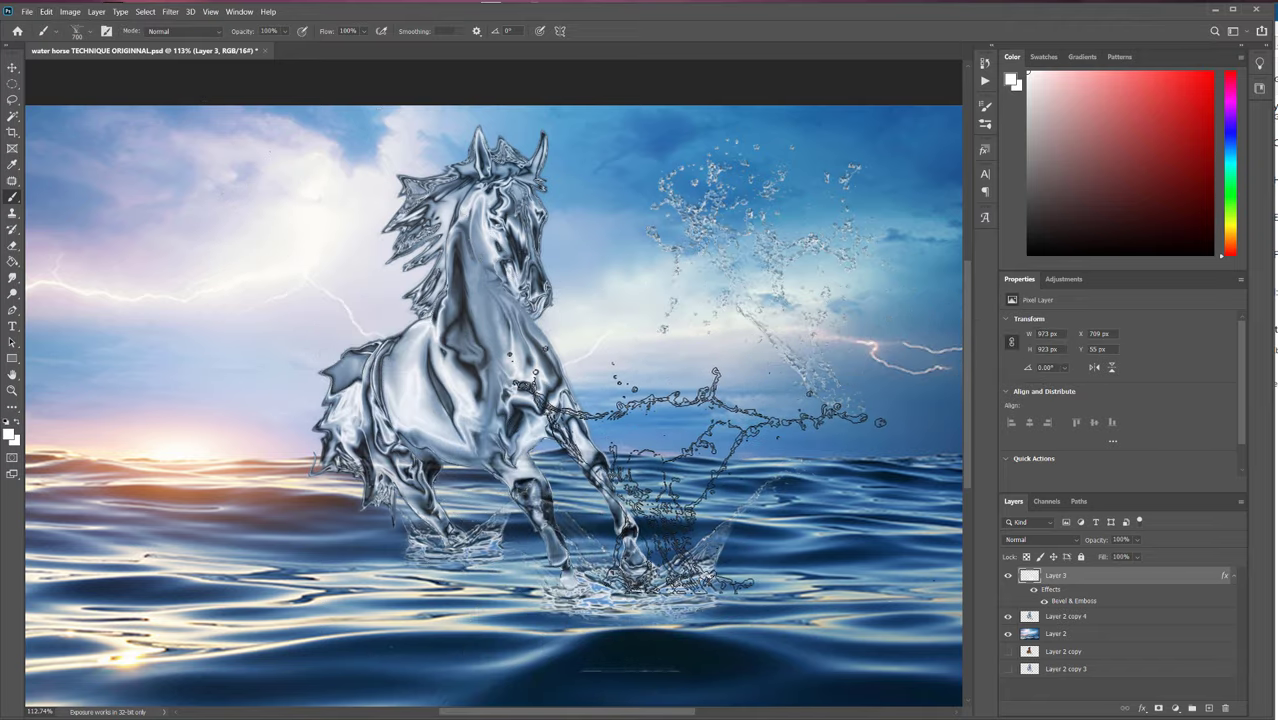
key("bracketleft")
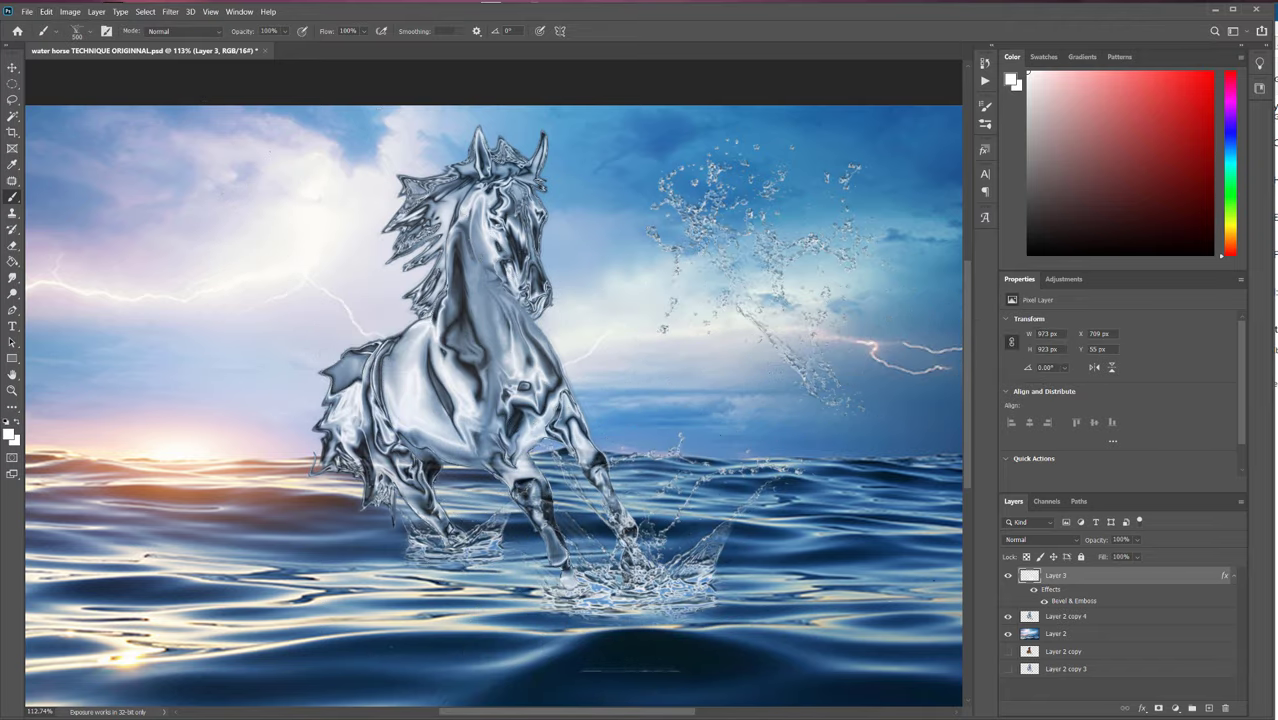
left_click(448, 505)
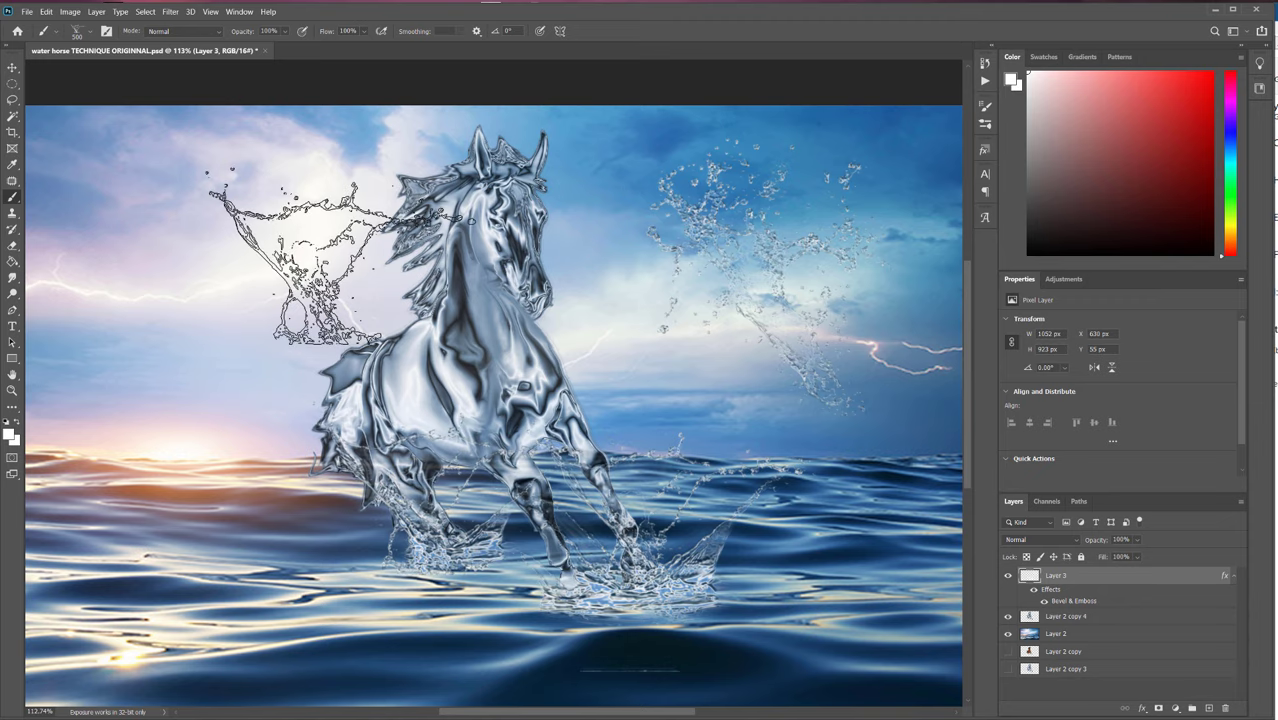
Switch to a curved water splash brush with scattered droplets from the brush presets.
left_click(89, 33)
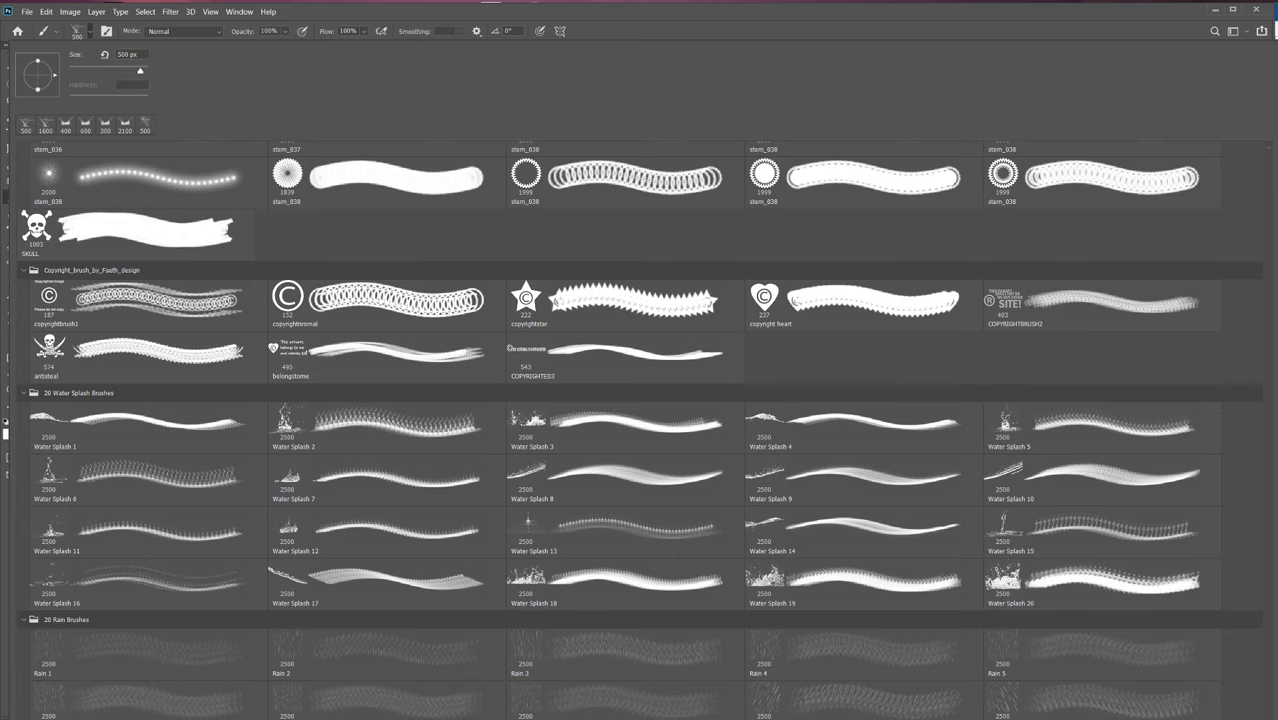
scroll(640, 430, "down", 1)
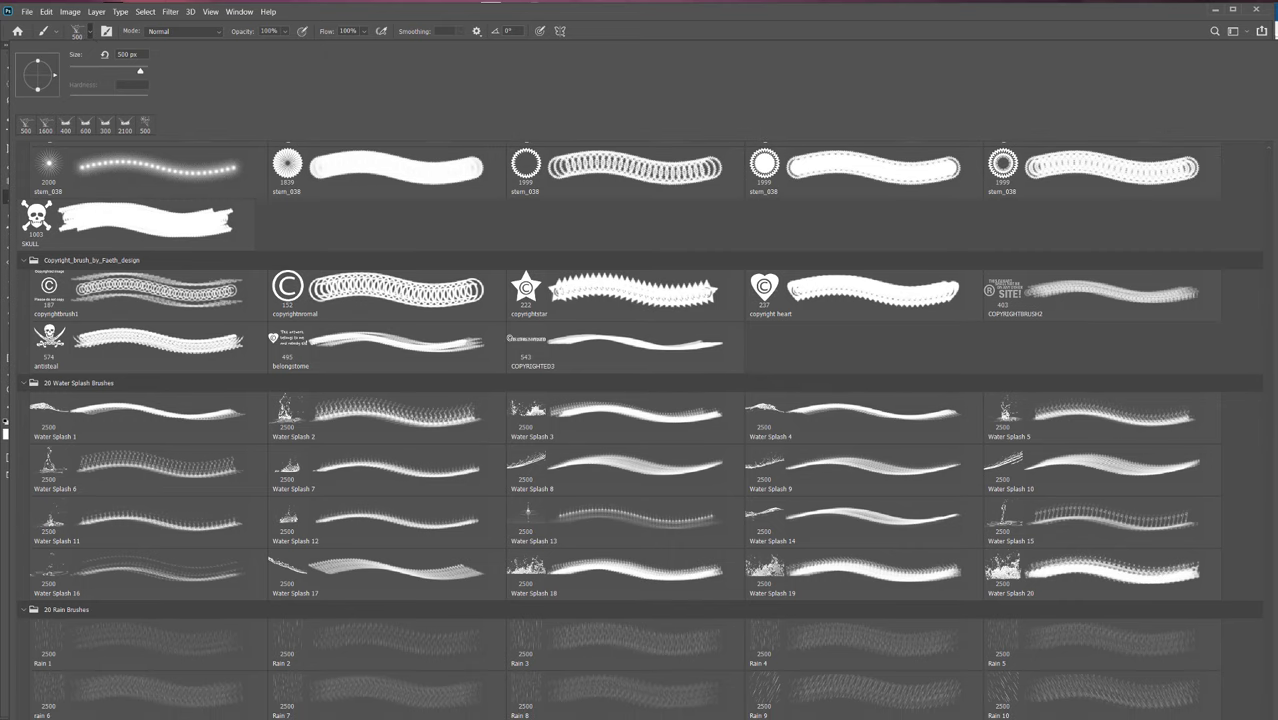
scroll(640, 430, "down", 1)
scroll(640, 430, "down", 2)
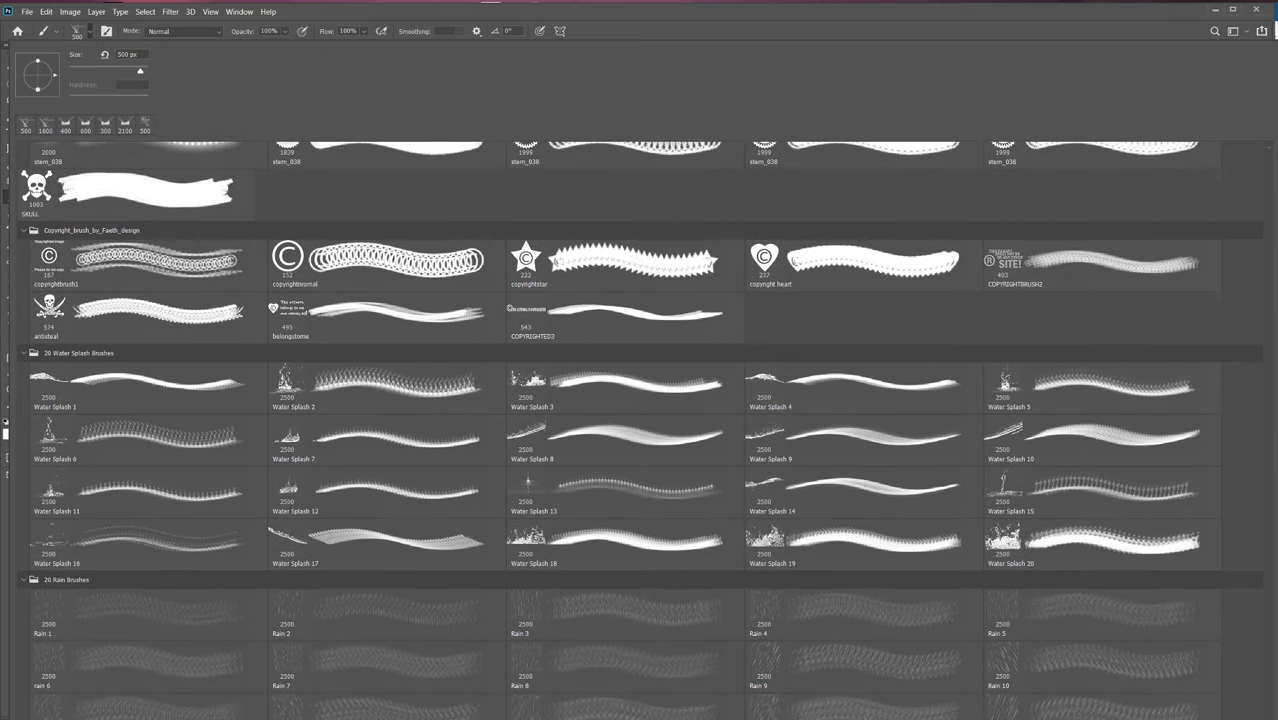
scroll(640, 430, "down", 1)
scroll(640, 430, "down", 1)
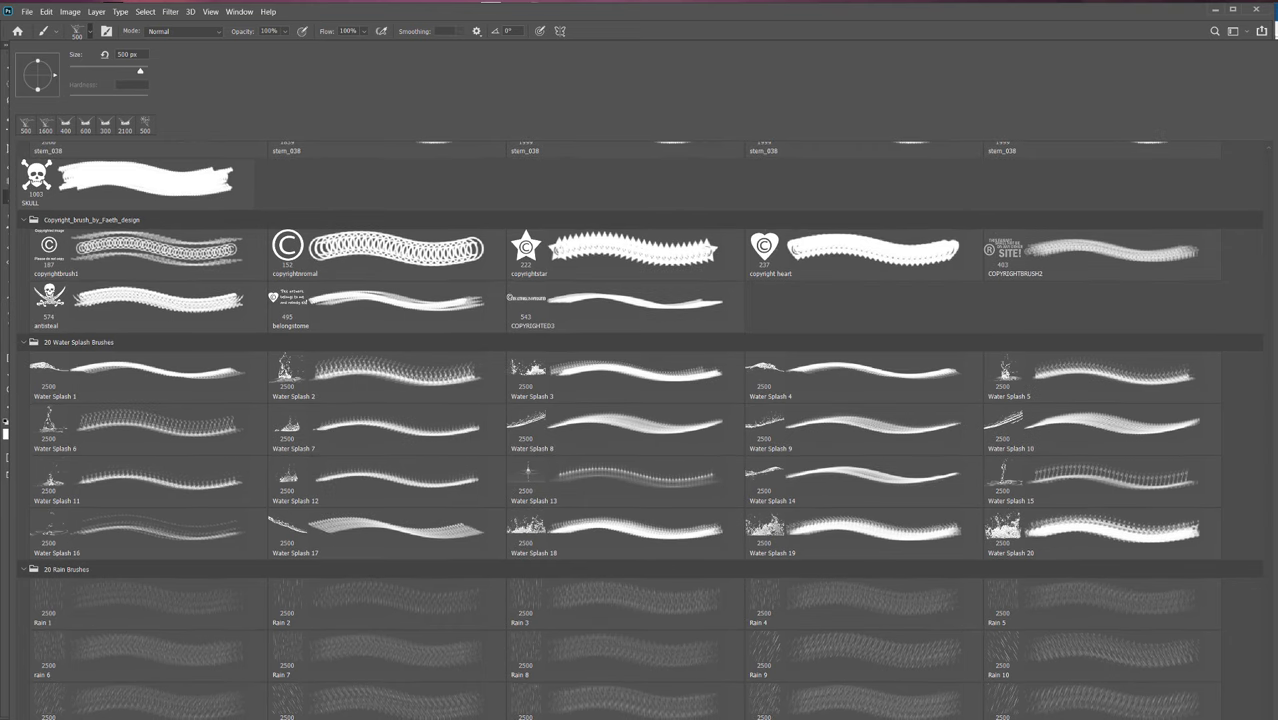
key(".")
key("Return")
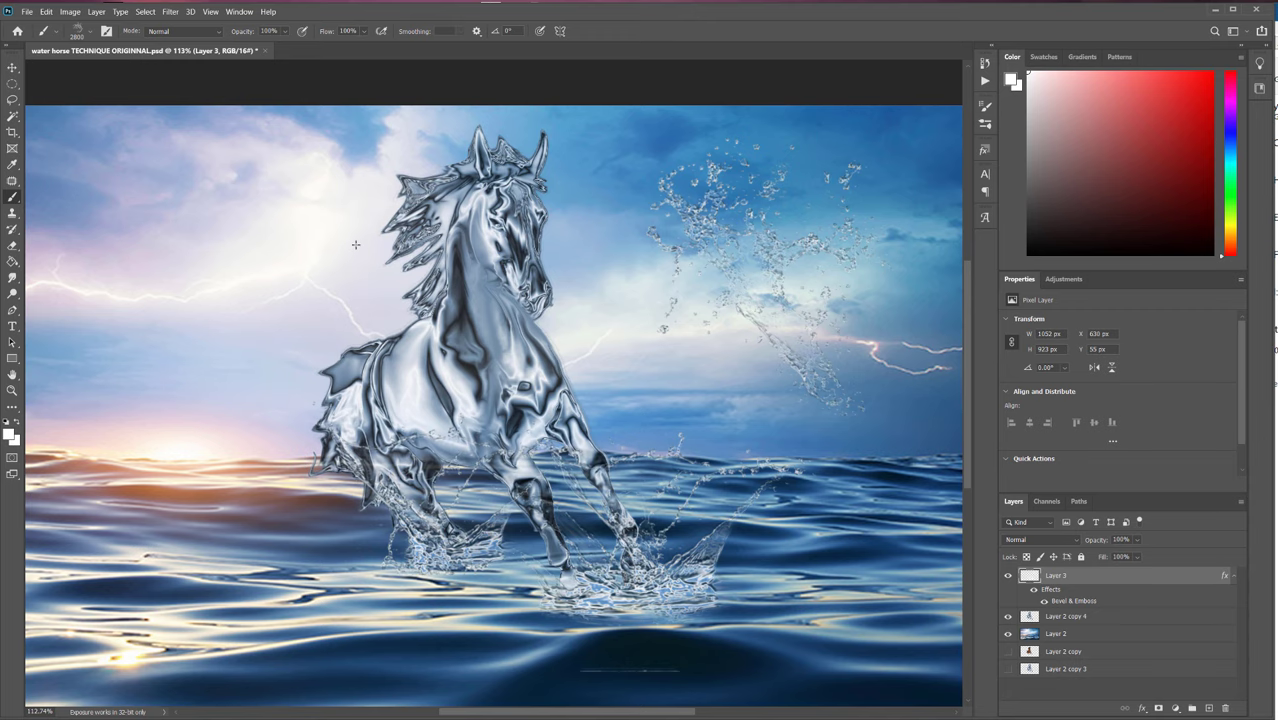
Try stamping the curved splash at 400 px over the horse's mane and neck on Layer 3.
key("[")
key("[")
key("[")
key("[")
key("[")
key("[")
key("[")
key("[")
key("[")
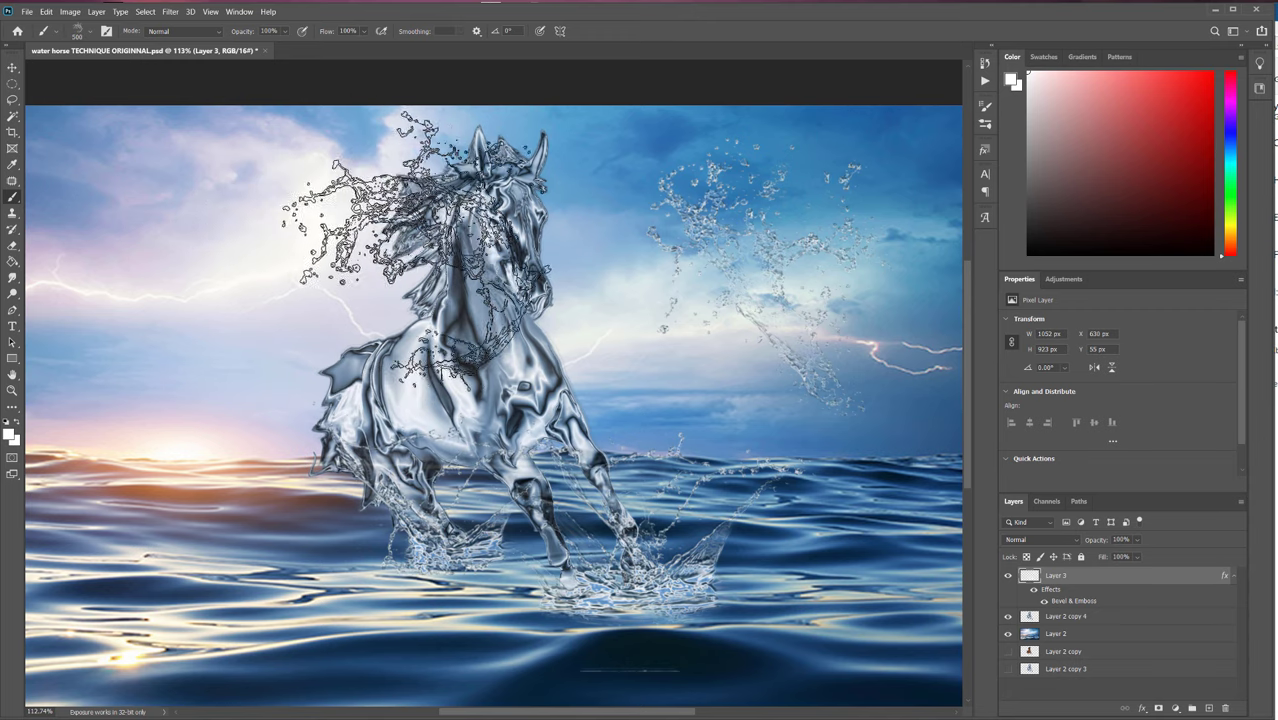
left_click(418, 238)
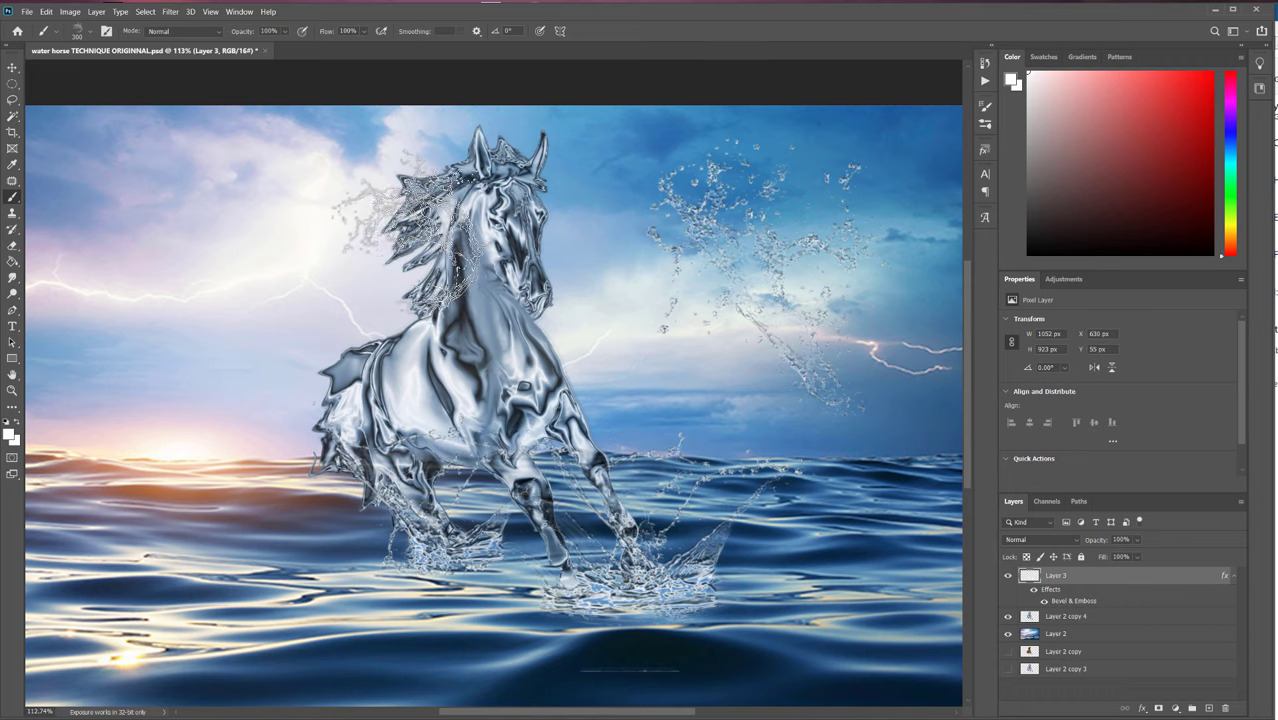
key("bracketright")
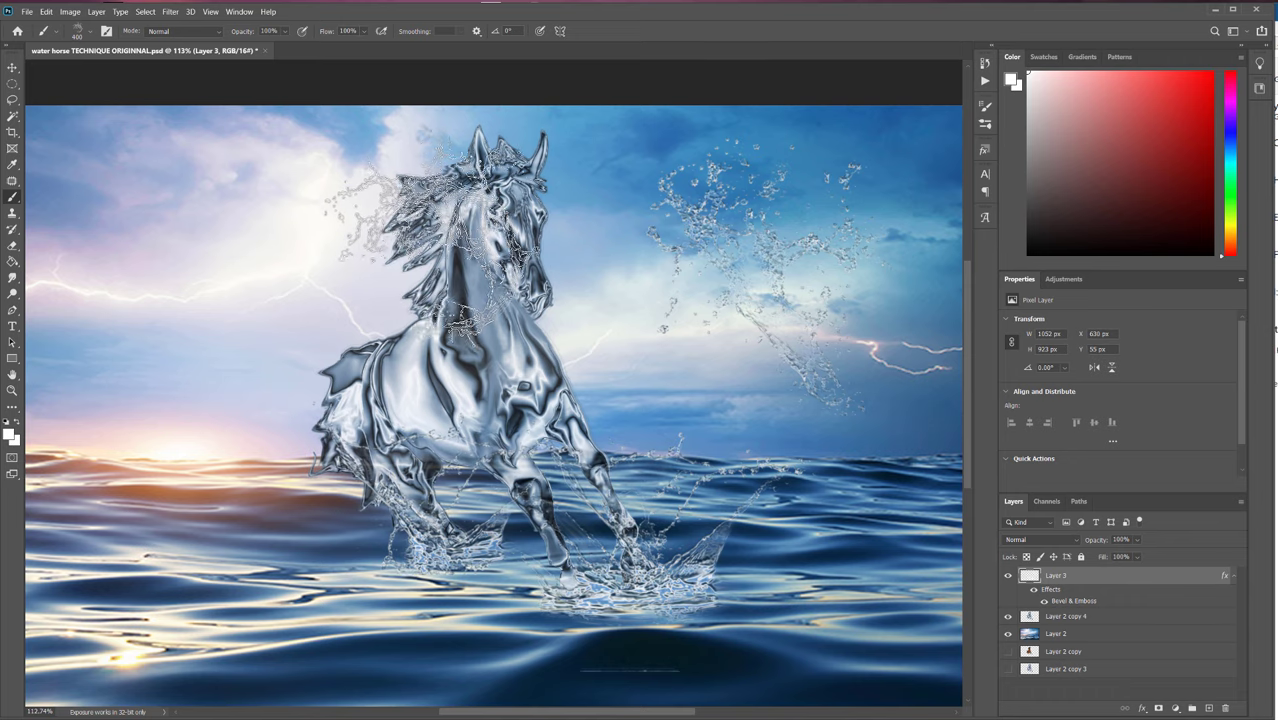
left_click(440, 243)
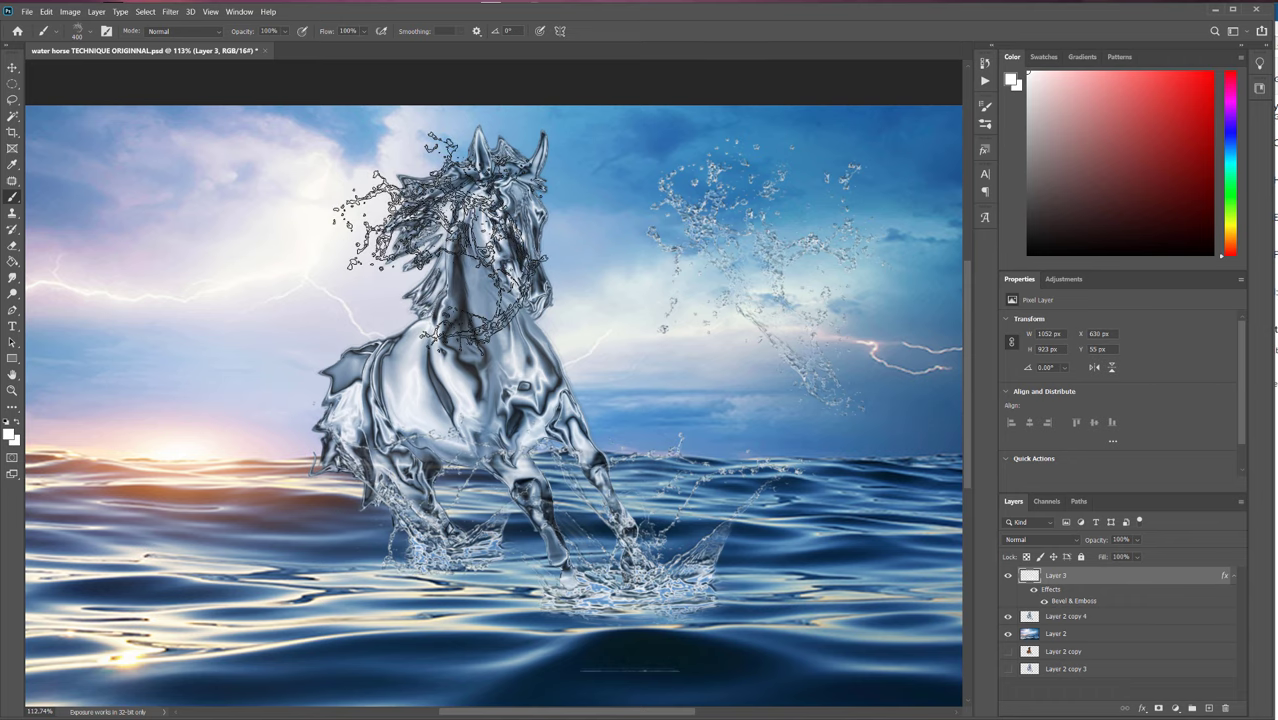
left_click(440, 240)
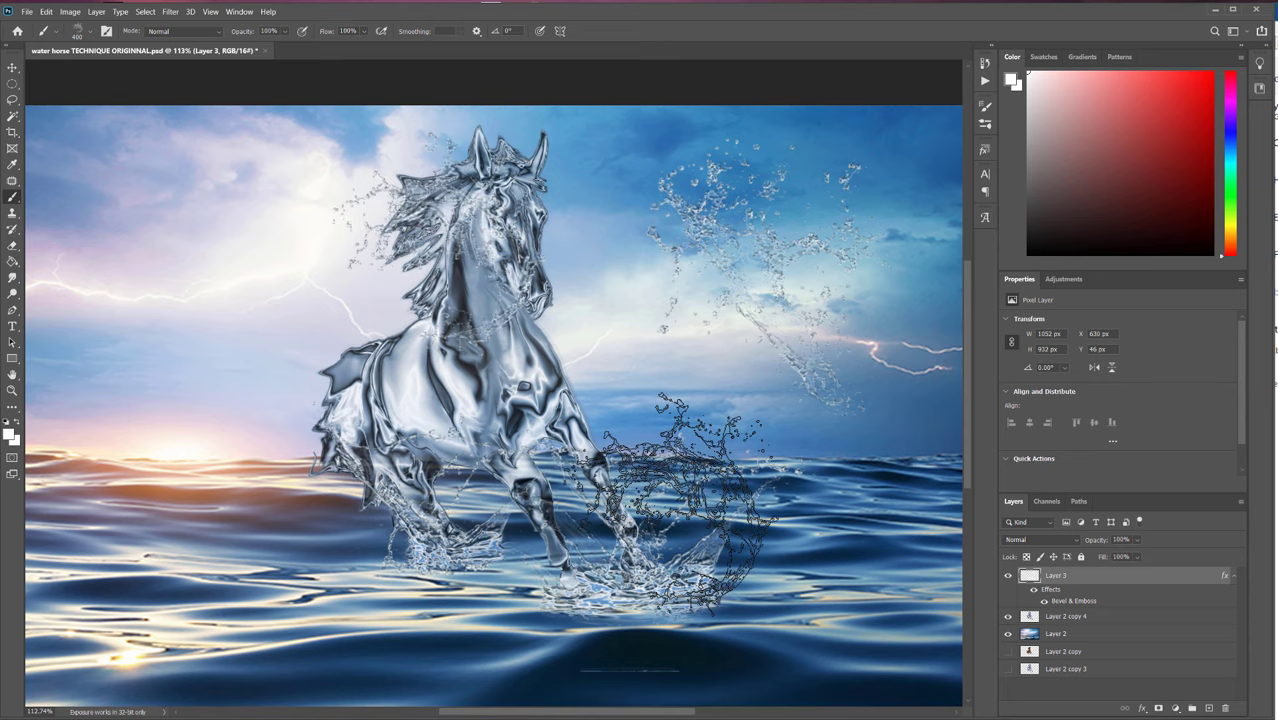
Undo the splash stamped over the mane and neck.
left_click(668, 503)
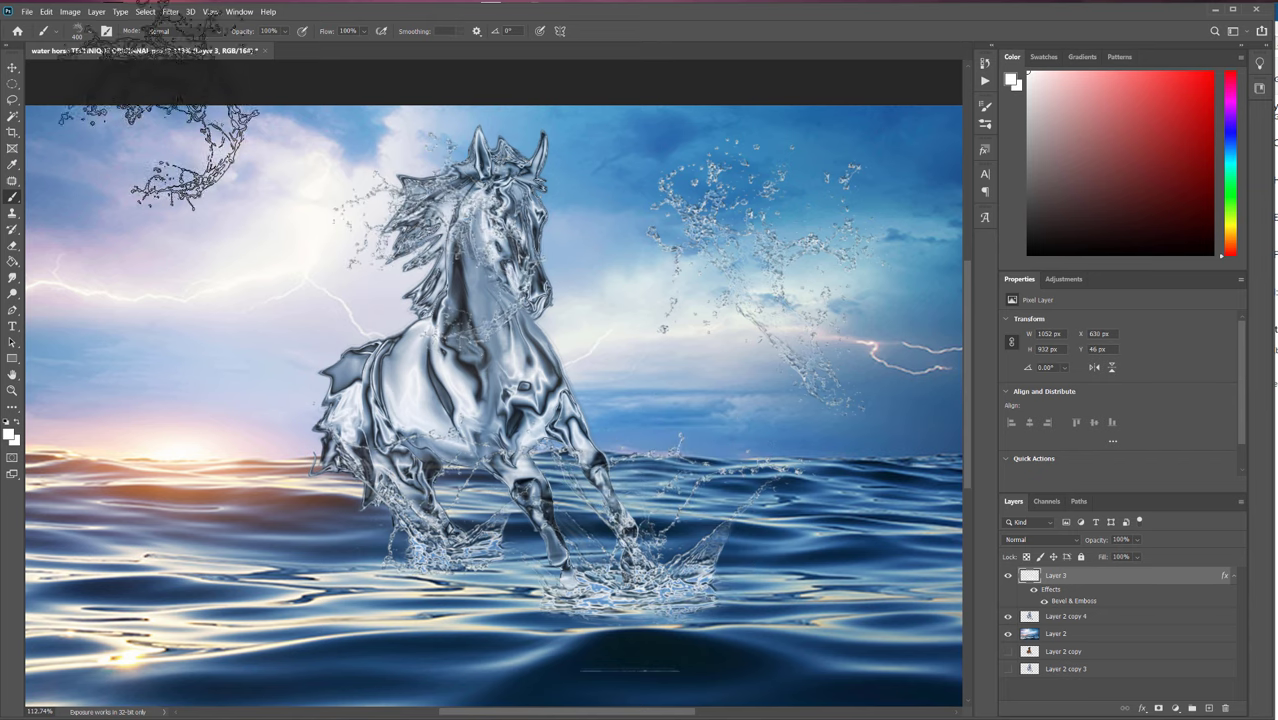
left_click(50, 11)
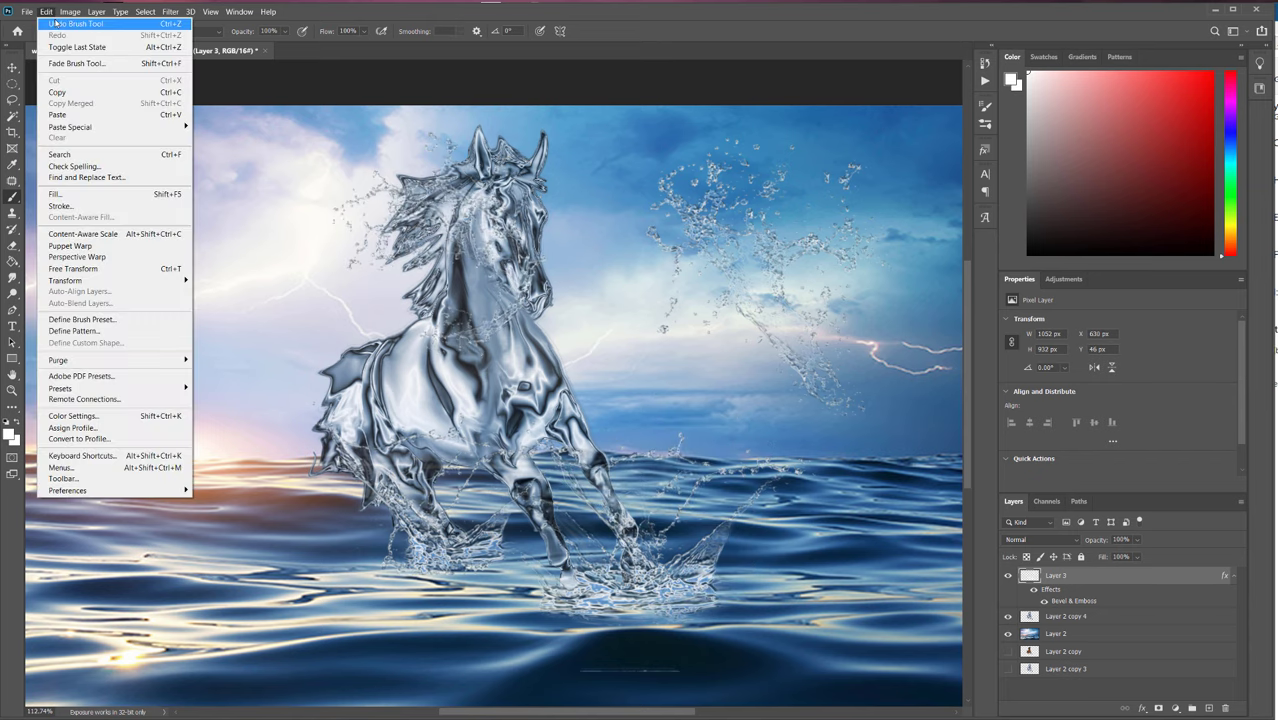
left_click(55, 21)
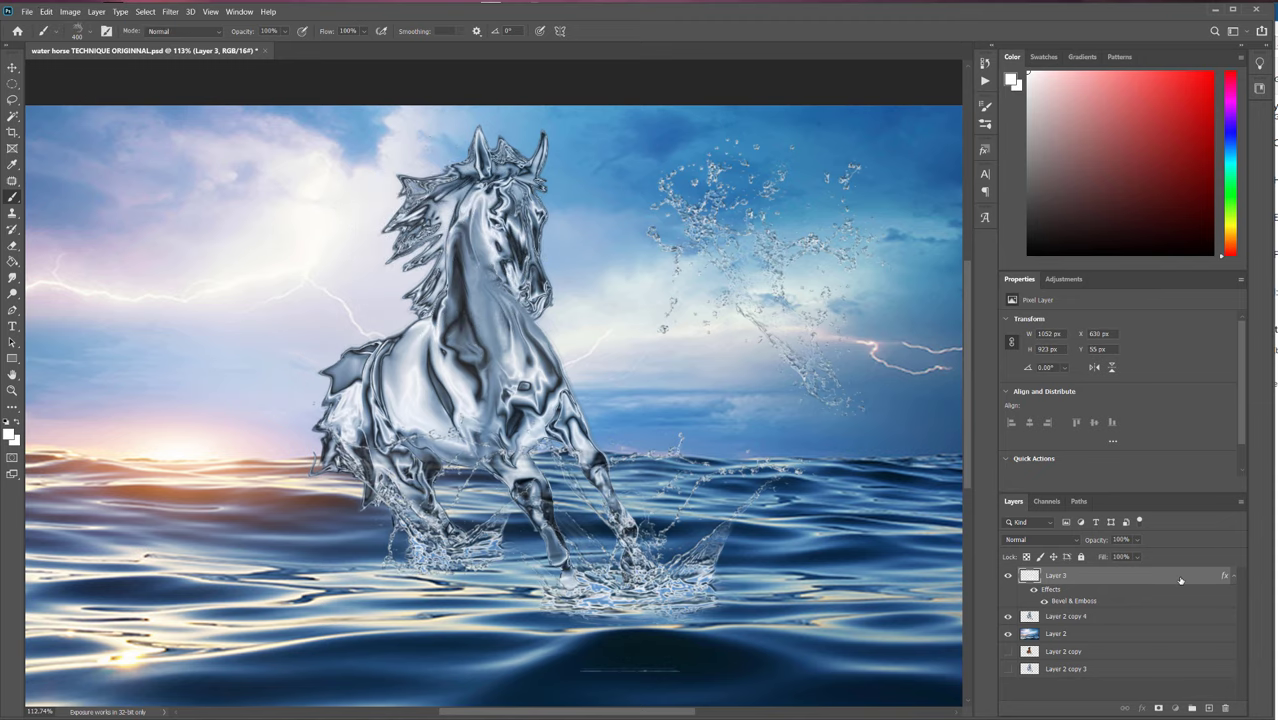
Duplicate Layer 3 and place the copy directly beneath the horse layer, Layer 2 copy 4.
left_click_drag(1180, 580, 1209, 706)
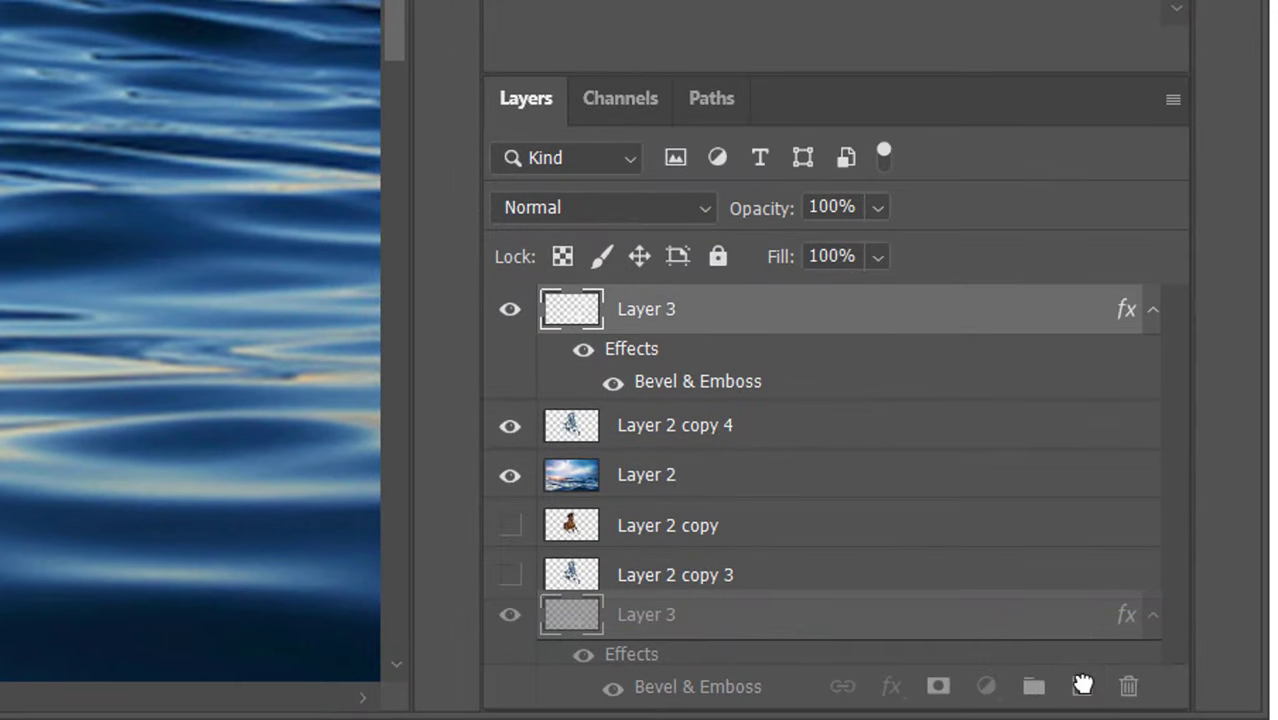
left_click_drag(1082, 685, 1082, 685)
left_click_drag(847, 328, 813, 559)
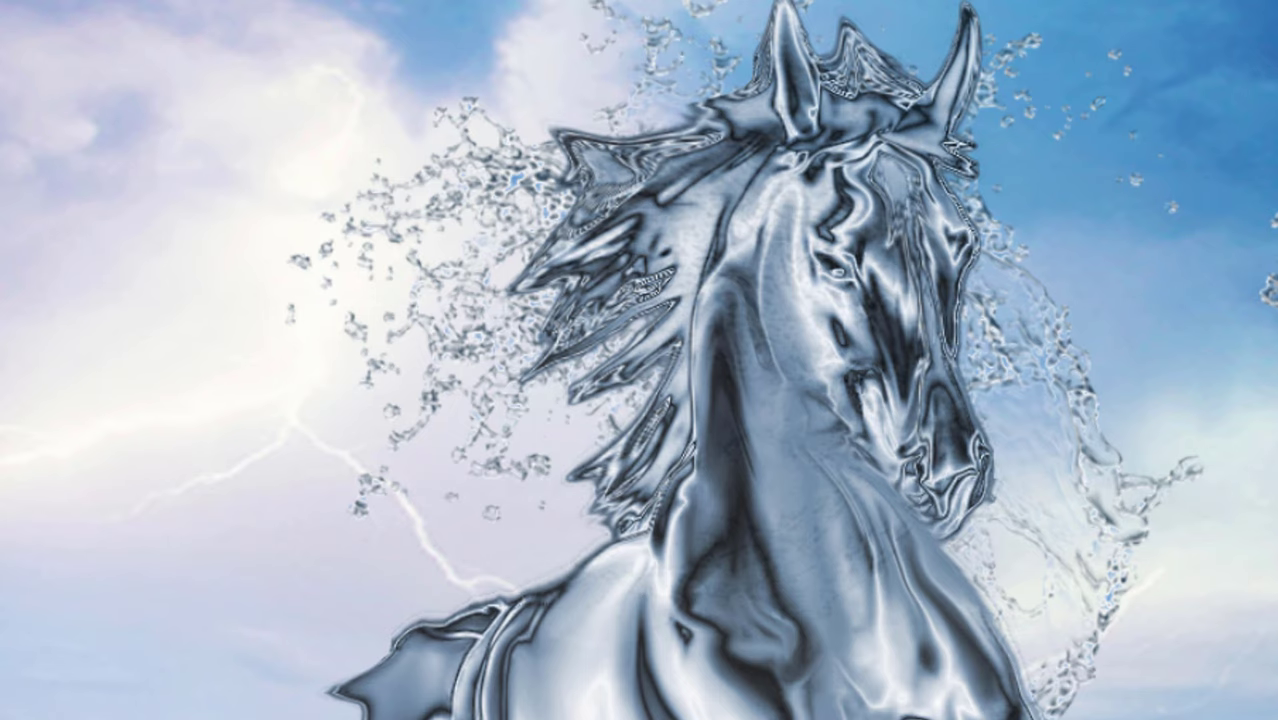
Erase the splash in front of the horse's face and chest, and stamp the curved splash at 250 px over the tail.
mouse_move(1220, 460)
left_mouse_down()
mouse_move(1187, 502)
mouse_move(1041, 565)
mouse_move(1069, 91)
mouse_move(998, 14)
mouse_move(1041, 128)
left_mouse_up()
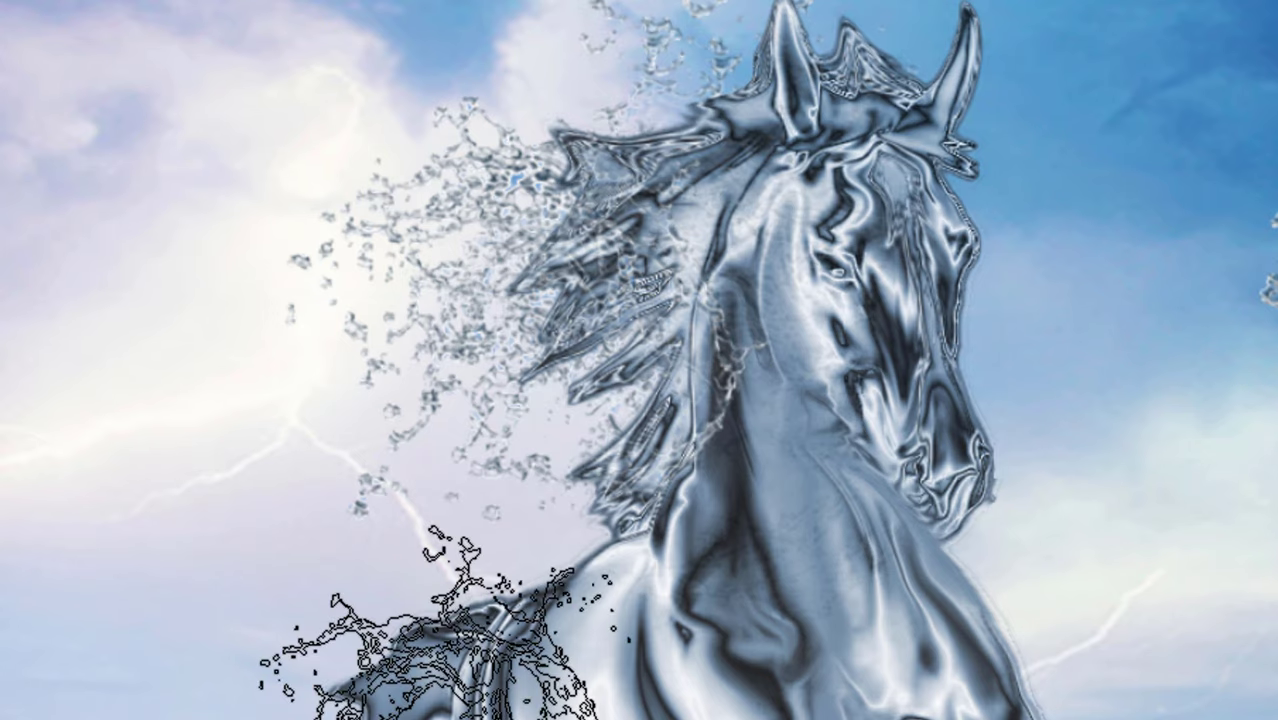
left_click(395, 710)
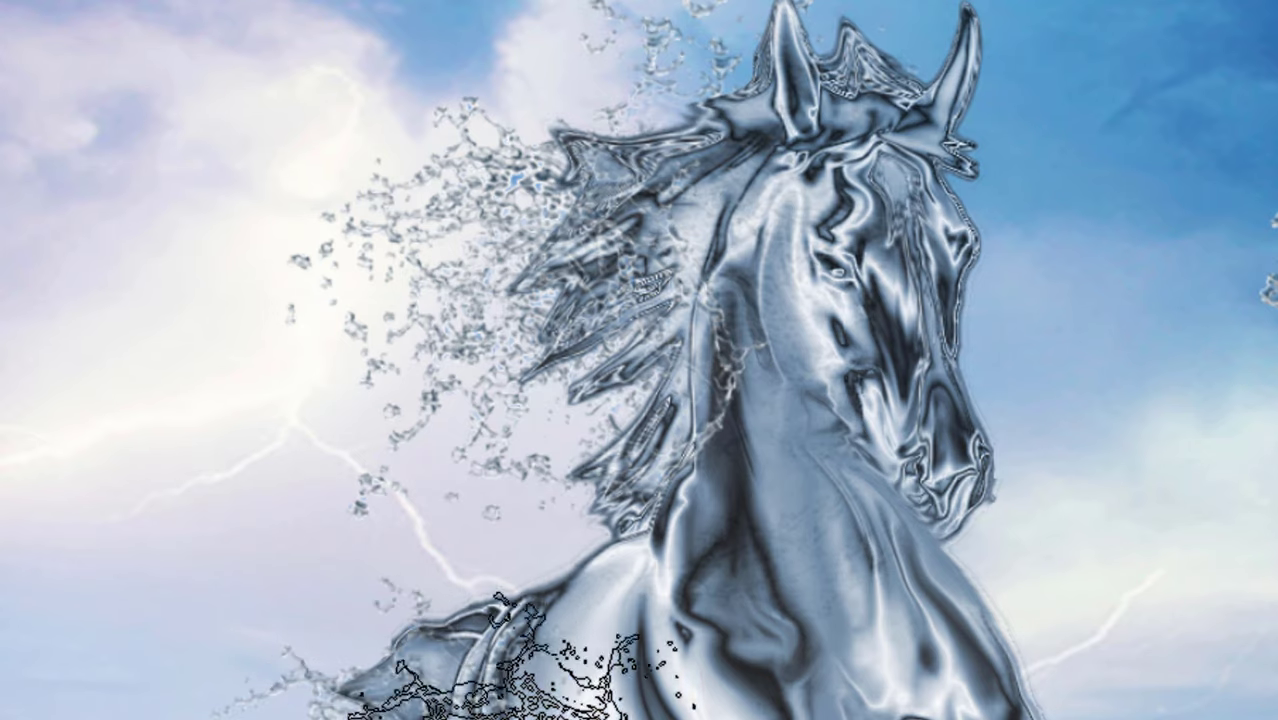
left_click_drag(400, 710, 446, 273)
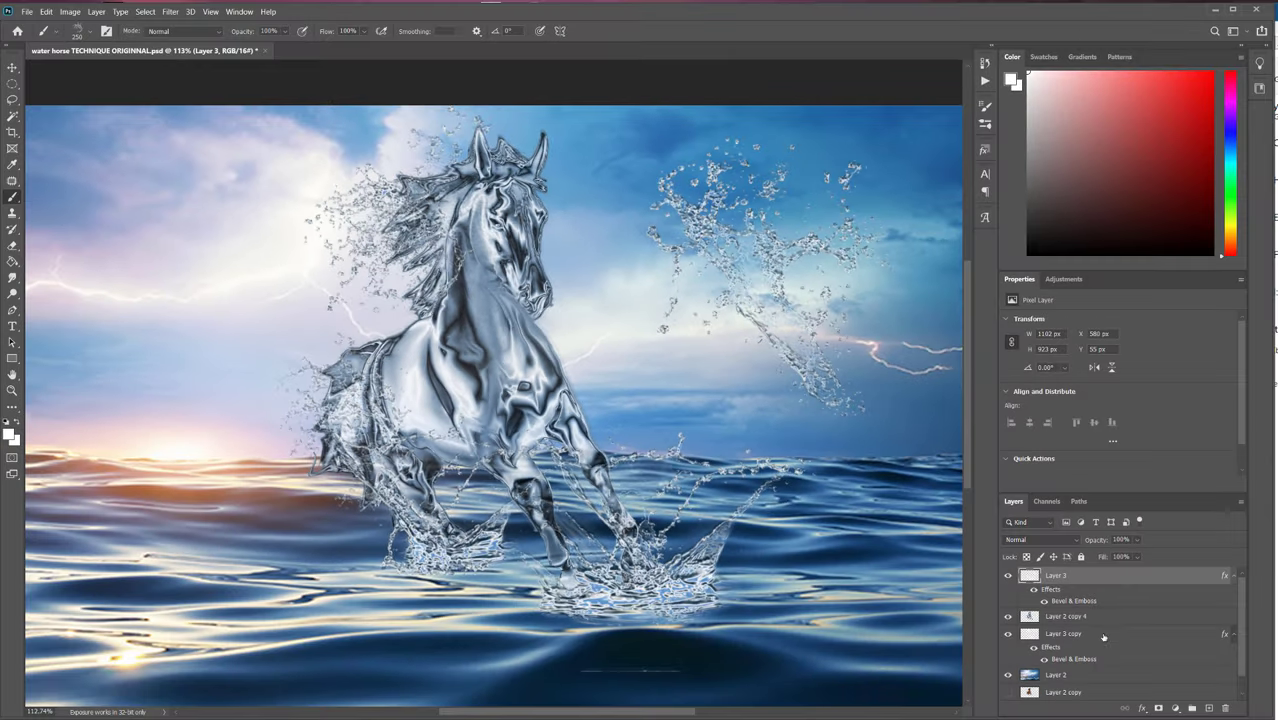
Stamp the curved splash at 400 px behind the tail and hindquarters on Layer 3 copy.
left_click(1100, 635)
key("]")
key("]")
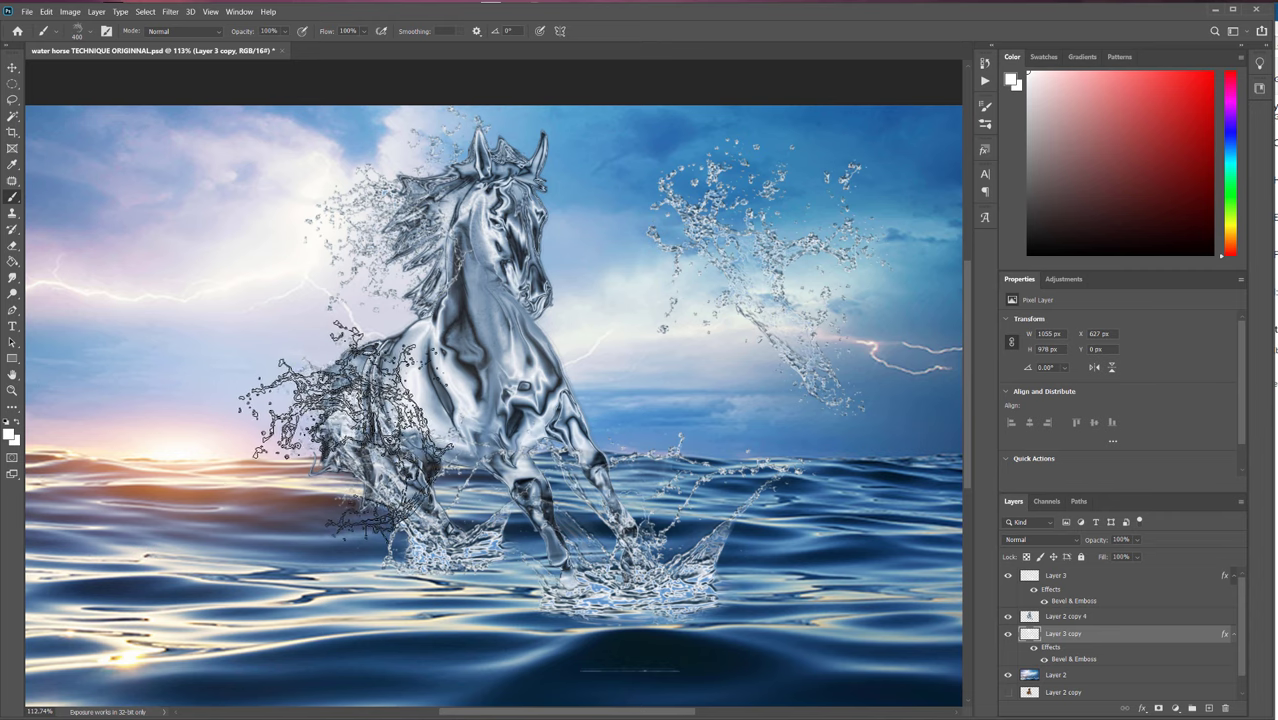
left_click(359, 433)
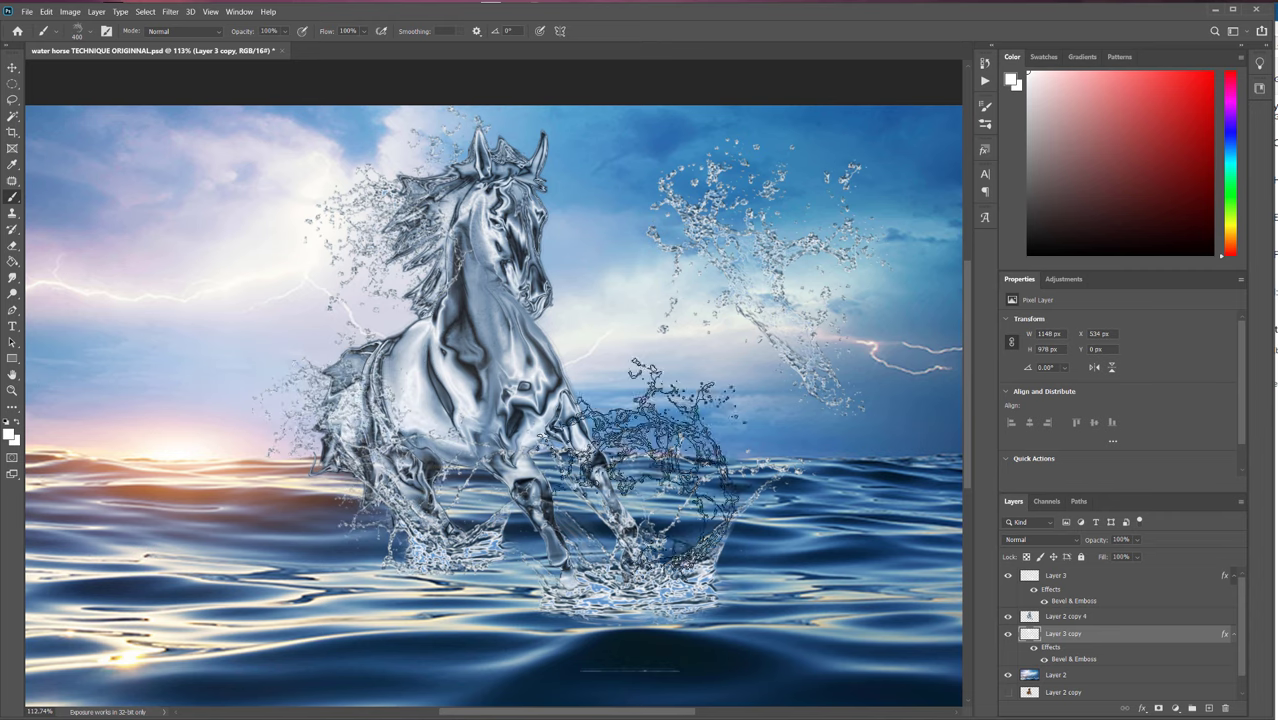
Erase the splash marks covering the horse's flank and hindquarters on Layer 3.
left_click(12, 245)
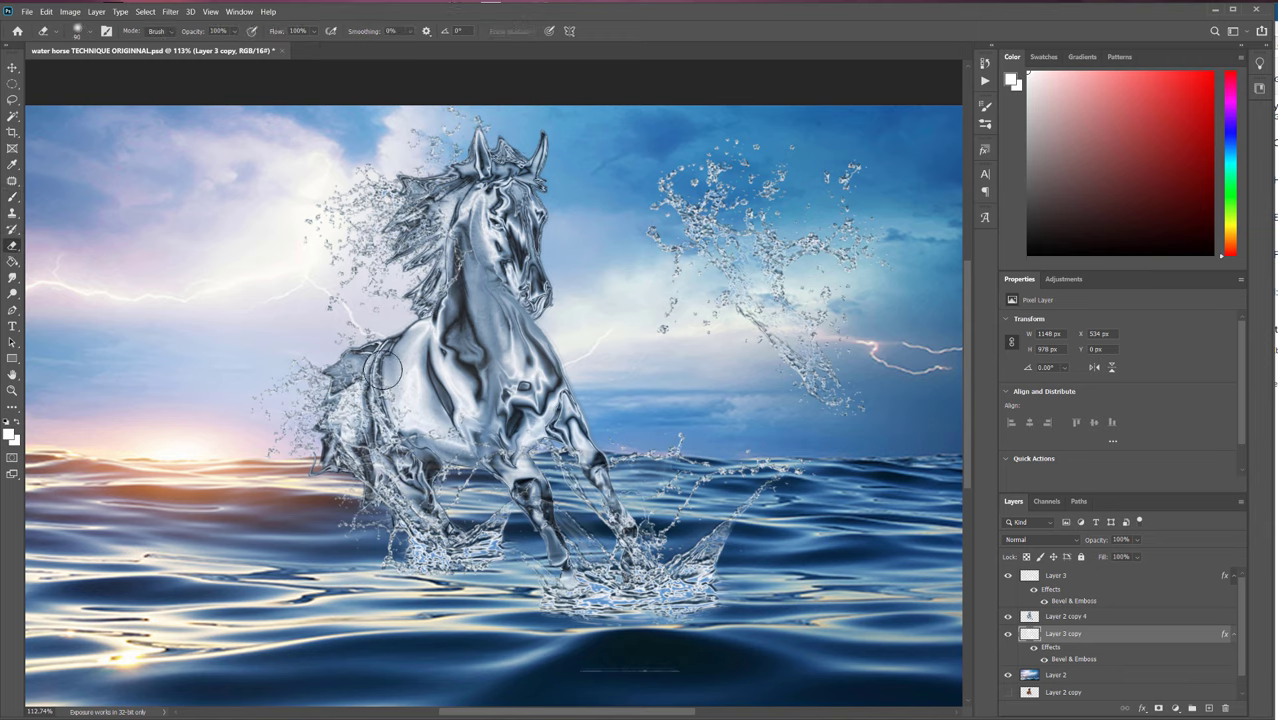
left_click(1092, 577)
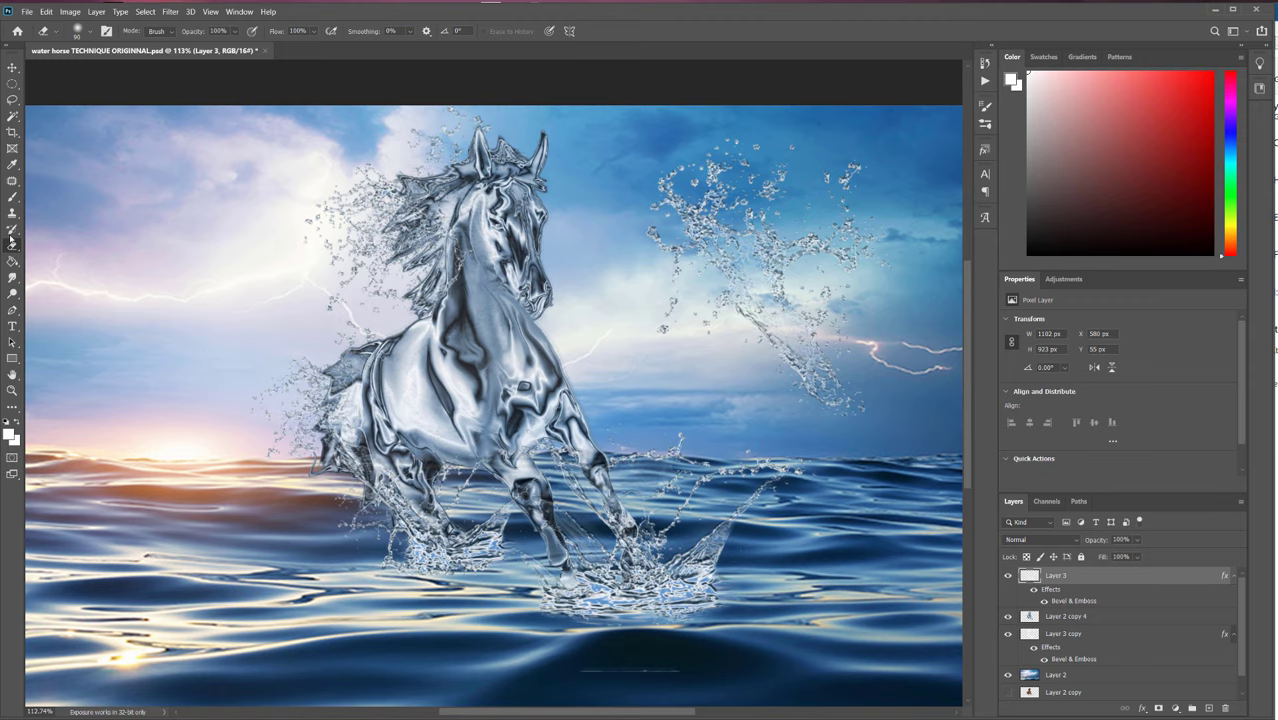
Switch the Brush tool back to the bowl-shaped water splash preset.
left_click(12, 197)
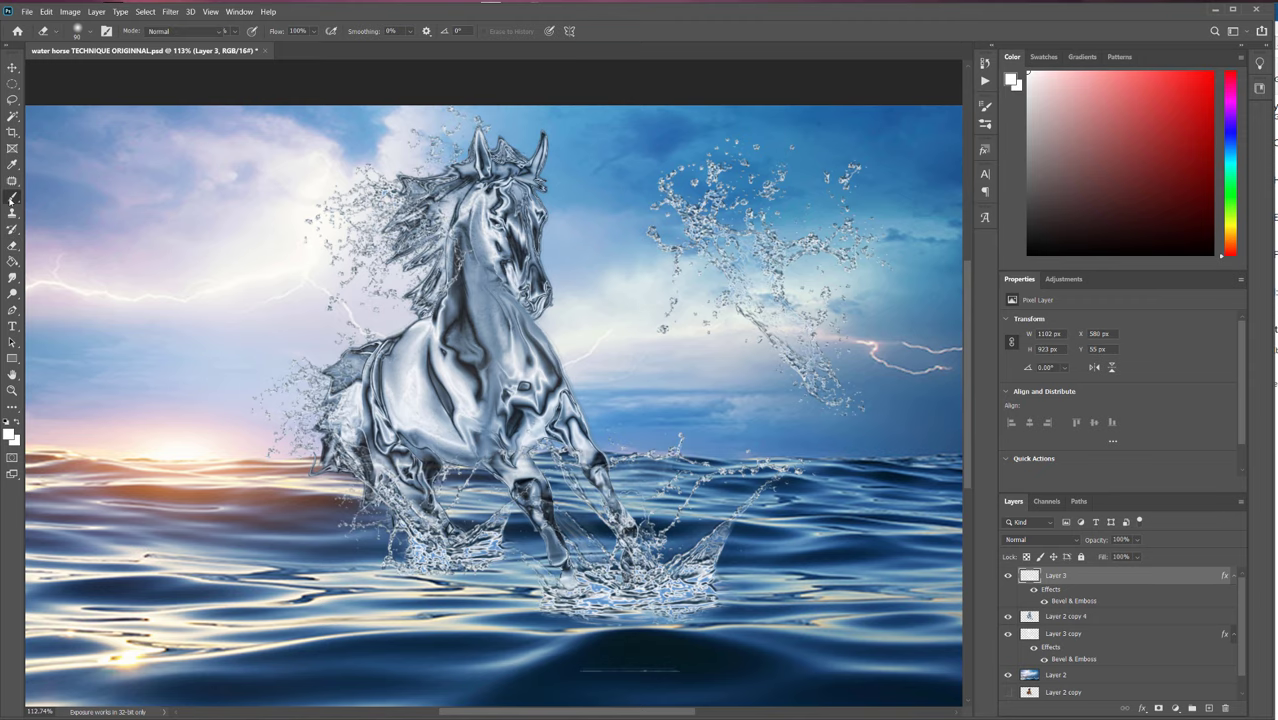
left_click(88, 35)
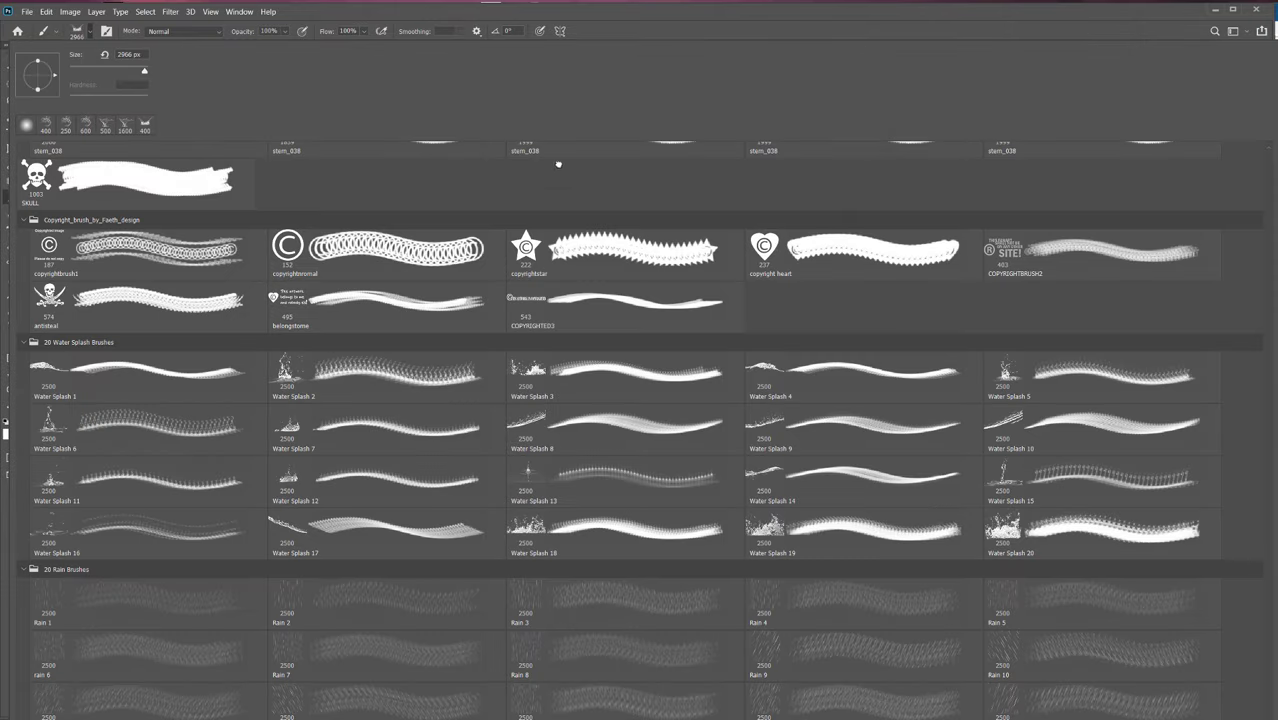
key("Return")
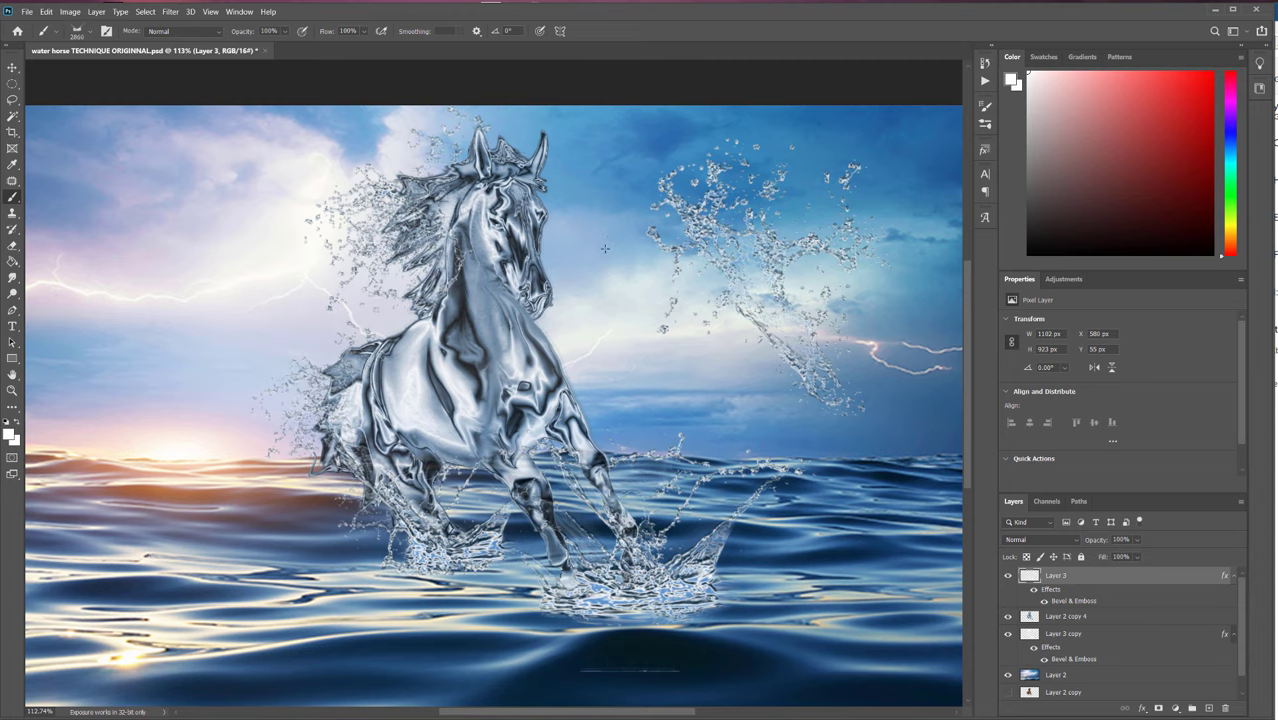
Stamp the bowl-shaped splash at 300 px over the top of the horse's head, between the ears.
key("[")
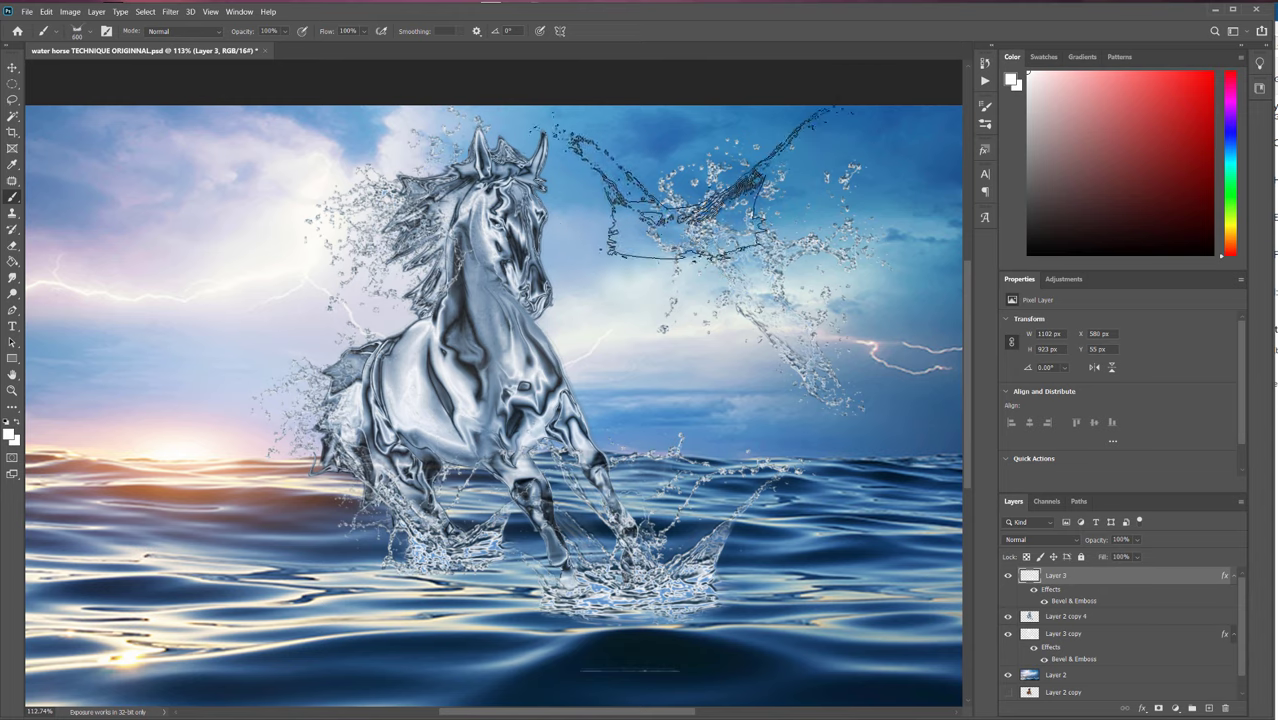
key("bracketleft")
key("bracketleft")
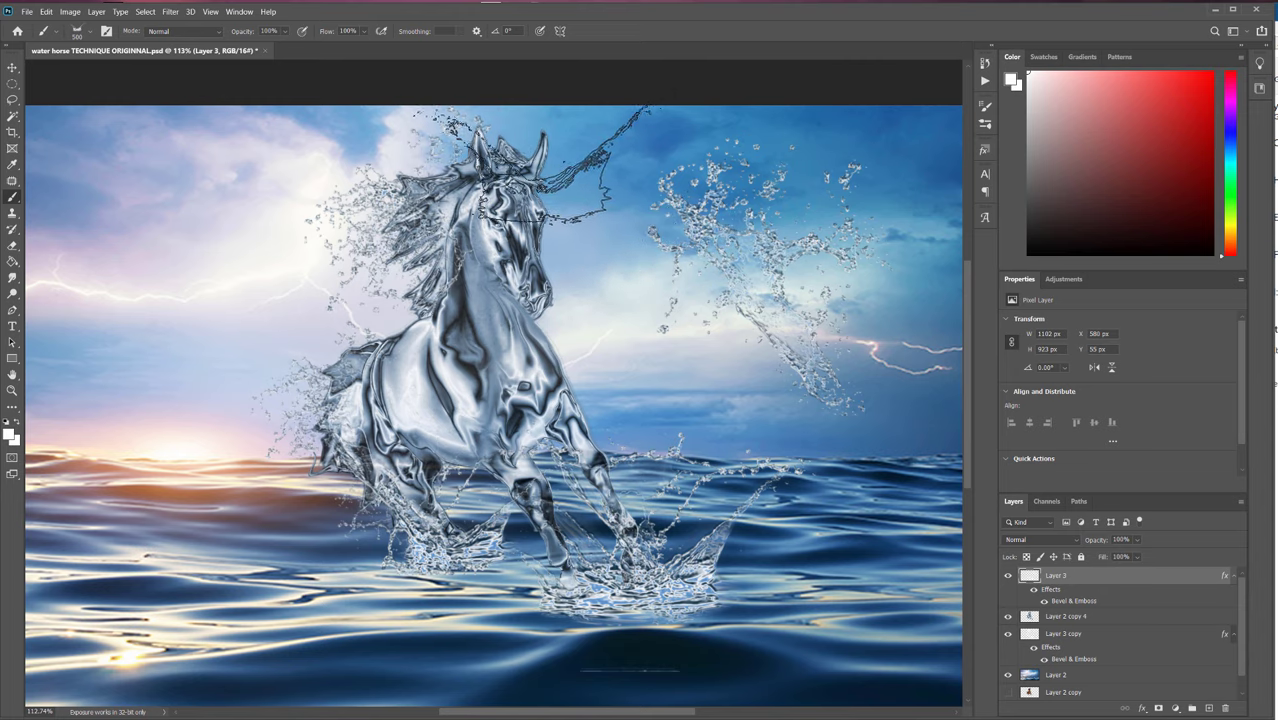
key("bracketleft")
key("bracketleft")
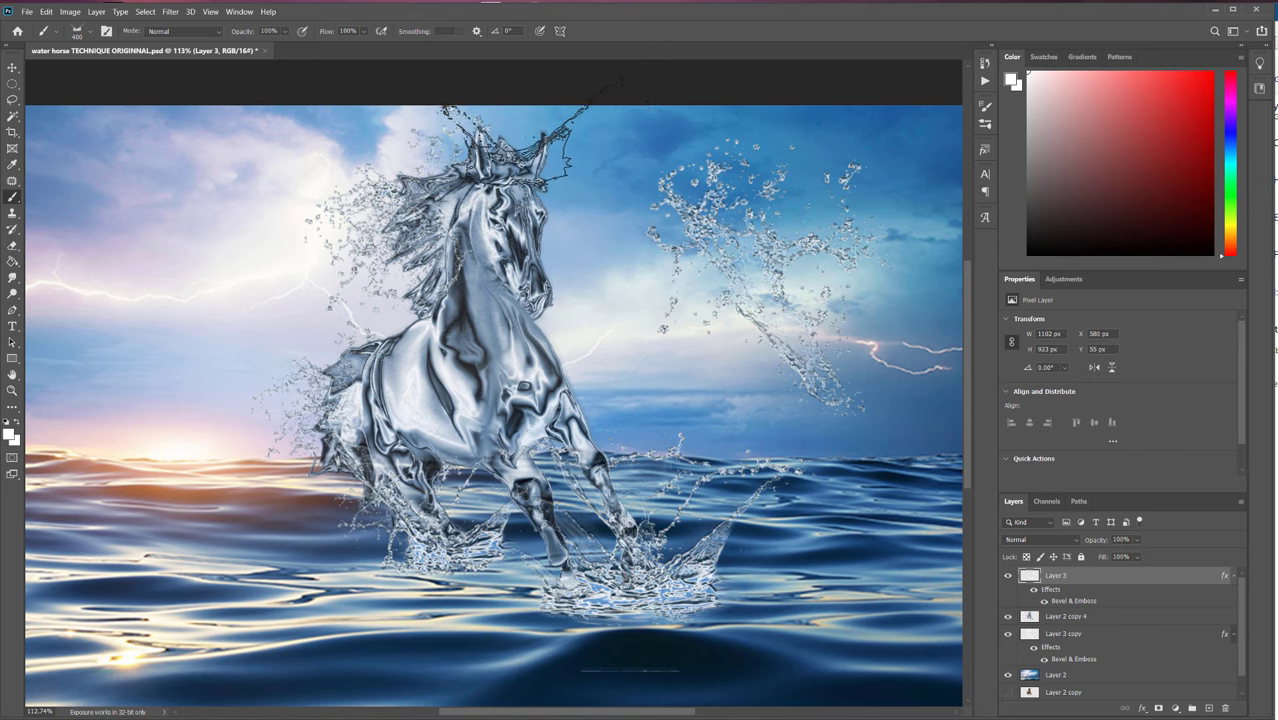
key("bracketright")
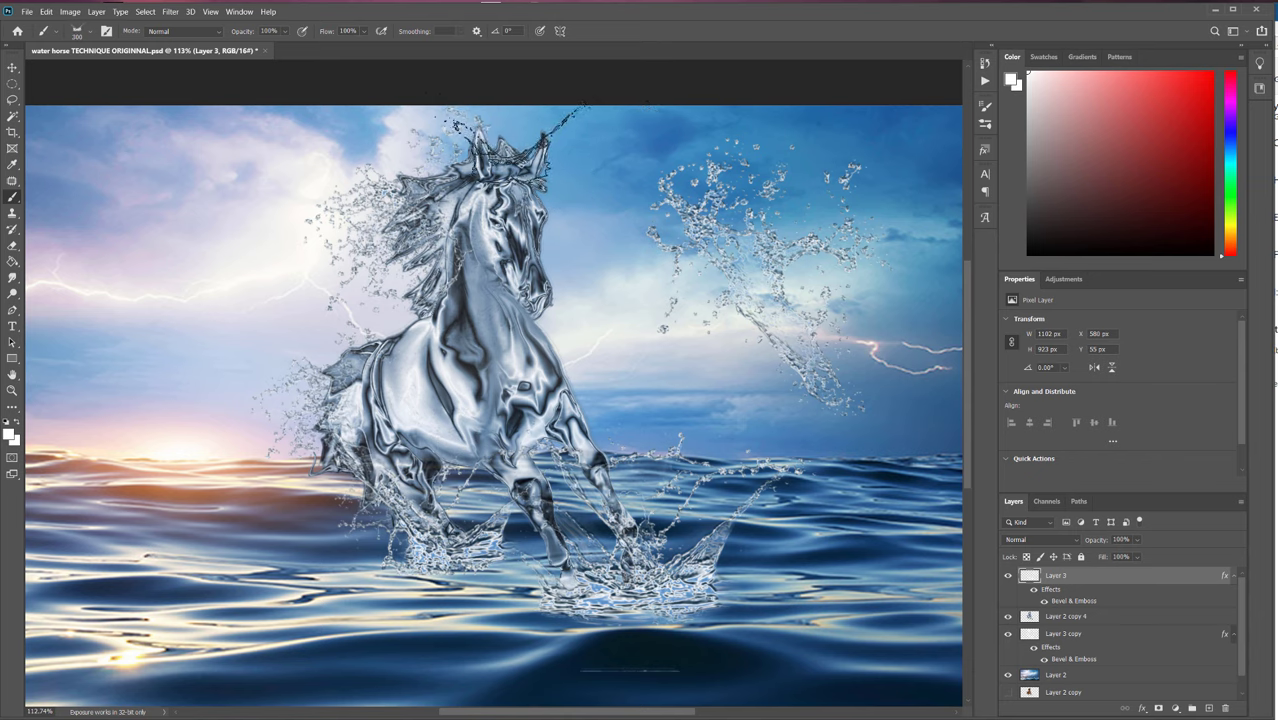
left_click(515, 147)
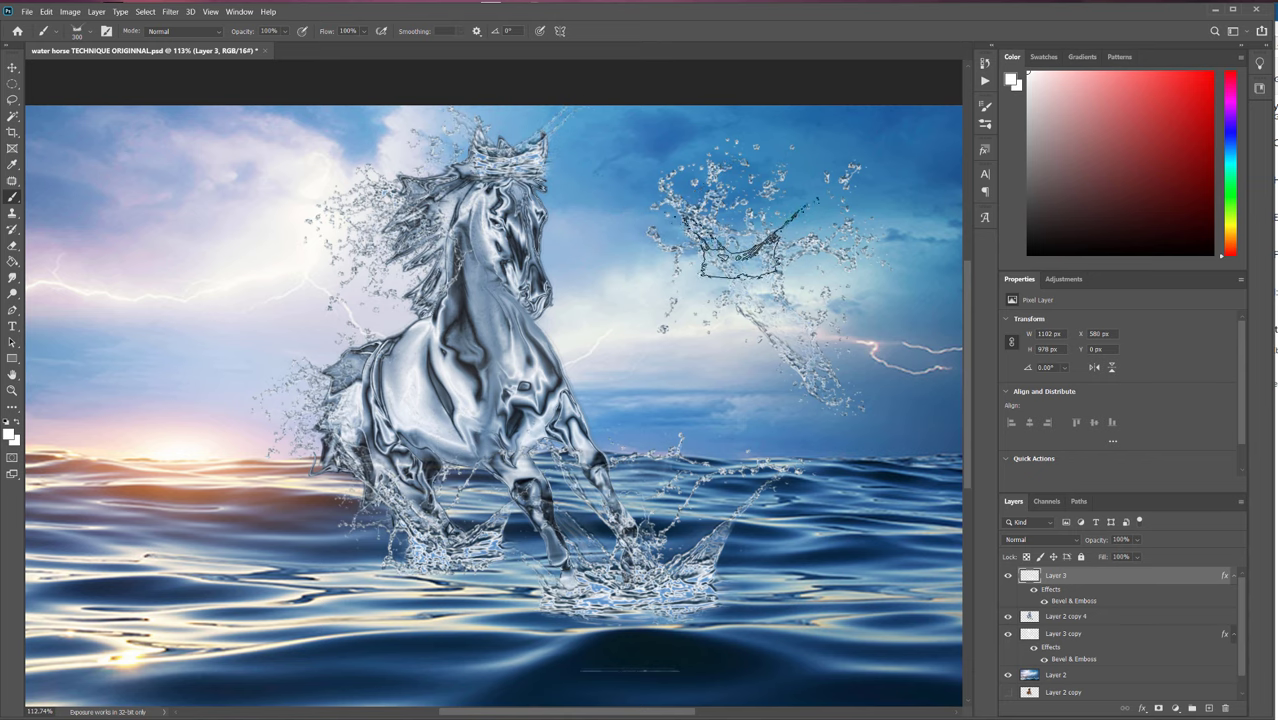
Erase the excess splash around the horse's ears and forehead, and return to the Brush tool.
left_click(13, 245)
mouse_move(601, 95)
left_mouse_down()
mouse_move(551, 126)
mouse_move(581, 116)
mouse_move(559, 126)
mouse_move(553, 188)
mouse_move(505, 133)
left_mouse_up()
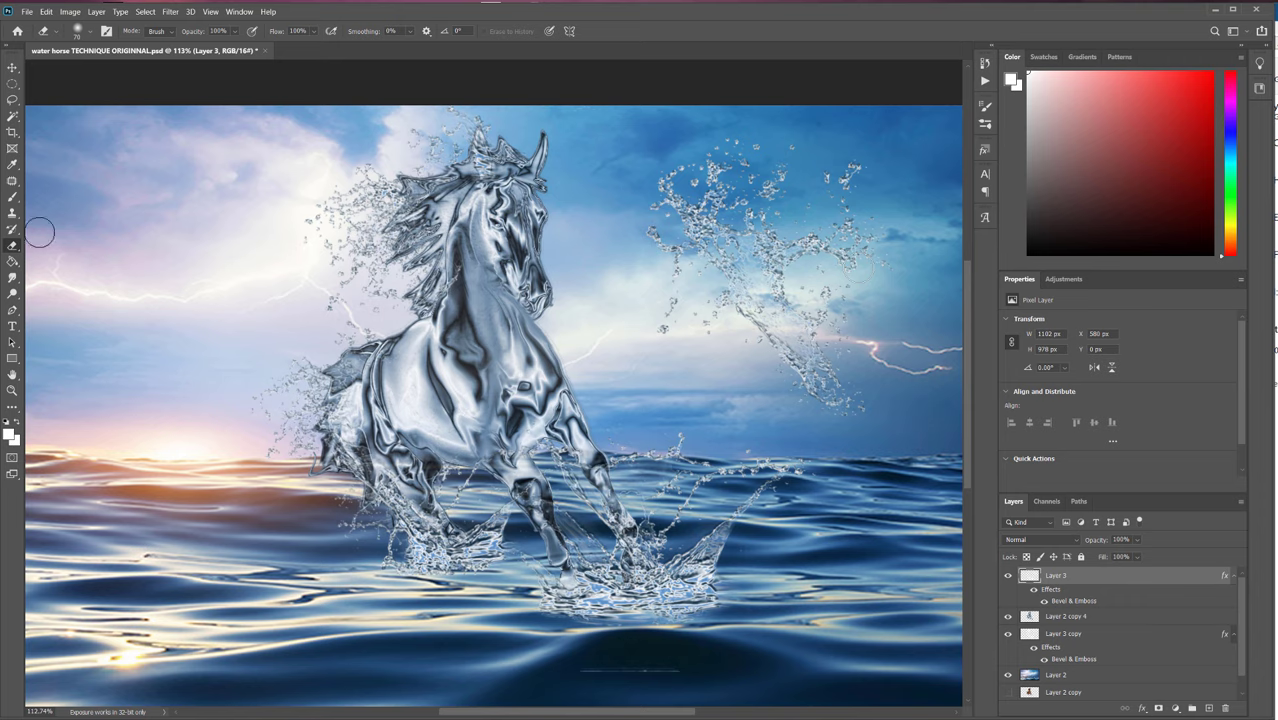
left_click(13, 197)
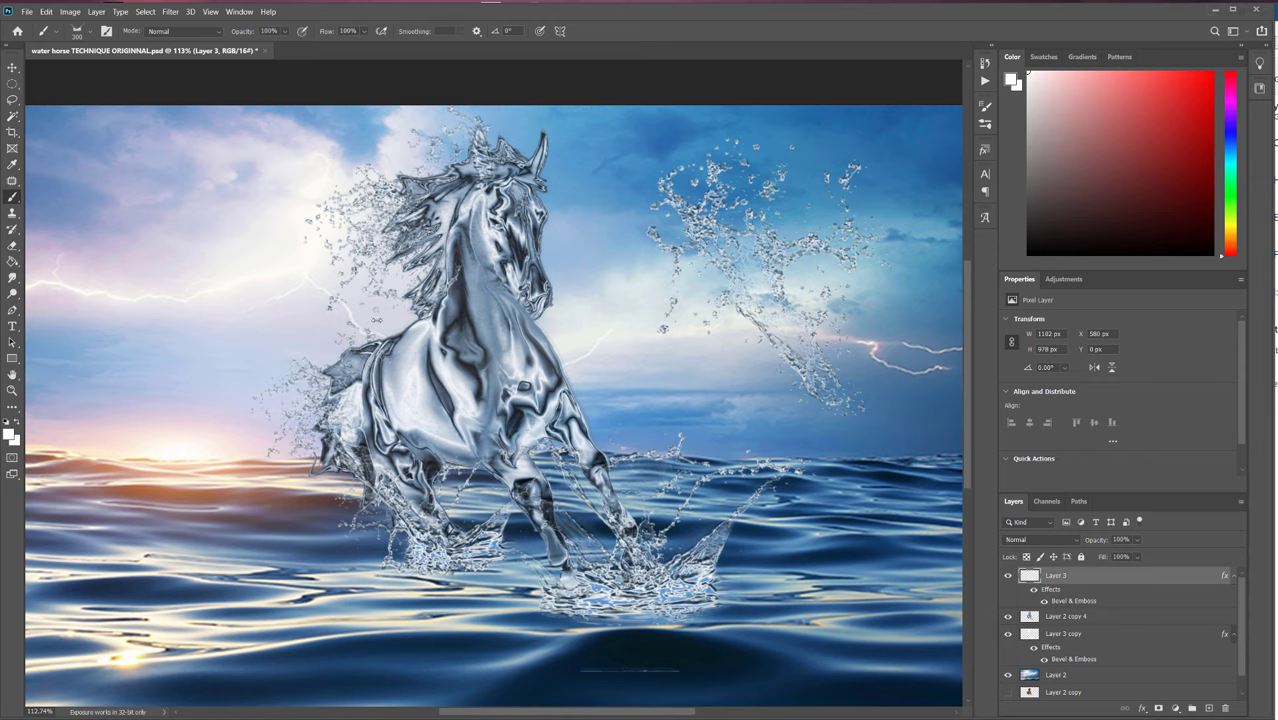
scroll(360, 382, "up", 6)
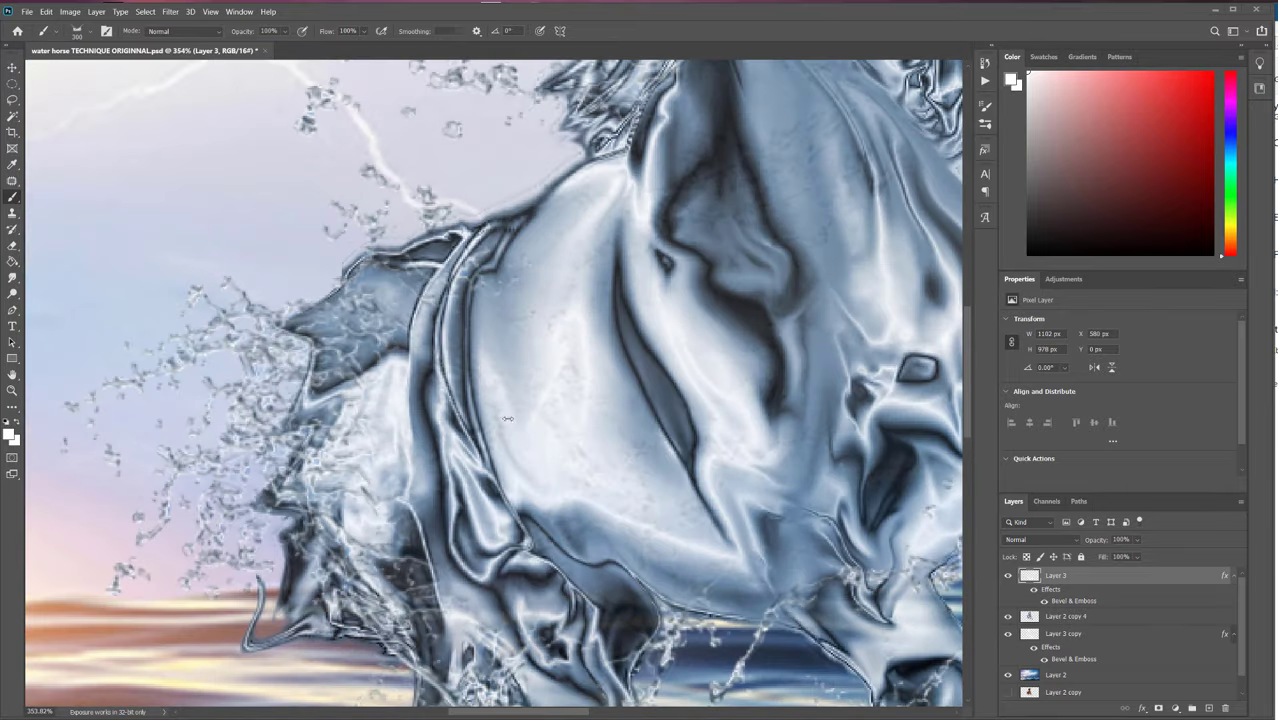
scroll(508, 418, "down", 5)
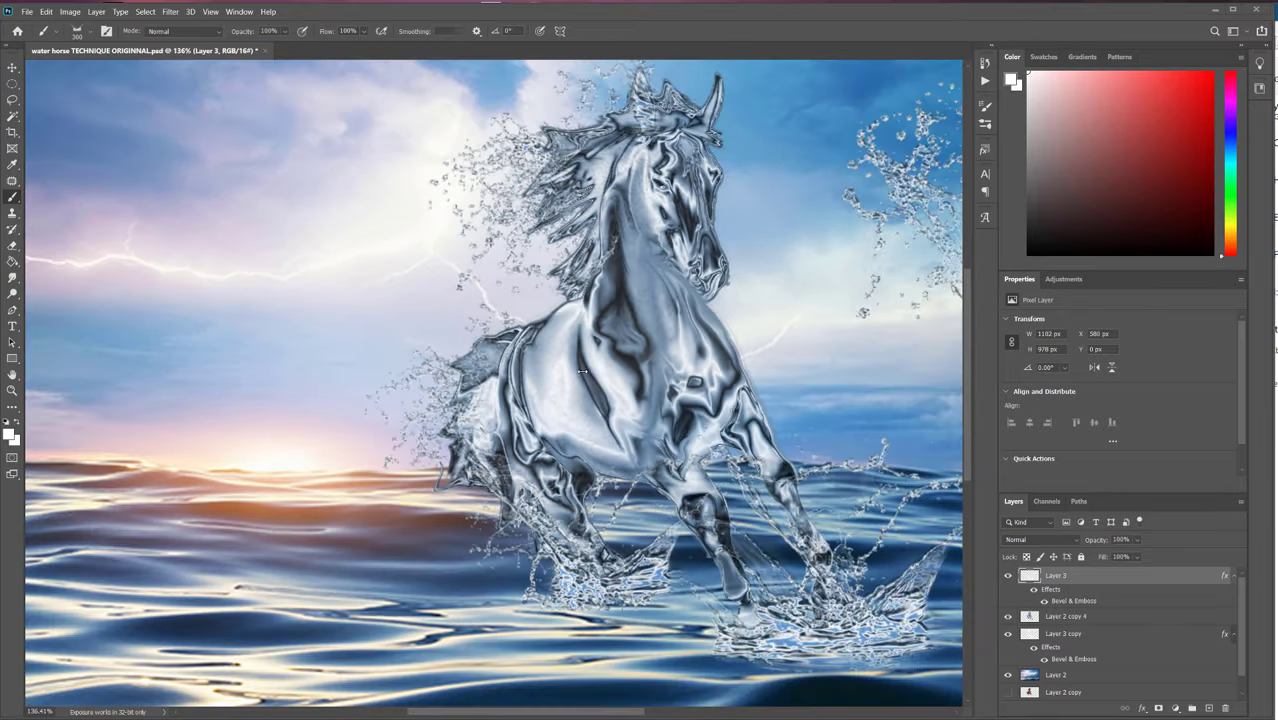
scroll(582, 370, "down", 2)
scroll(524, 275, "up", 3)
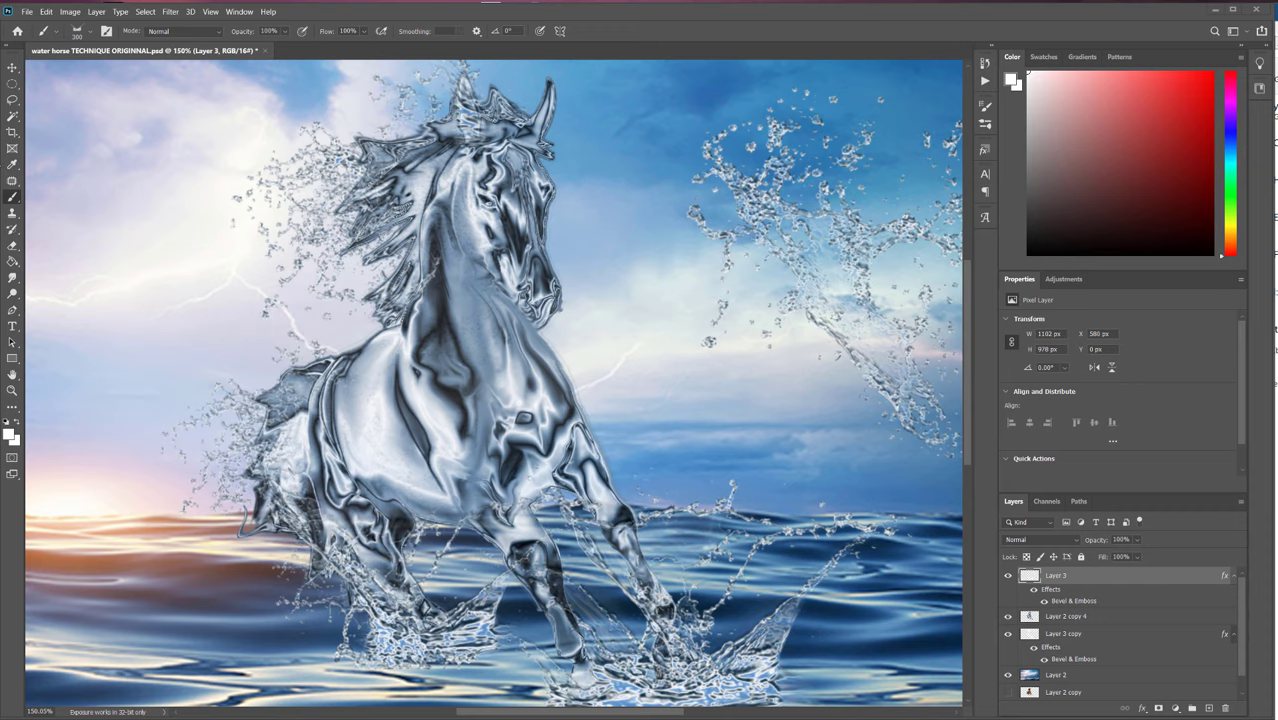
Switch the brush to the long diagonal streak preset in the 20 Water Splash Brushes set.
left_click(91, 35)
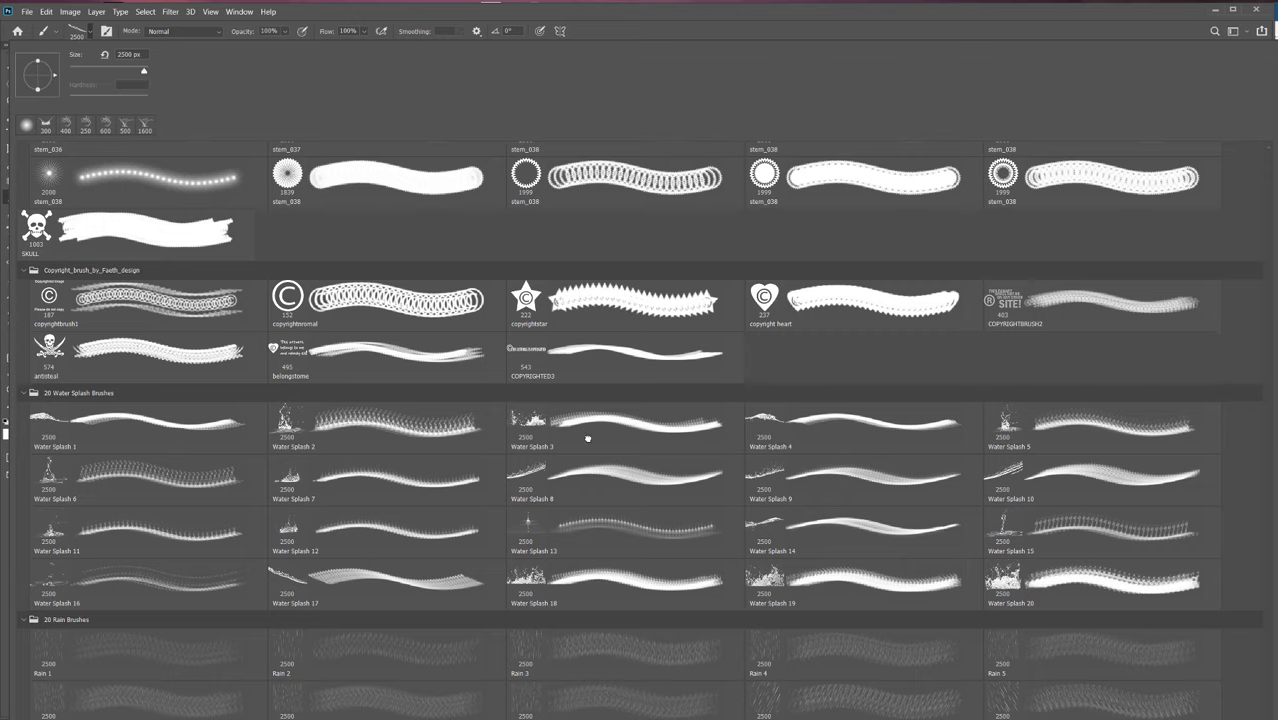
double_click(535, 447)
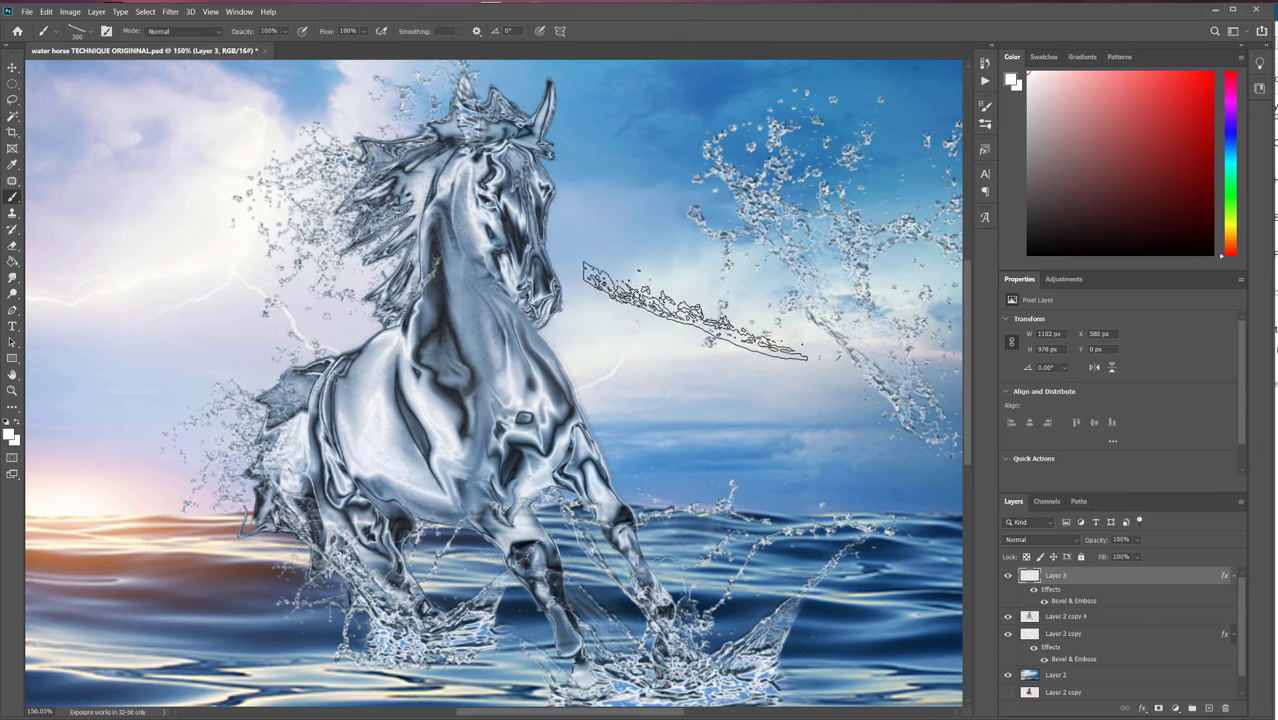
left_click(685, 351)
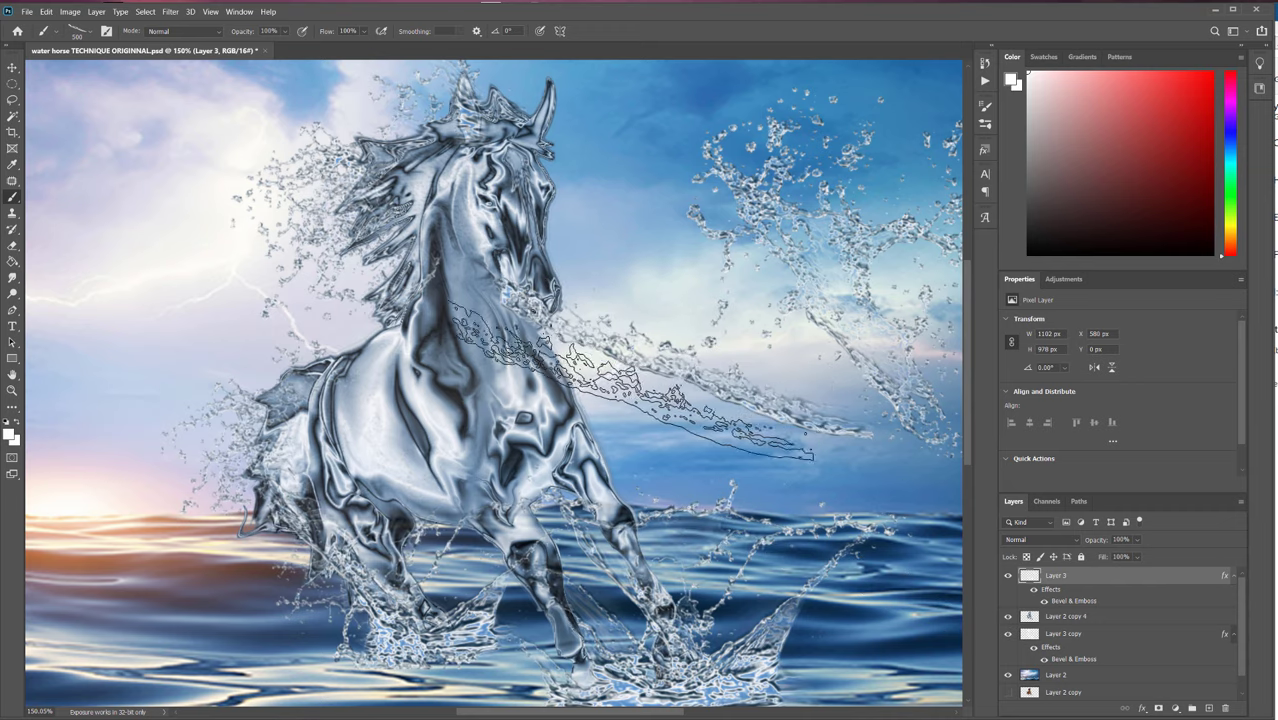
left_click(630, 381)
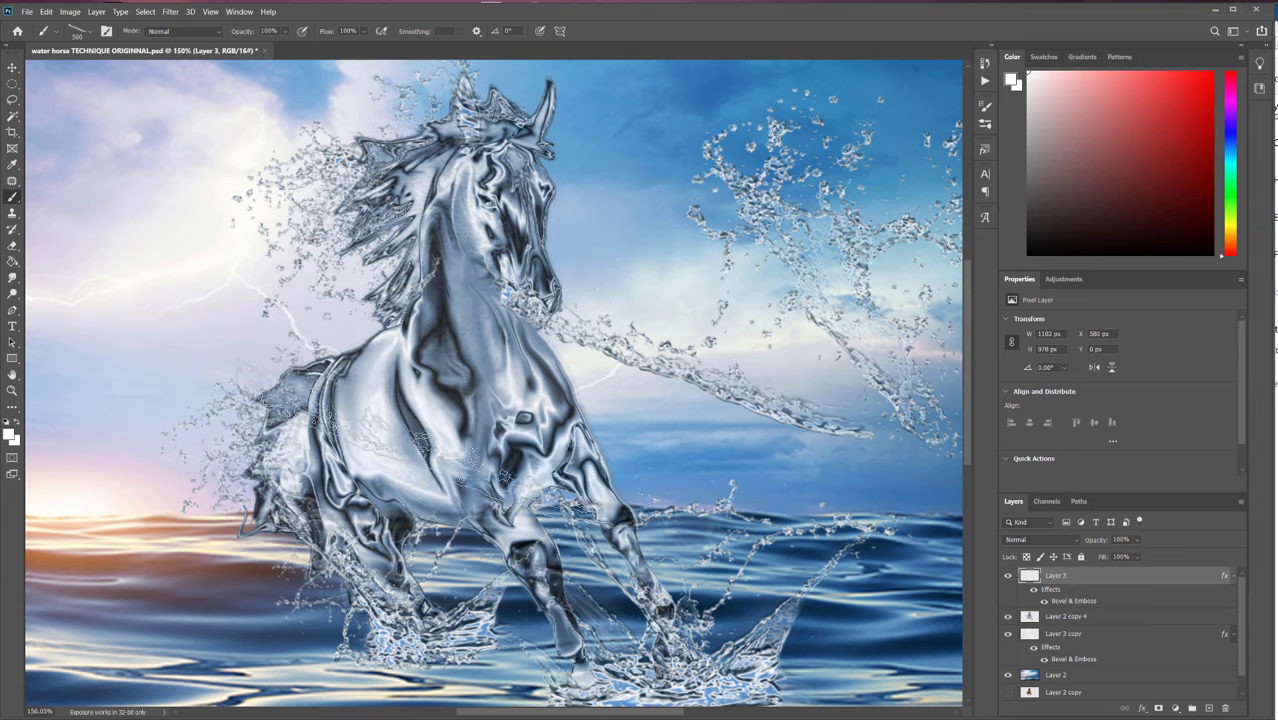
left_click(46, 11)
left_click(70, 27)
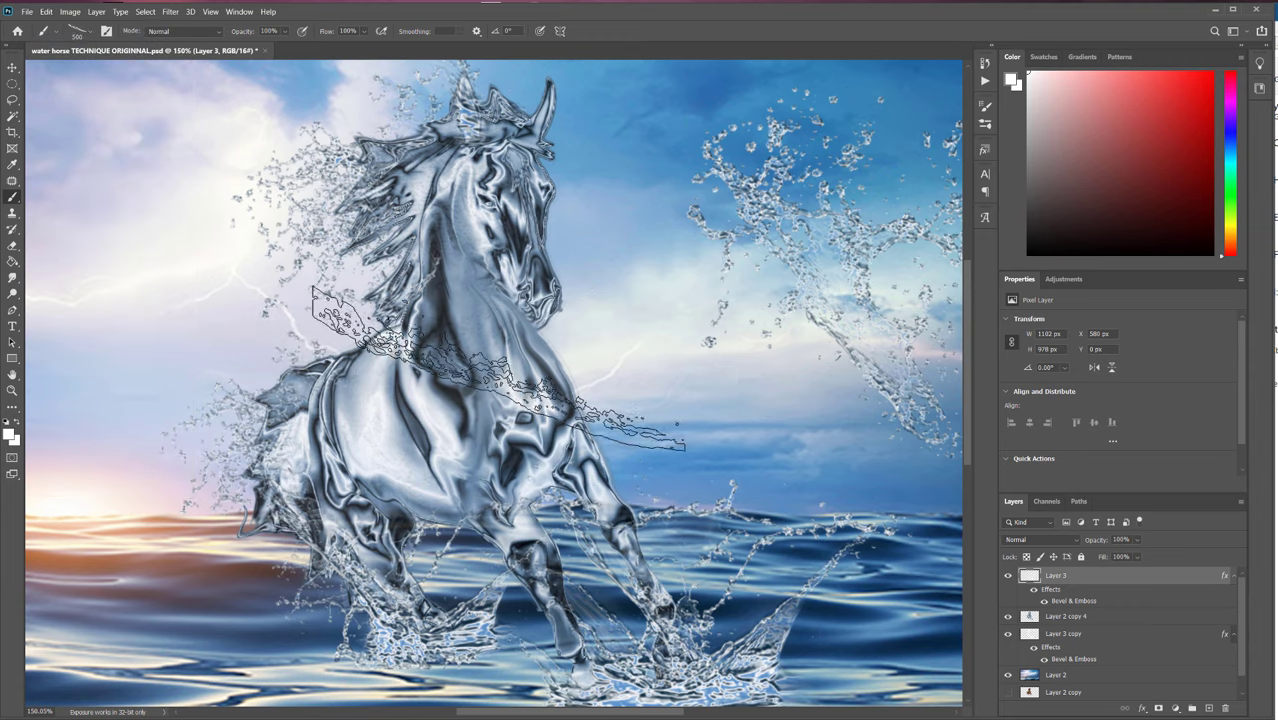
Reduce the splash brush size to 250 px.
key("bracketleft")
key("bracketleft")
key("bracketleft")
key("bracketleft")
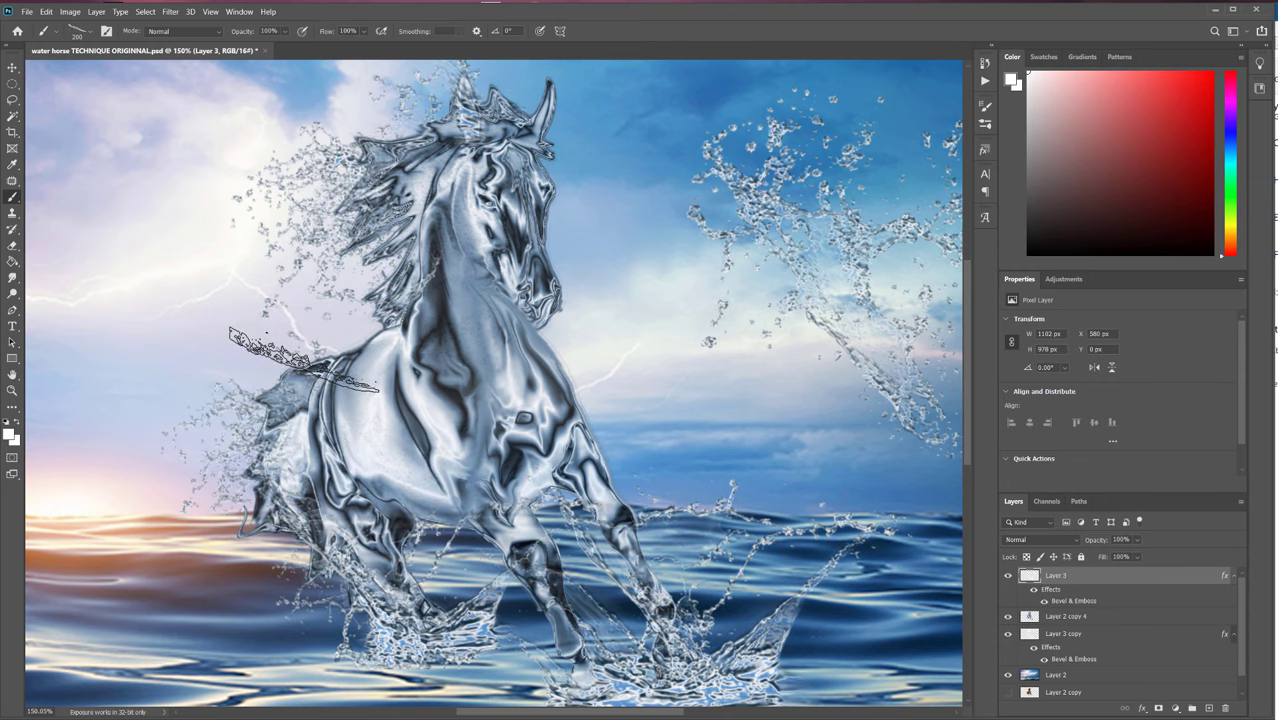
key("bracketright")
left_click(300, 352)
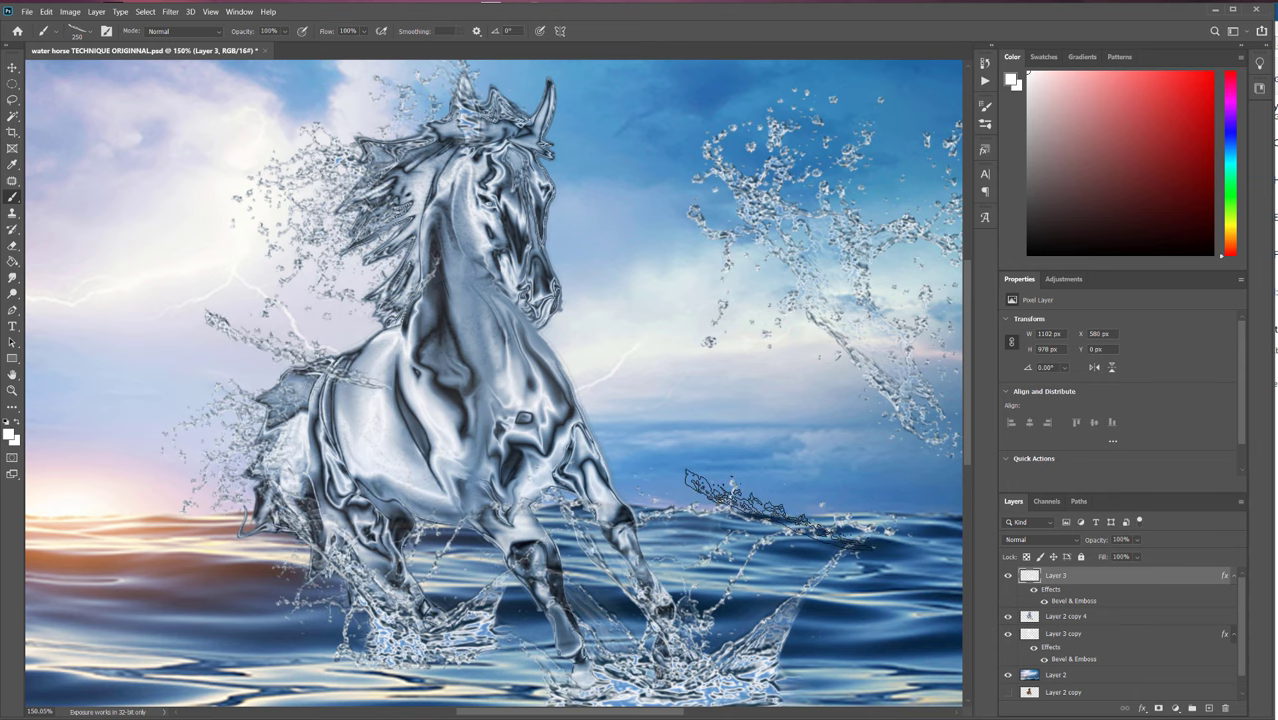
left_click(50, 13)
left_click(70, 23)
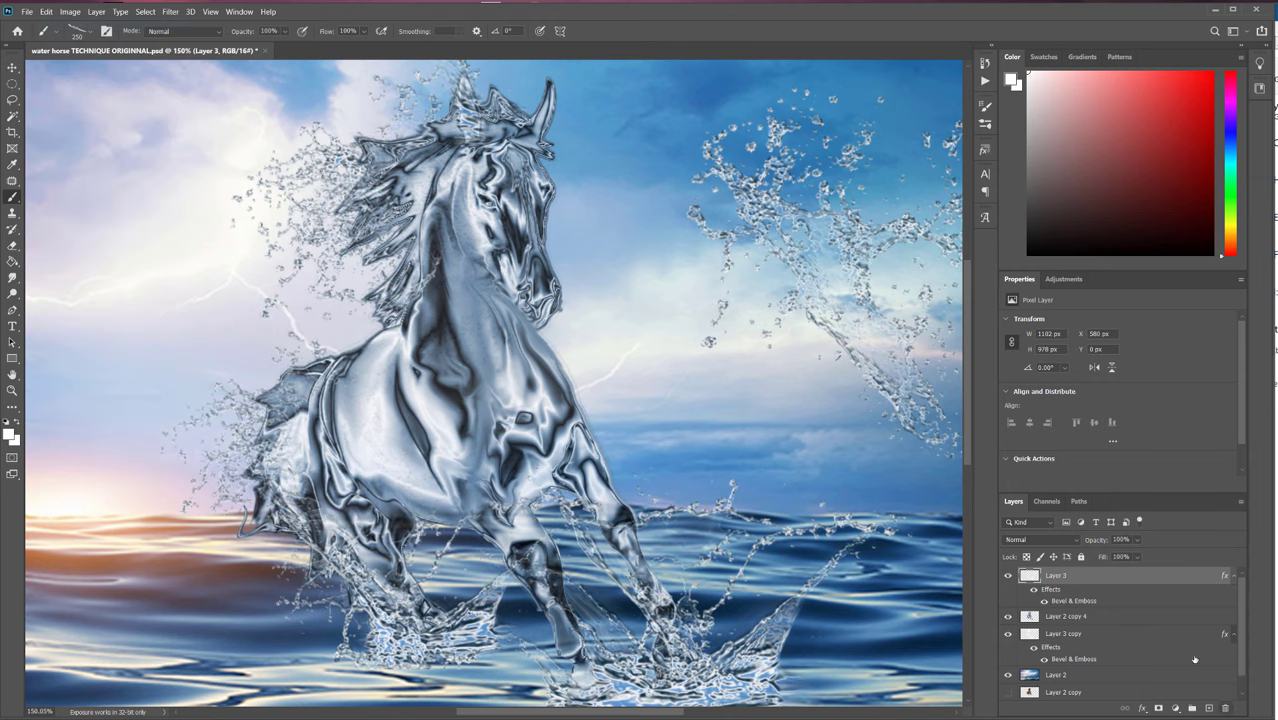
left_click_drag(1183, 579, 1207, 707)
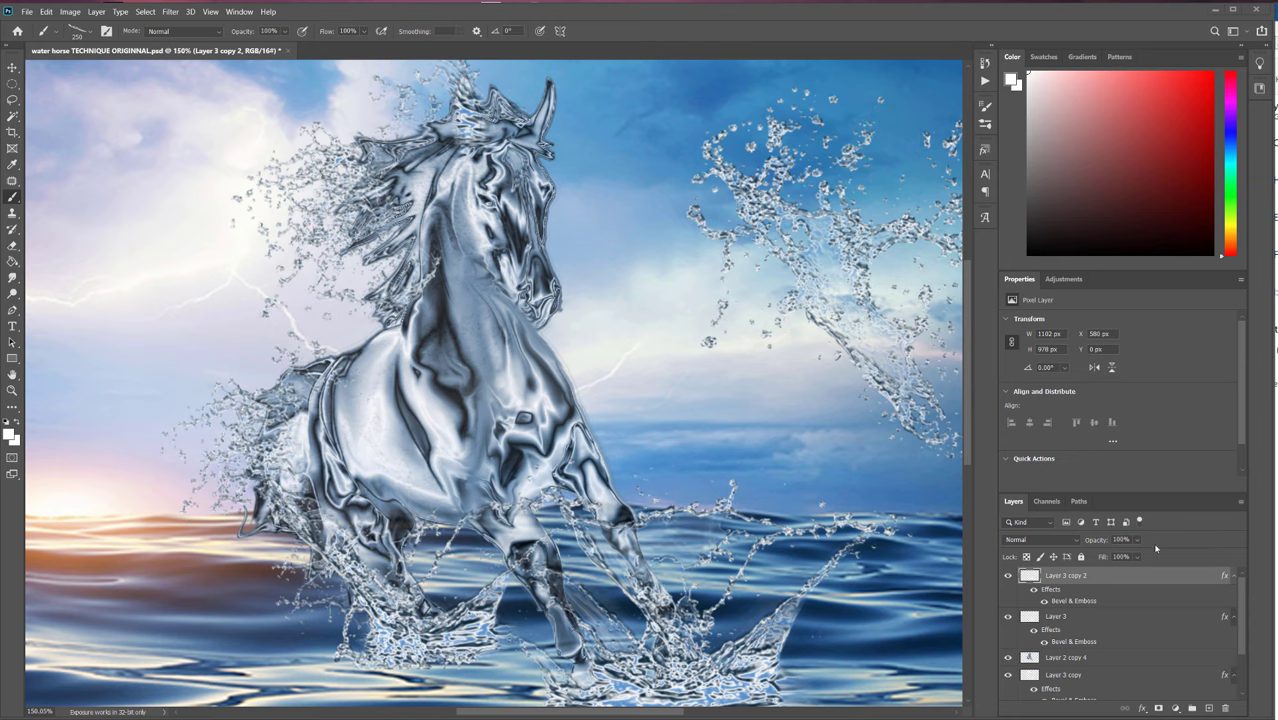
key("ctrl+z")
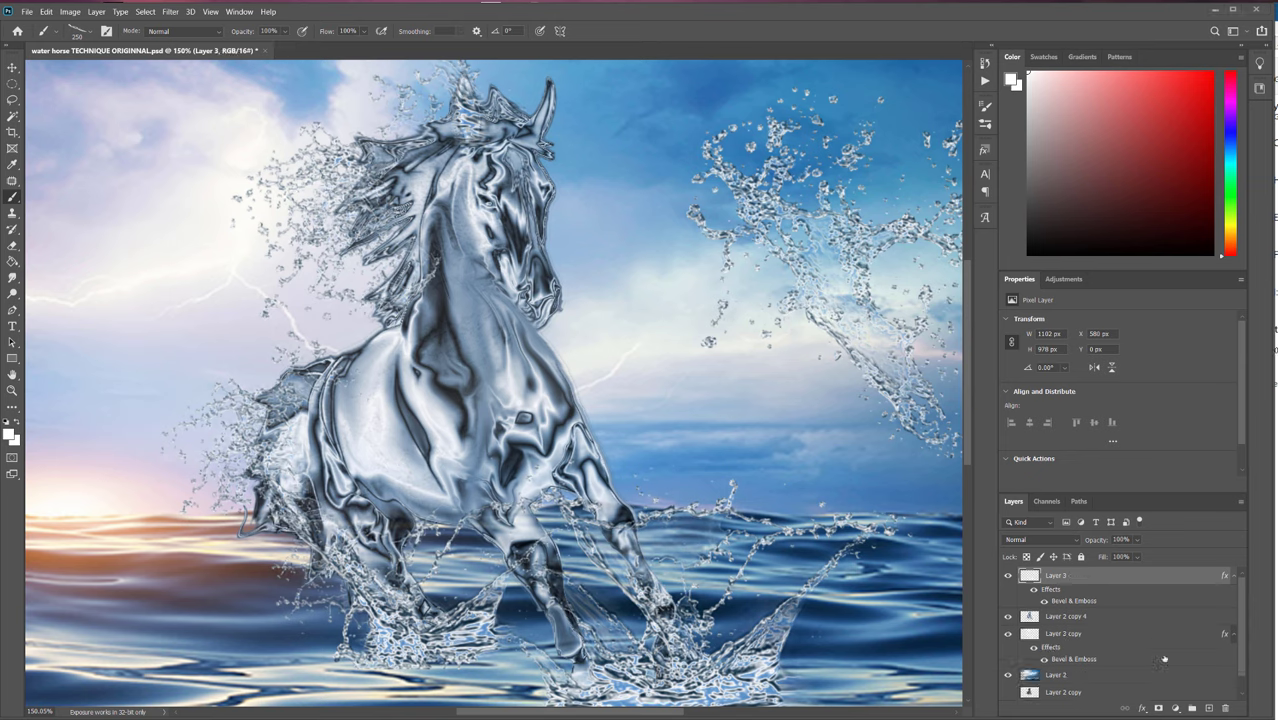
Create a new layer above Layer 3 and copy Layer 3's Bevel & Emboss style onto it.
left_click(1208, 708)
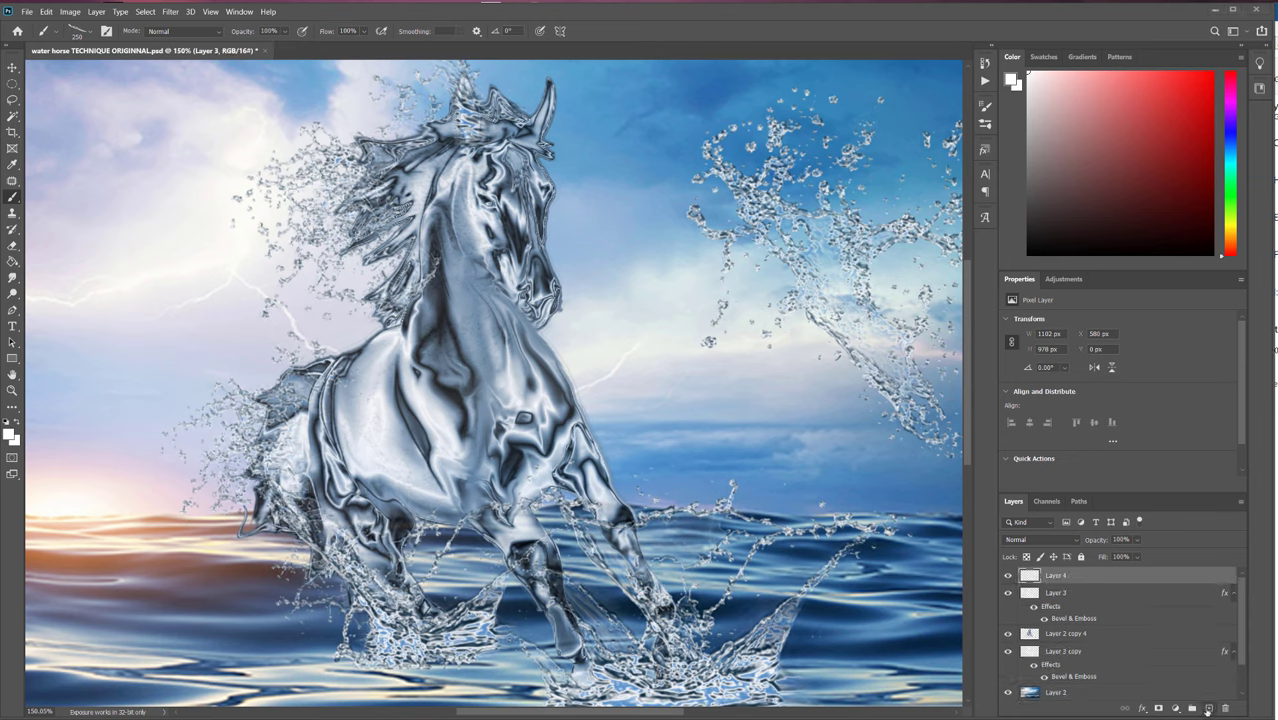
right_click(1145, 596)
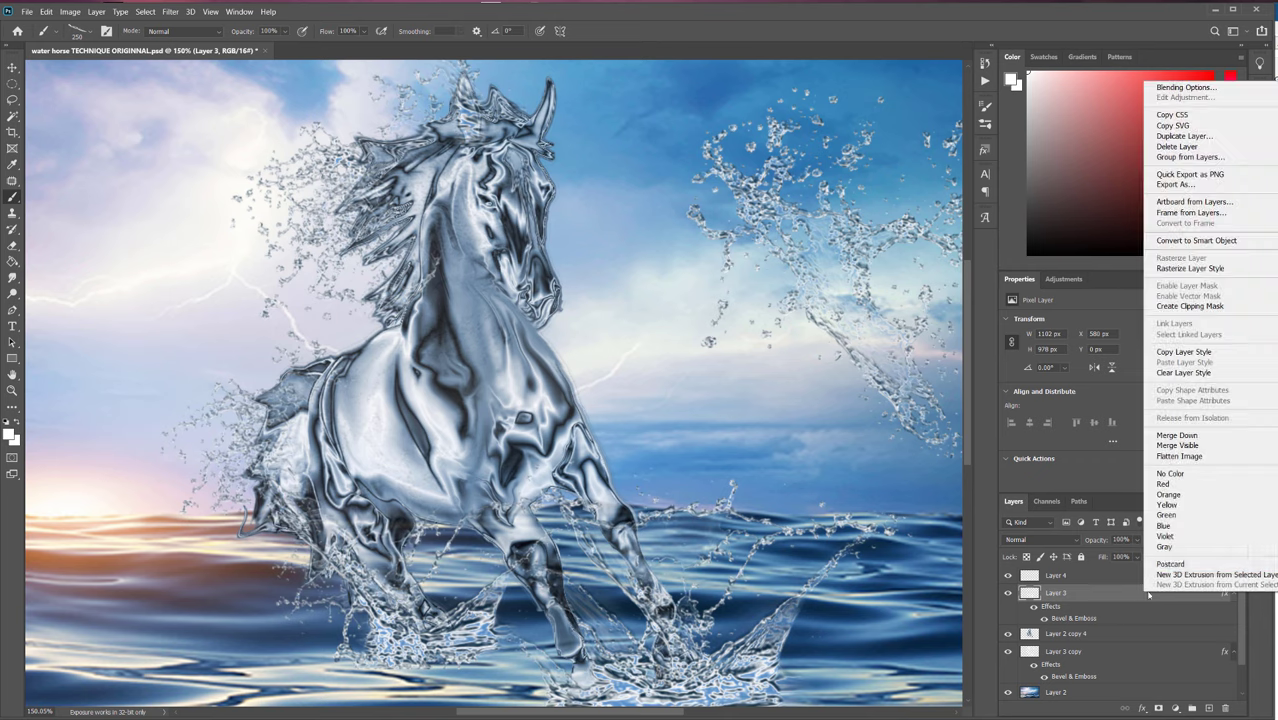
left_click(1185, 352)
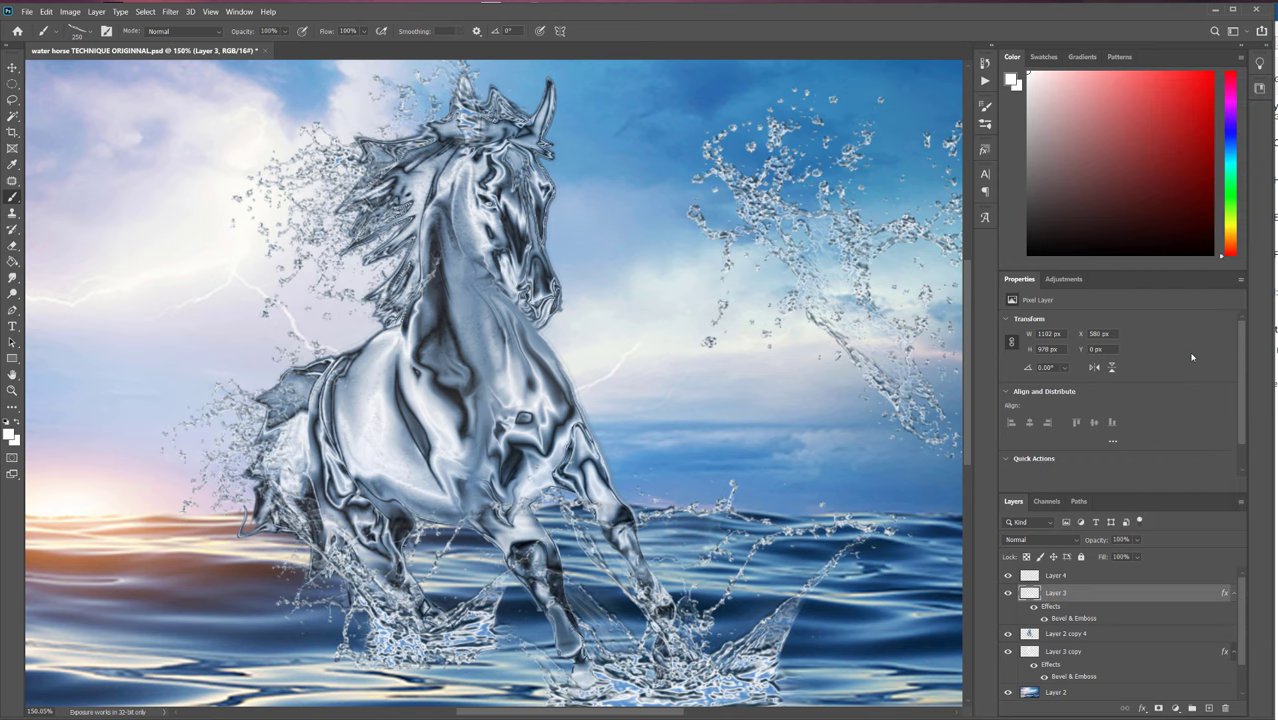
right_click(1097, 577)
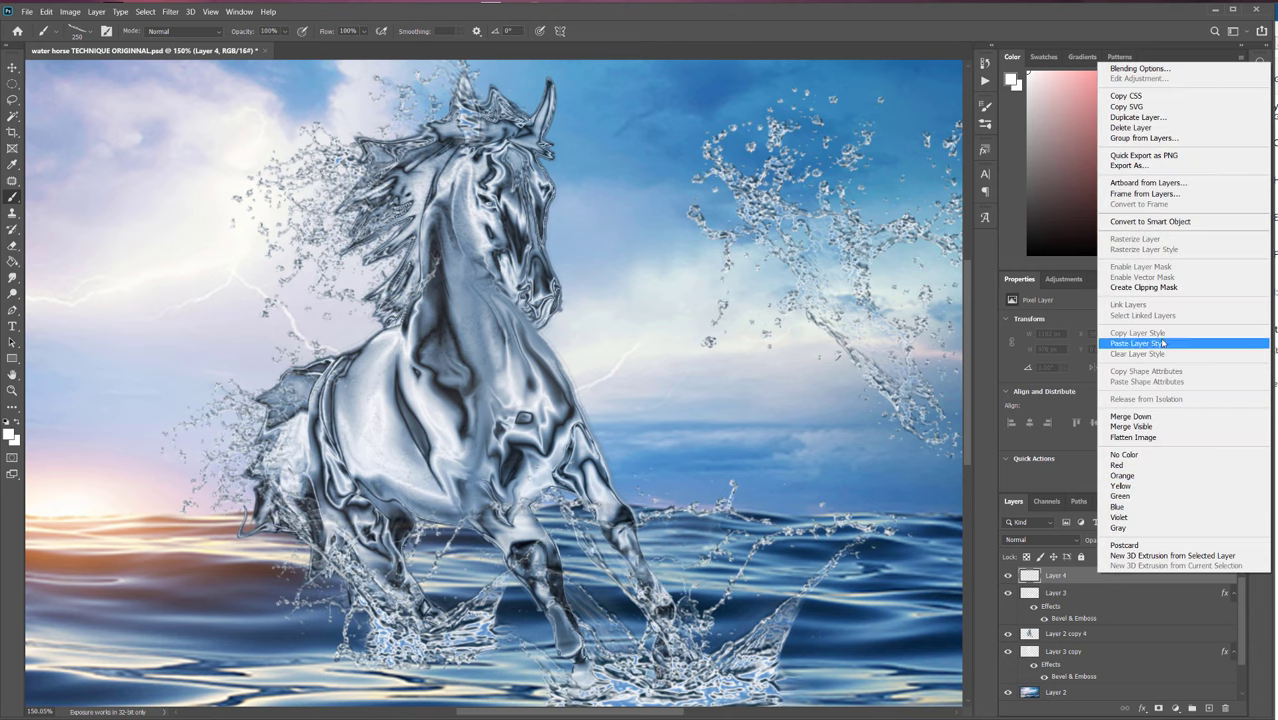
left_click(1163, 343)
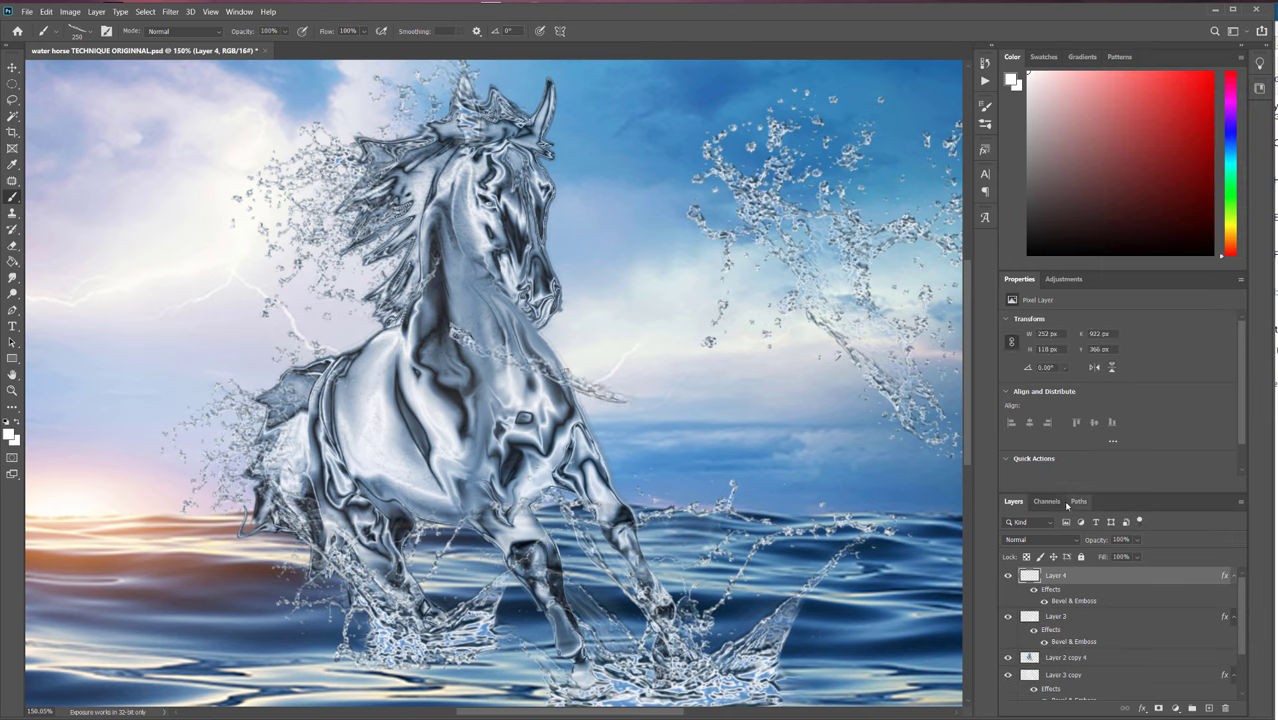
Rotate Layer 4's splash about 131° and move it over the horse's tail.
left_click(12, 67)
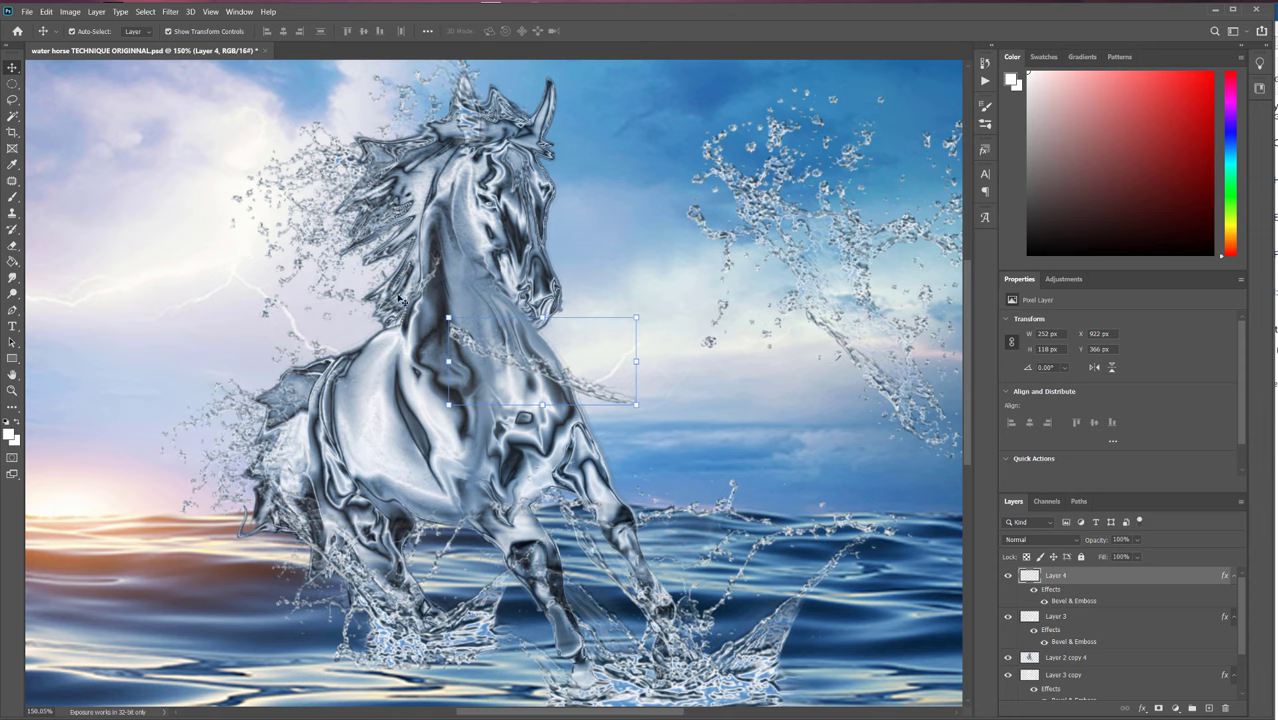
left_click_drag(448, 308, 729, 328)
left_click_drag(598, 328, 350, 342)
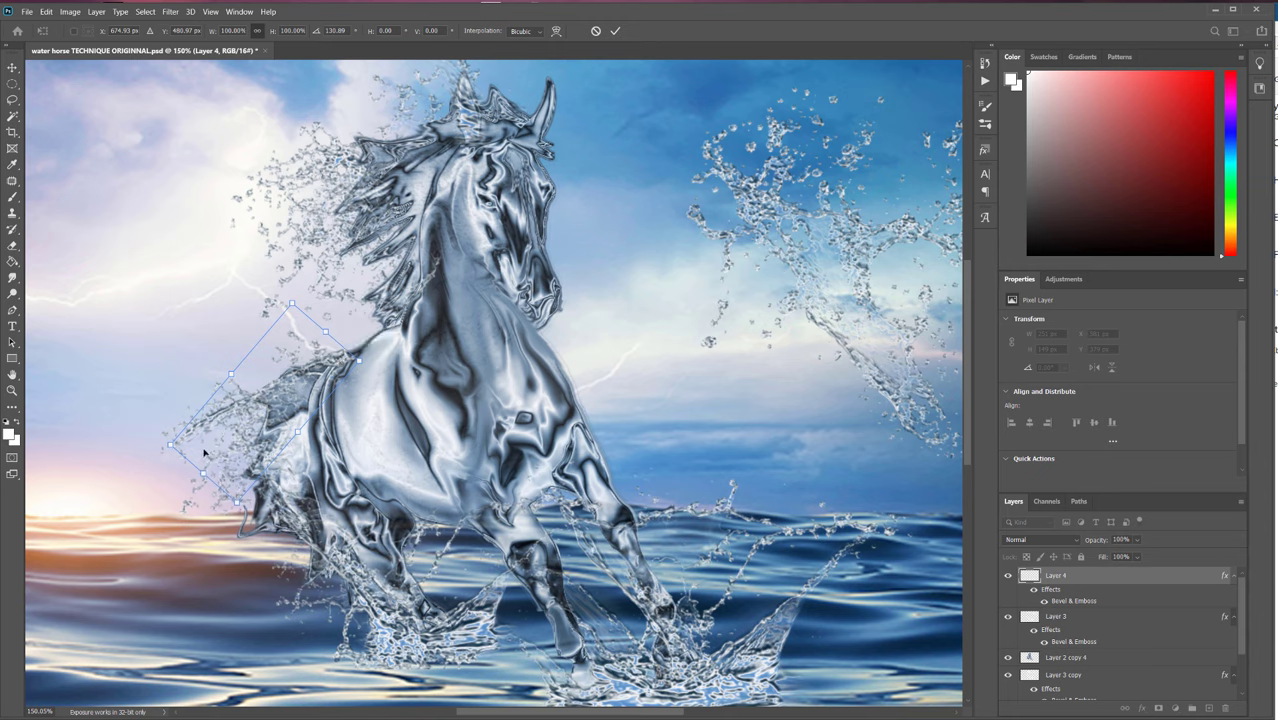
key("Return")
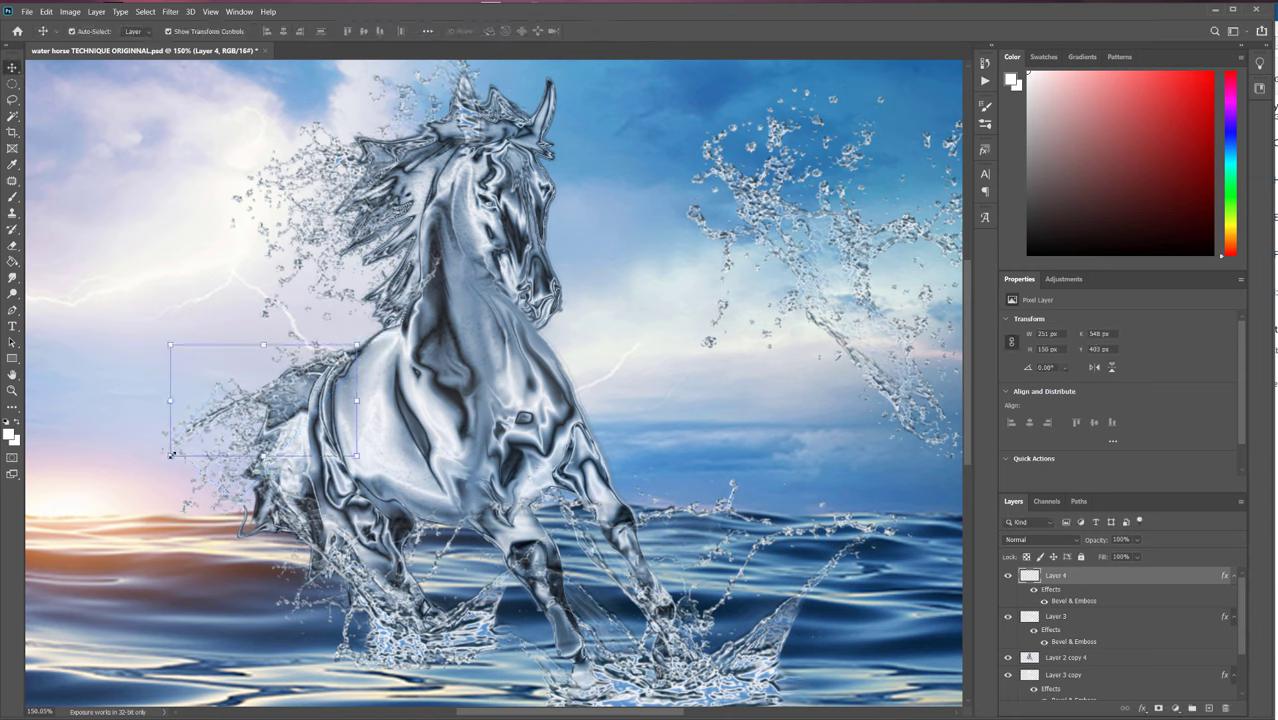
Scale Layer 4's splash on the tail to about 85% width and 92% height.
left_click(171, 456)
left_click_drag(171, 455, 199, 446)
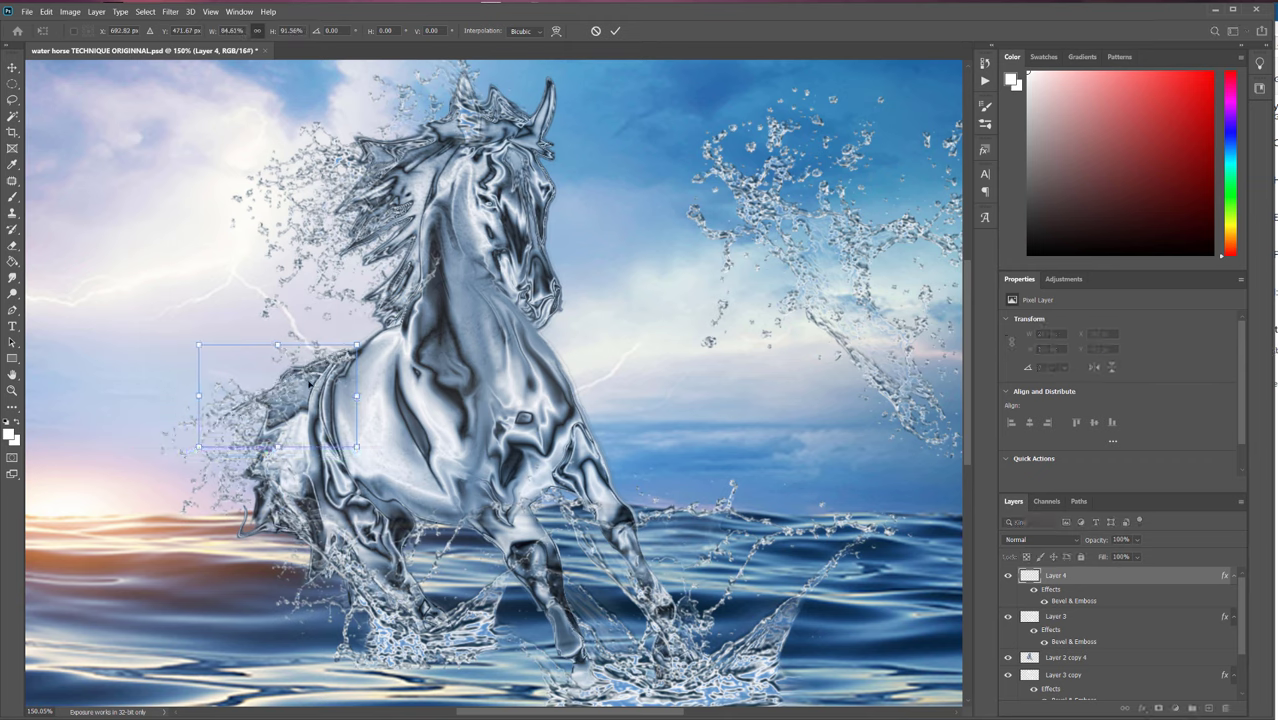
key("Return")
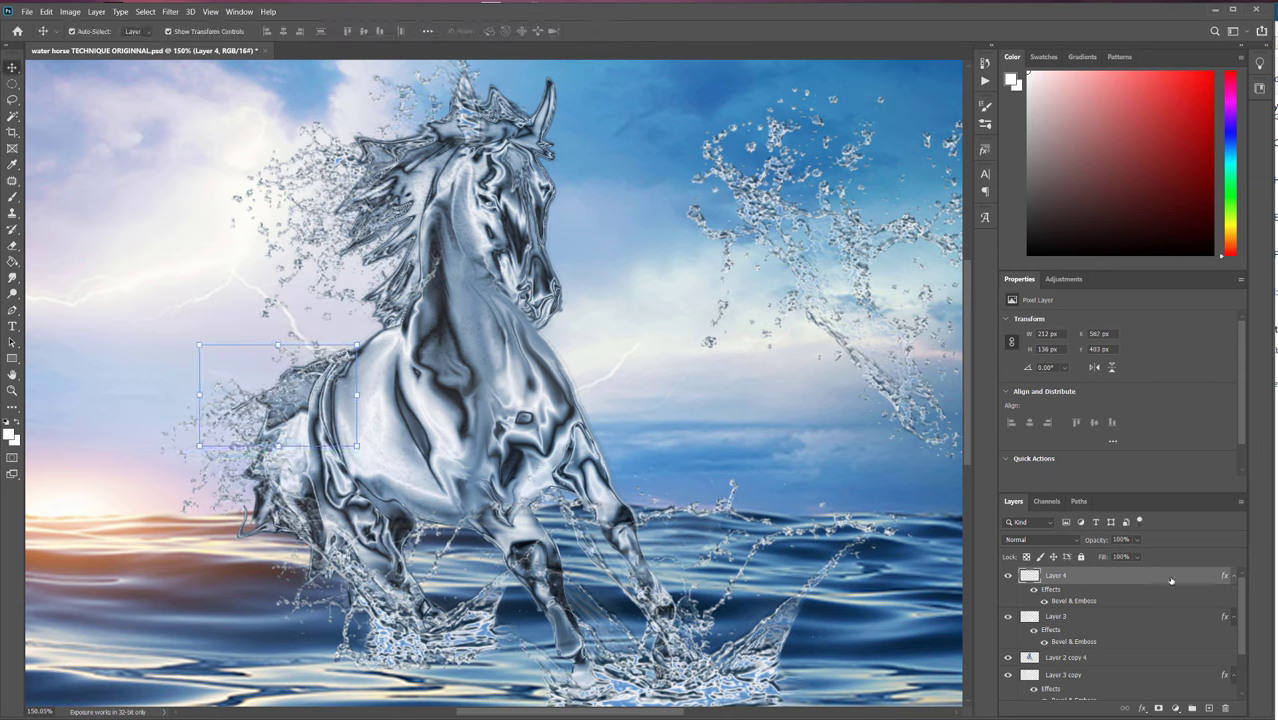
Duplicate Layer 4, rotate the copy about -21°, and shift it lower on the tail.
left_click_drag(1171, 581, 1212, 707)
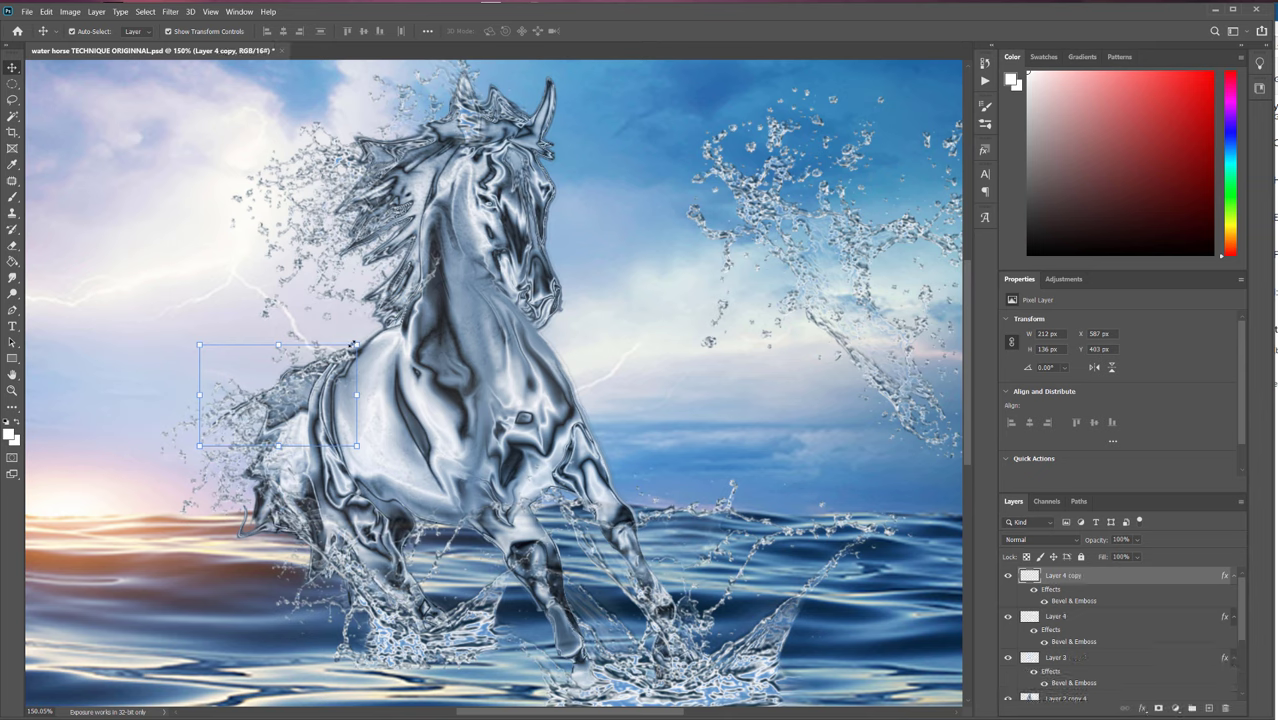
left_click_drag(368, 334, 350, 298)
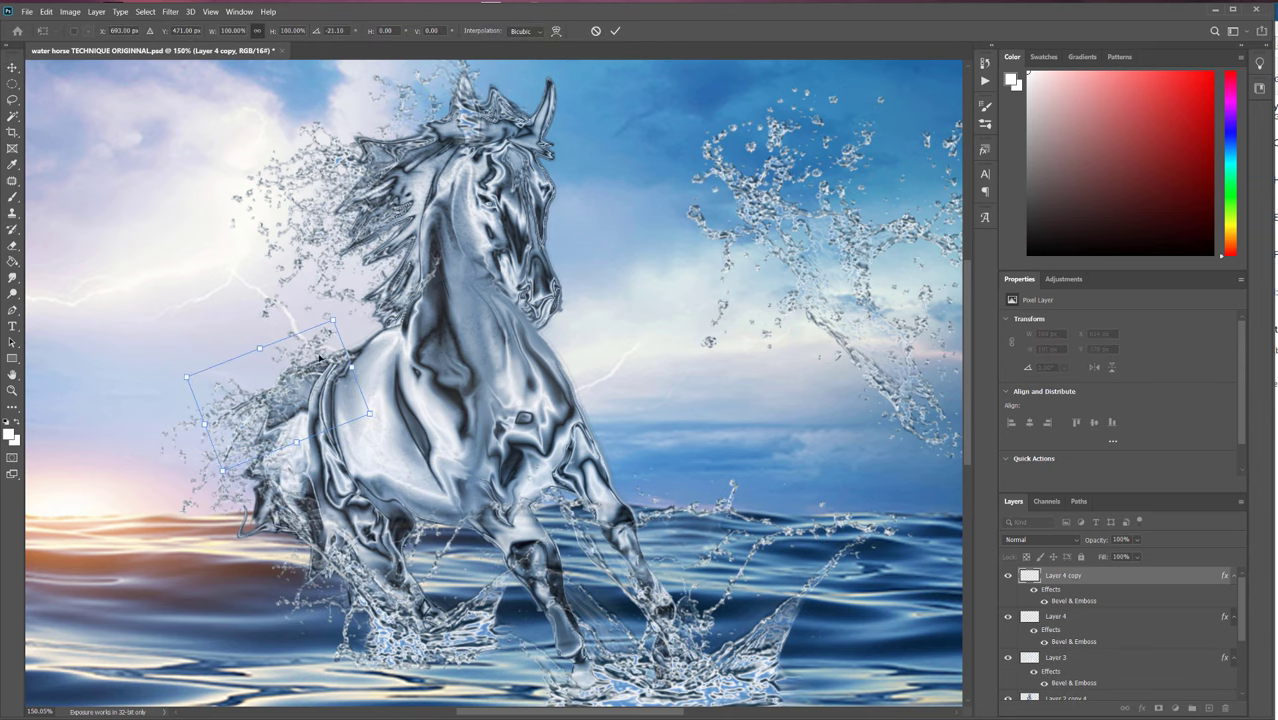
left_click_drag(321, 341, 310, 377)
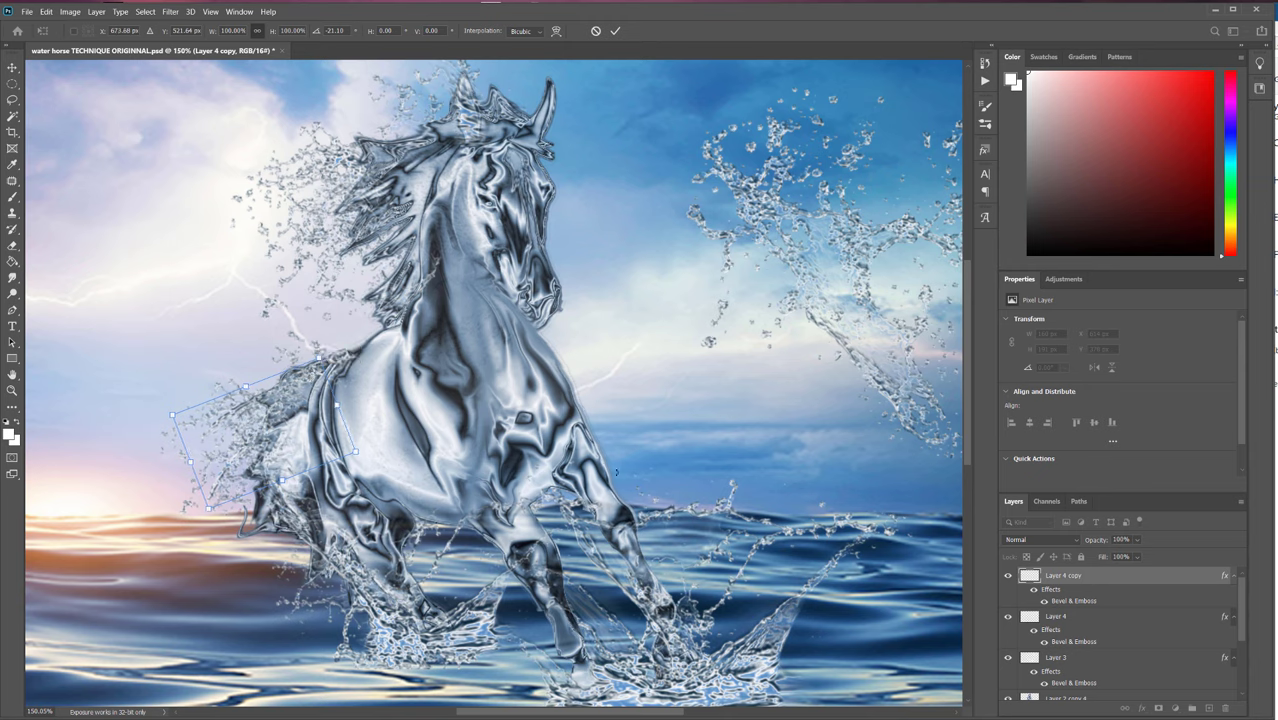
key("Return")
Duplicate Layer 4 copy, rotate the new splash about -23°, and move it down to the lower tail and hindquarters.
left_click_drag(1116, 598, 1207, 708)
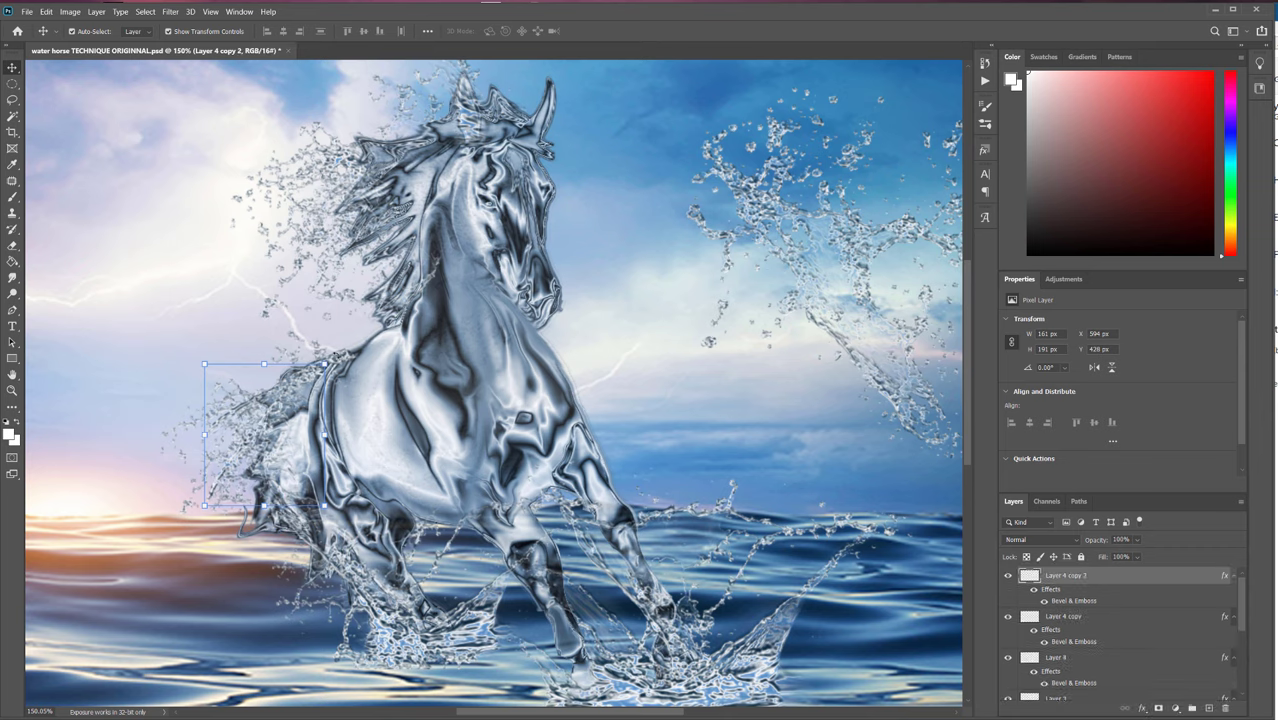
left_click_drag(340, 354, 308, 317)
left_click_drag(279, 374, 284, 414)
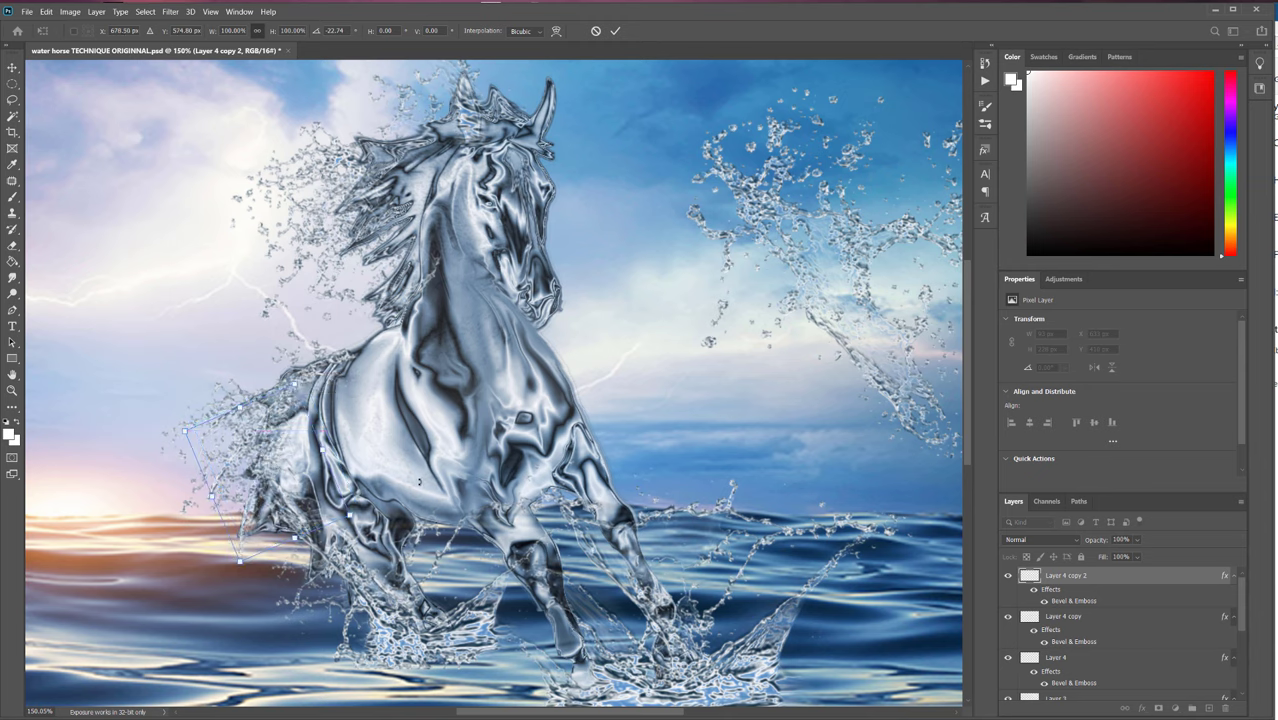
key("Return")
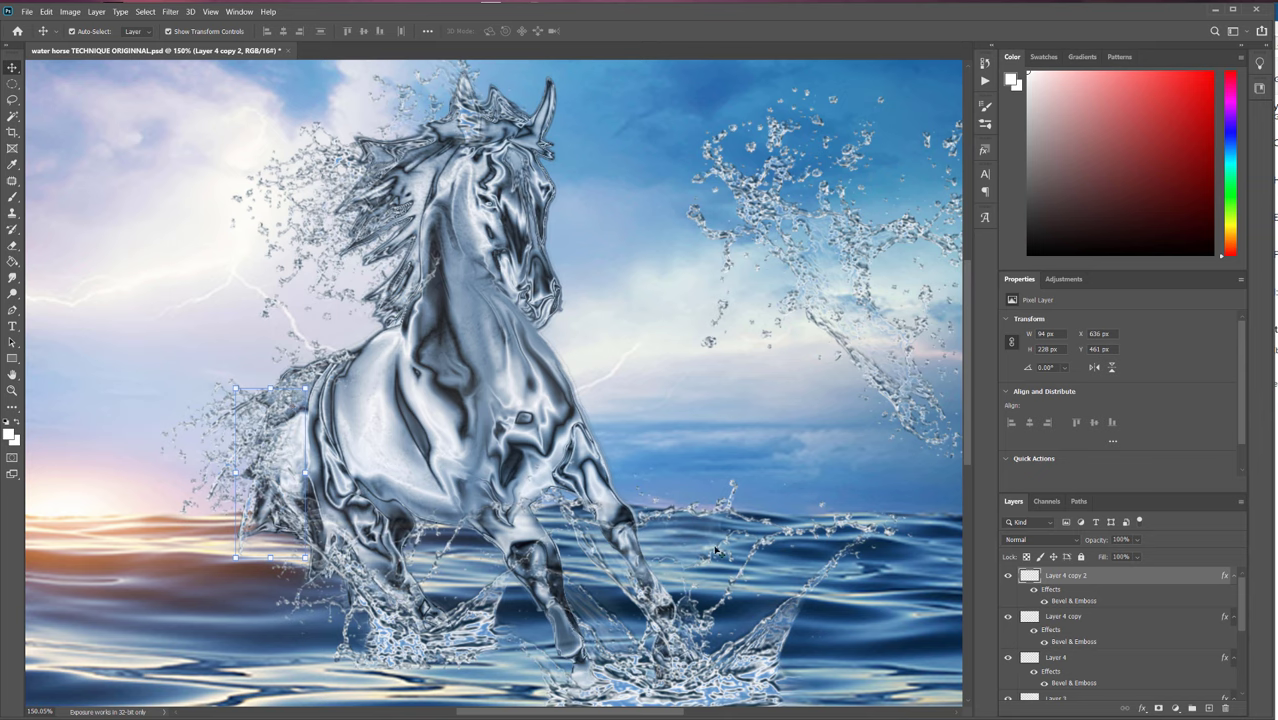
Warp Layer 4 copy 2 by bending the splash's horse-side edge inward so it curves along the tail.
left_click(84, 12)
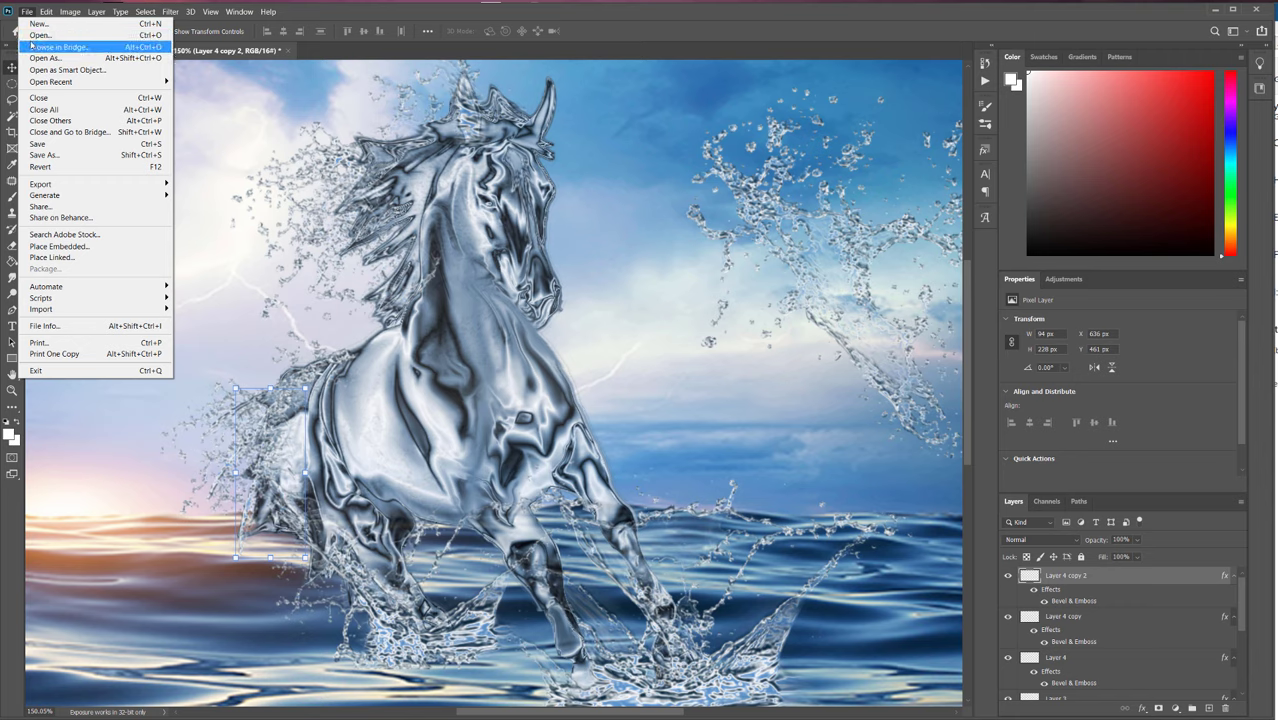
mouse_move(84, 281)
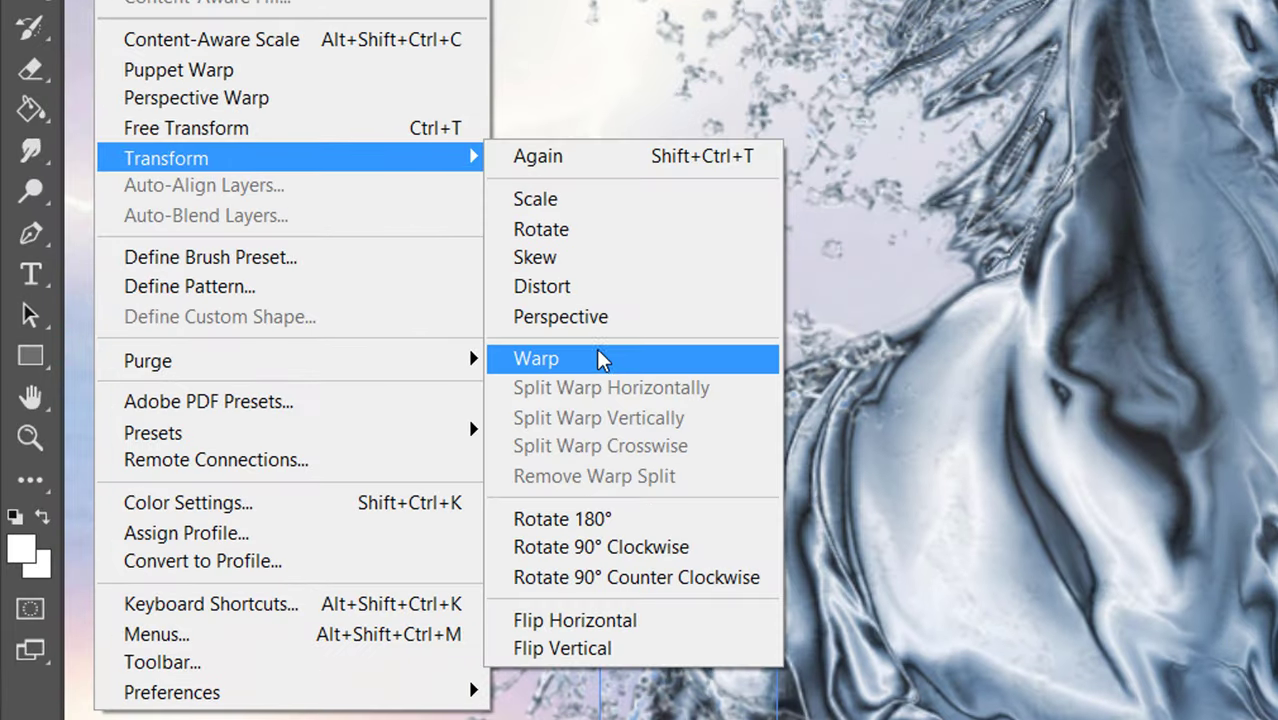
left_click(596, 358)
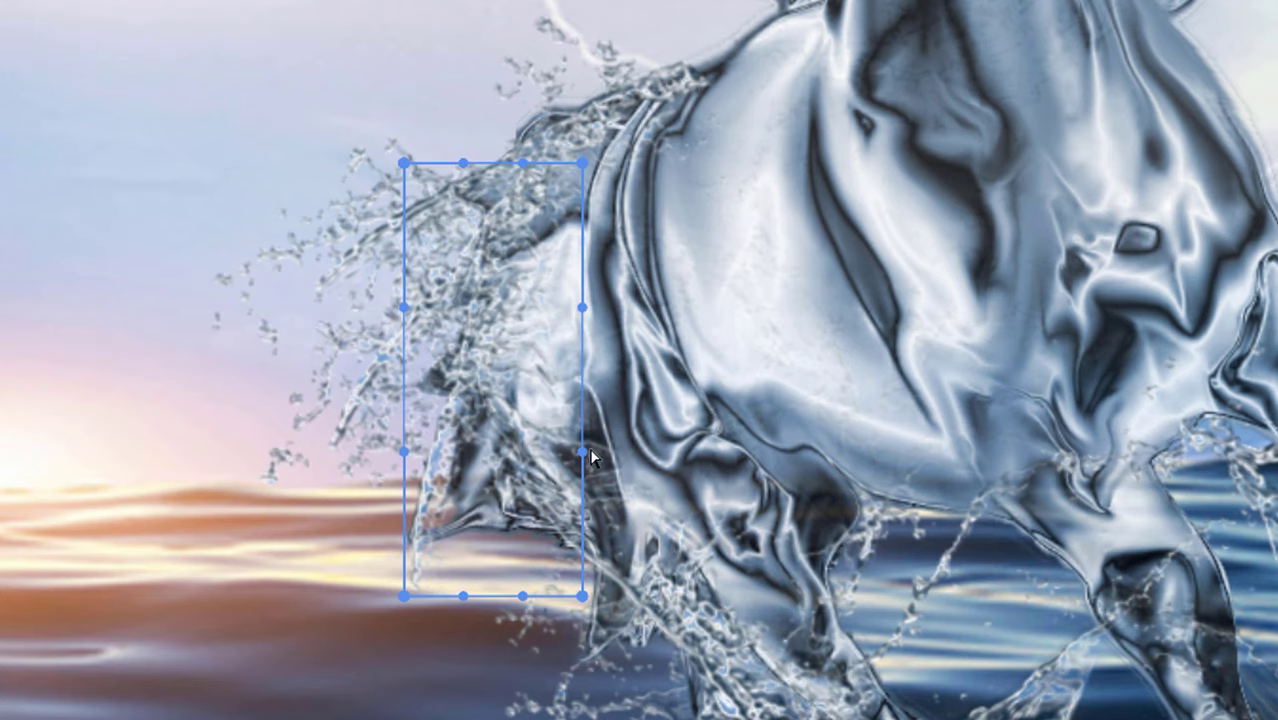
left_click_drag(588, 450, 445, 365)
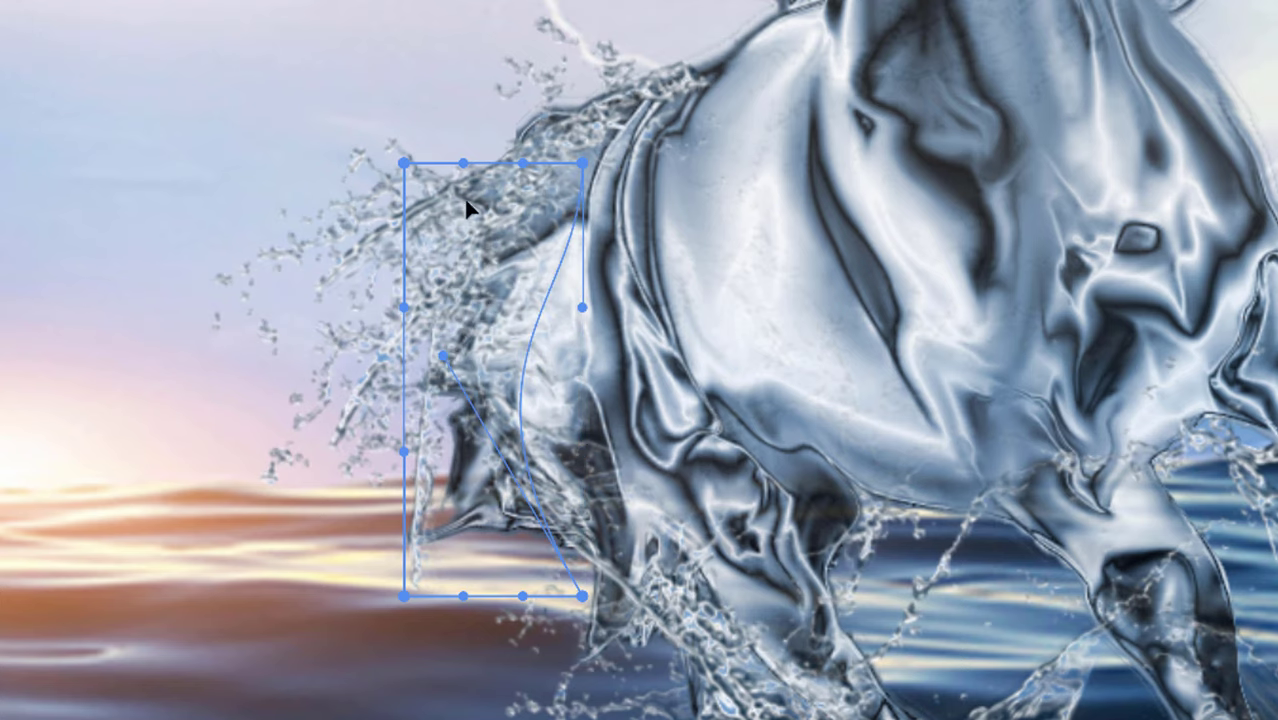
key("Return")
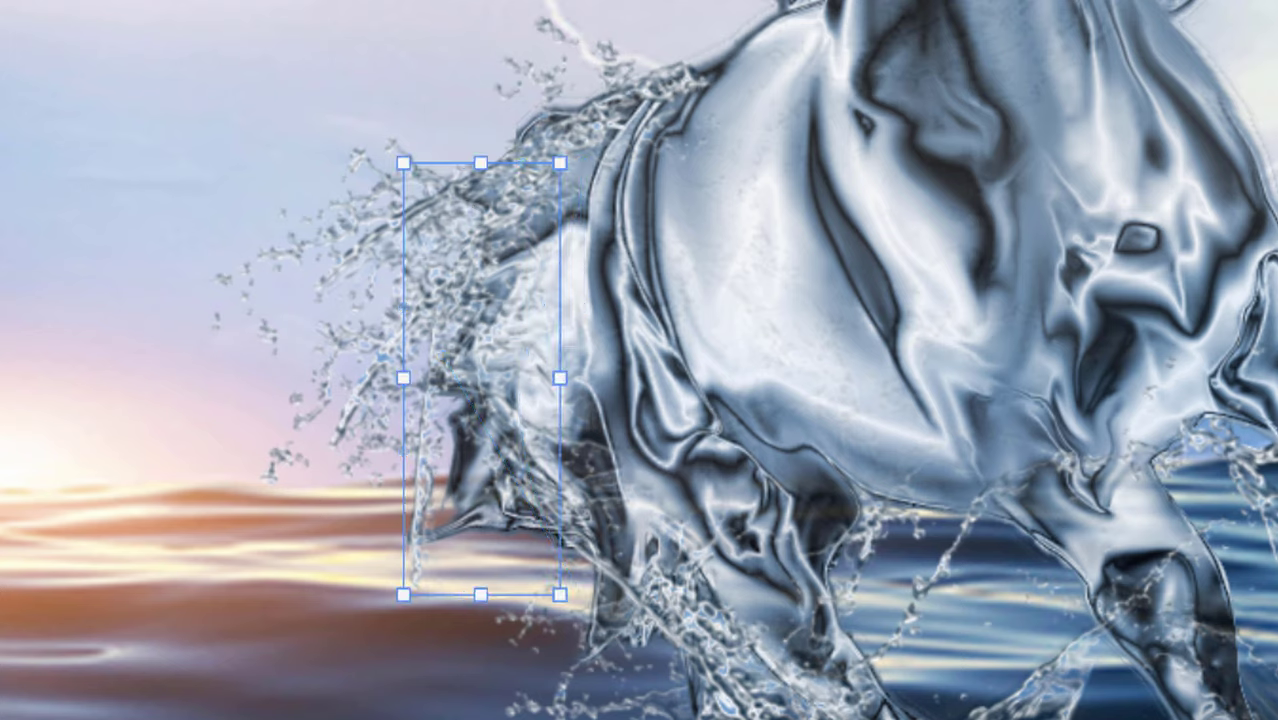
Warp the splash on the upper tail by pulling its upper edge outward and bending its horse-side edge inward.
left_click(476, 281)
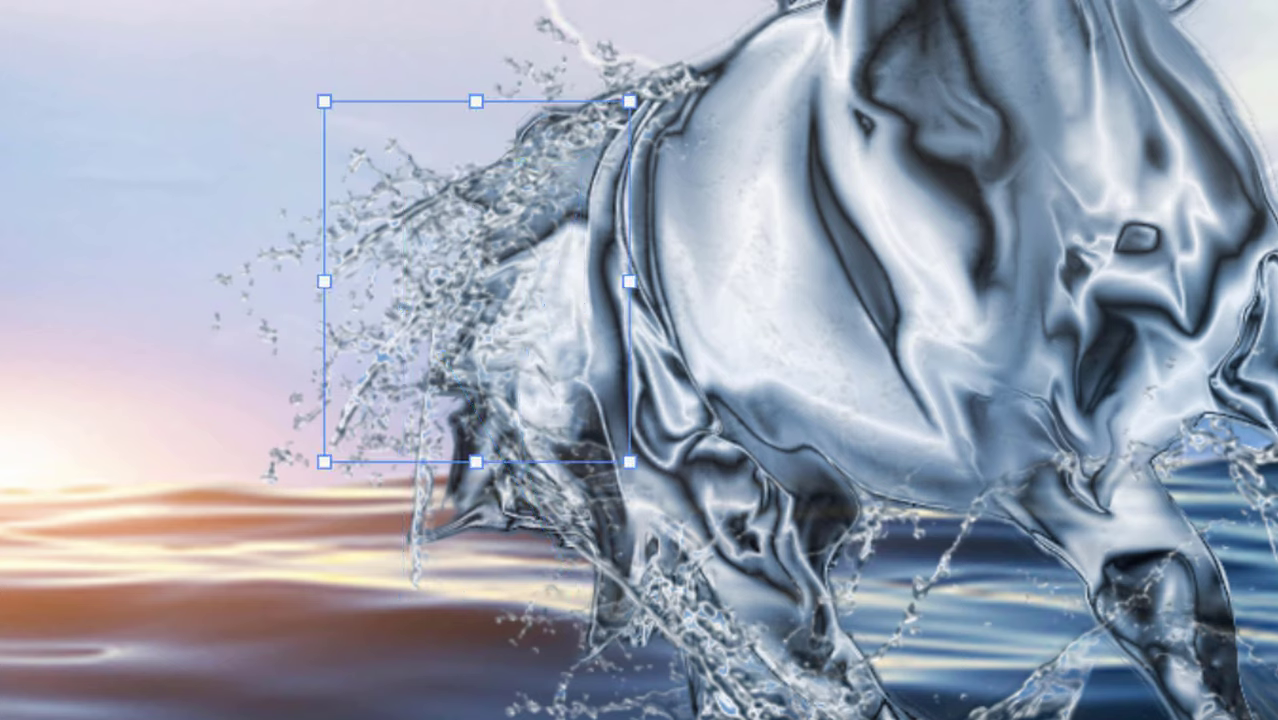
key("alt+e")
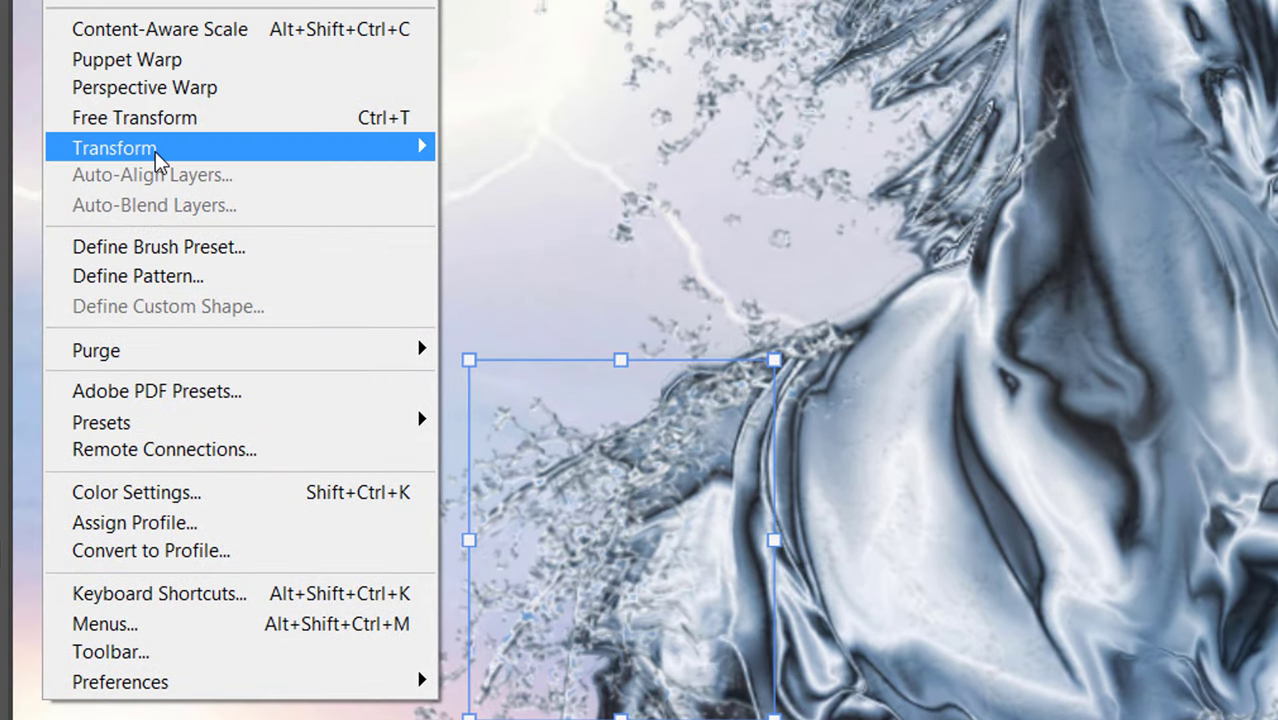
mouse_move(420, 154)
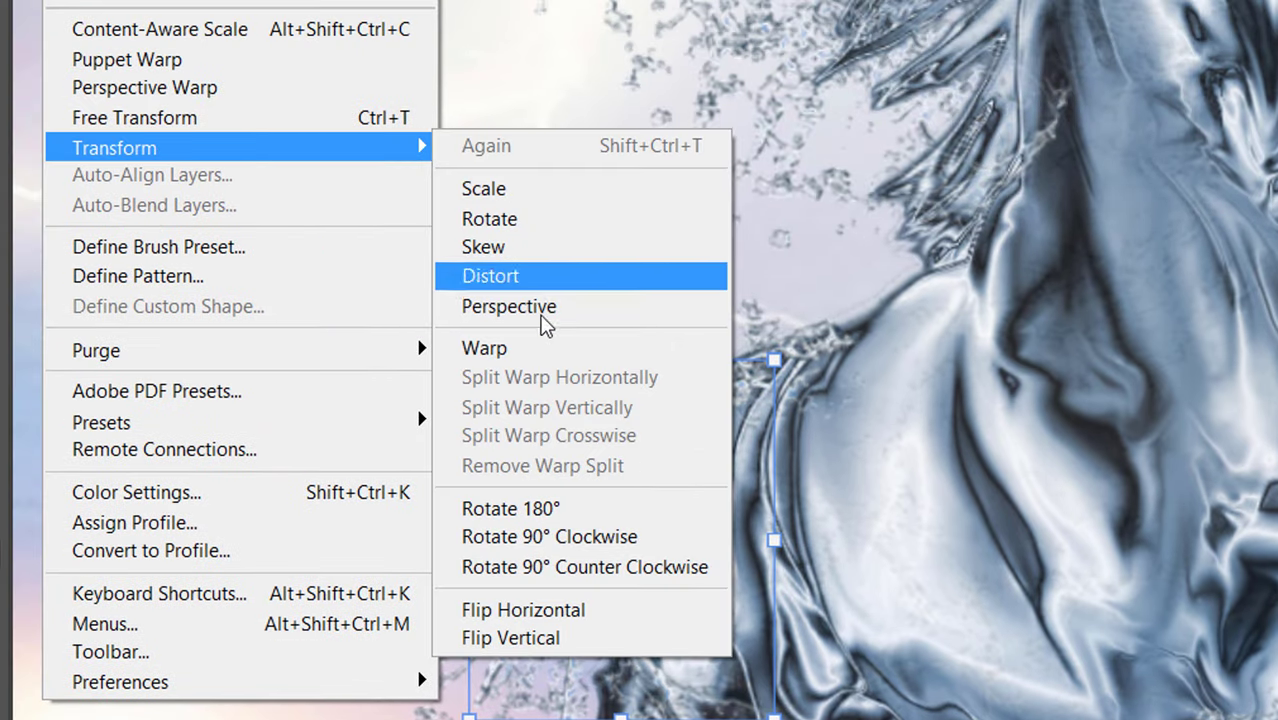
left_click(551, 345)
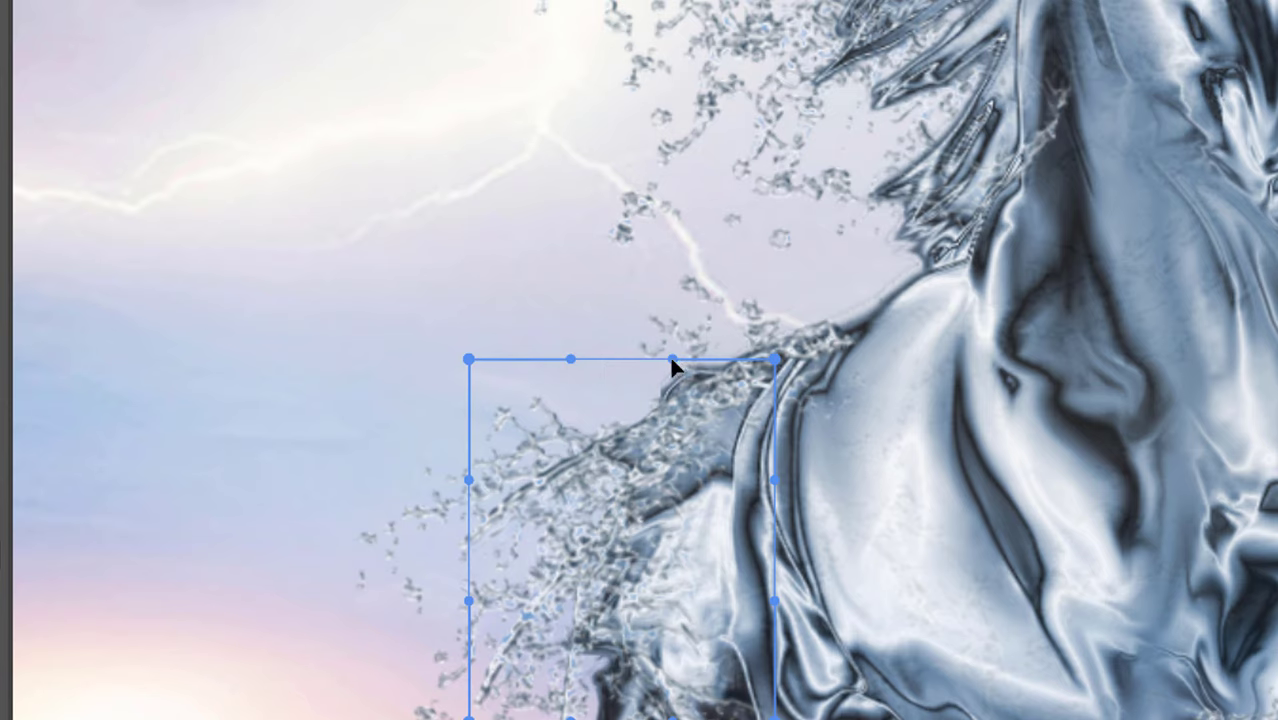
left_click_drag(672, 359, 485, 386)
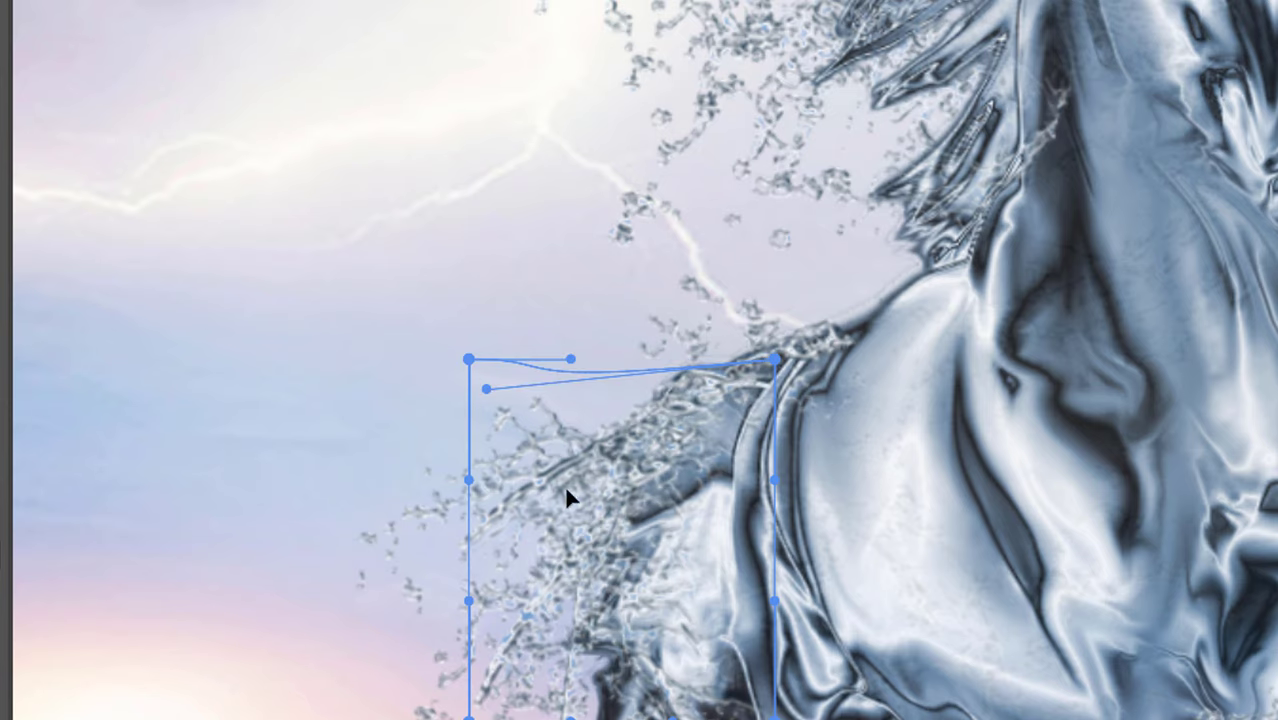
left_click_drag(636, 580, 600, 594)
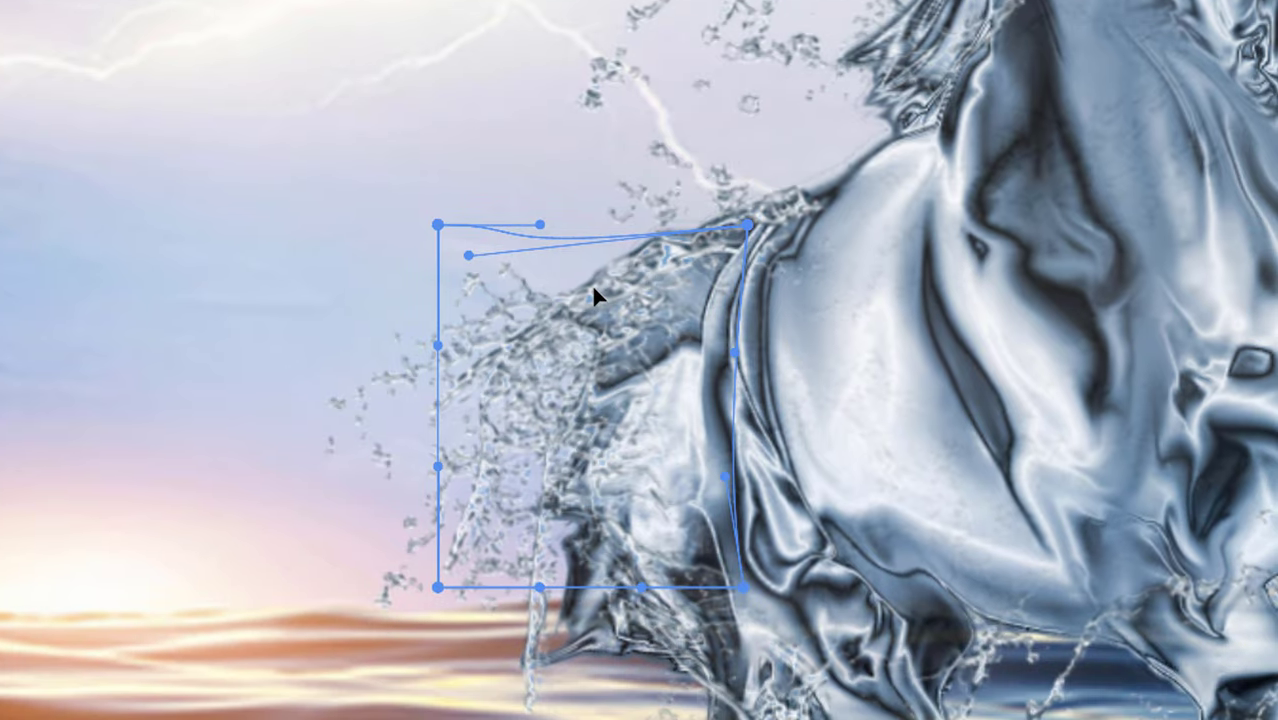
key("Return")
Duplicate the warped tail splash and place copies along the horse's mane and down the back of its neck.
left_click_drag(609, 300, 638, 287)
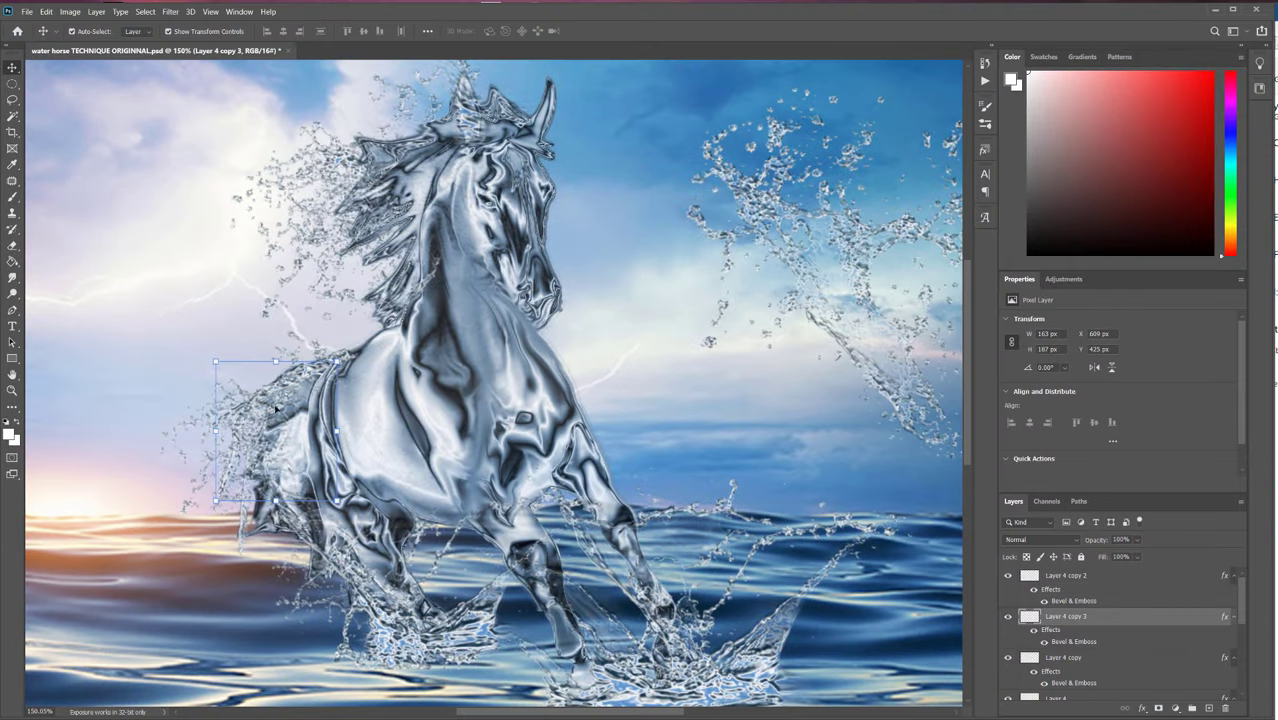
left_click_drag(290, 381, 447, 133)
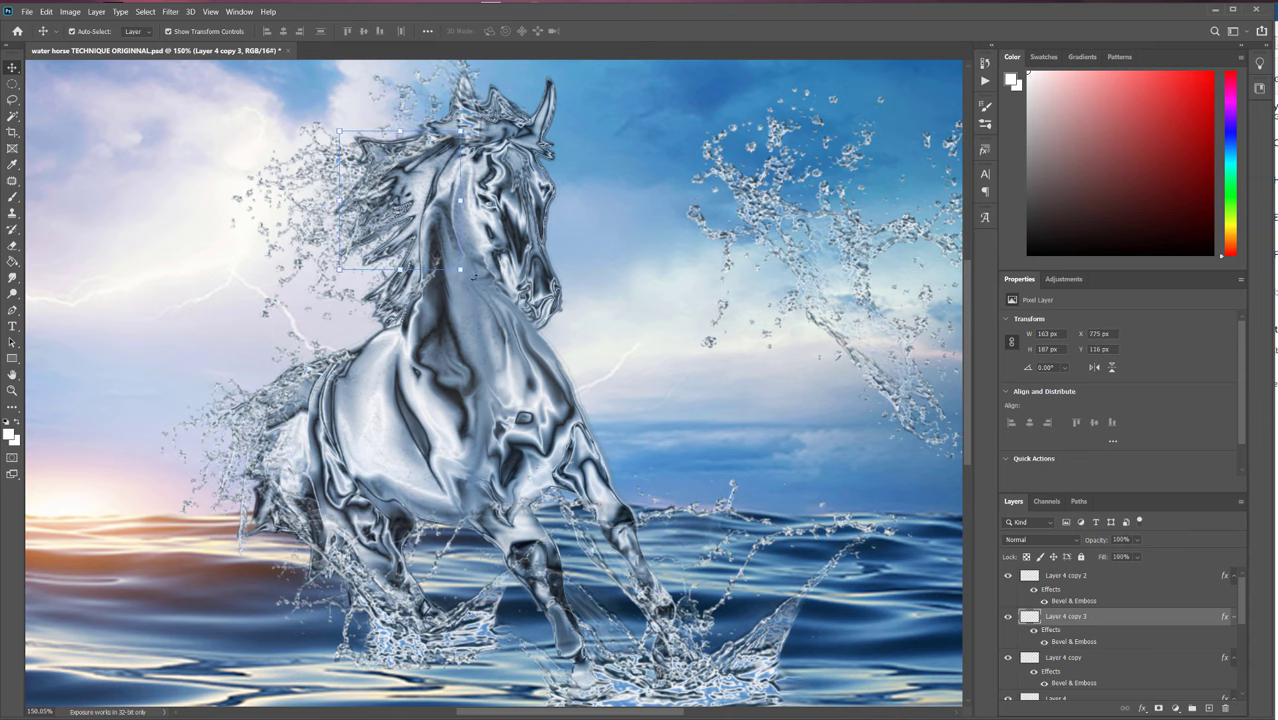
left_click_drag(474, 277, 428, 300)
left_click_drag(432, 168, 397, 196)
key("Return")
left_click_drag(472, 280, 392, 235)
key("Return")
Erase the large loose splash in the sky in front of the horse from Layer 3 and Layer 3 copy.
scroll(580, 216, "down", 7)
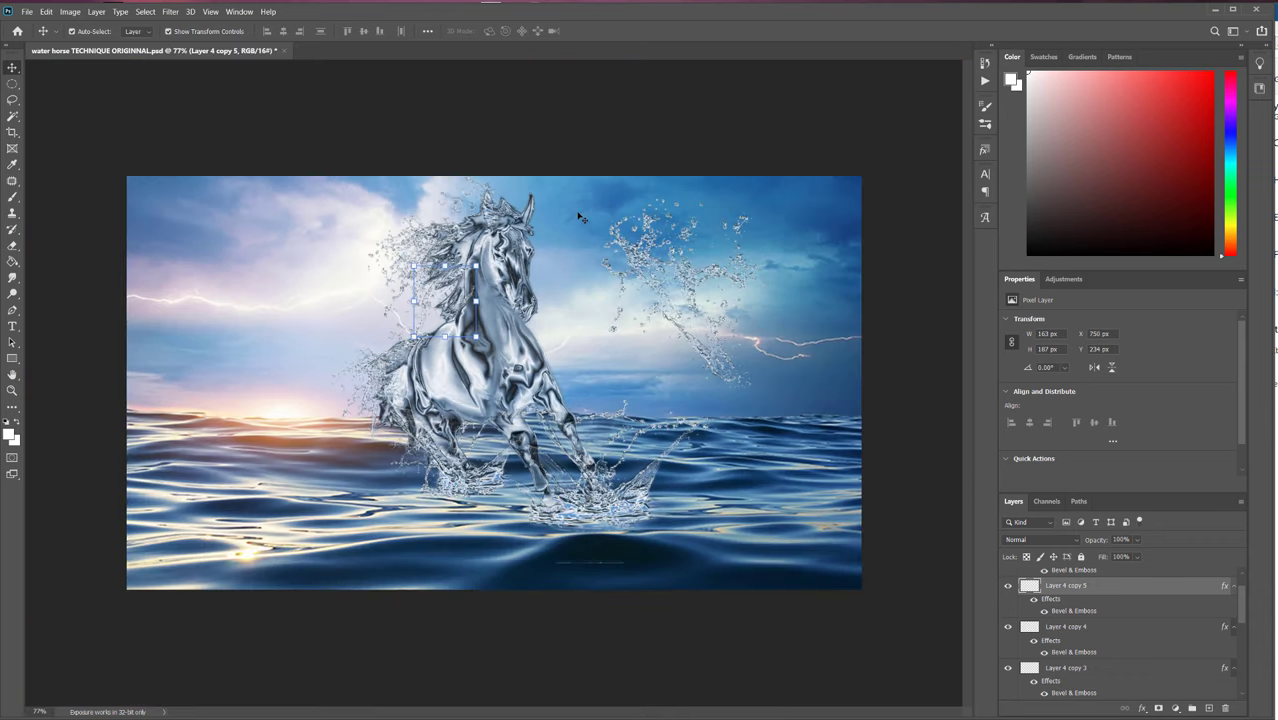
scroll(578, 217, "up", 3)
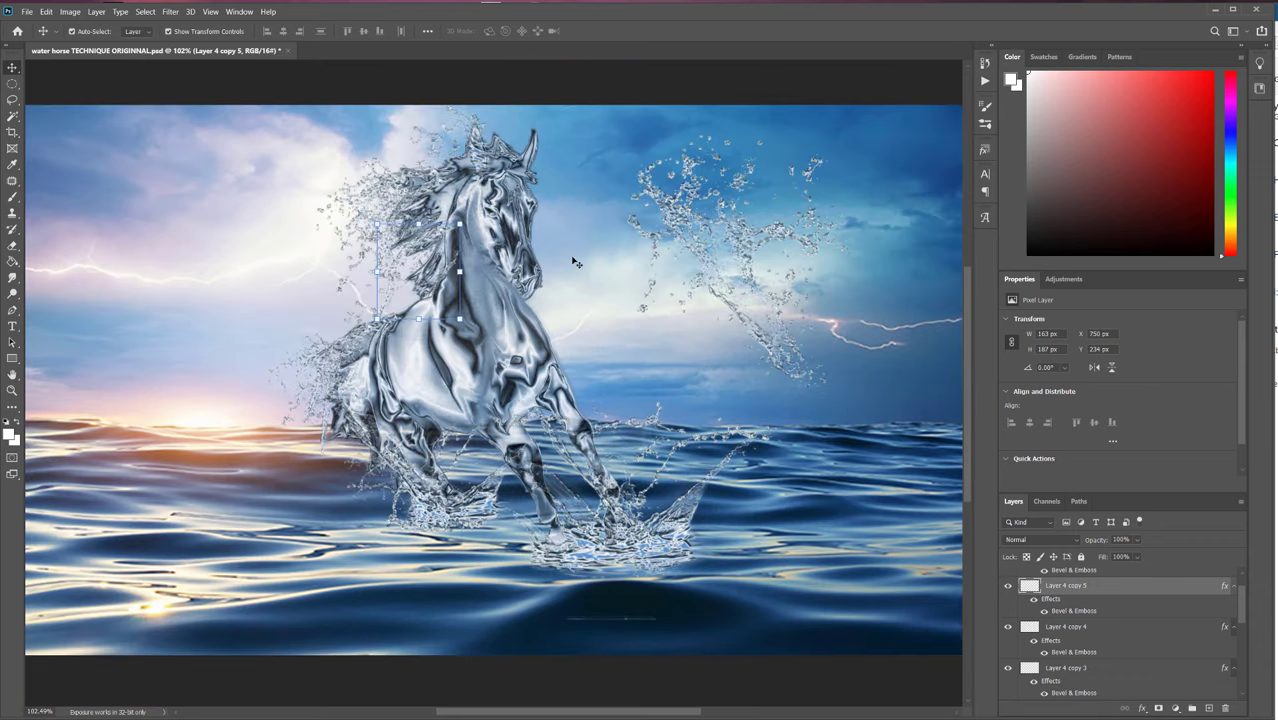
left_click(575, 262)
scroll(756, 244, "down", 2)
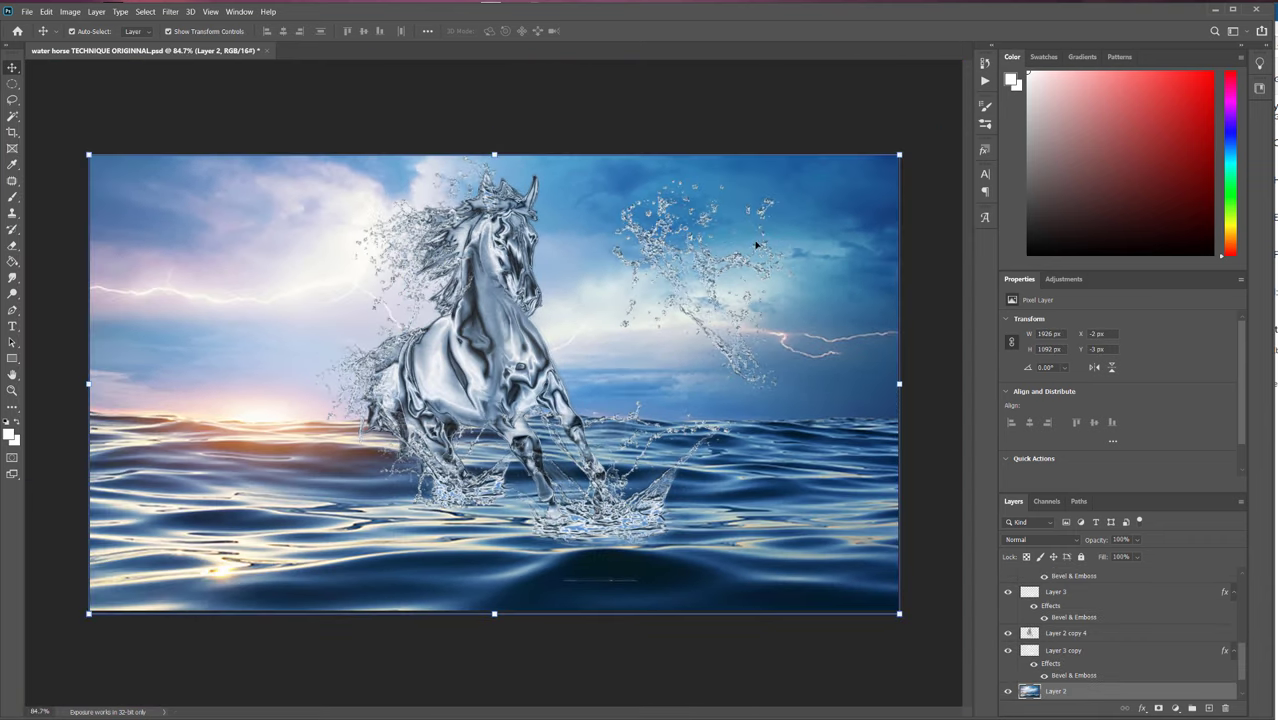
left_click(682, 252)
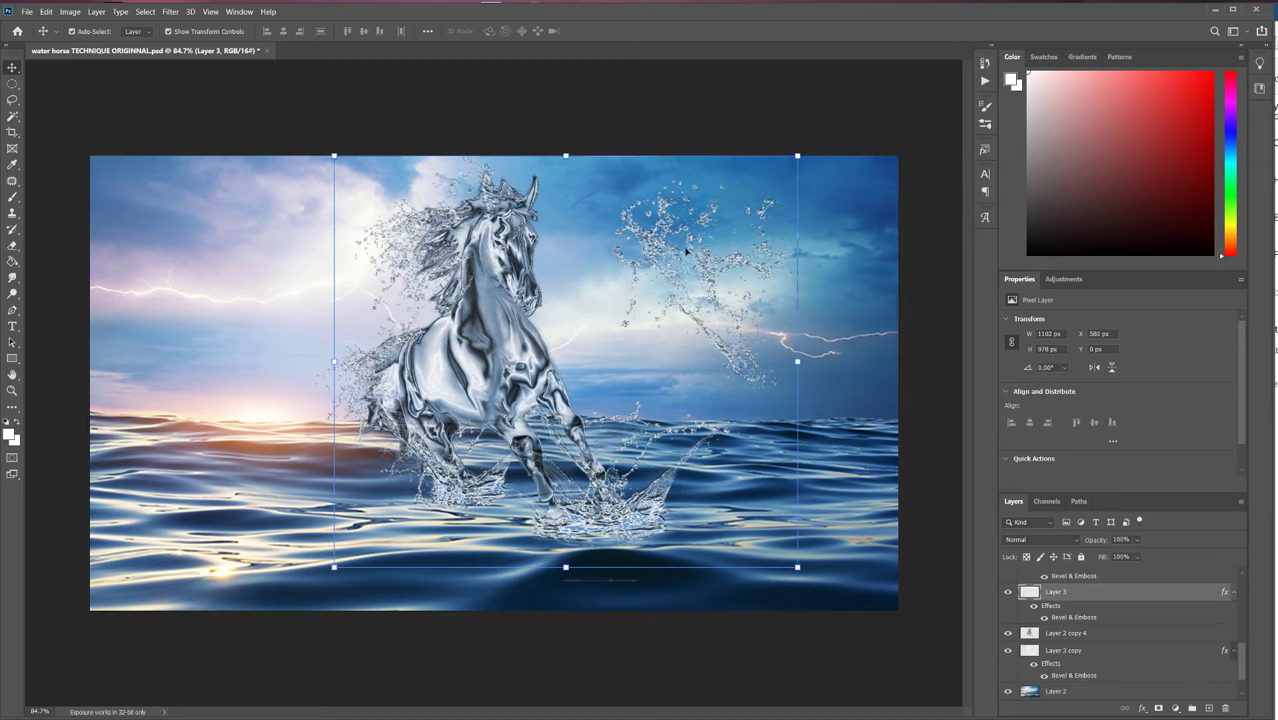
left_click(12, 245)
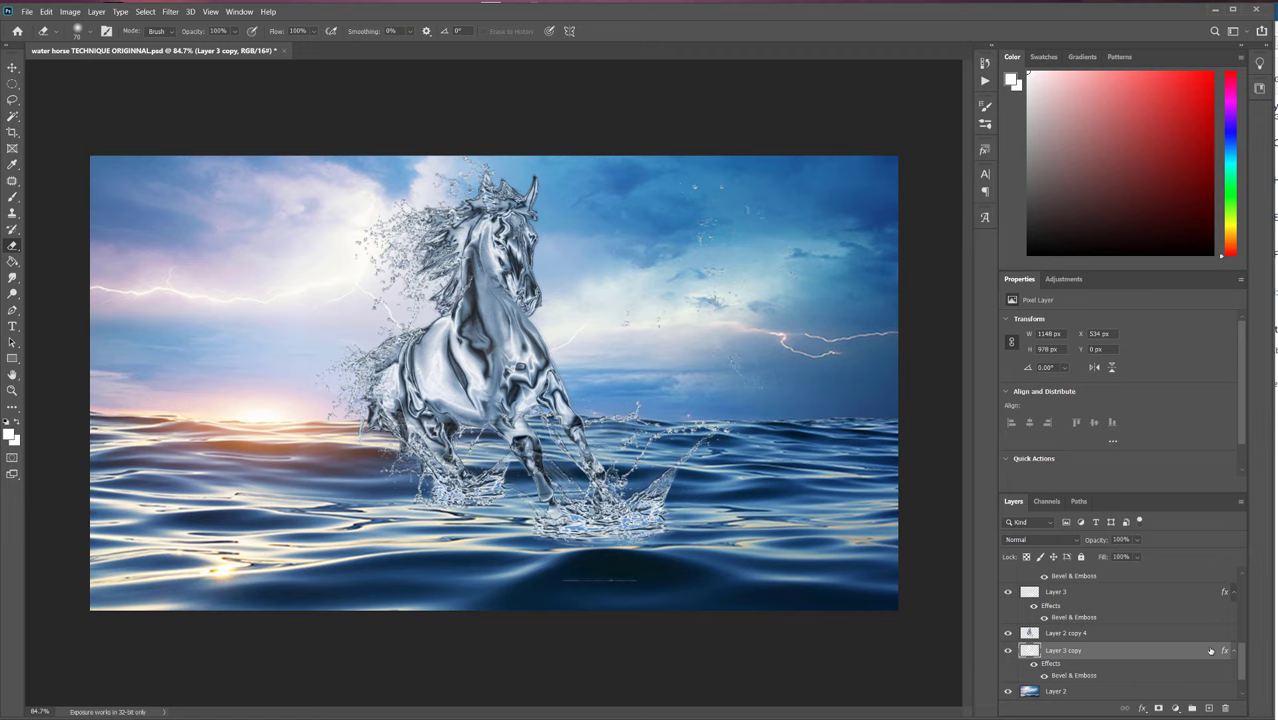
Select Layer 4 copy 2 and set up the Brush tool with the 2500 px water-splash brush.
scroll(1211, 651, "up", 5)
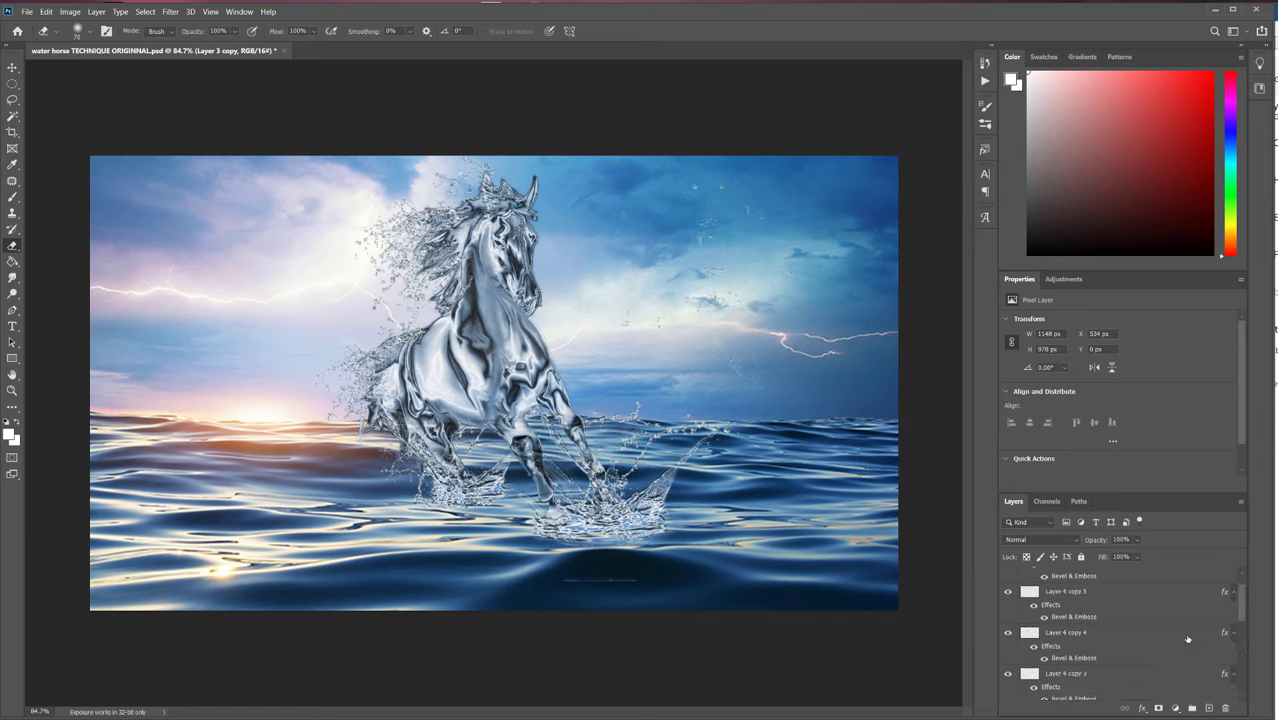
left_click(1111, 580)
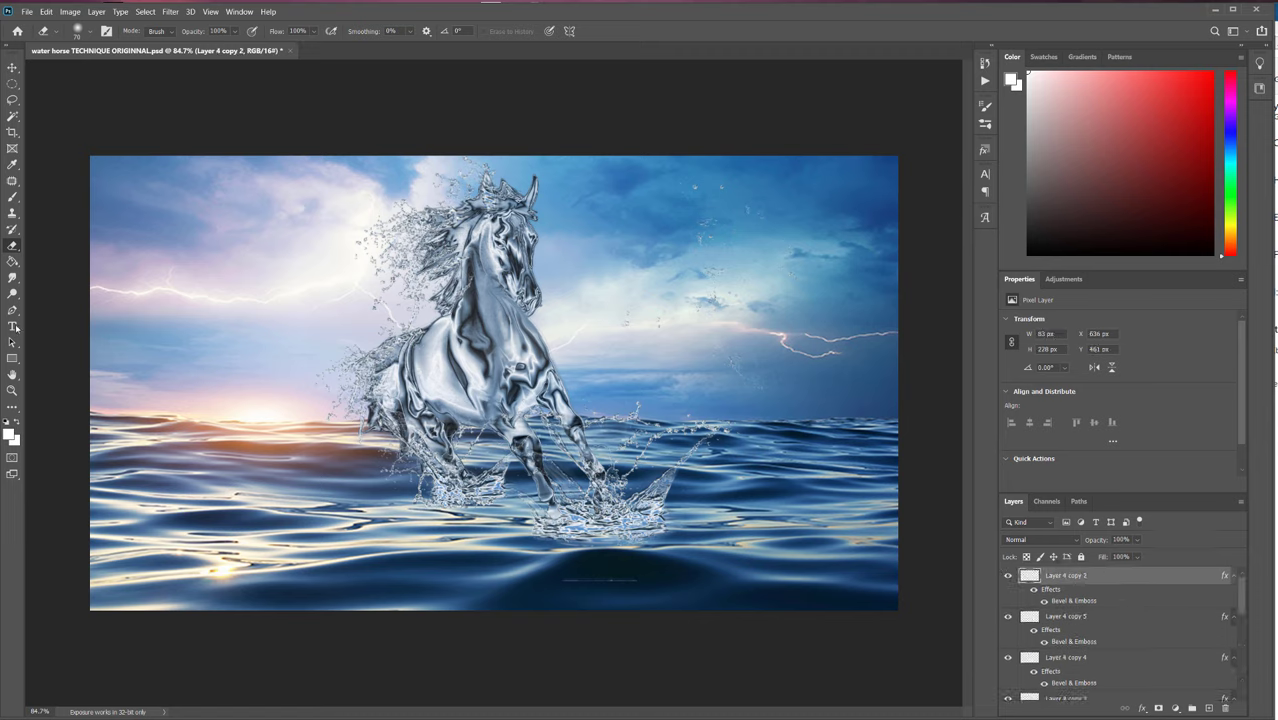
left_click(12, 197)
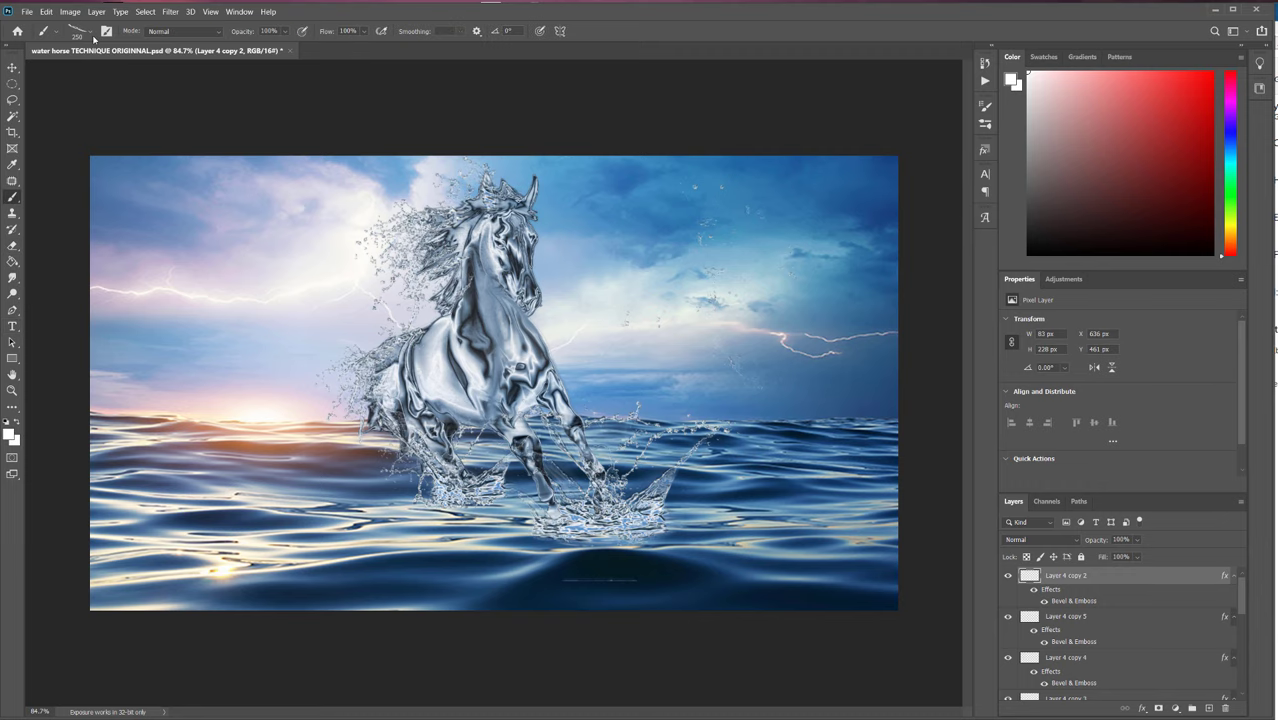
left_click(92, 33)
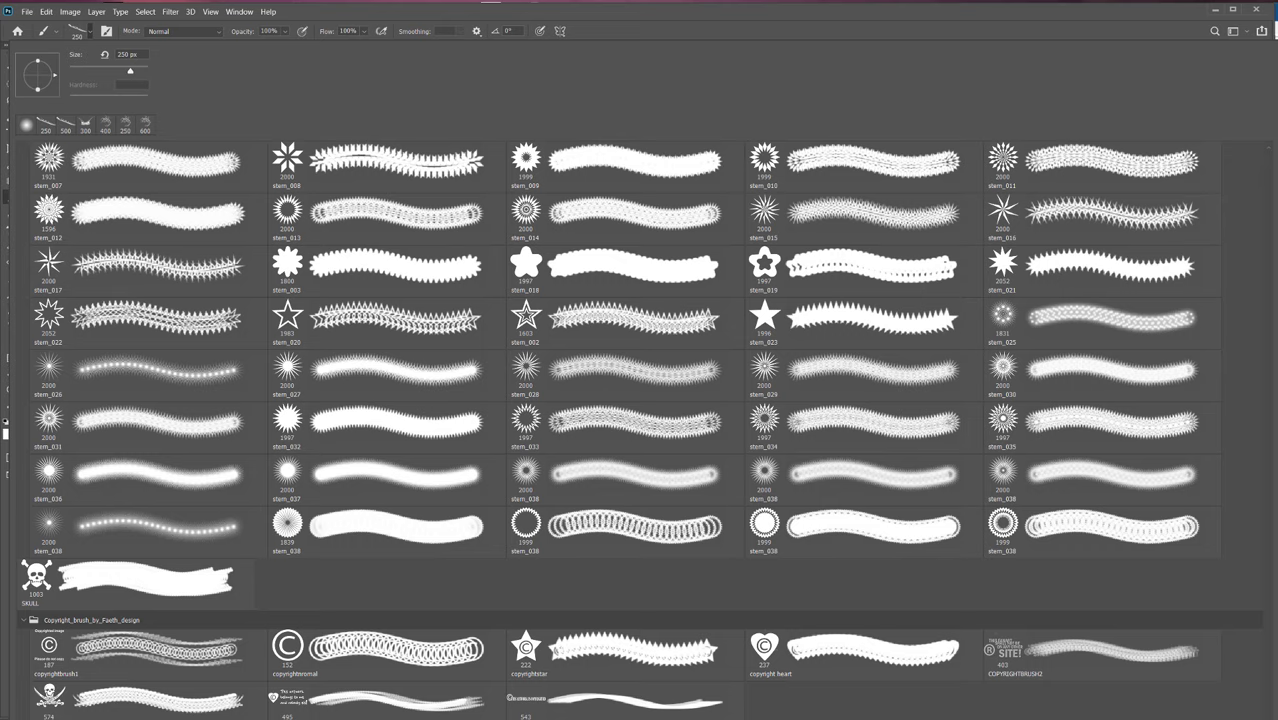
scroll(639, 430, "down", 3)
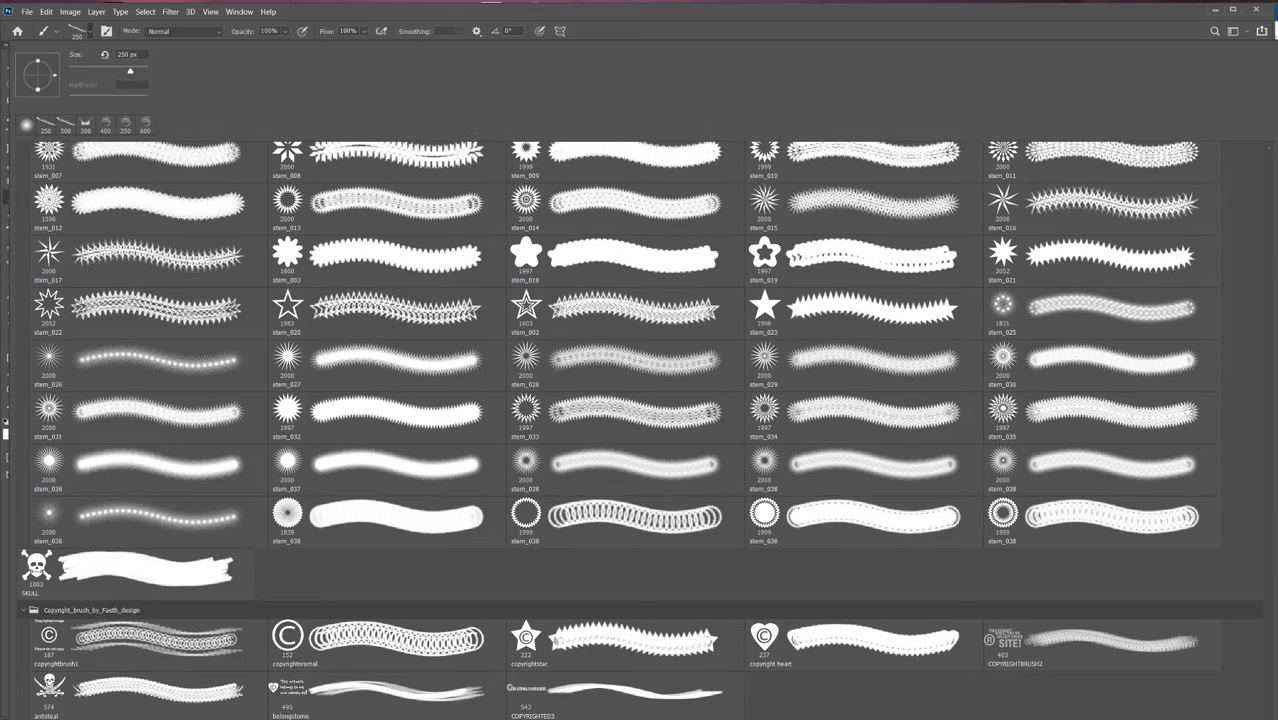
key("Escape")
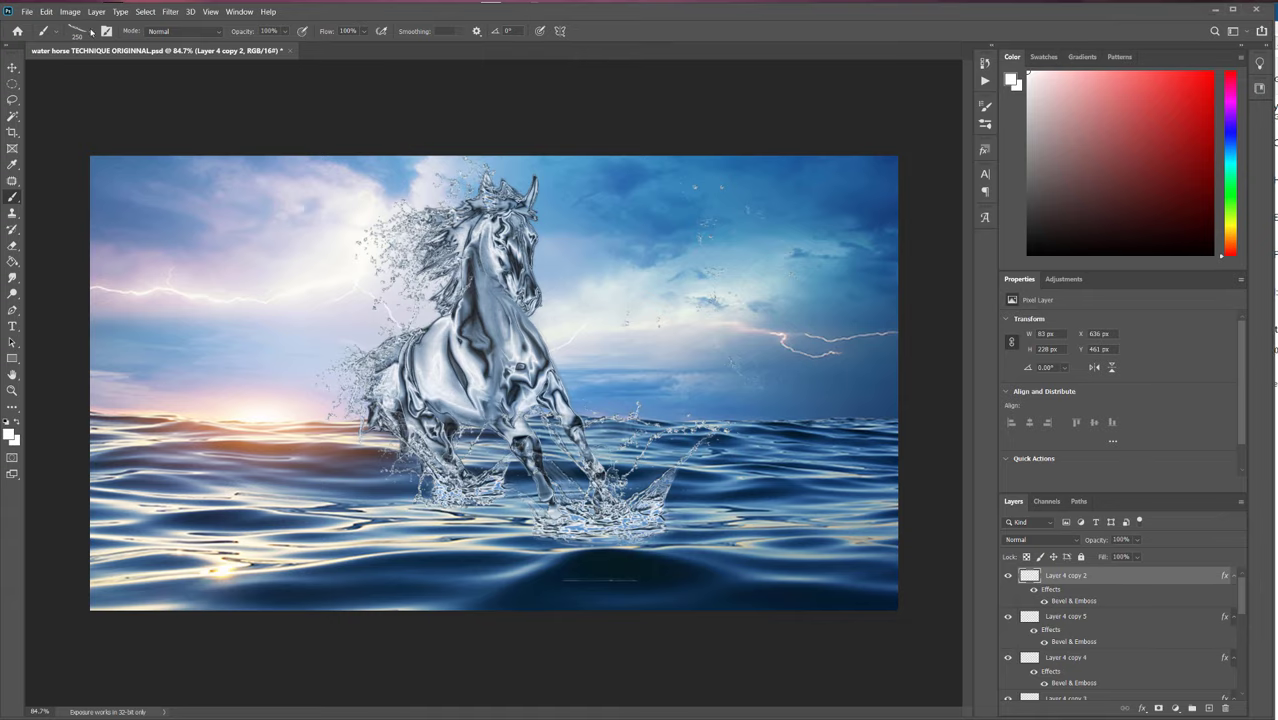
left_click(92, 33)
scroll(639, 430, "down", 2)
key("Return")
left_click(646, 573)
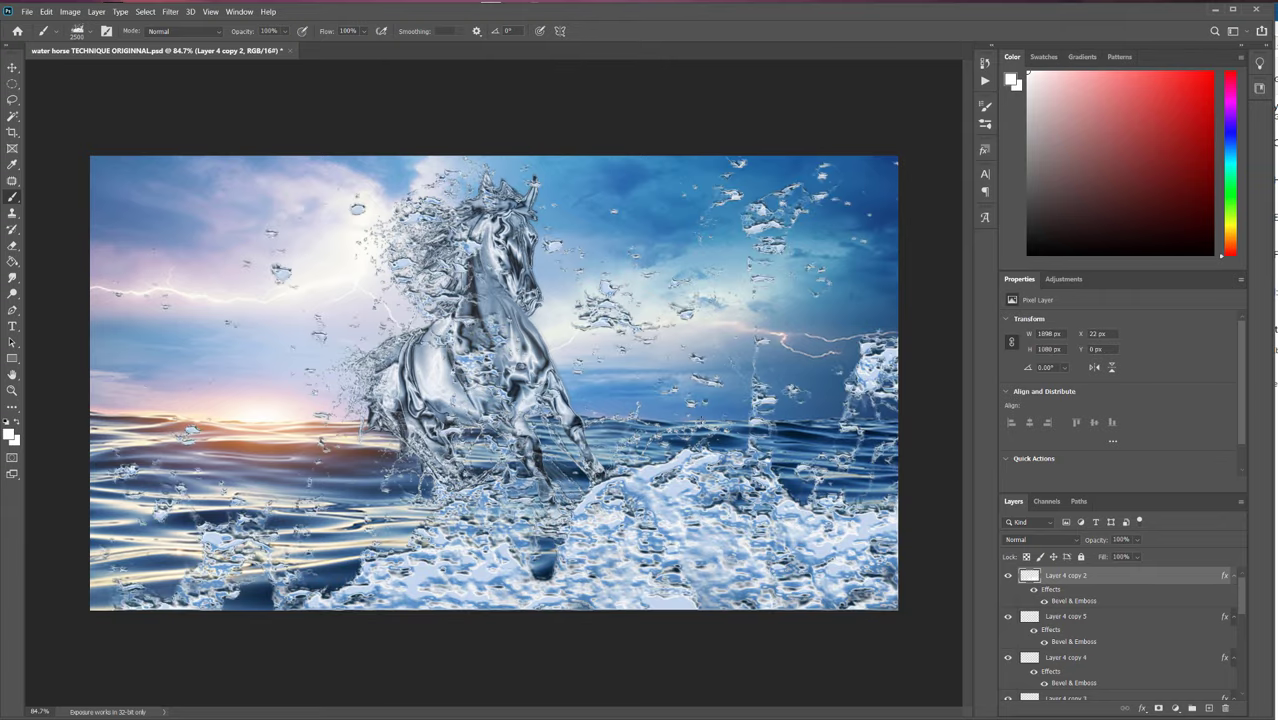
left_click(46, 11)
left_click(72, 24)
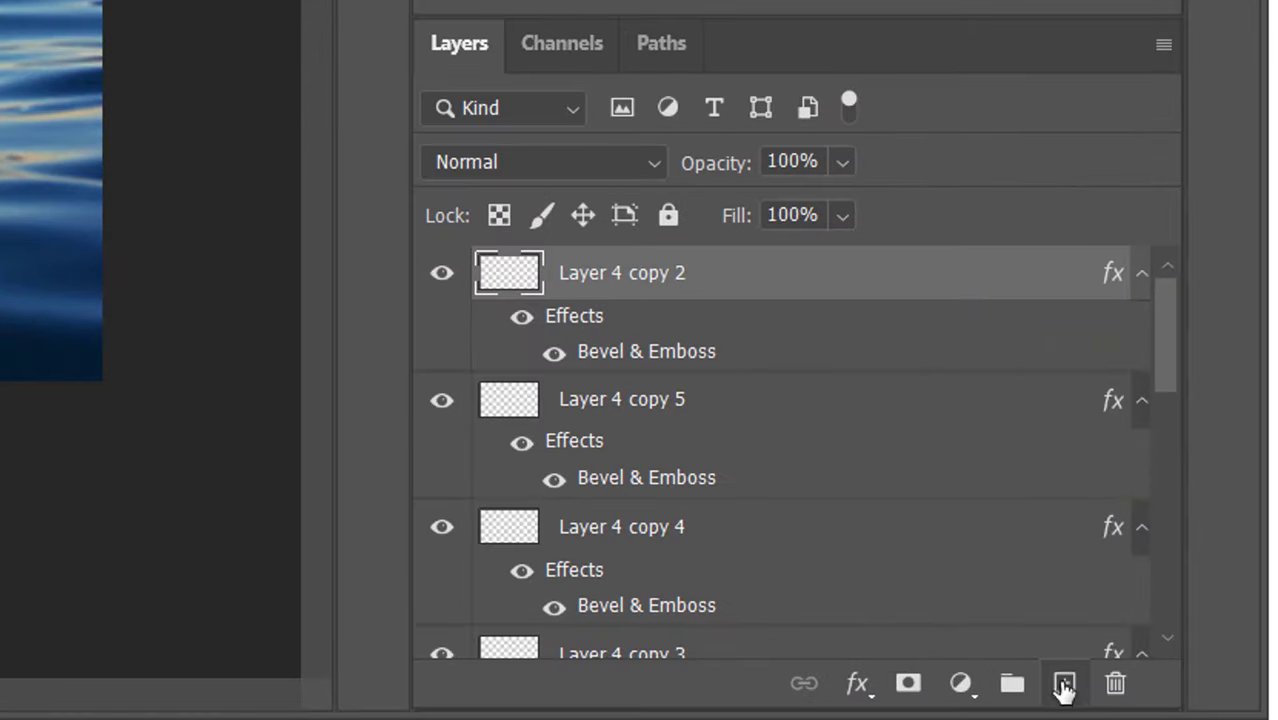
Create a new layer above Layer 4 copy 2 and copy that layer's Bevel & Emboss style onto it.
left_click(1209, 708)
left_click(1041, 348)
right_click(1041, 348)
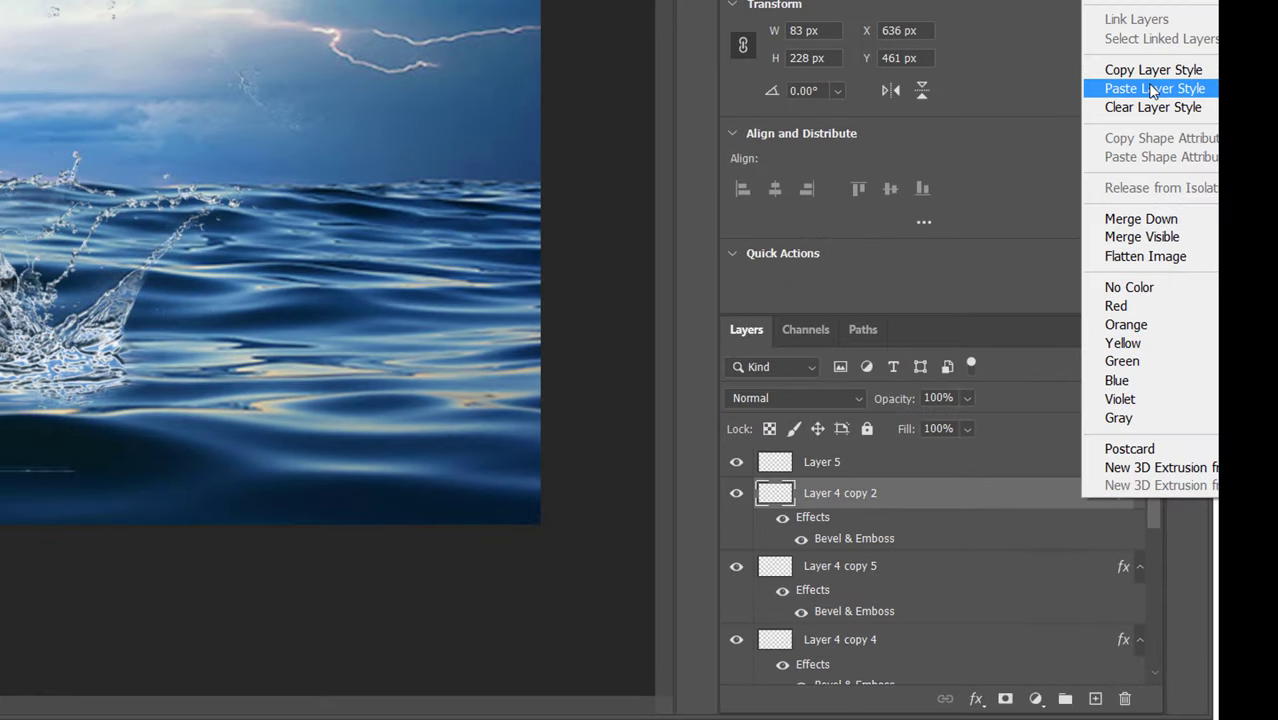
left_click(1150, 70)
left_click(999, 462)
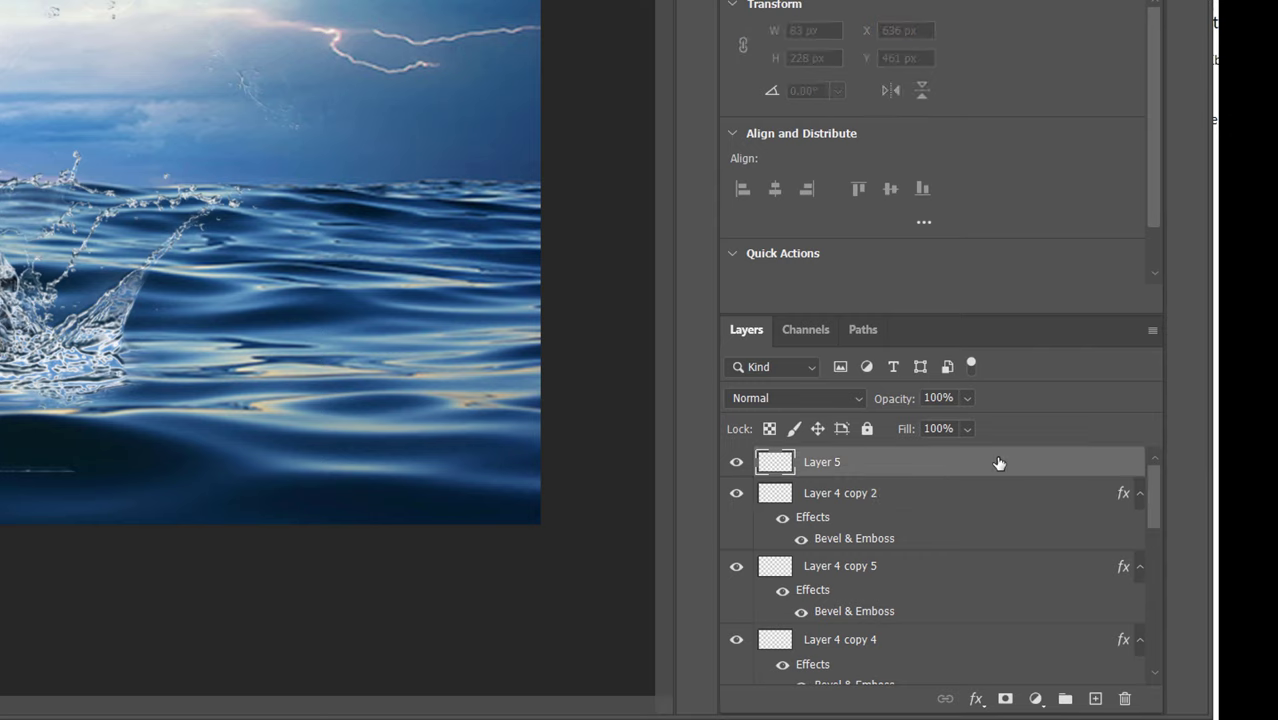
right_click(999, 462)
left_click(1058, 75)
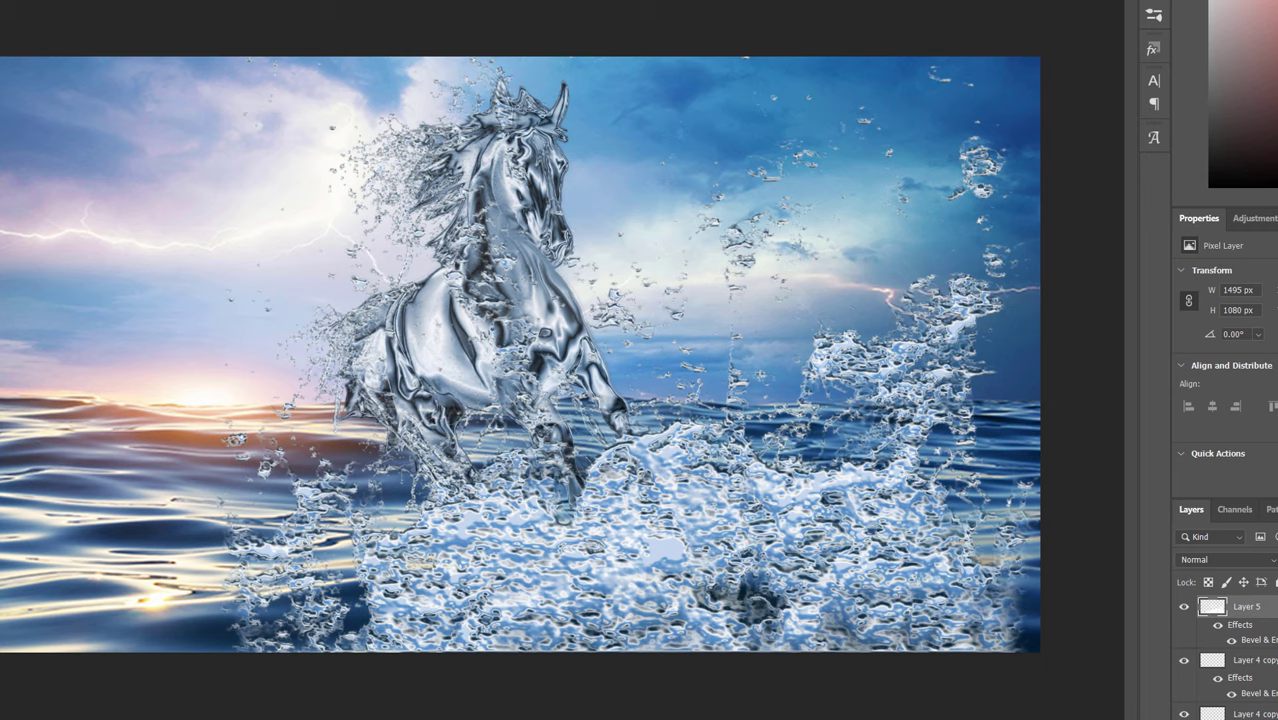
Erase the excess Layer 5 splash covering the sea and rising into the sky in front of the horse.
left_click_drag(1061, 665, 722, 653)
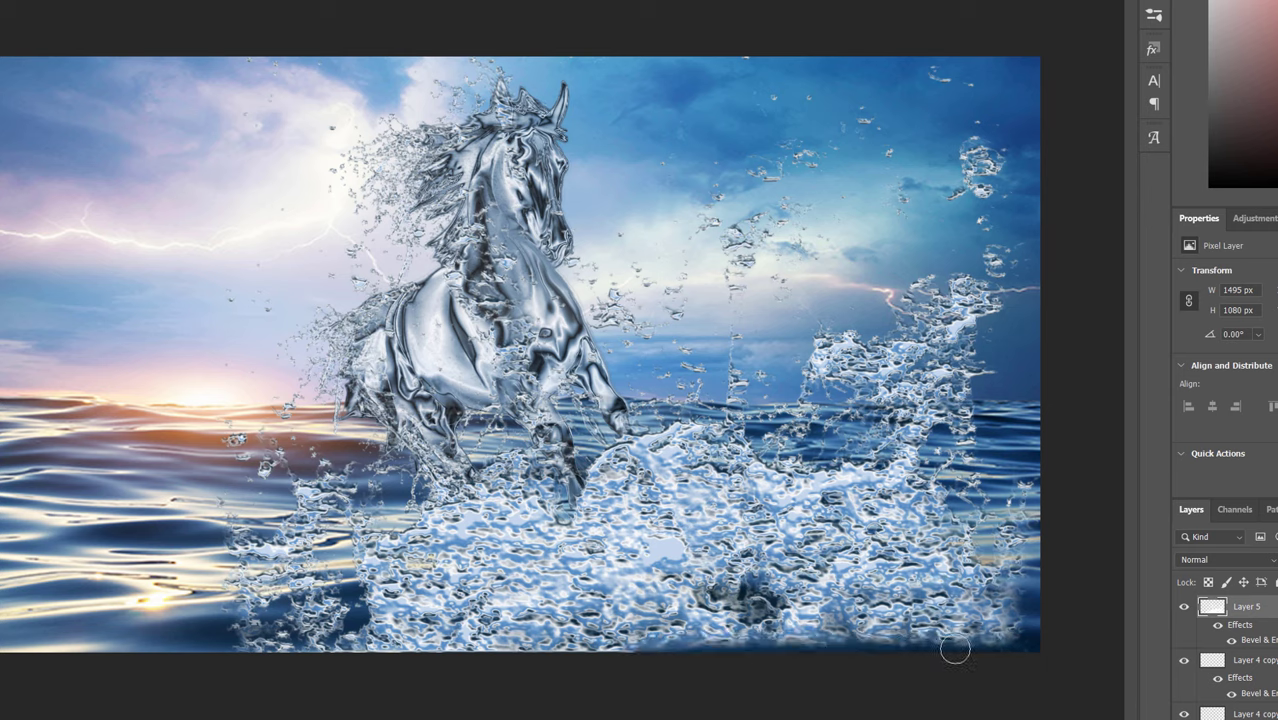
mouse_move(955, 650)
left_mouse_down()
mouse_move(999, 629)
mouse_move(1013, 593)
left_mouse_up()
mouse_move(1005, 580)
left_mouse_down()
mouse_move(917, 618)
mouse_move(692, 639)
mouse_move(542, 675)
mouse_move(567, 599)
mouse_move(317, 569)
mouse_move(325, 659)
mouse_move(264, 603)
mouse_move(245, 525)
mouse_move(373, 663)
mouse_move(331, 567)
mouse_move(463, 585)
mouse_move(469, 545)
mouse_move(286, 589)
mouse_move(372, 531)
mouse_move(322, 504)
mouse_move(326, 478)
mouse_move(454, 567)
mouse_move(520, 570)
mouse_move(536, 527)
mouse_move(577, 555)
mouse_move(642, 569)
mouse_move(636, 545)
mouse_move(608, 567)
mouse_move(800, 533)
mouse_move(764, 484)
mouse_move(744, 529)
mouse_move(765, 422)
mouse_move(713, 476)
mouse_move(926, 564)
mouse_move(971, 445)
mouse_move(971, 364)
mouse_move(1019, 485)
mouse_move(867, 359)
mouse_move(850, 462)
mouse_move(903, 432)
mouse_move(825, 347)
mouse_move(849, 408)
mouse_move(833, 452)
mouse_move(844, 369)
mouse_move(961, 340)
mouse_move(1034, 170)
mouse_move(1014, 230)
mouse_move(982, 127)
left_mouse_up()
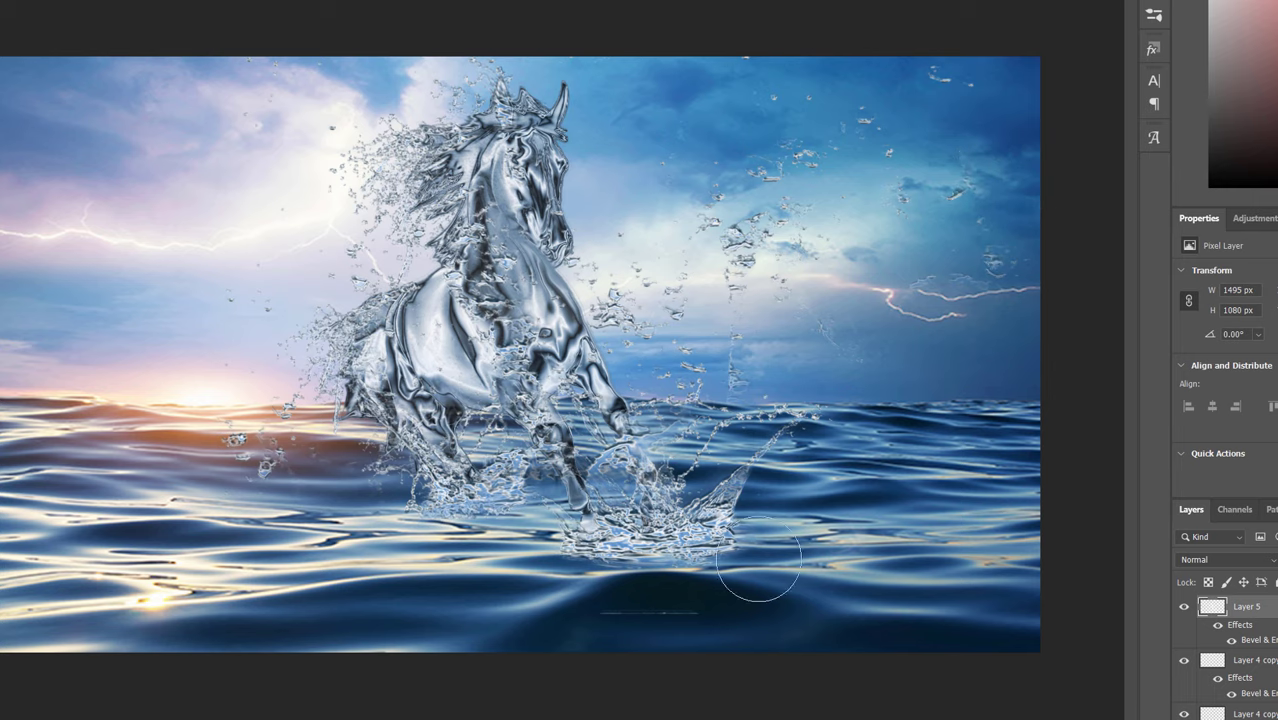
Adjust the eraser size and erase the Layer 5 droplets covering the horse's neck and head.
scroll(690, 240, "up", 3)
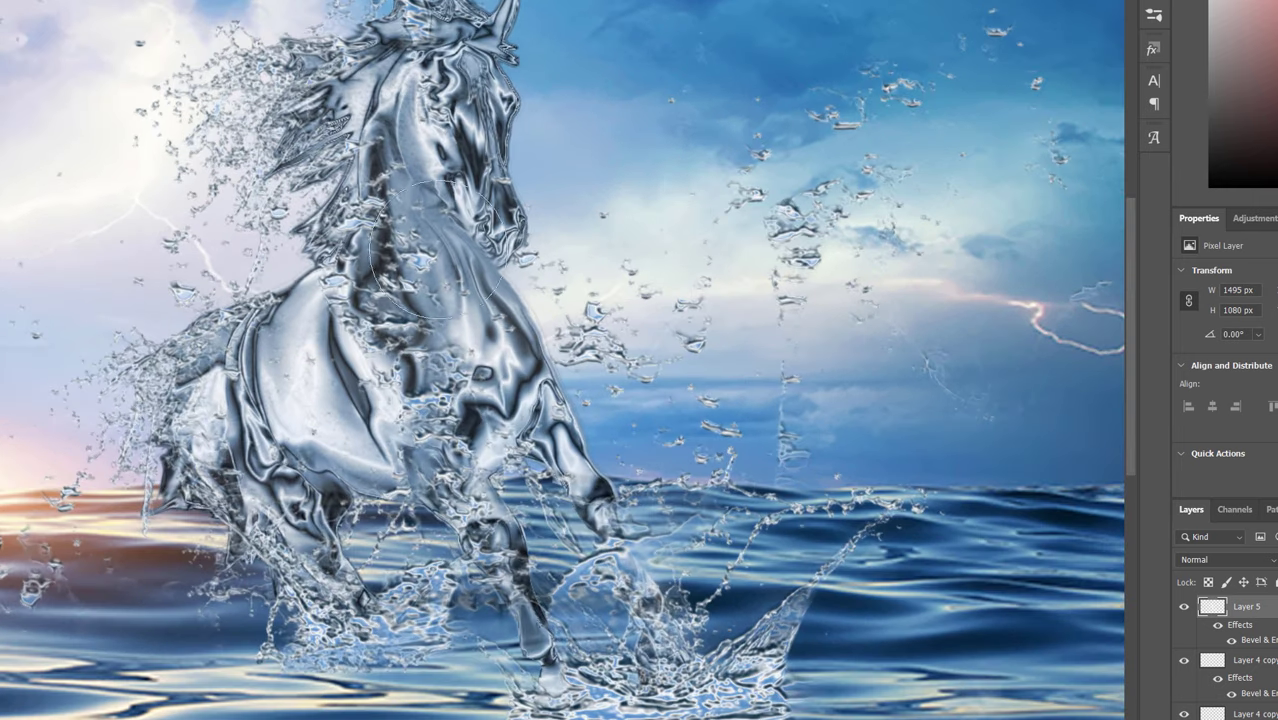
key("bracketright")
key("bracketright")
key("bracketright")
key("bracketright")
key("bracketright")
key("bracketright")
key("bracketright")
key("bracketright")
key("bracketleft")
key("bracketleft")
key("bracketleft")
key("bracketleft")
key("bracketleft")
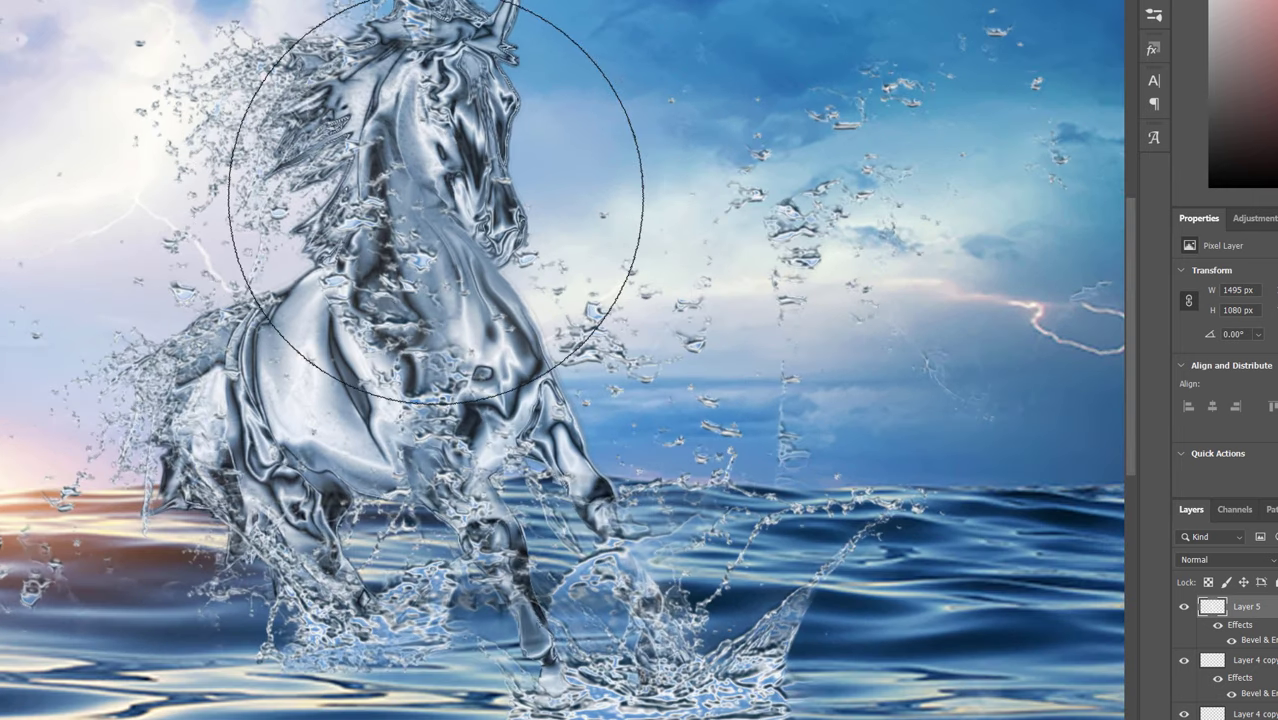
key("bracketleft")
key("bracketleft")
key("bracketleft")
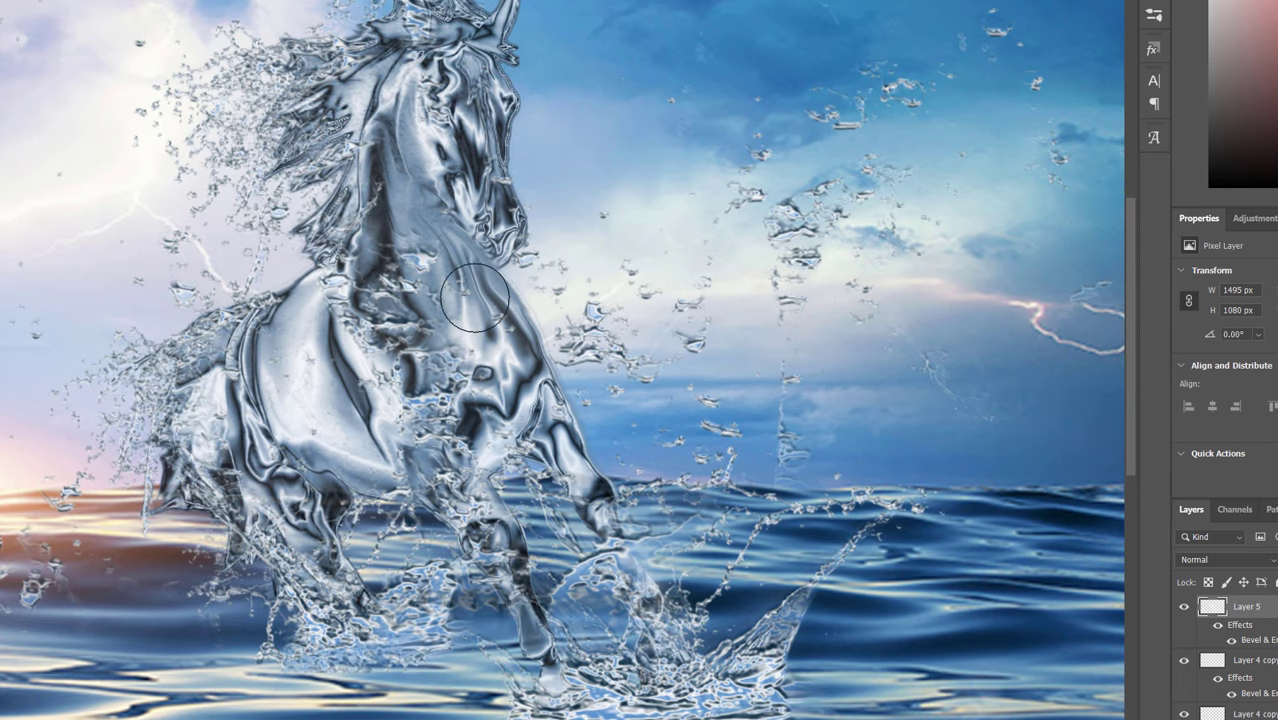
mouse_move(476, 297)
left_mouse_down()
mouse_move(414, 222)
mouse_move(417, 207)
mouse_move(460, 234)
mouse_move(420, 237)
left_mouse_up()
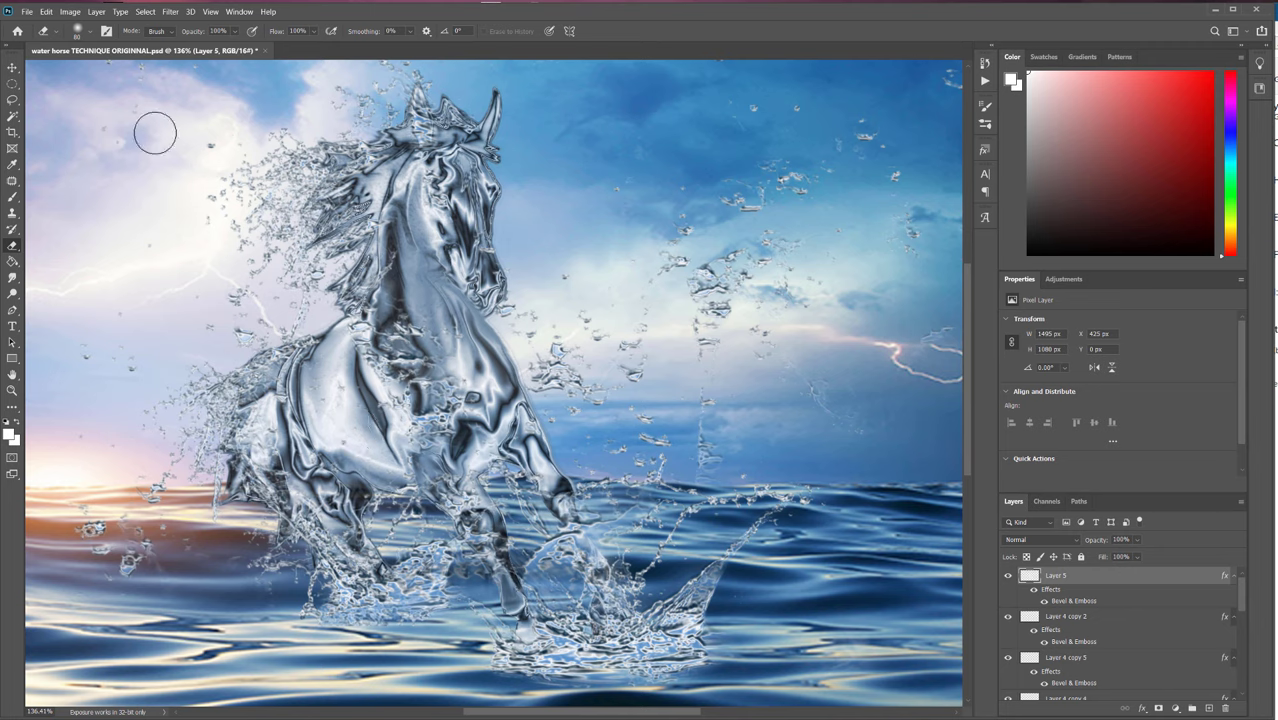
Erase small patches of the horse's neck and body on Layer 2 copy 4, and undo the last eraser stroke.
left_click(12, 67)
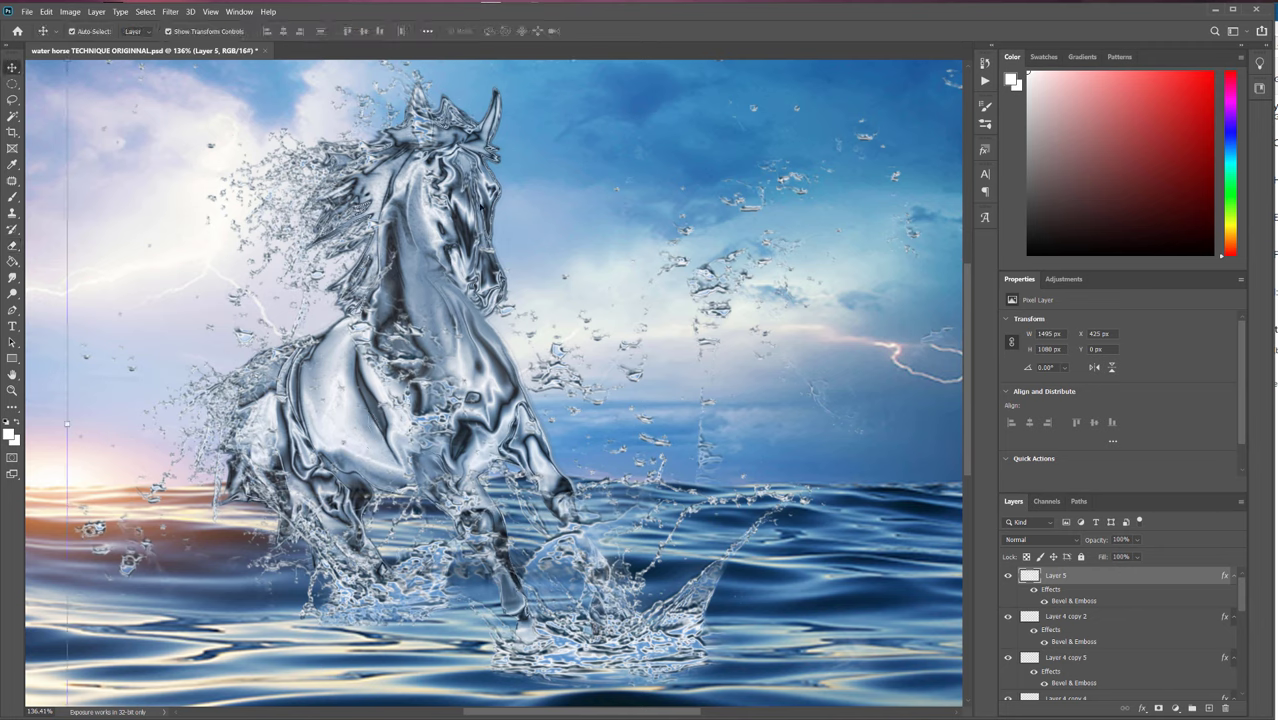
left_click(440, 330)
scroll(1123, 630, "down", 2)
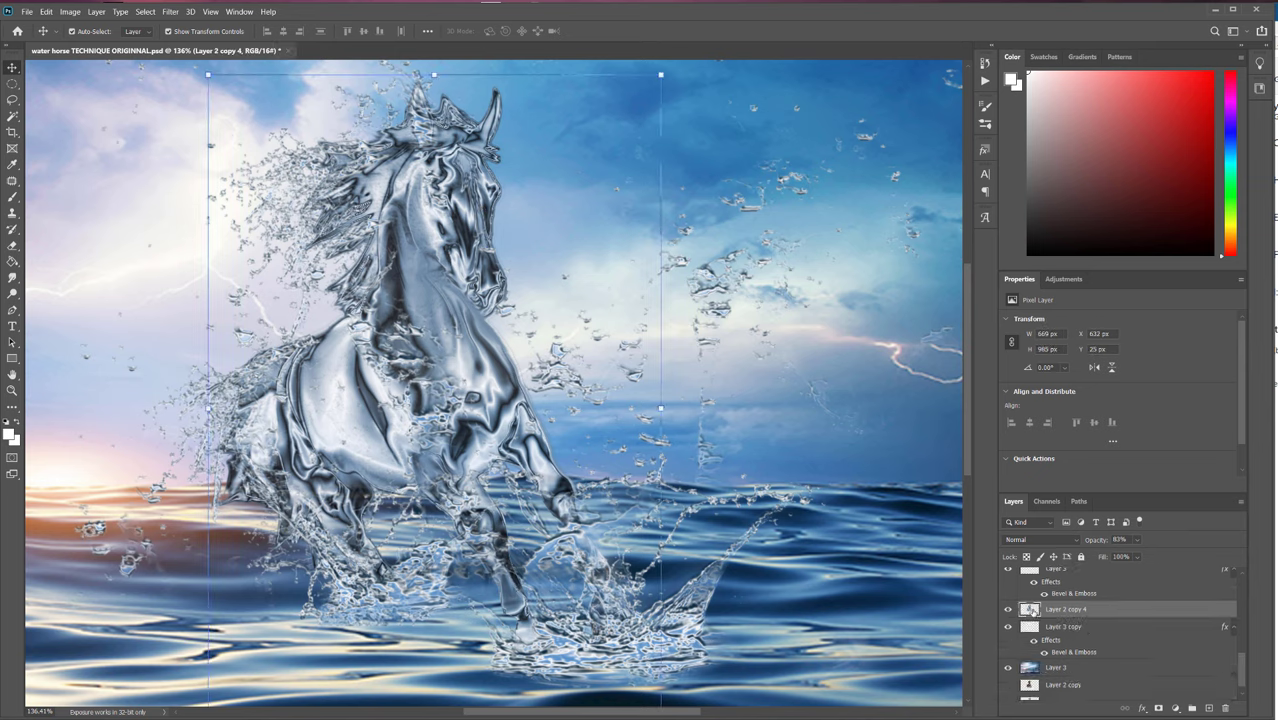
left_click(12, 246)
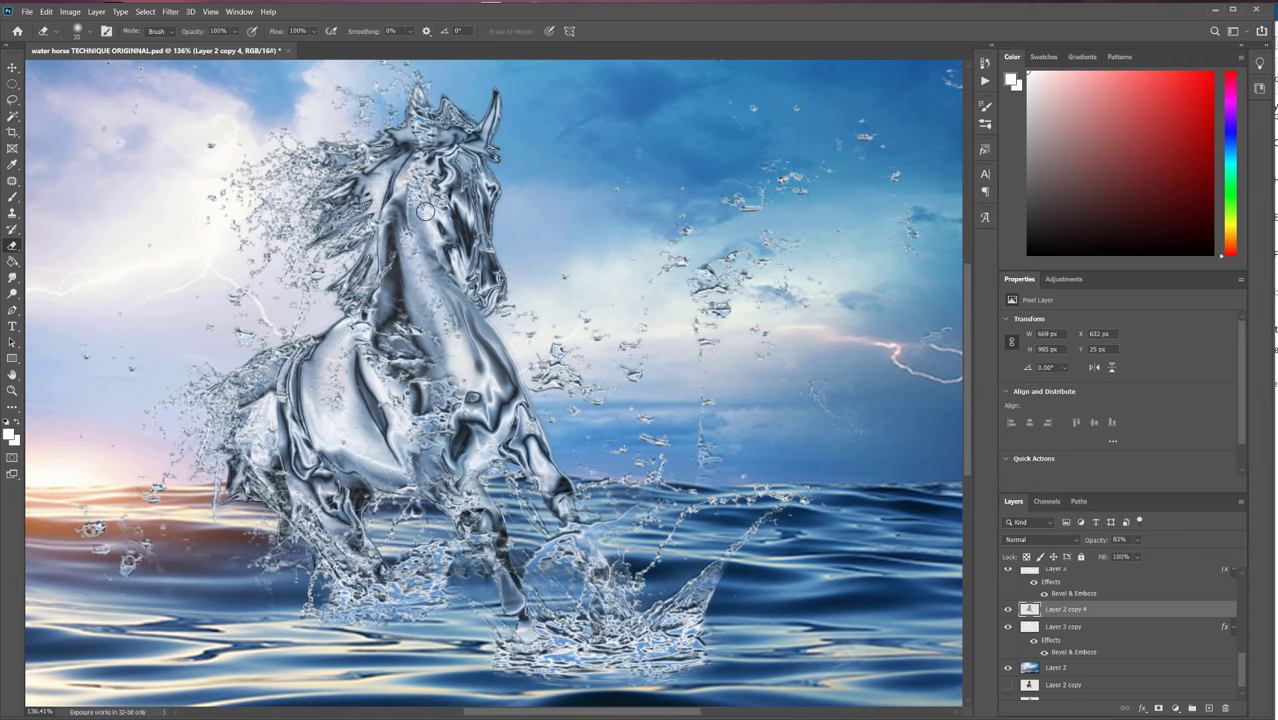
left_click(47, 12)
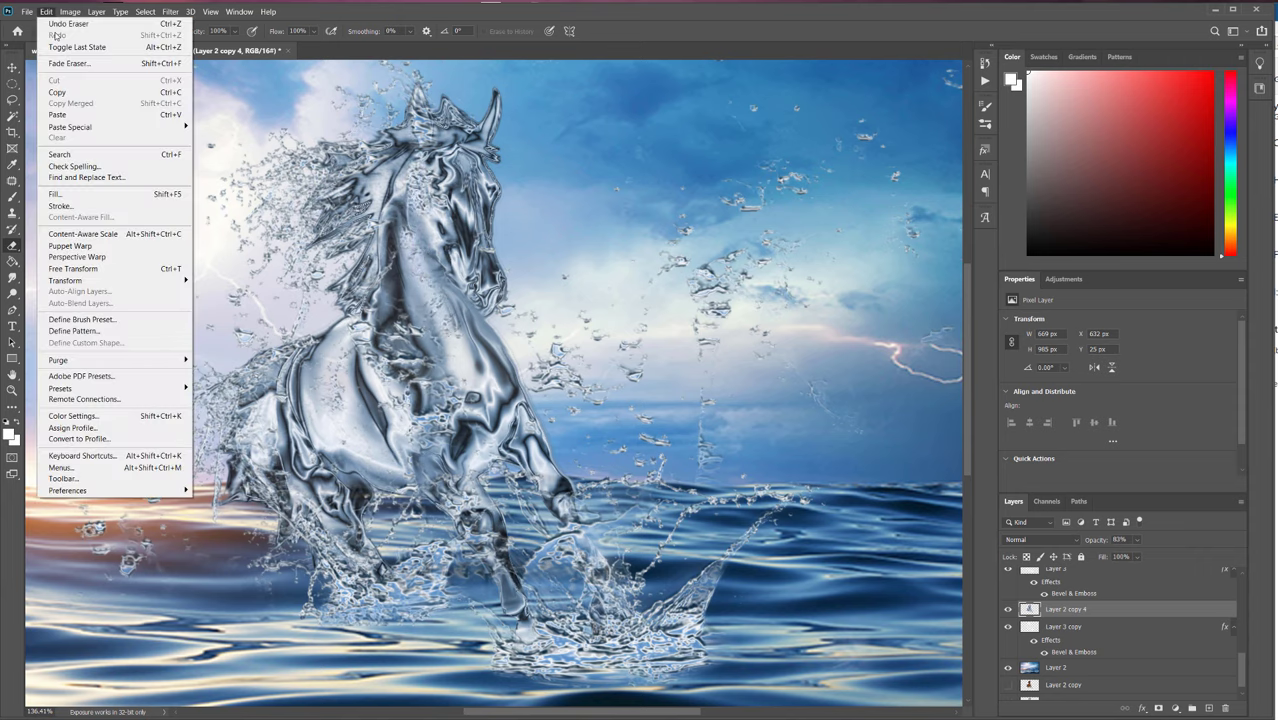
left_click(62, 23)
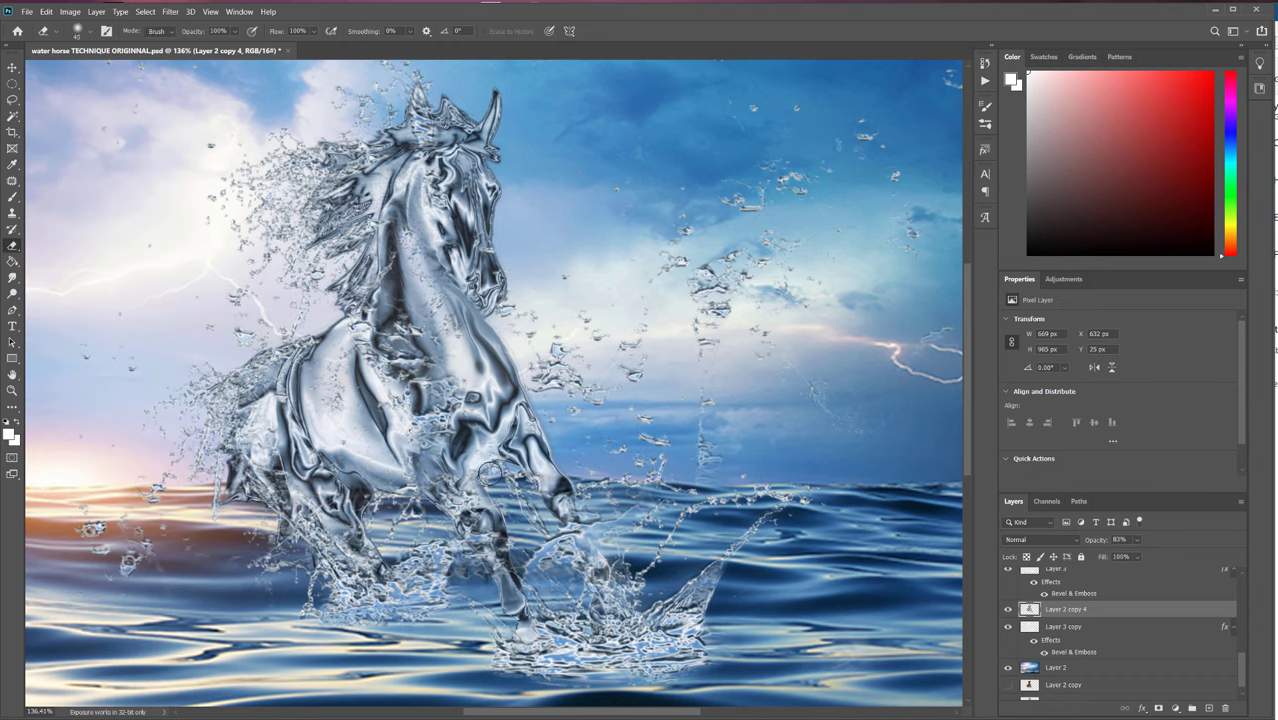
Enlarge the eraser and lightly erase more patches of the horse's chest and belly on Layer 2 copy 4.
key("]")
key("]")
key("]")
key("]")
left_click_drag(478, 366, 462, 340)
left_click(488, 448)
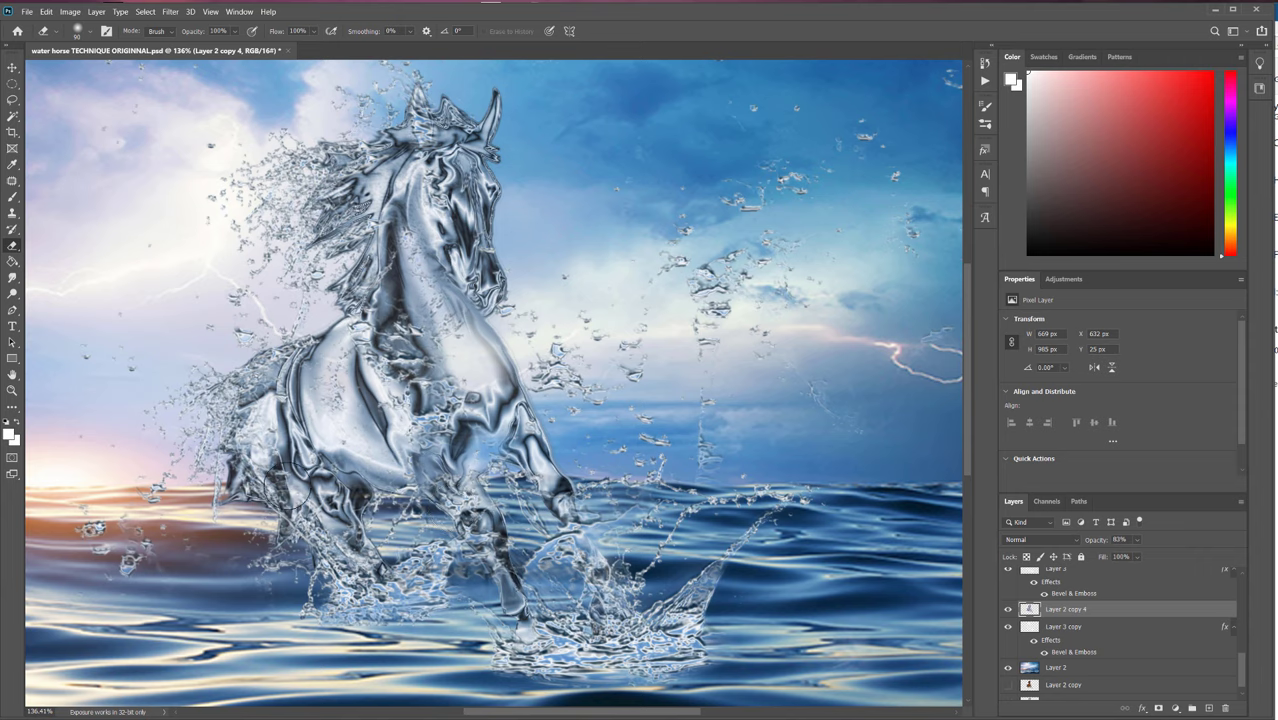
key("bracketright")
key("bracketright")
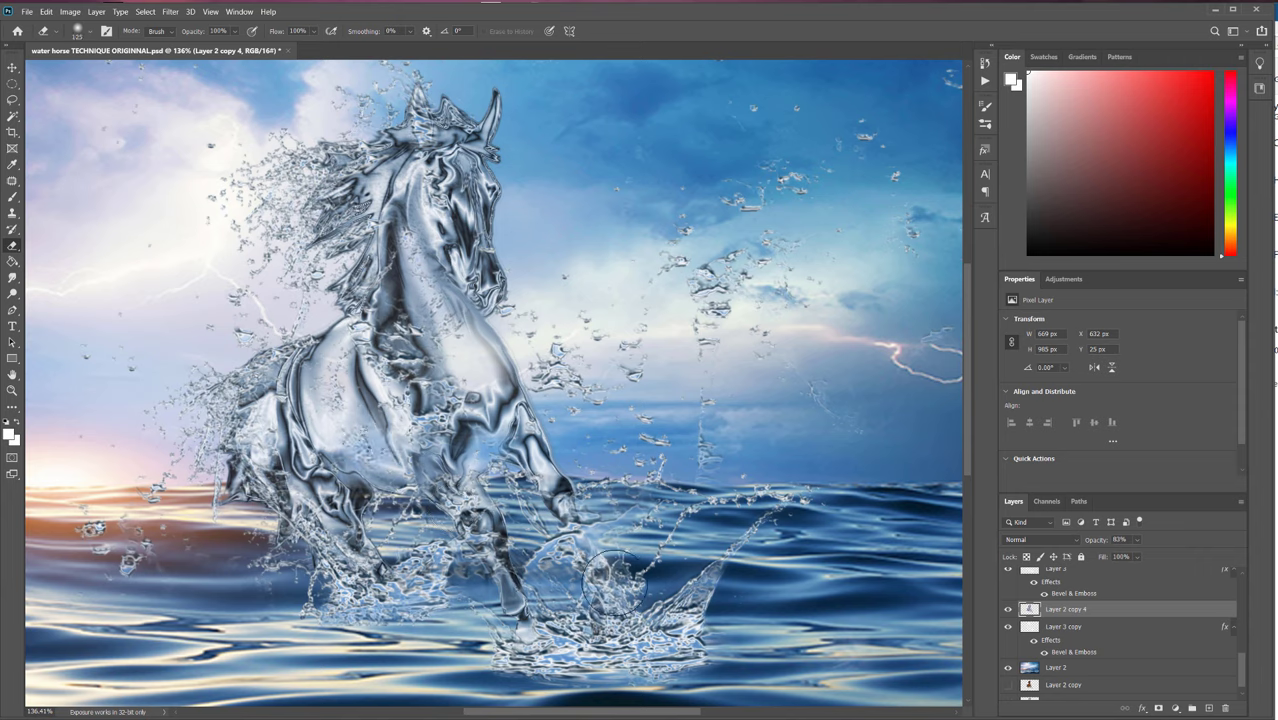
key("bracketleft")
key("bracketleft")
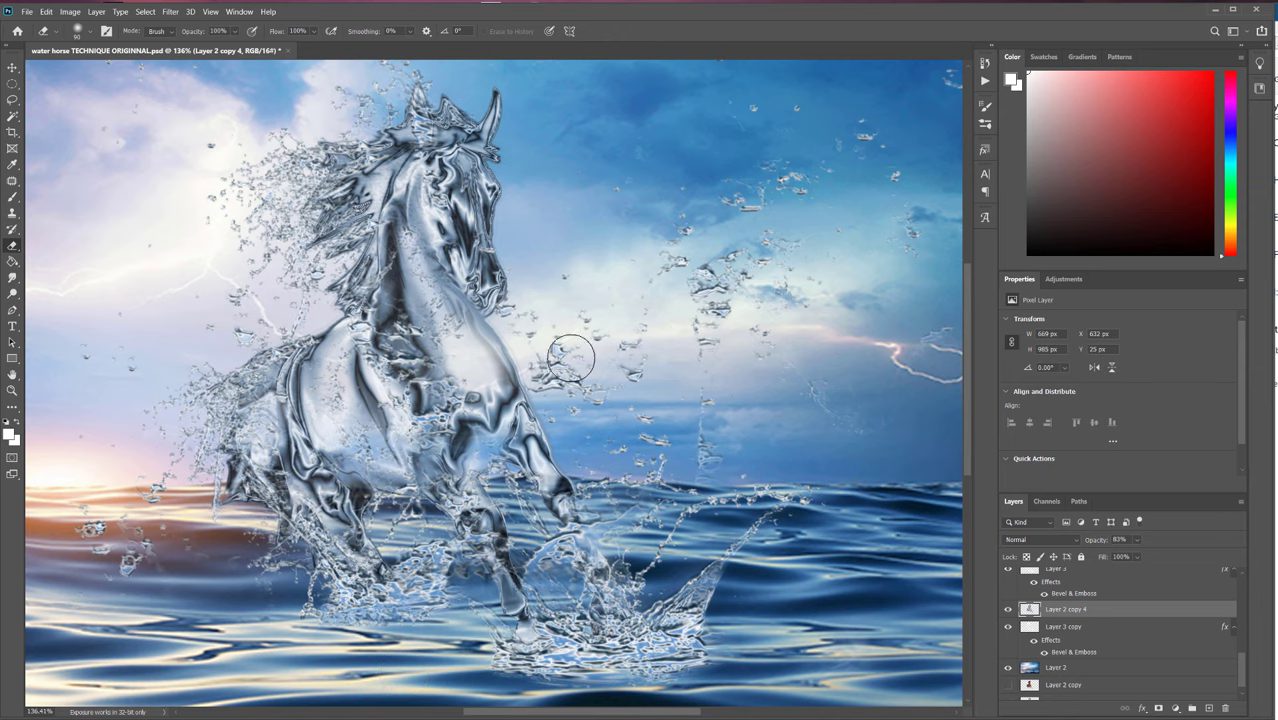
Select Layer 5, compare the image with and without it, and erase its droplets in front of the horse's chest.
left_click(13, 67)
left_click(592, 406)
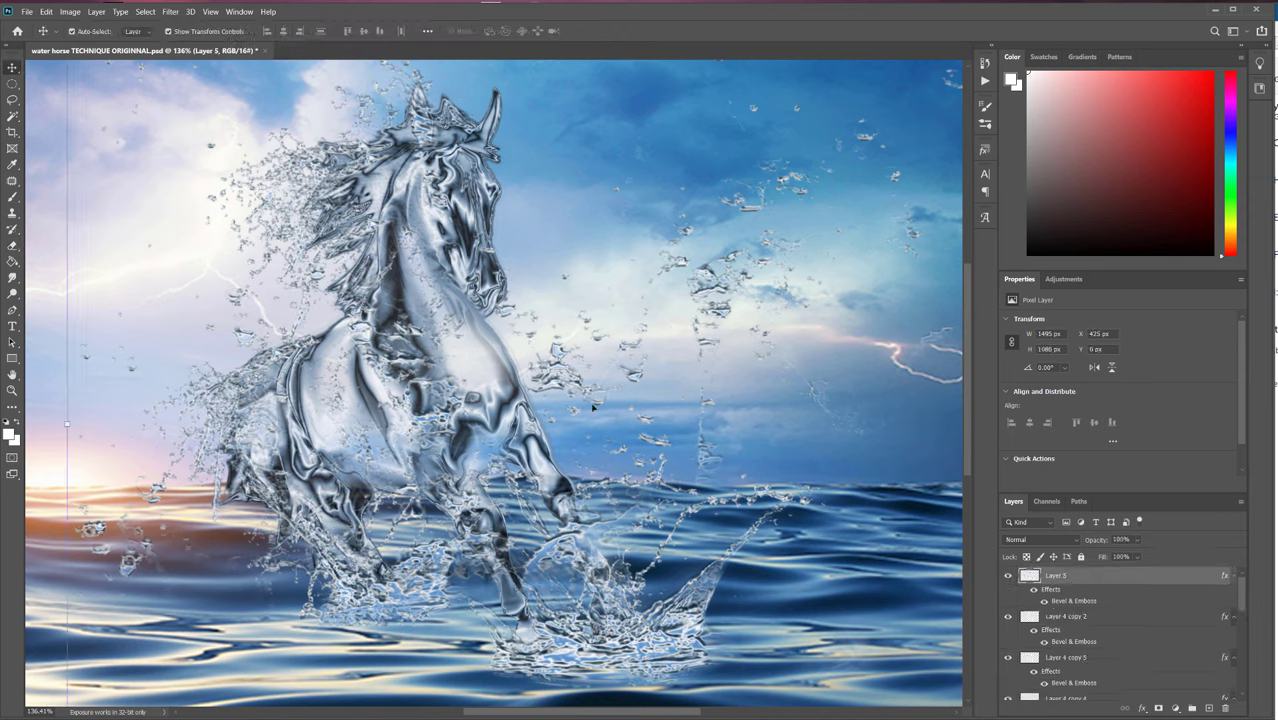
left_click(1008, 577)
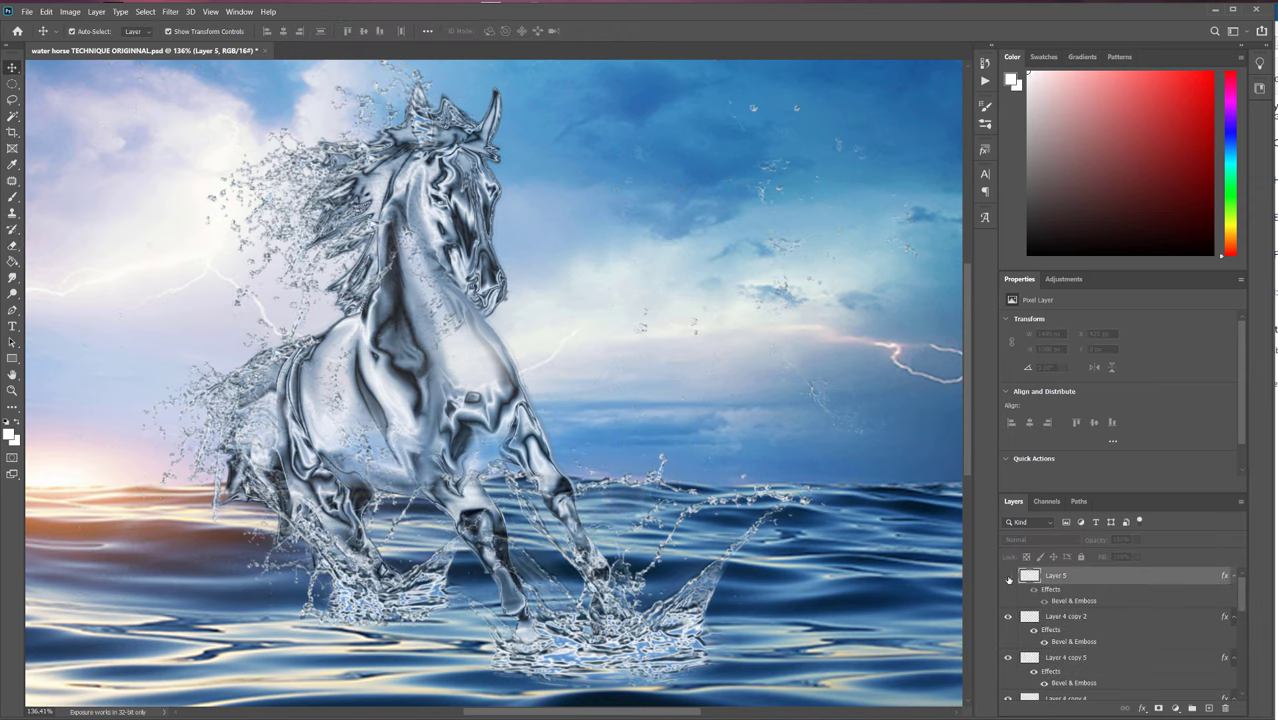
left_click(1008, 577)
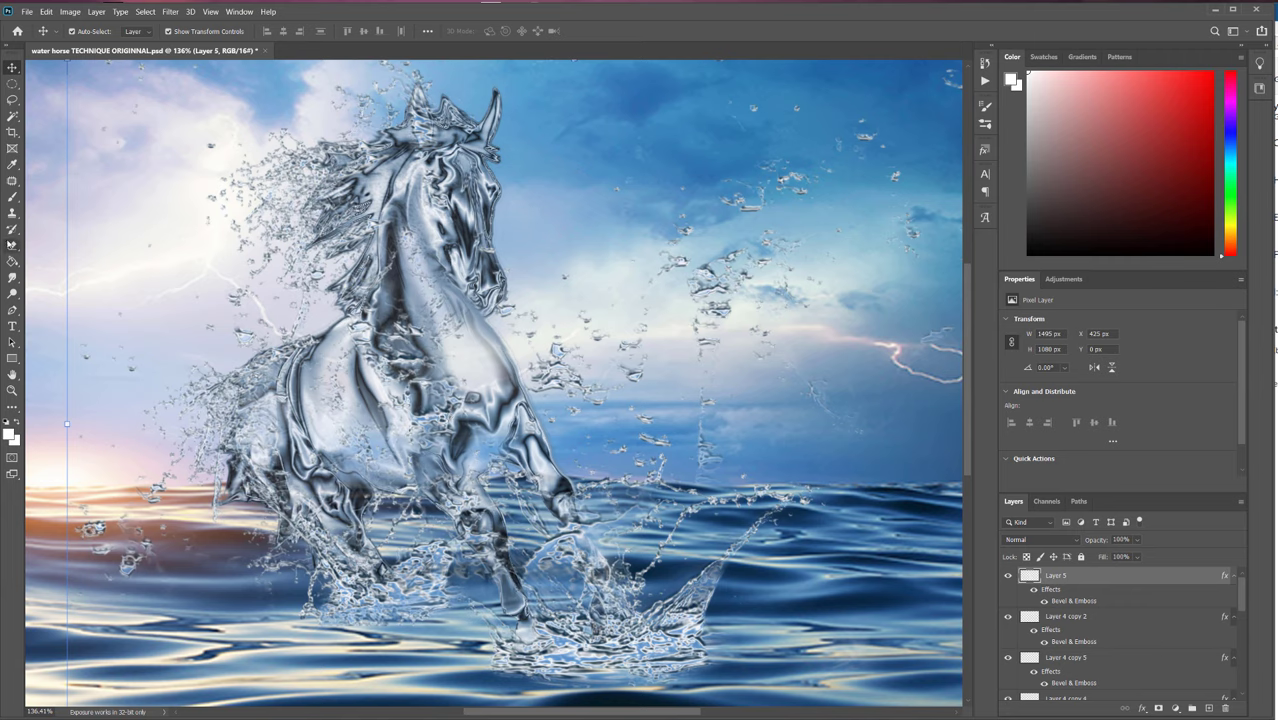
left_click(12, 245)
mouse_move(548, 353)
left_mouse_down()
mouse_move(563, 401)
mouse_move(548, 381)
mouse_move(594, 381)
mouse_move(578, 407)
mouse_move(546, 411)
mouse_move(545, 455)
left_mouse_up()
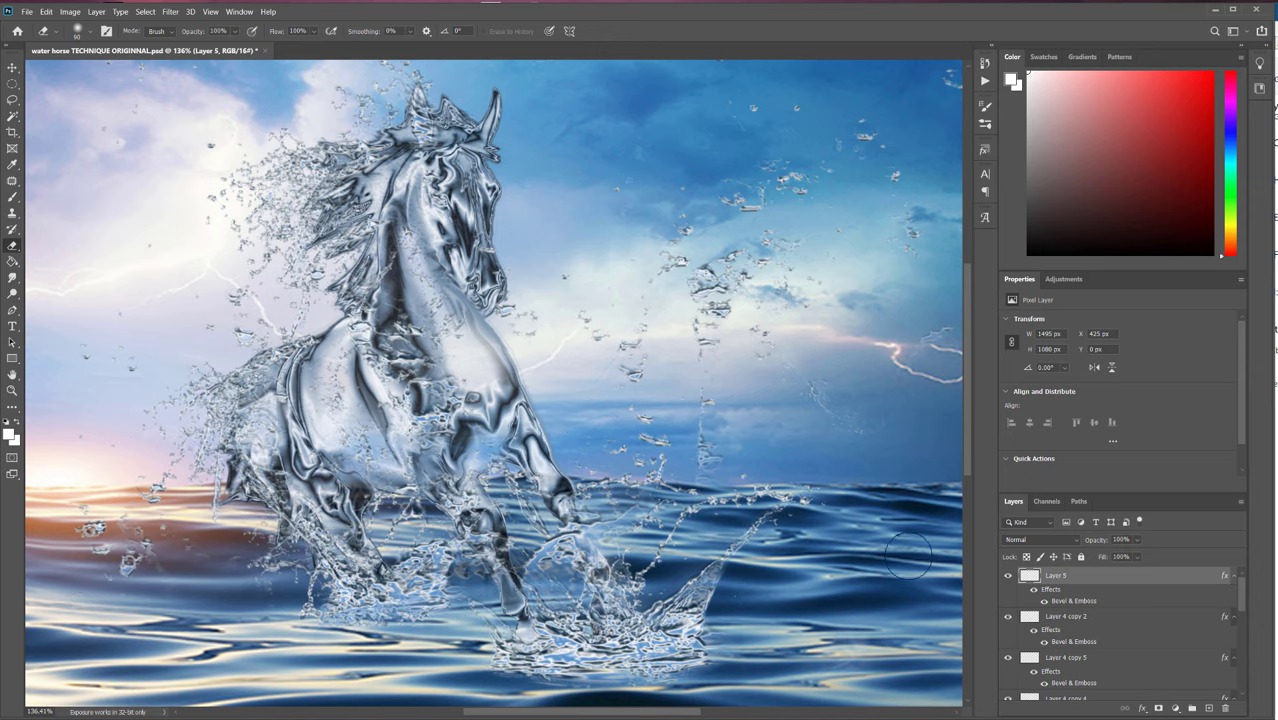
Toggle Layer 5's visibility to compare, and erase its droplets over the raised foreleg and a cluster over the sea behind the horse.
left_click(1007, 575)
left_click(1008, 575)
left_click(1008, 575)
left_click(1008, 575)
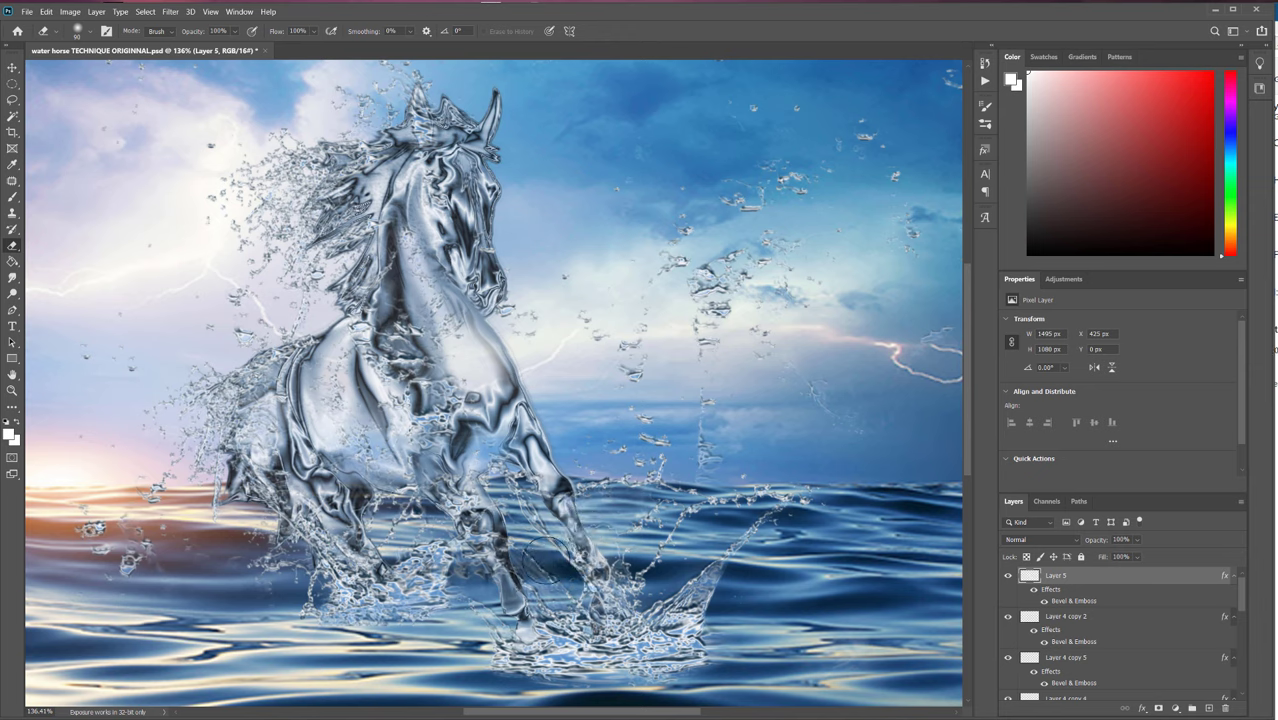
left_click(1008, 575)
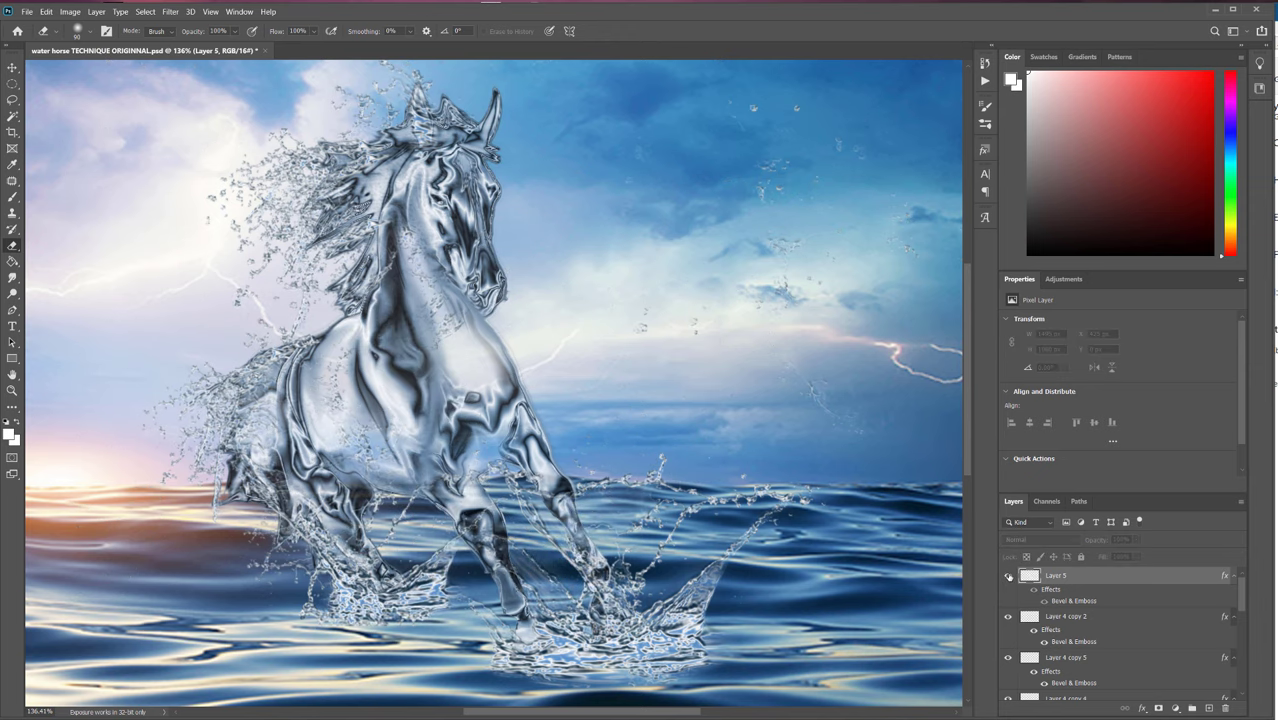
left_click(1008, 575)
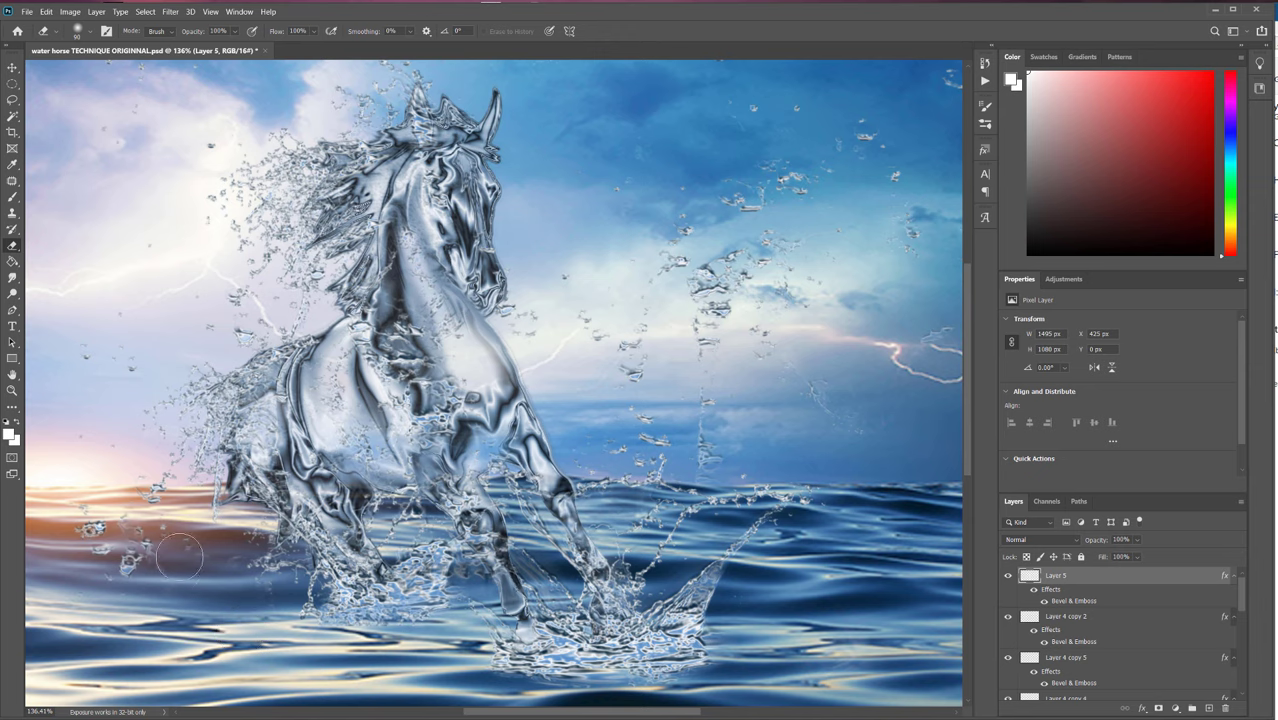
left_click_drag(168, 552, 139, 562)
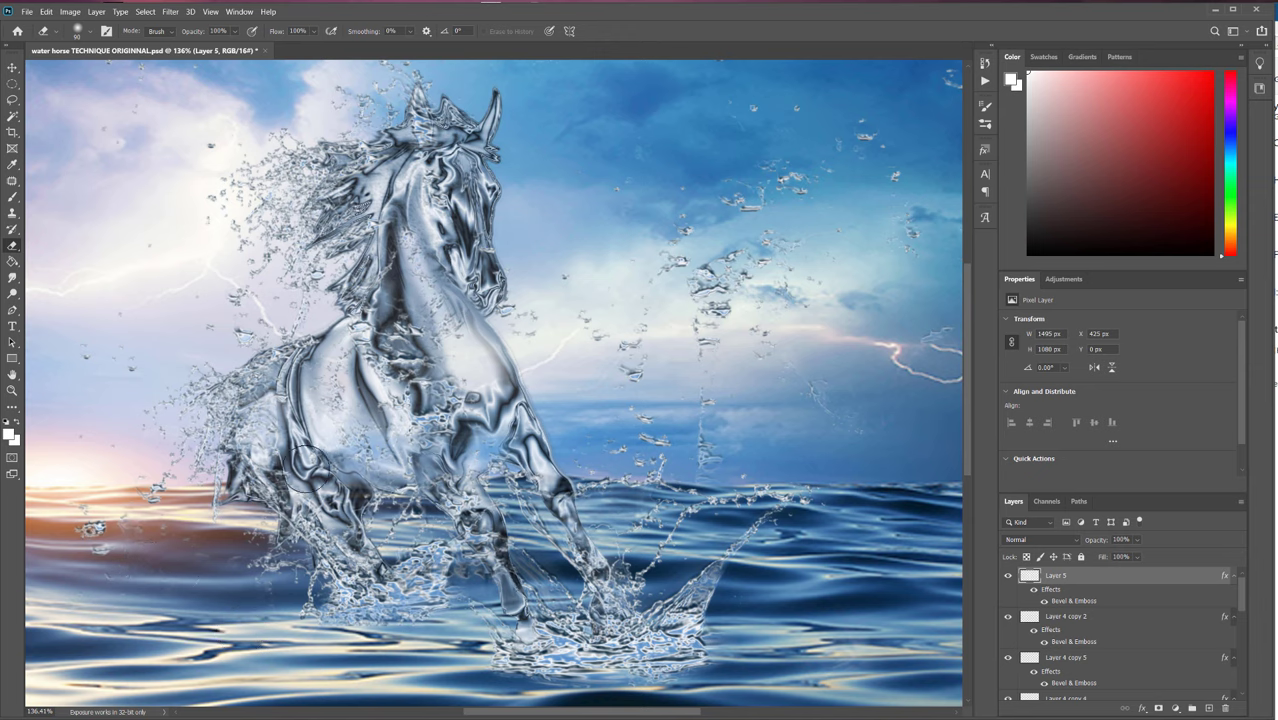
Erase the Layer 5 splash covering the horse's shoulder, checking the result by toggling the layer's visibility.
left_click(1008, 577)
left_click(1008, 577)
mouse_move(406, 379)
left_mouse_down()
mouse_move(355, 378)
mouse_move(380, 389)
left_mouse_up()
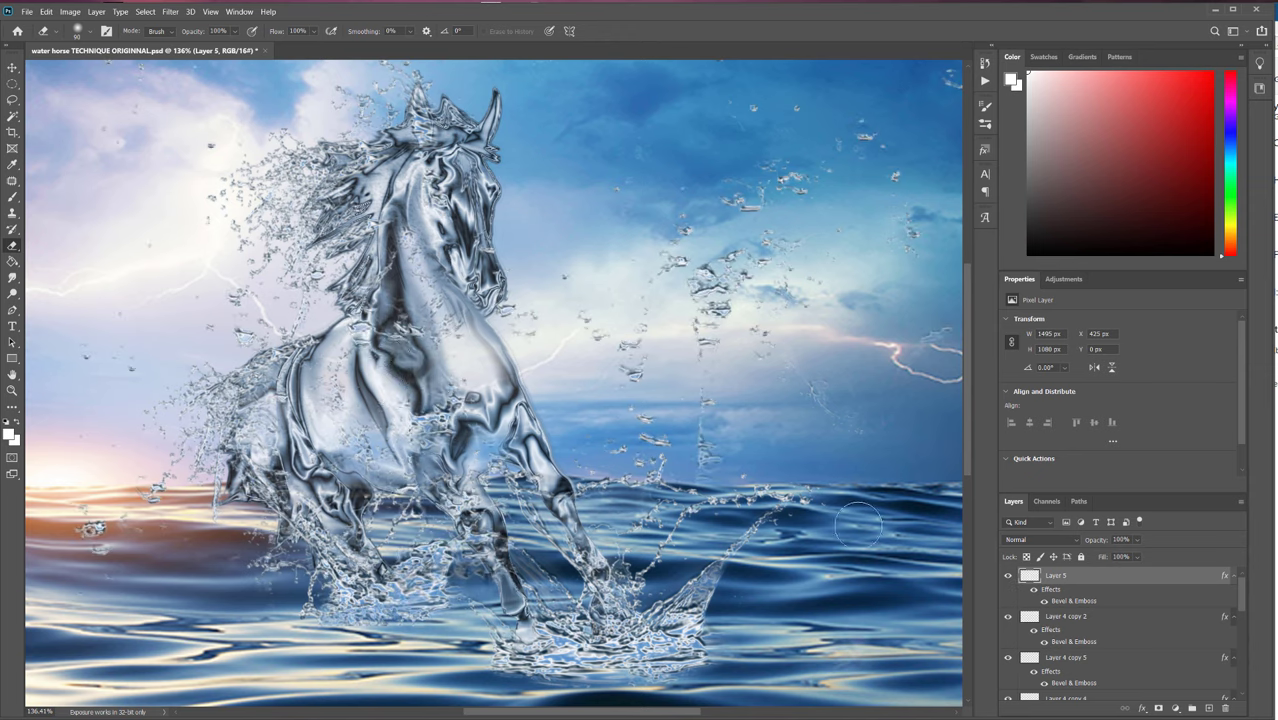
left_click(1008, 577)
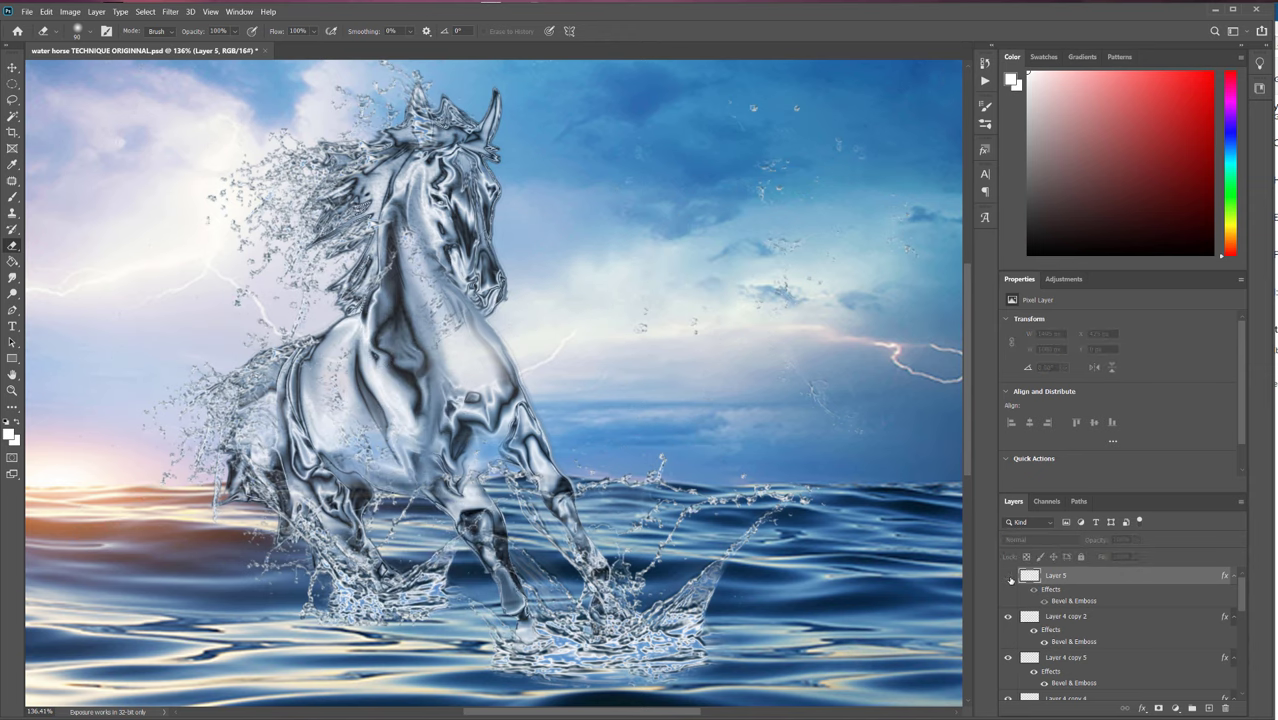
left_click(1008, 577)
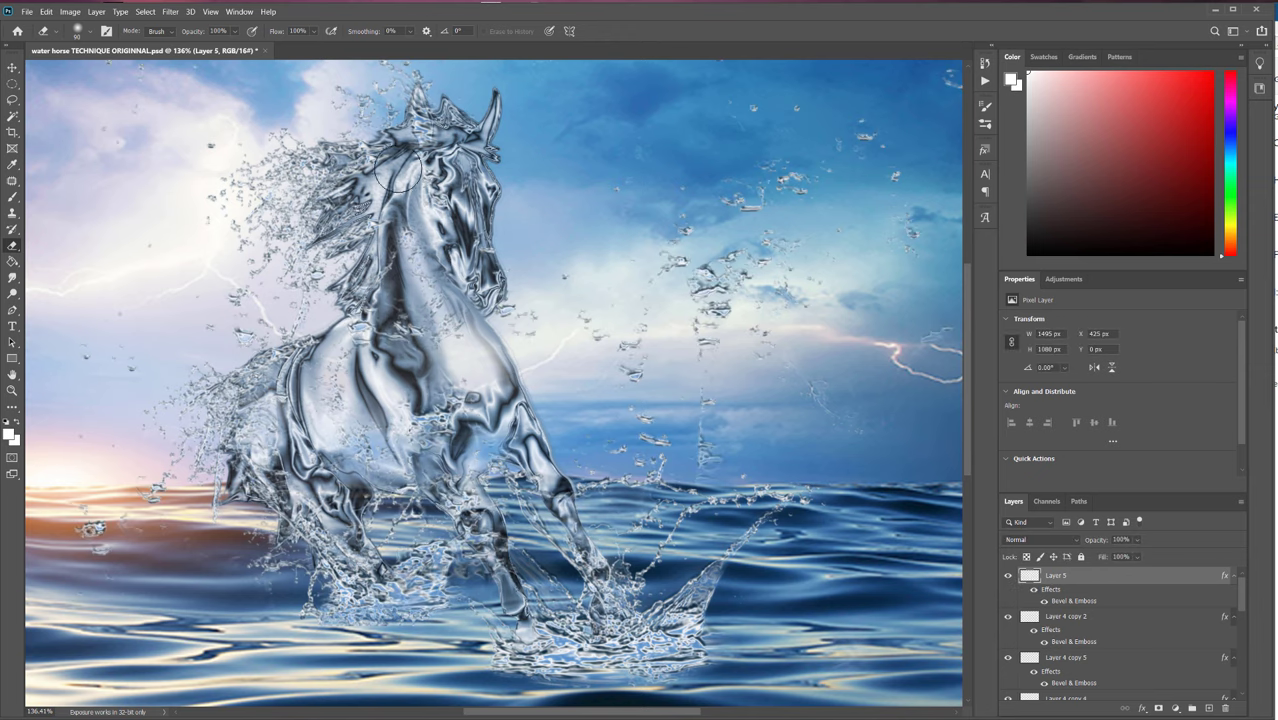
left_click(1008, 577)
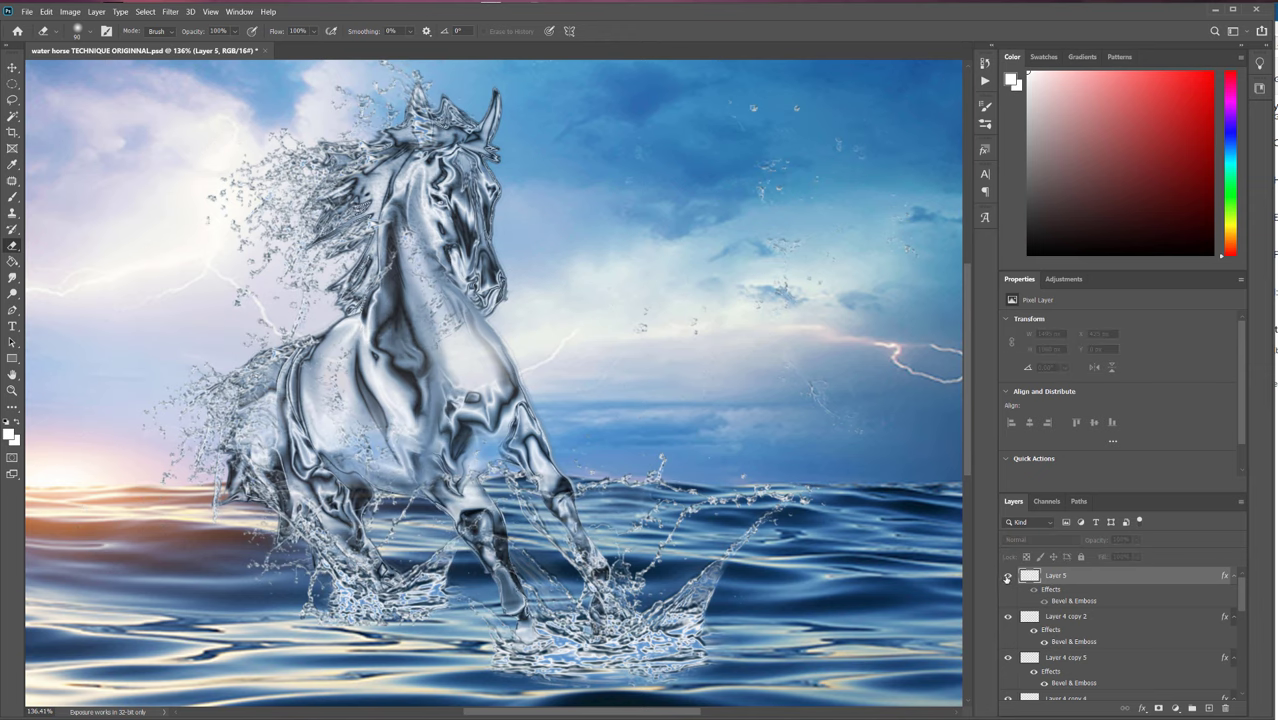
left_click(1008, 577)
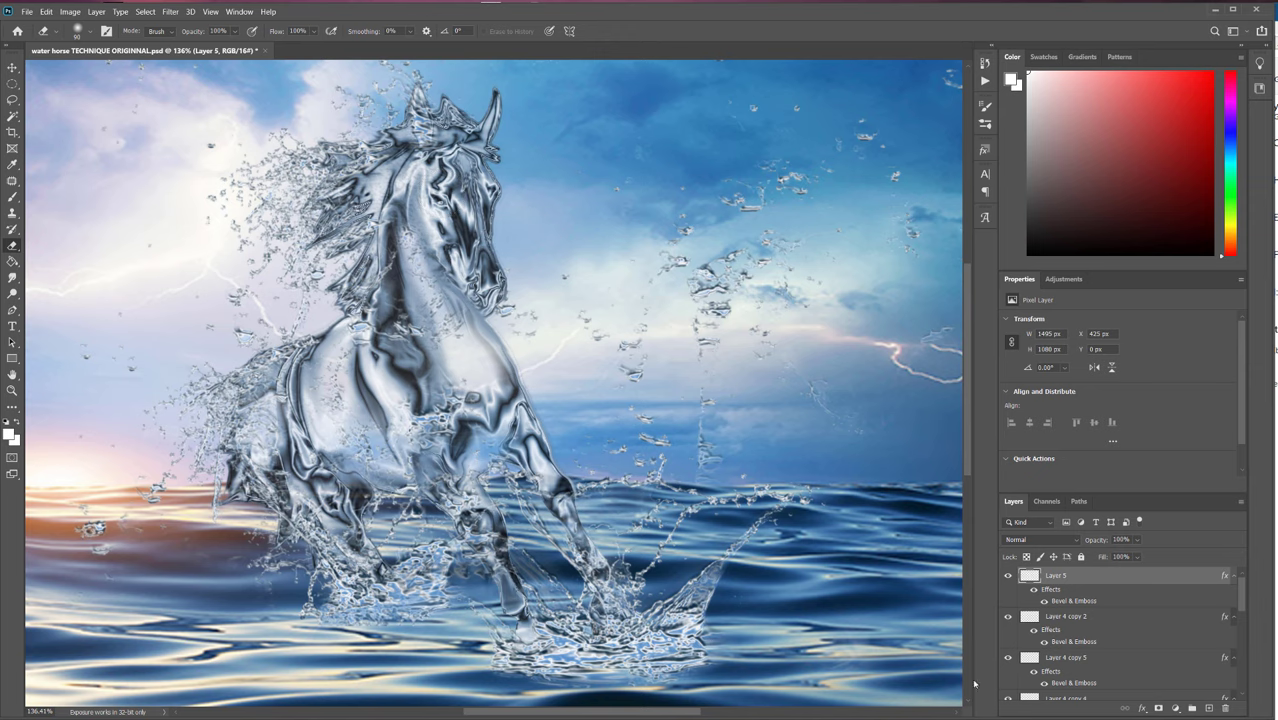
Select Layer 2 copy 4 and set its opacity to 86%.
left_click(12, 67)
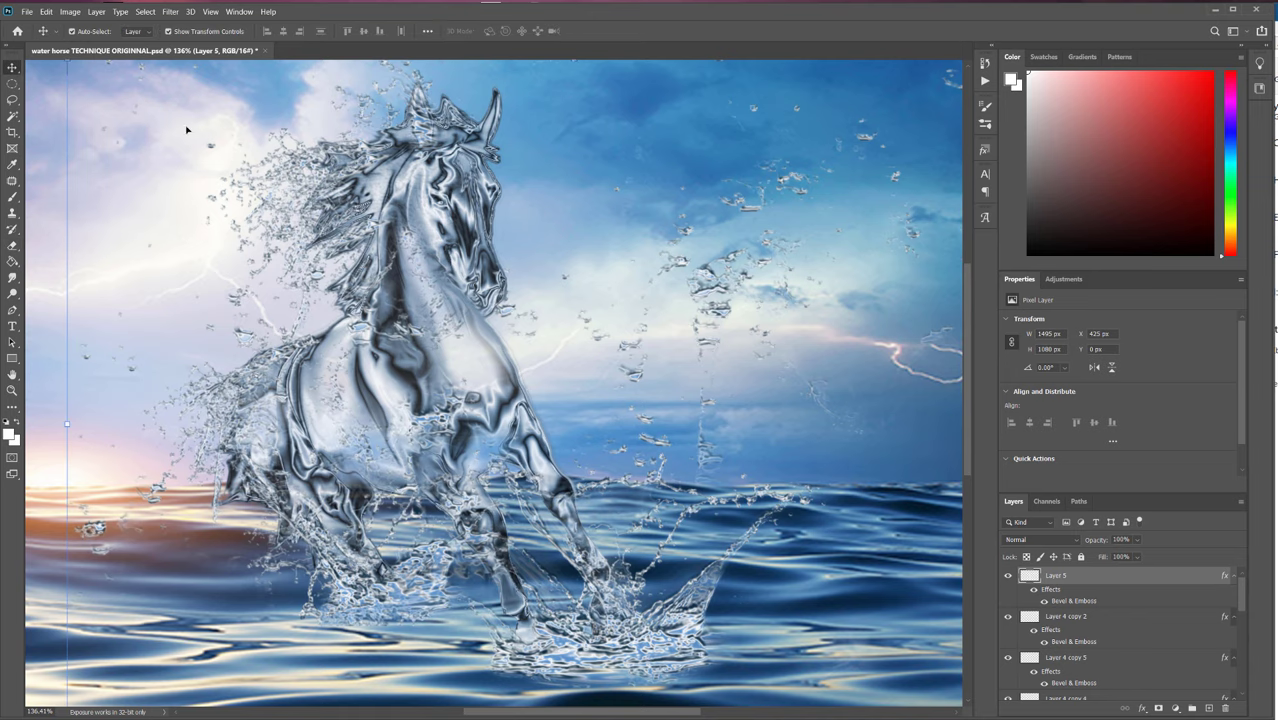
scroll(701, 395, "down", 1)
left_click(670, 313)
scroll(670, 313, "down", 2)
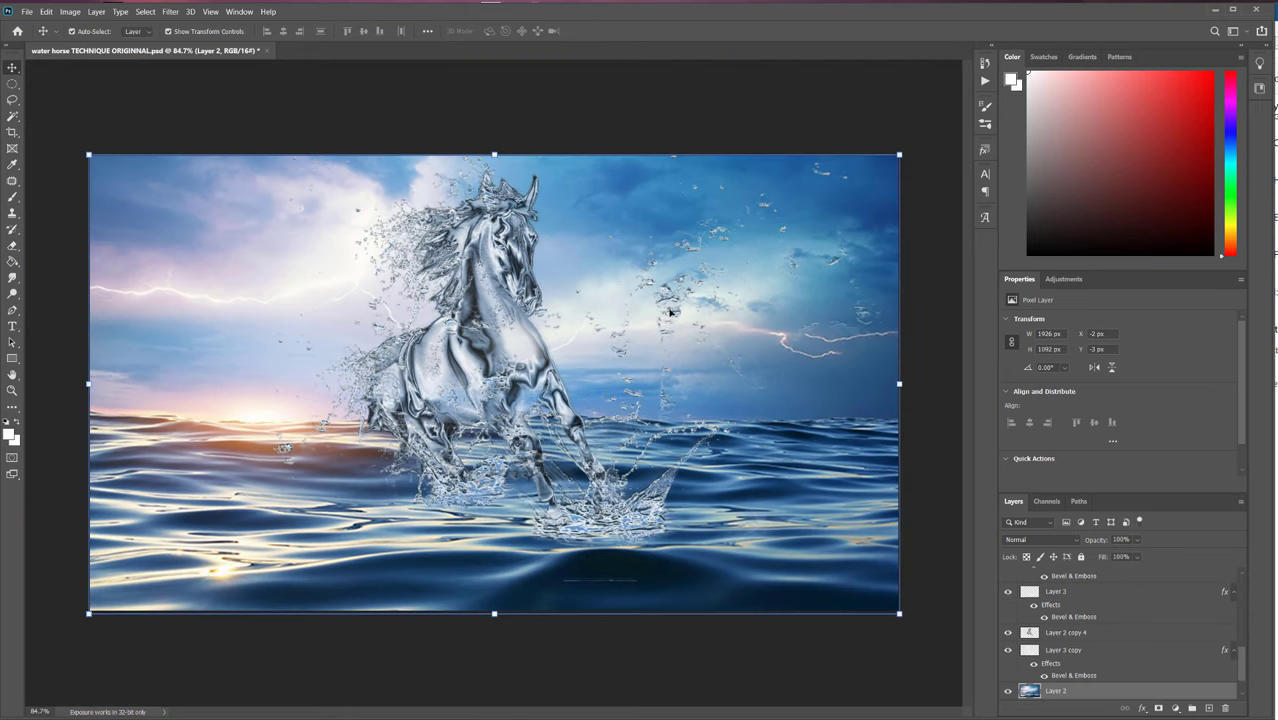
left_click(511, 326)
scroll(1149, 634, "down", 5)
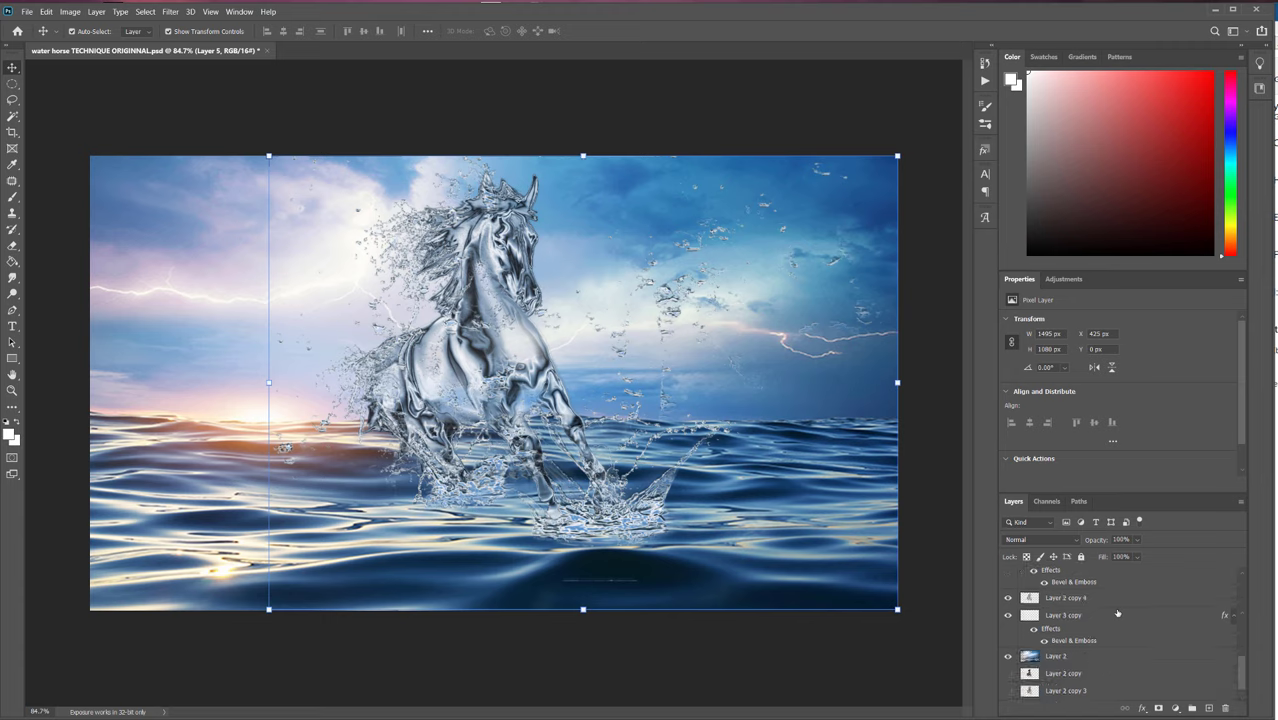
scroll(1117, 612, "up", 2)
left_click(1081, 680)
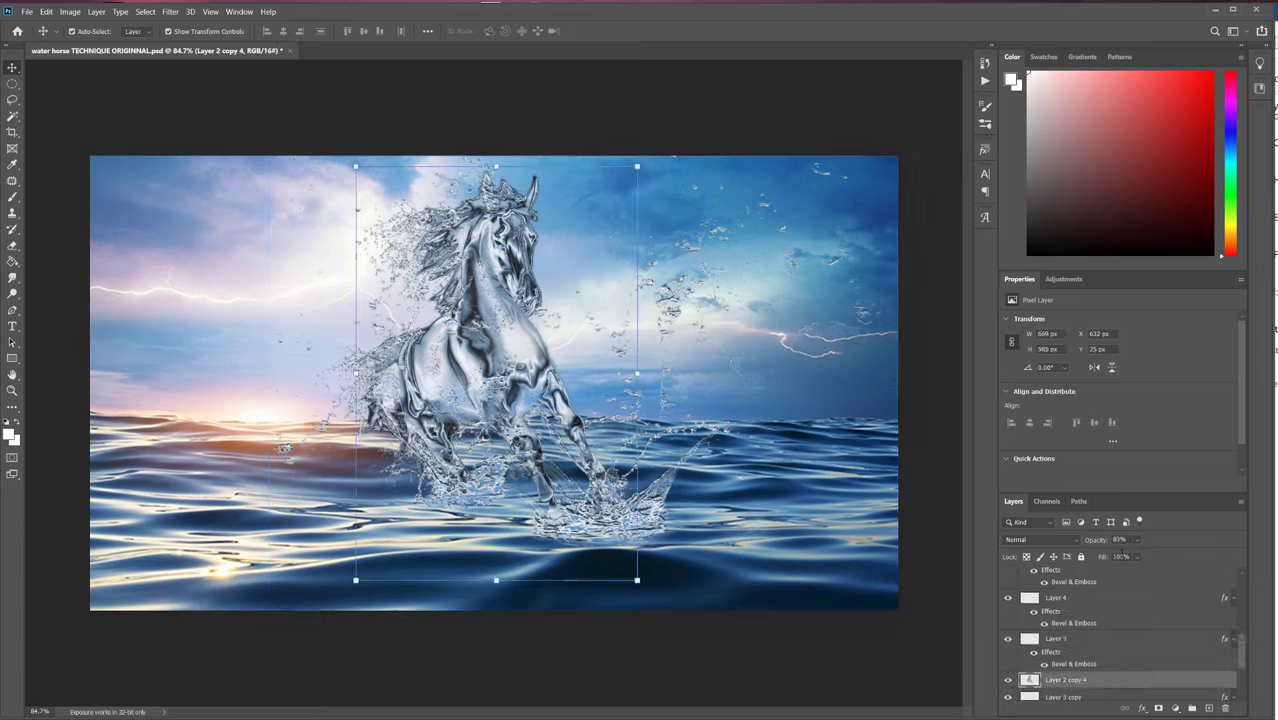
left_click(1137, 540)
left_click_drag(1134, 560, 1137, 560)
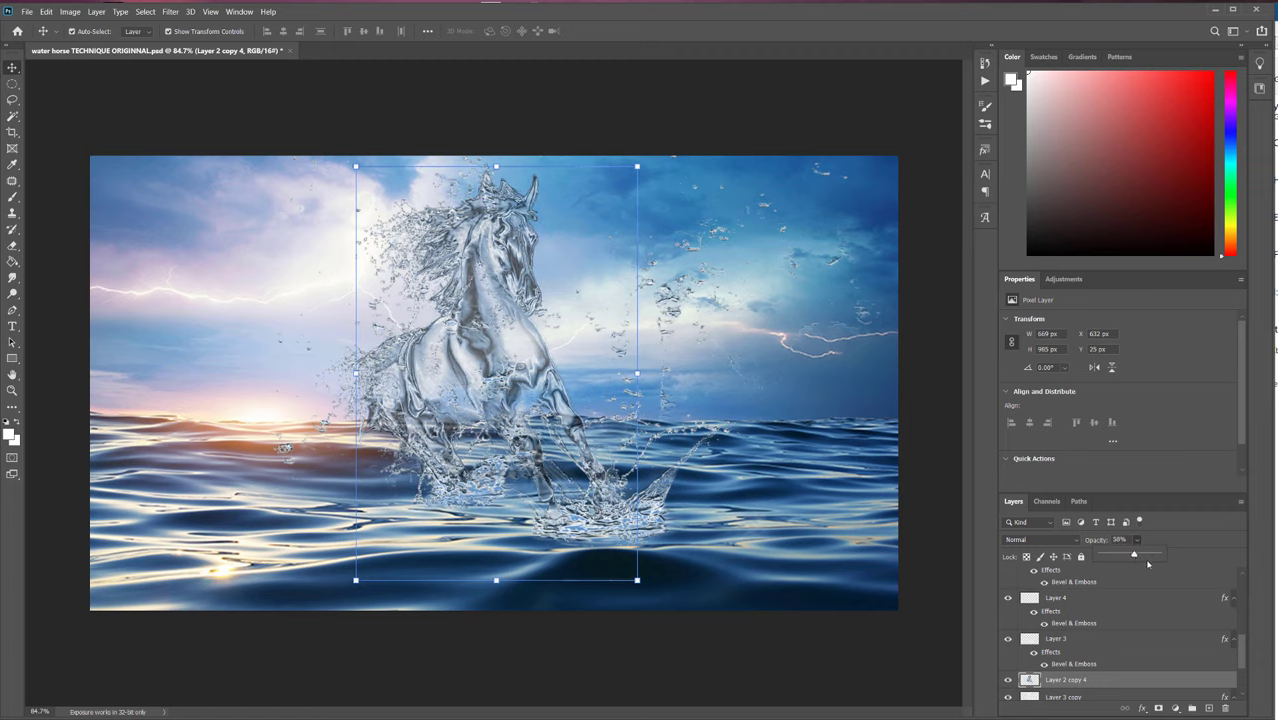
left_click_drag(1138, 557, 1146, 558)
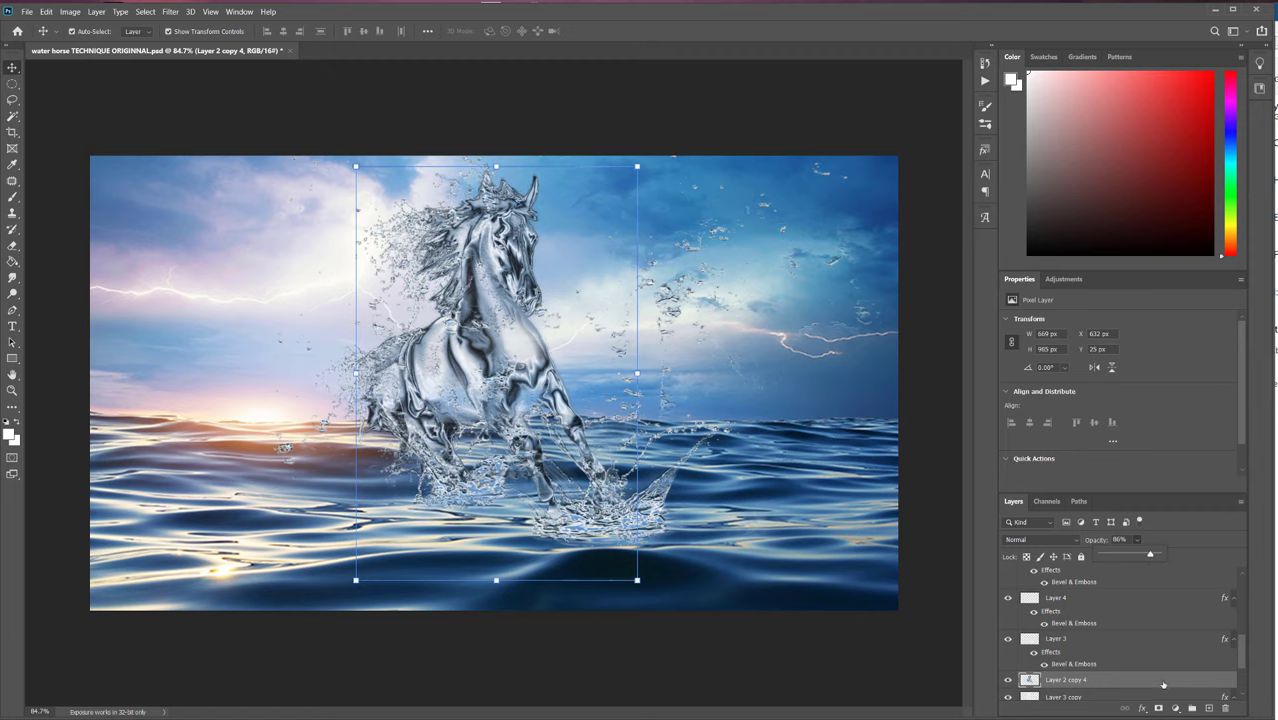
Duplicate Layer 2 copy 4 and hide the original, leaving only the duplicate horse visible.
scroll(496, 258, "up", 3)
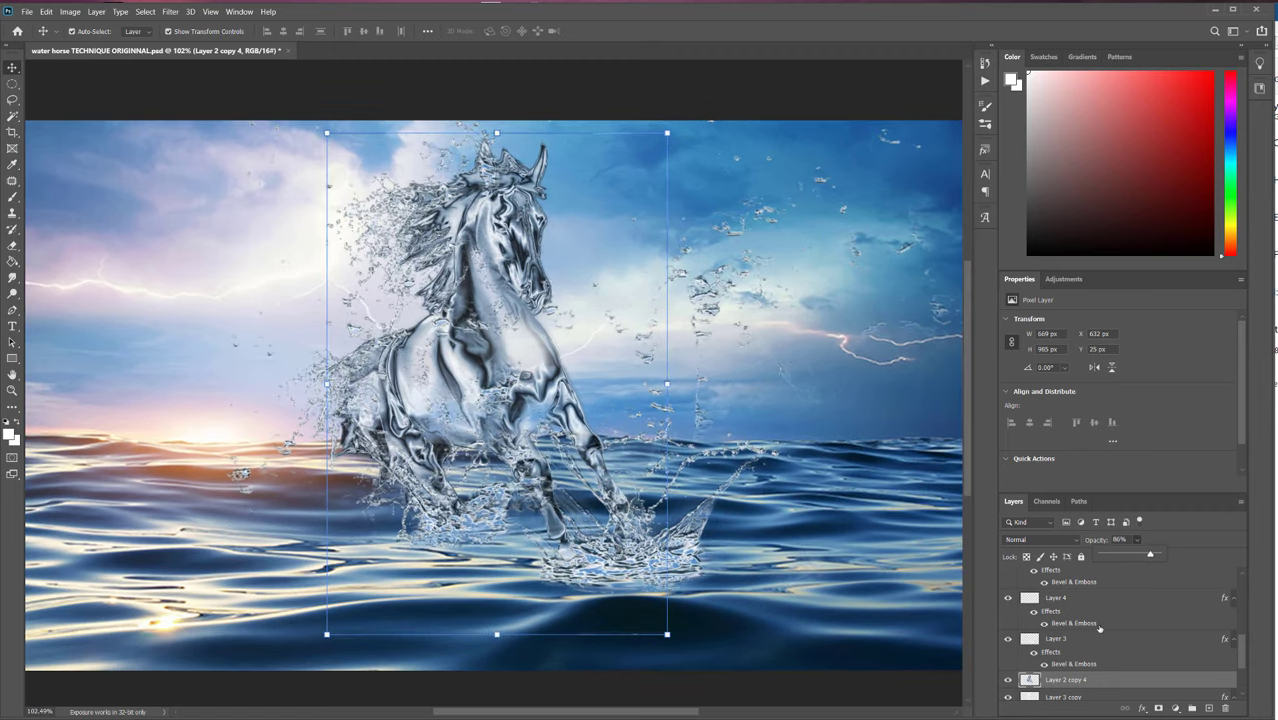
left_click_drag(1193, 683, 1209, 707)
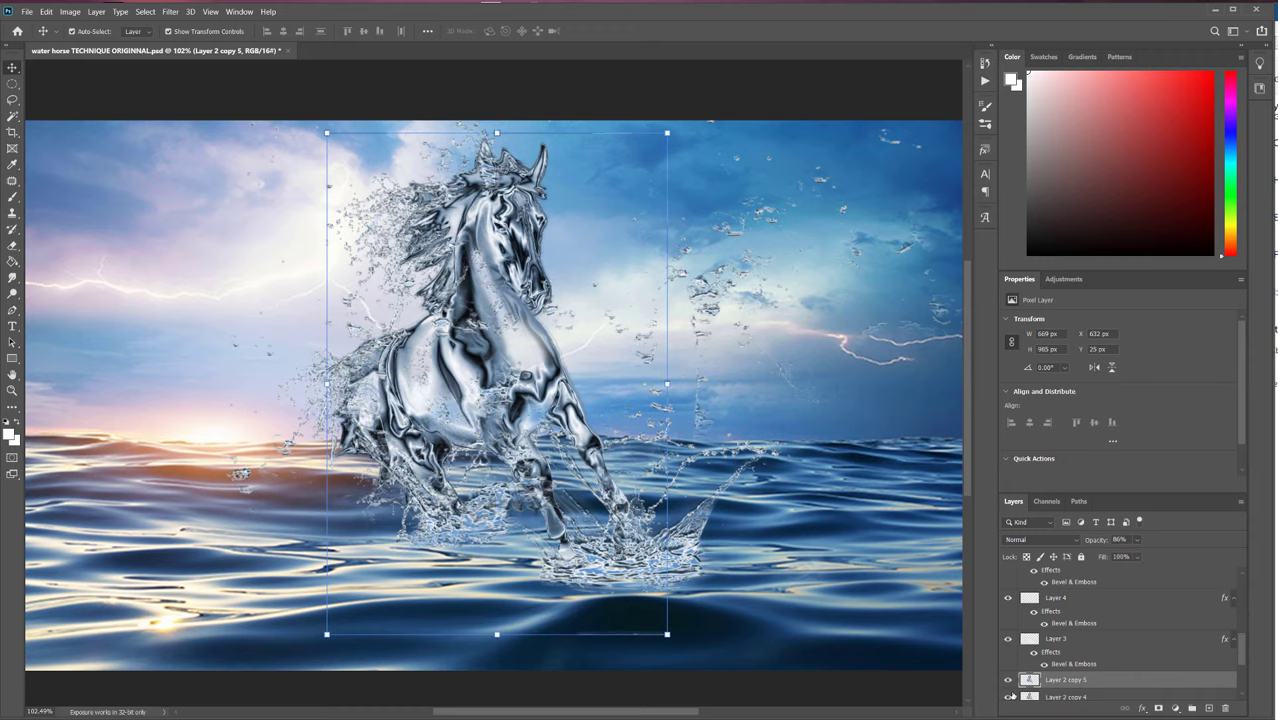
scroll(1096, 626, "down", 3)
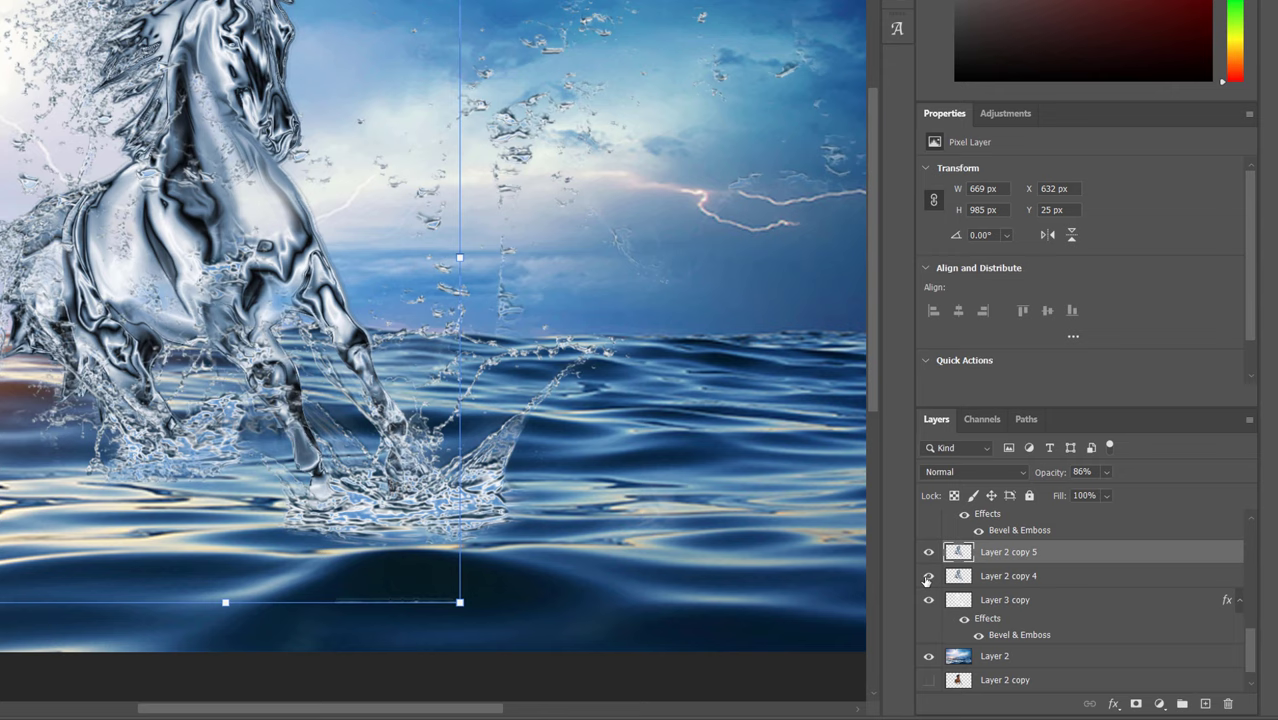
left_click(1007, 615)
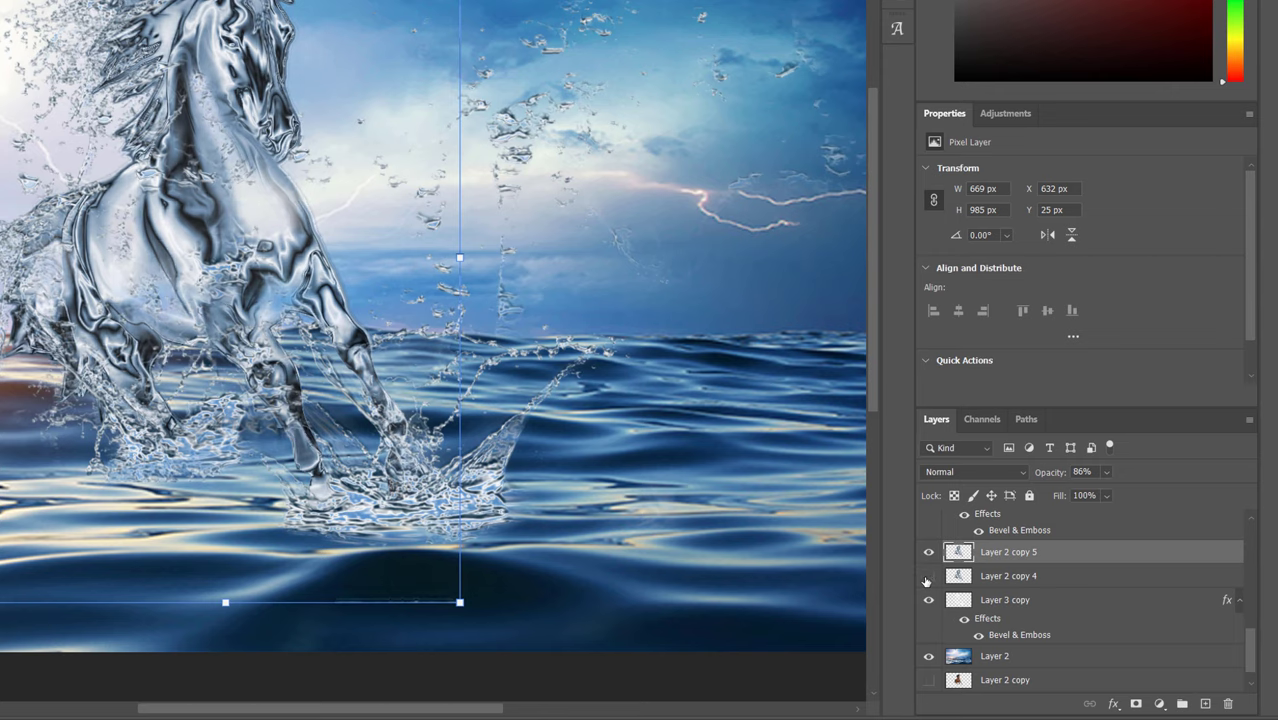
scroll(1012, 607, "up", 1)
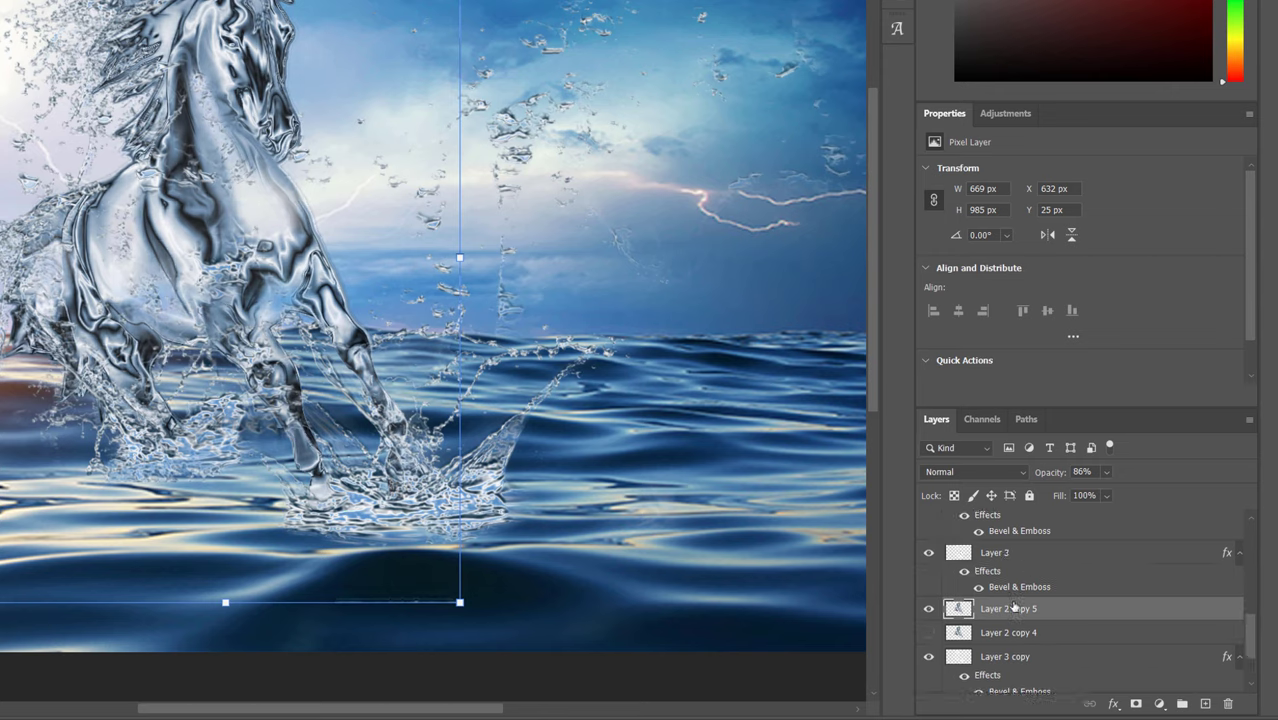
left_click(928, 632)
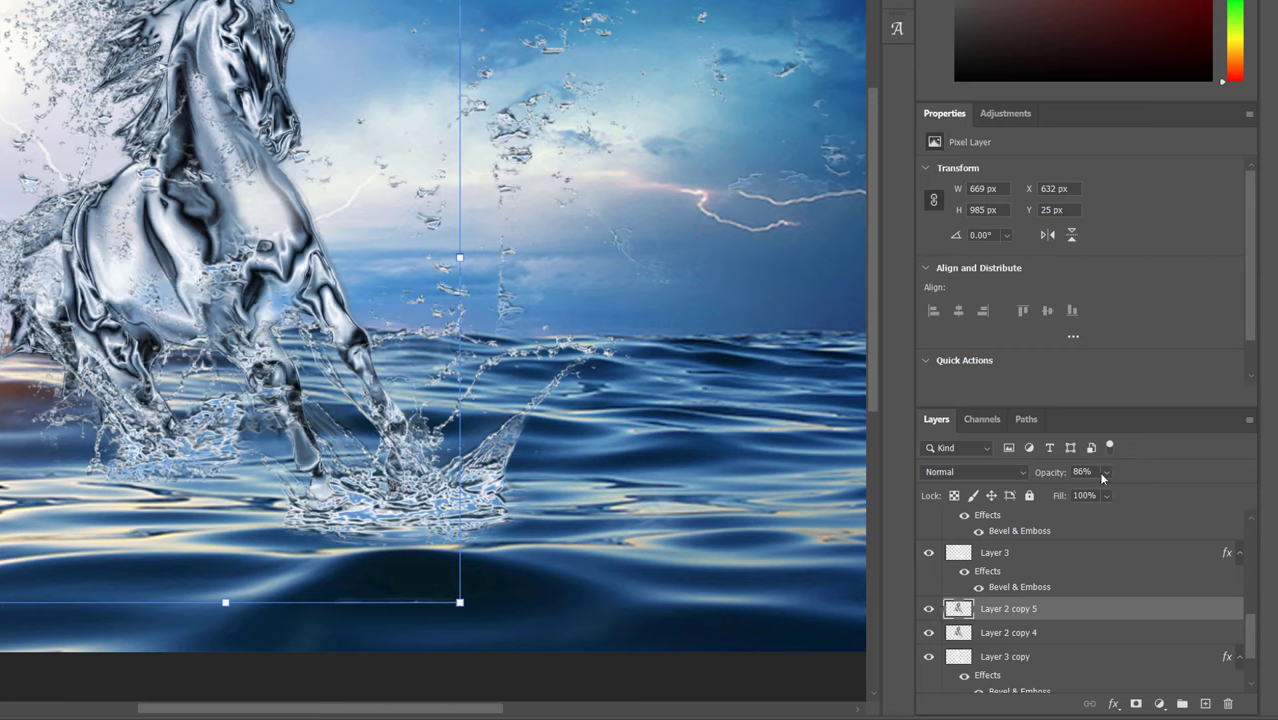
left_click(928, 633)
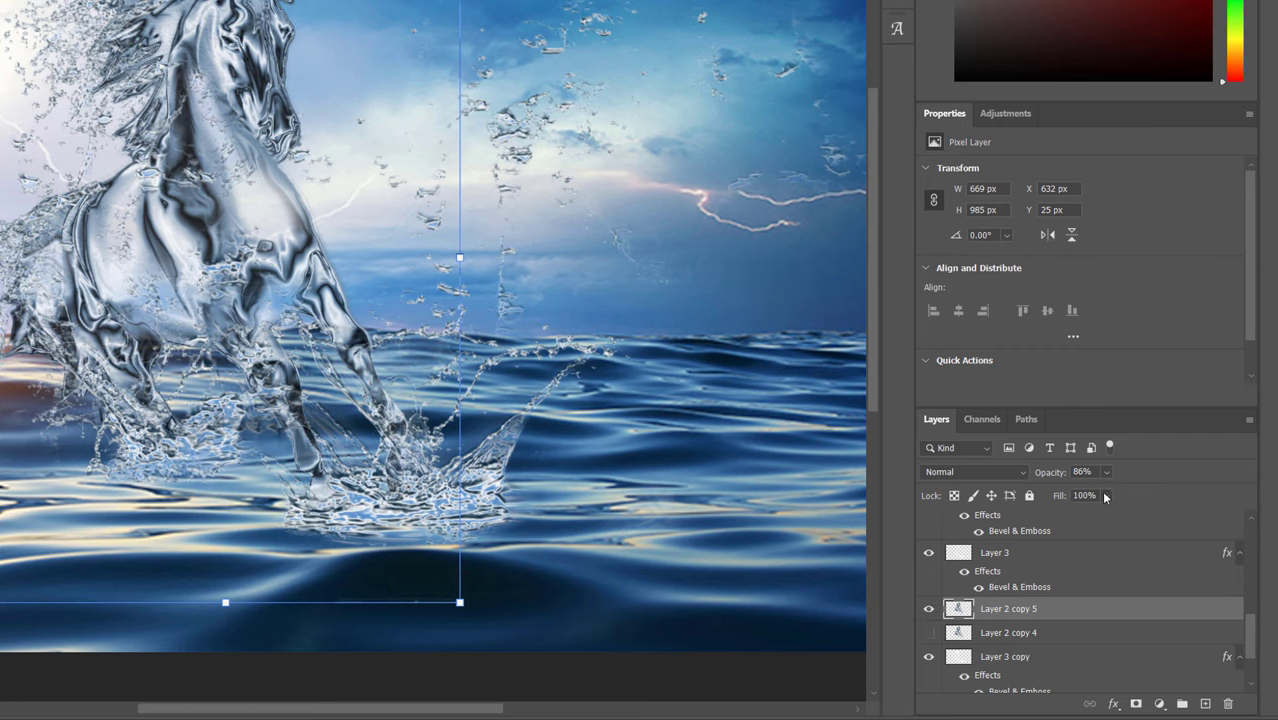
Set the opacity of Layer 2 copy 5 to 64% and inspect the horse's transparency up close and in full.
left_click(1106, 473)
left_click_drag(1092, 492, 1104, 492)
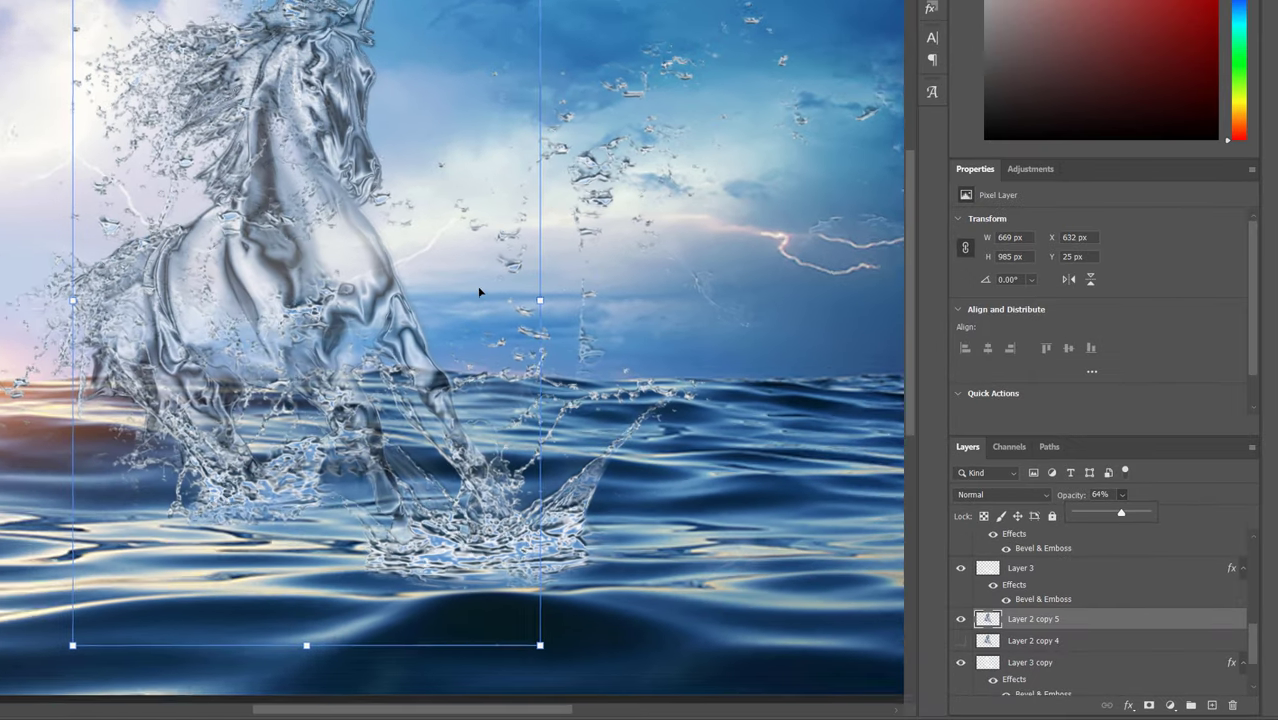
scroll(479, 291, "up", 1)
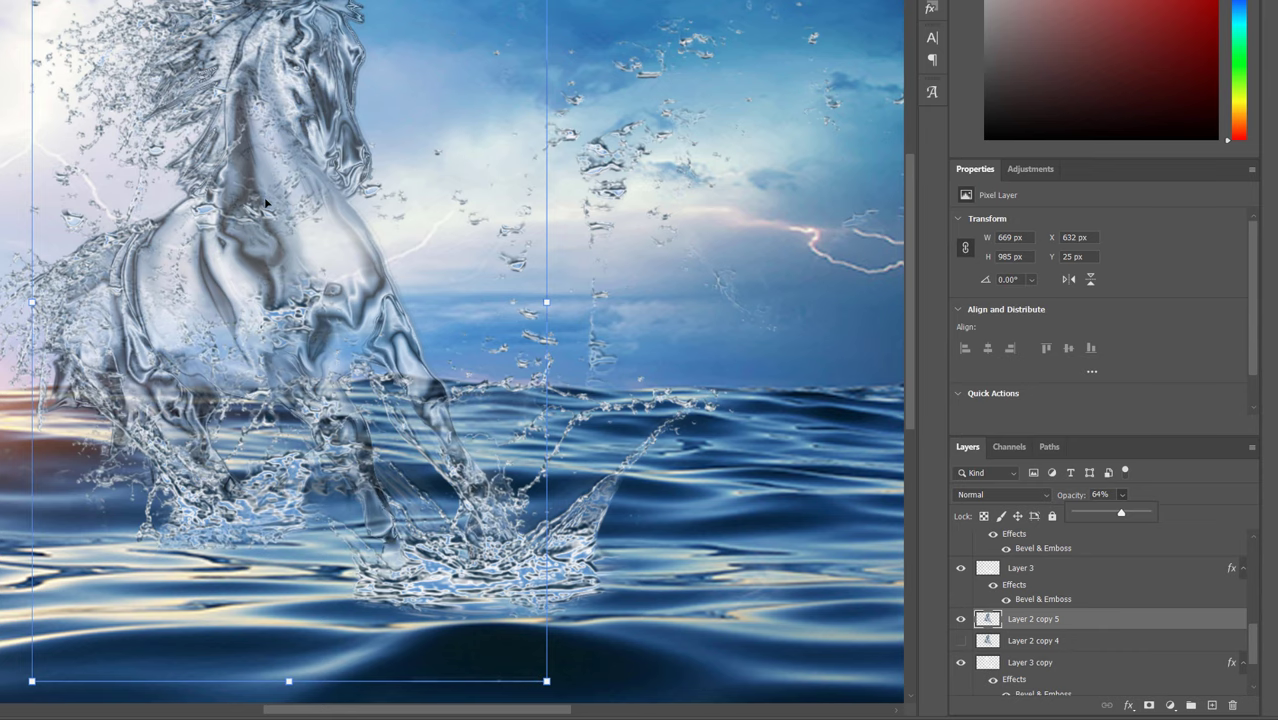
scroll(392, 224, "down", 2)
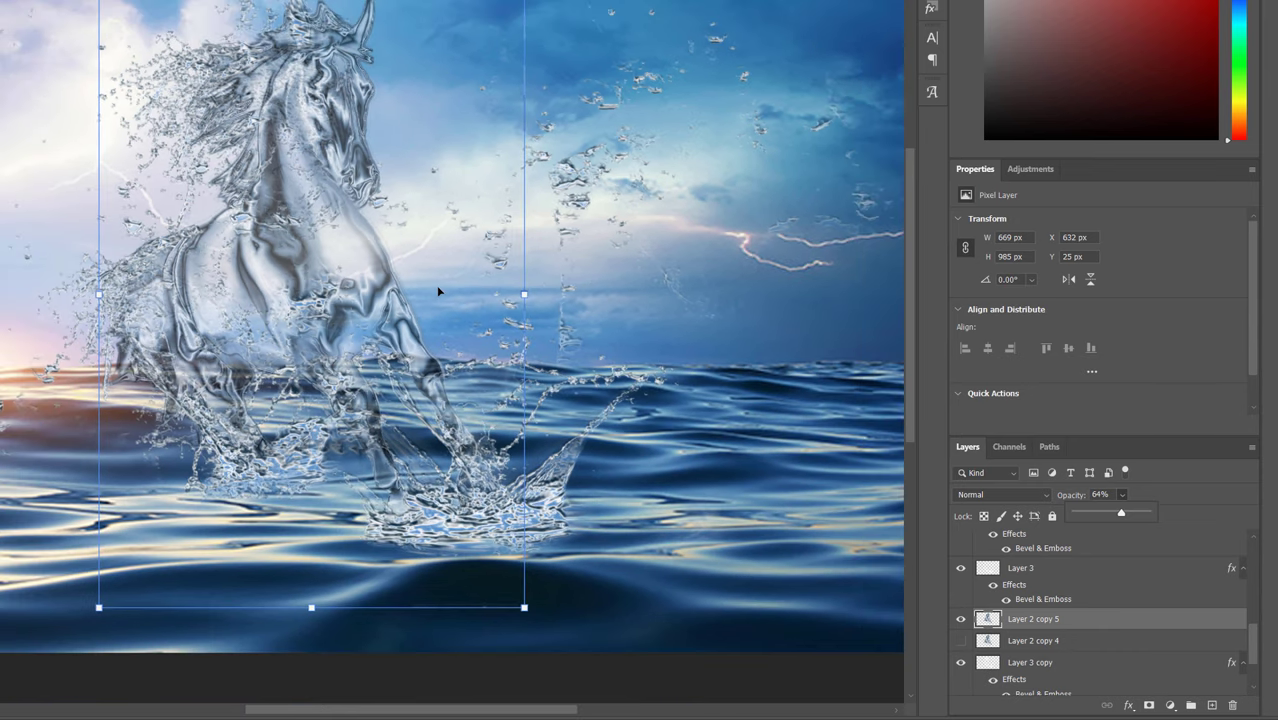
scroll(327, 207, "down", 1)
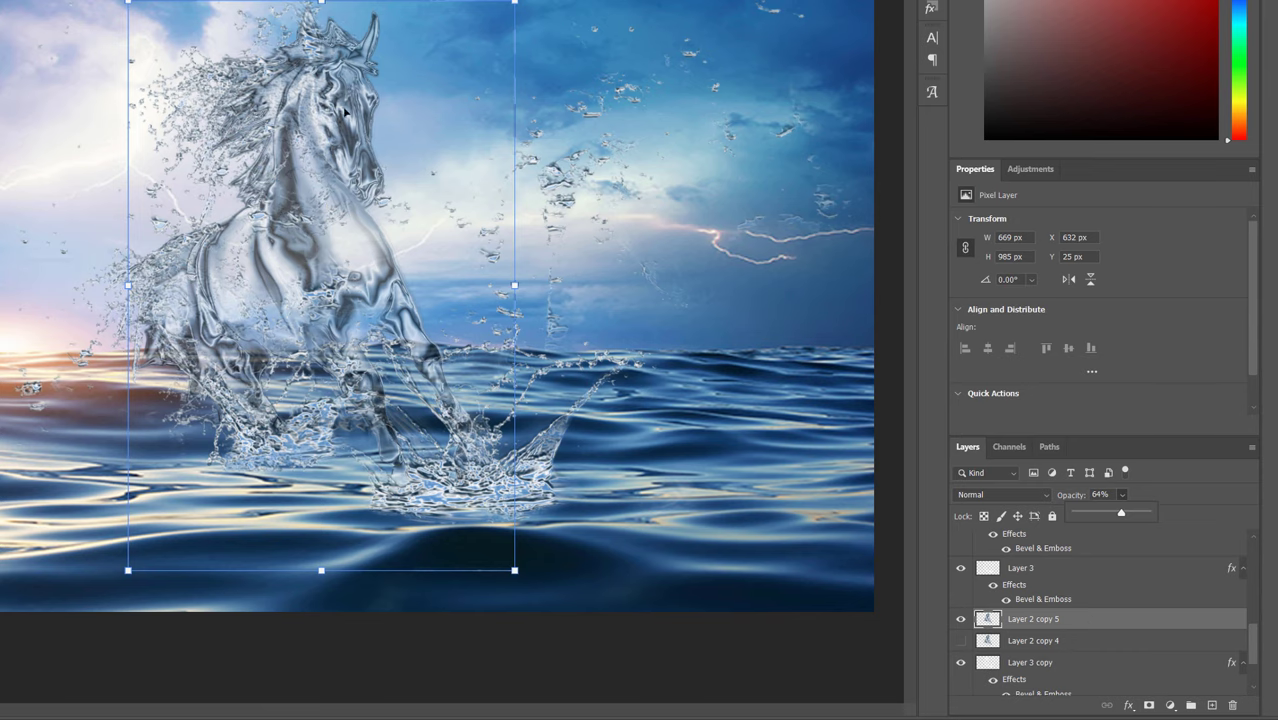
scroll(341, 130, "up", 6)
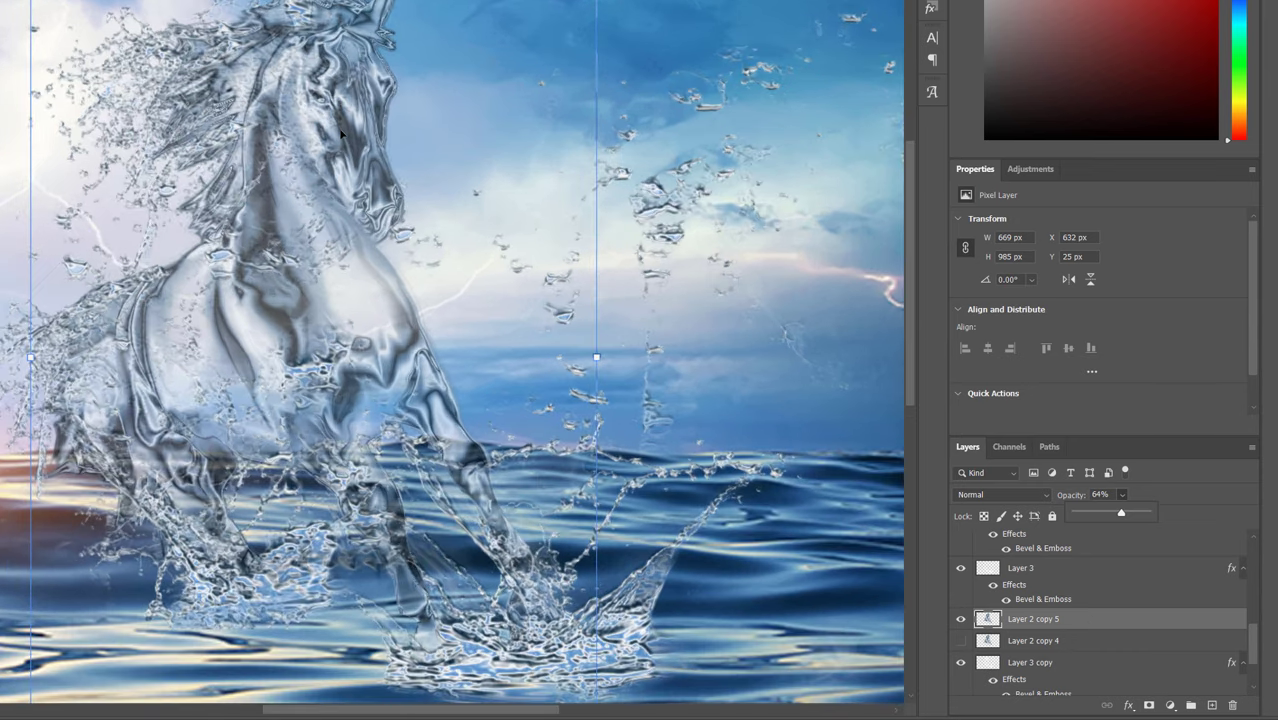
scroll(340, 131, "down", 6)
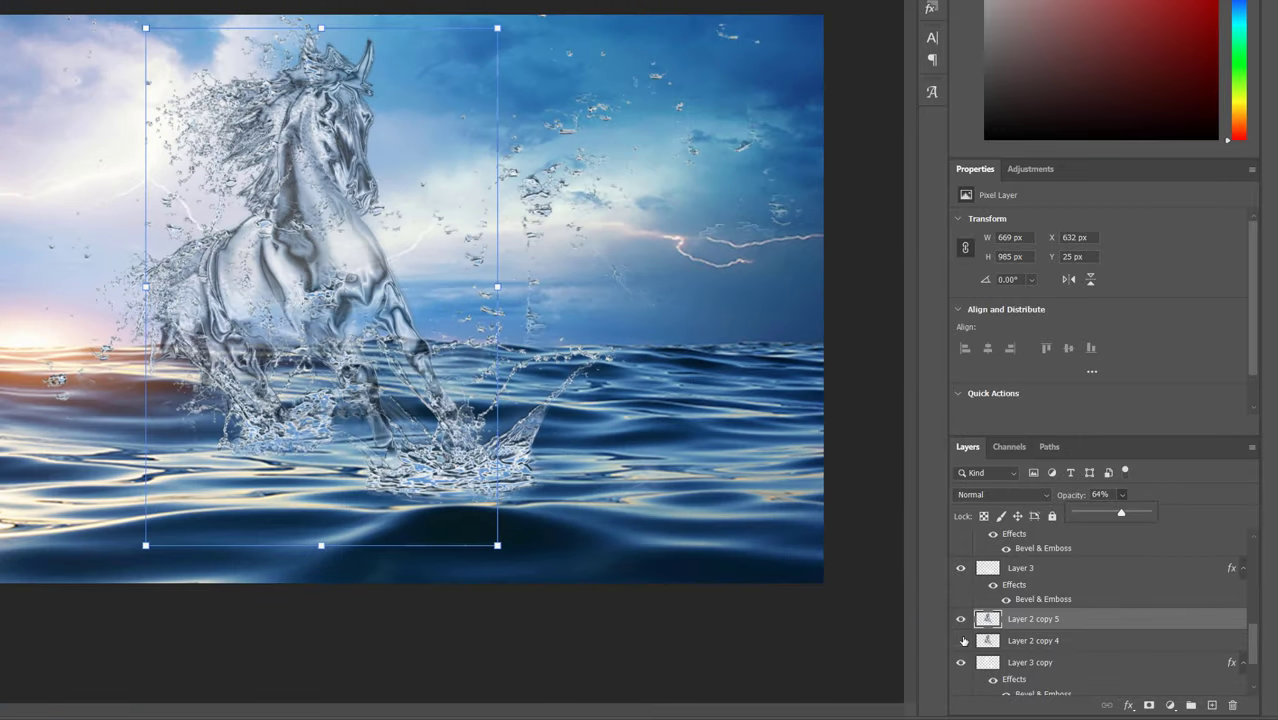
Show Layer 2 copy 4 again and move it above Layer 2 copy 5.
left_click(961, 640)
left_click(1058, 641)
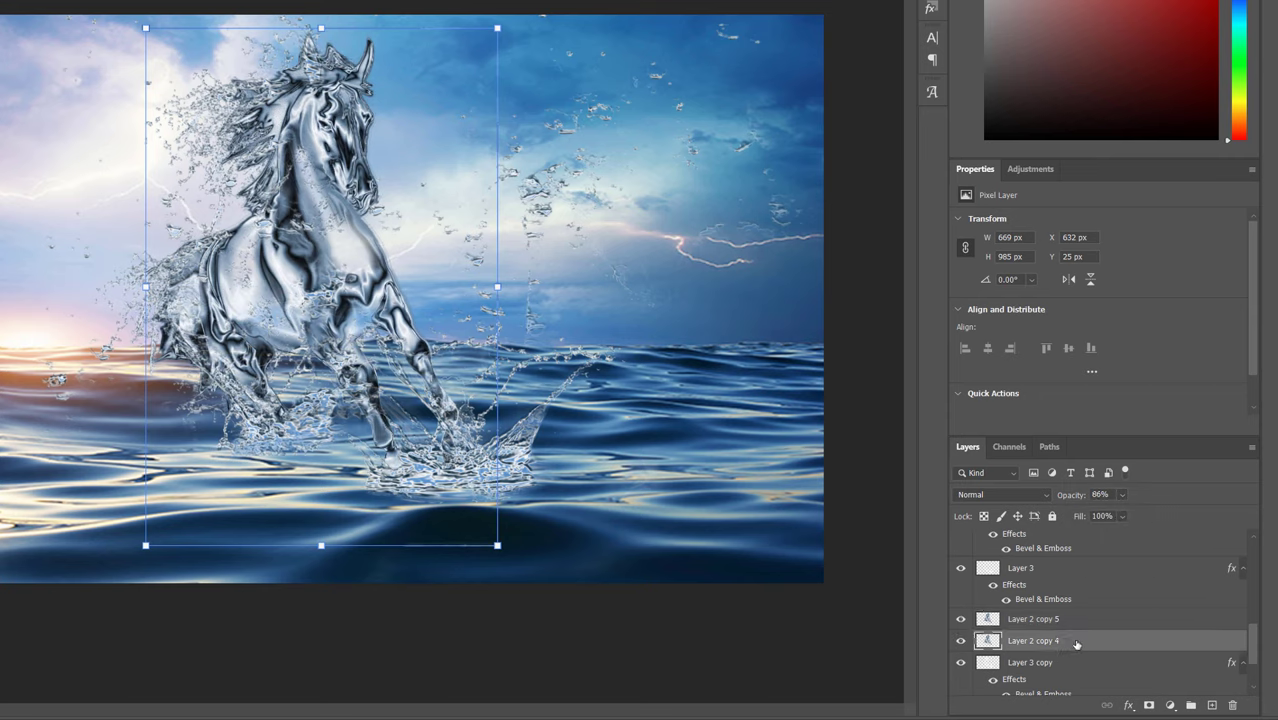
left_click_drag(1077, 643, 1075, 614)
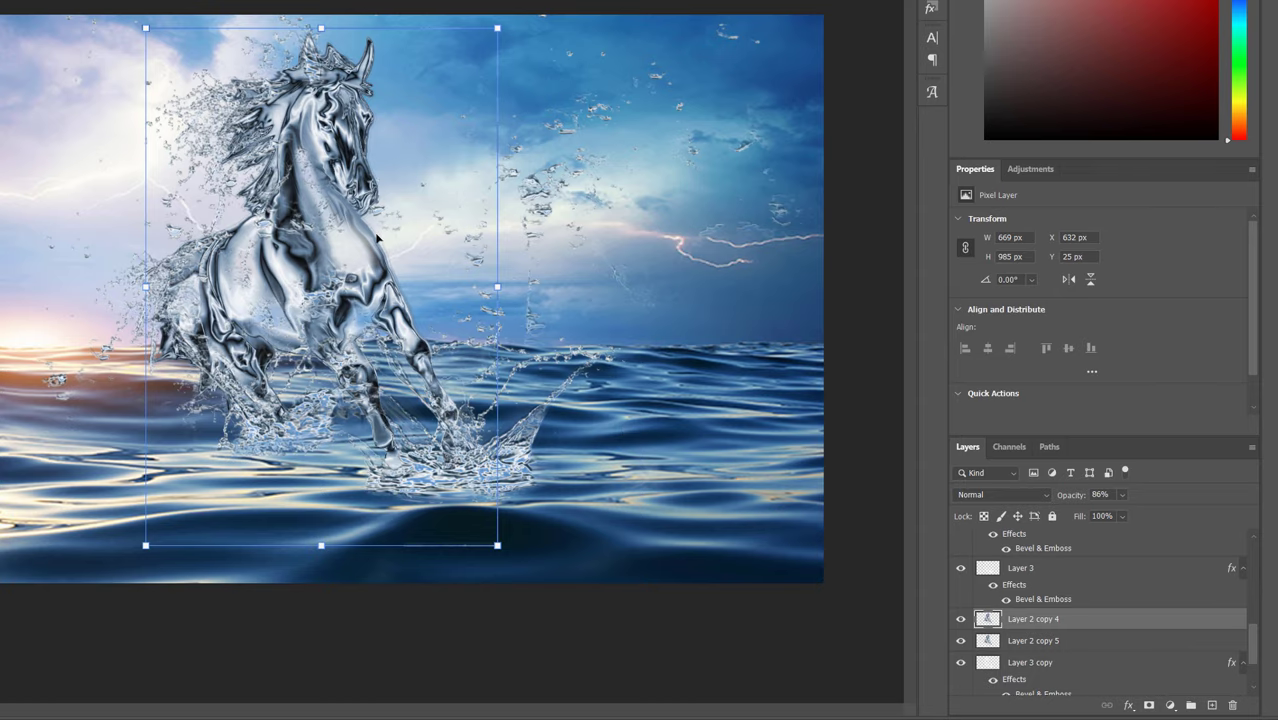
scroll(377, 237, "up", 3)
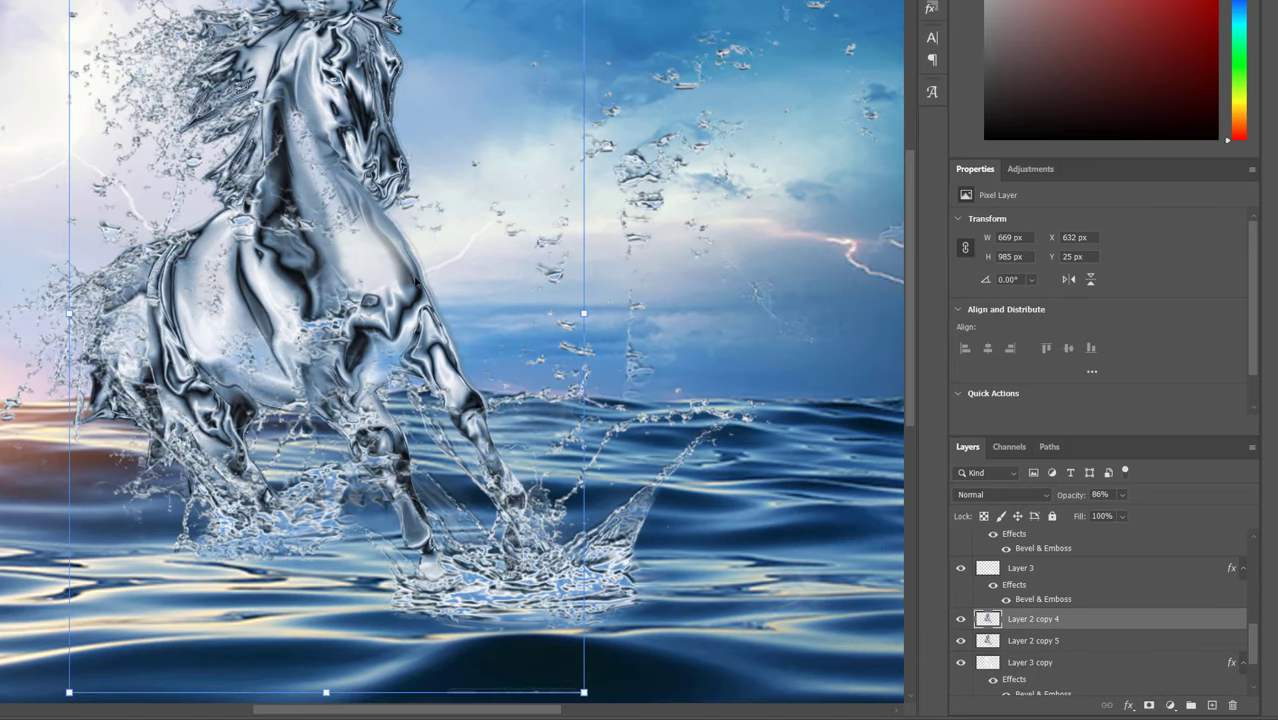
Compare the two stacked horse layers by toggling the visibility of Layer 2 copy 4 and Layer 2 copy 5.
left_click(961, 643)
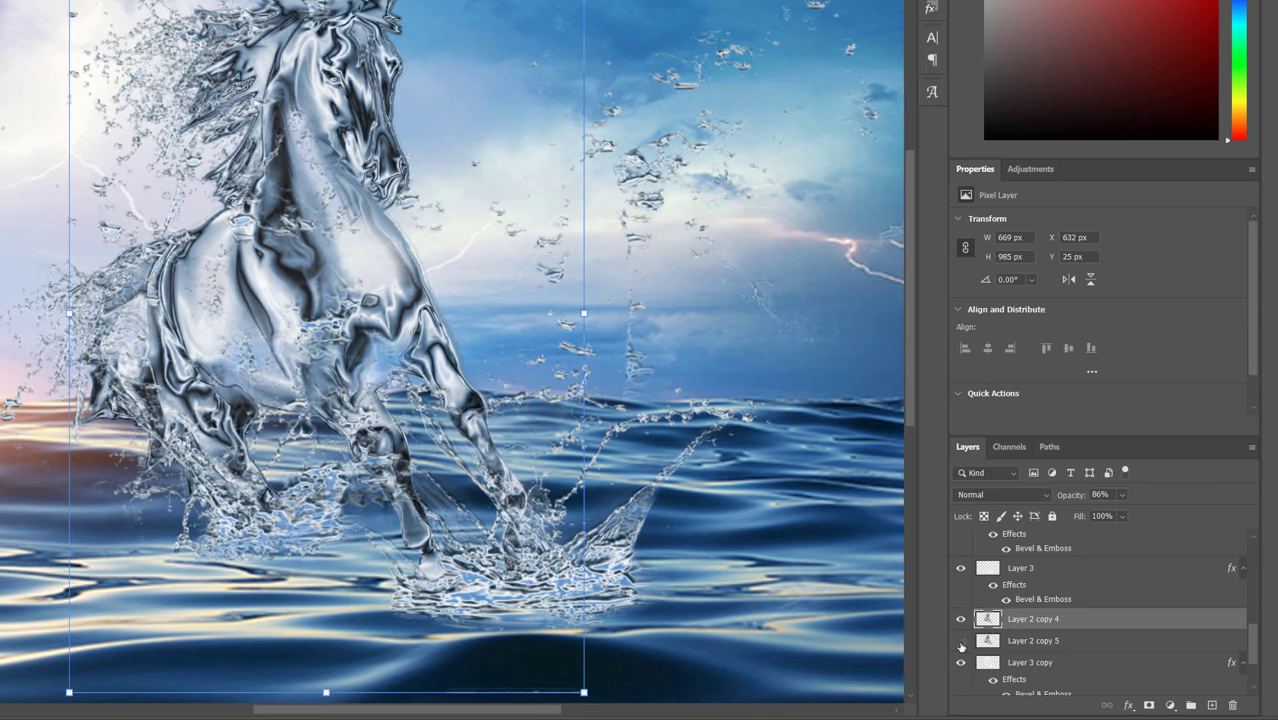
left_click(961, 620)
left_click(961, 620)
left_click(960, 641)
left_click(961, 620)
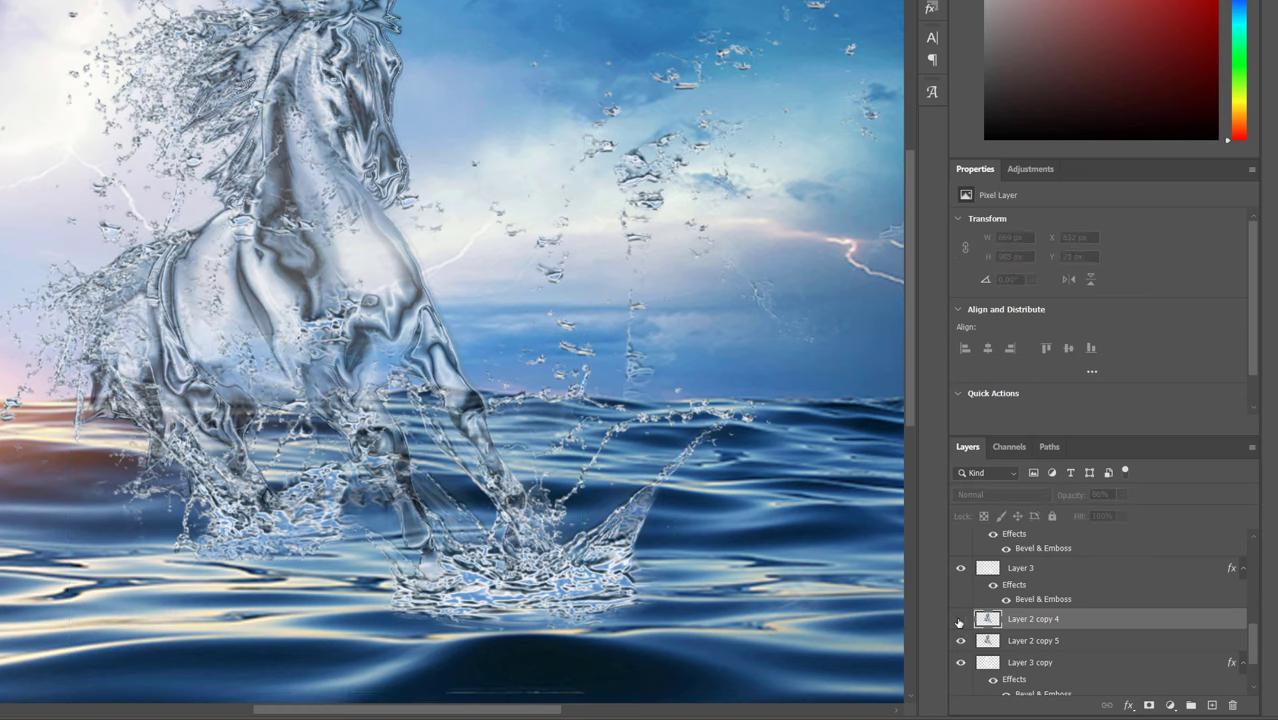
left_click(960, 620)
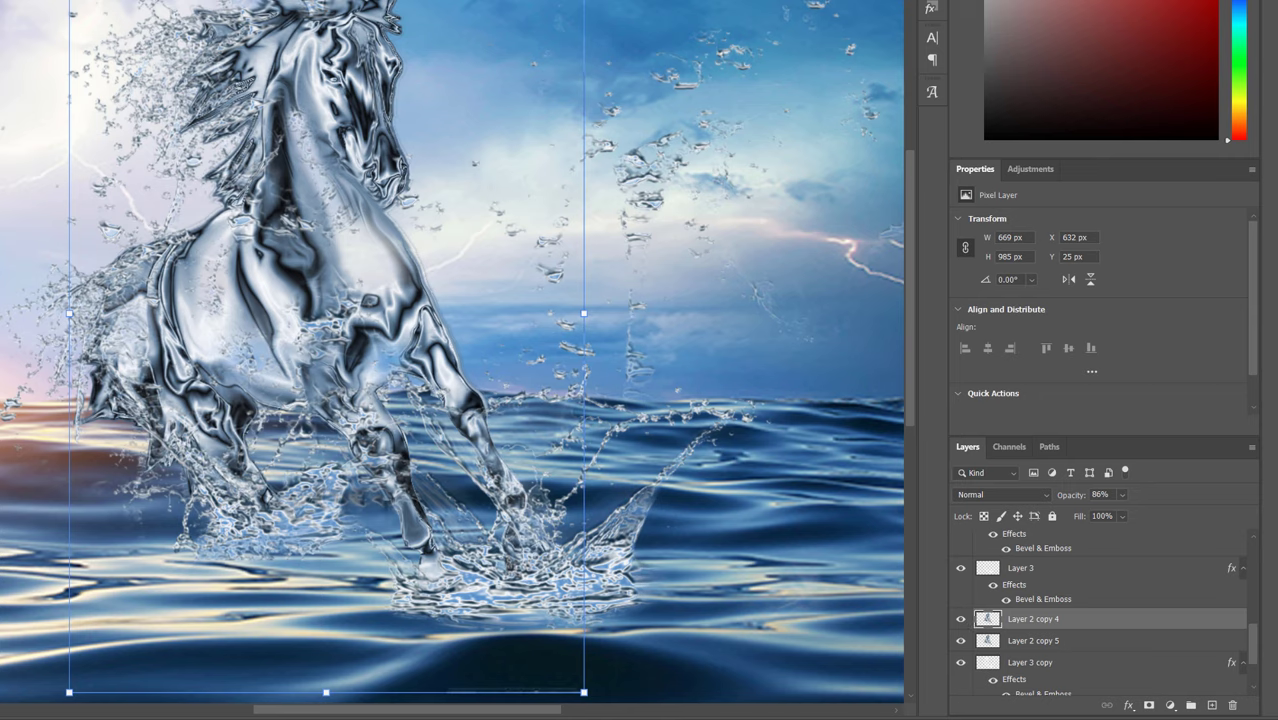
Erase the horse's legs on Layer 2 copy 4 so that the more transparent copy beneath shows through.
key("e")
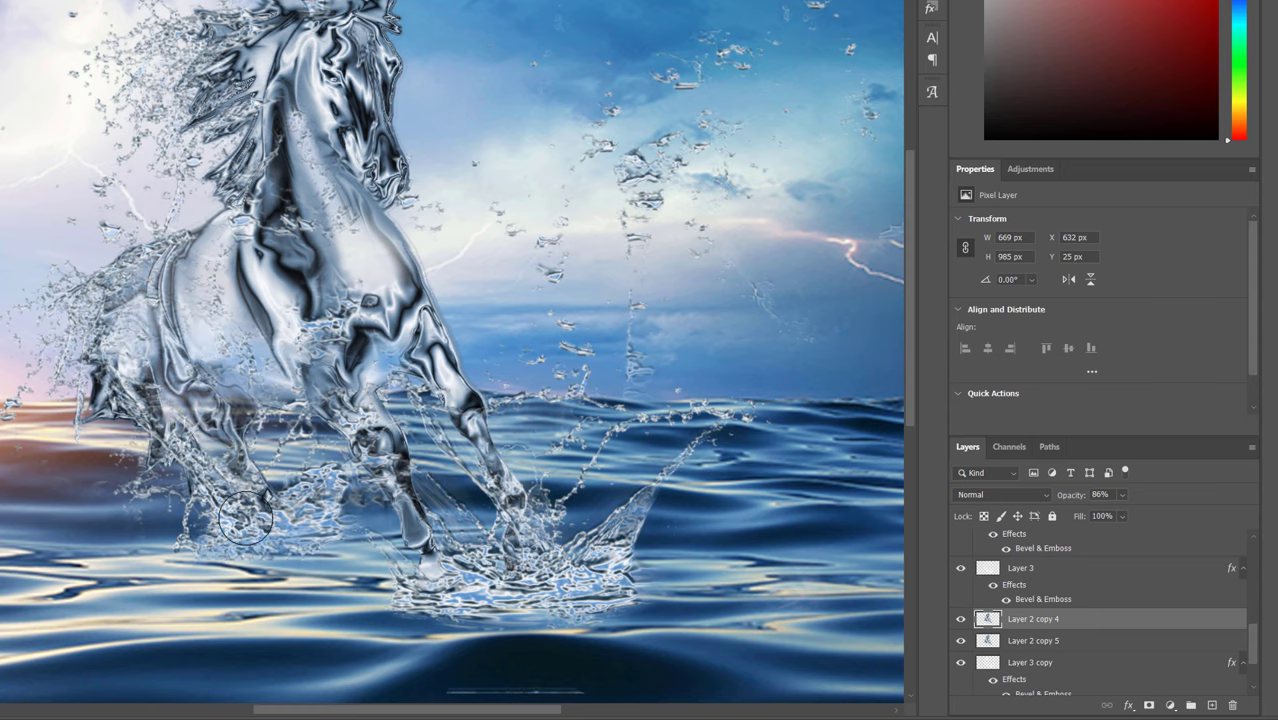
left_click_drag(362, 415, 403, 550)
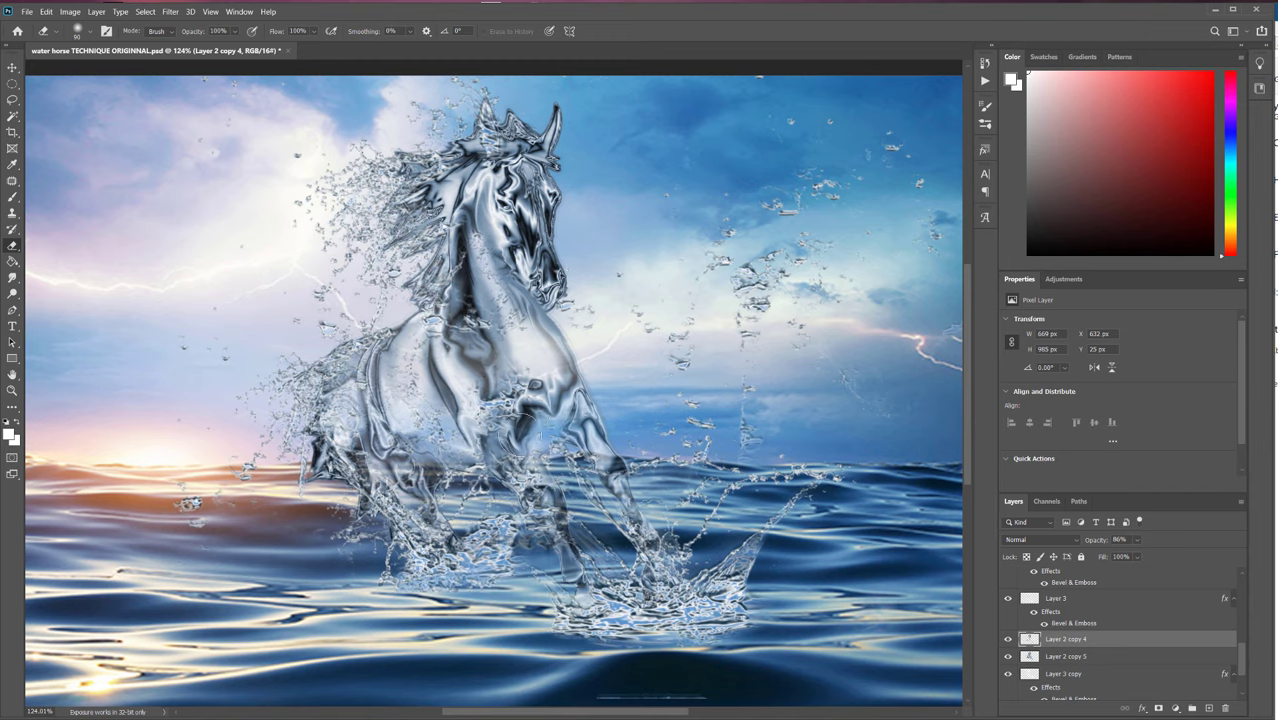
scroll(593, 234, "down", 2)
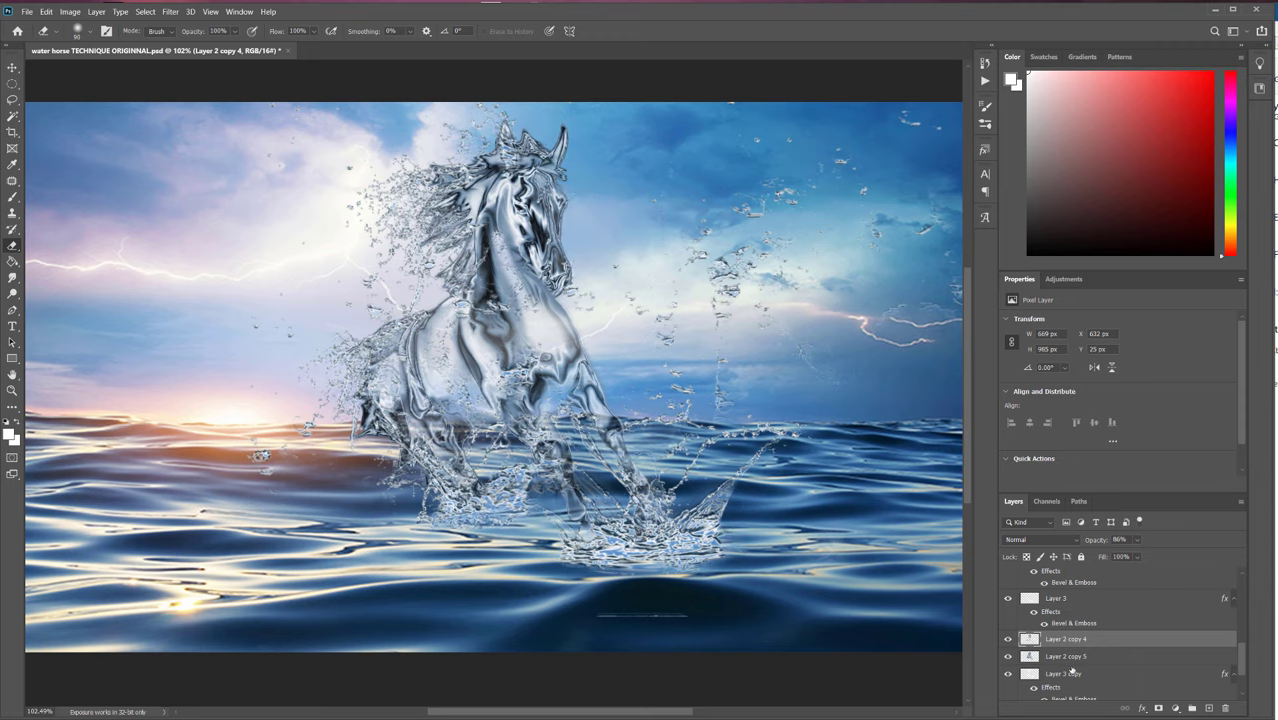
Enlarge the eraser to 200 px and clear the stray line on the water below the horse from Layer 2 copy 5 and Layer 2 copy 4.
left_click(1040, 656)
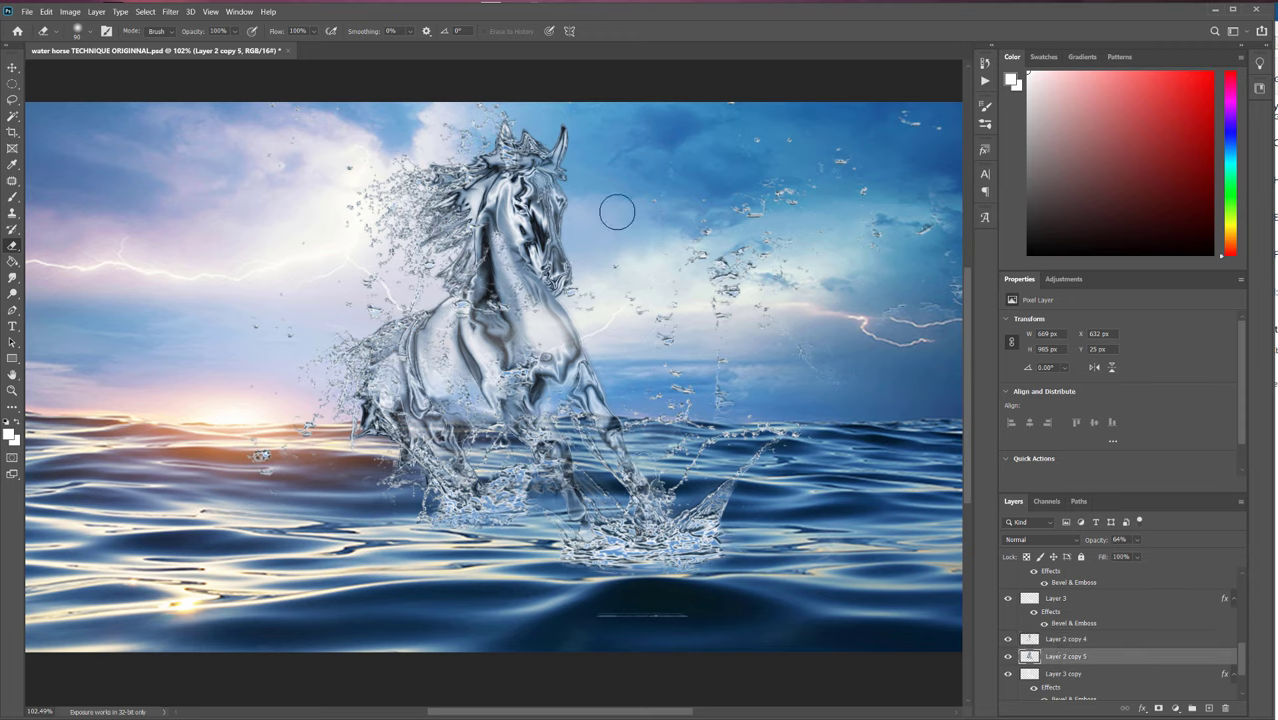
key("bracketright")
key("bracketright")
key("bracketright")
key("bracketright")
key("bracketright")
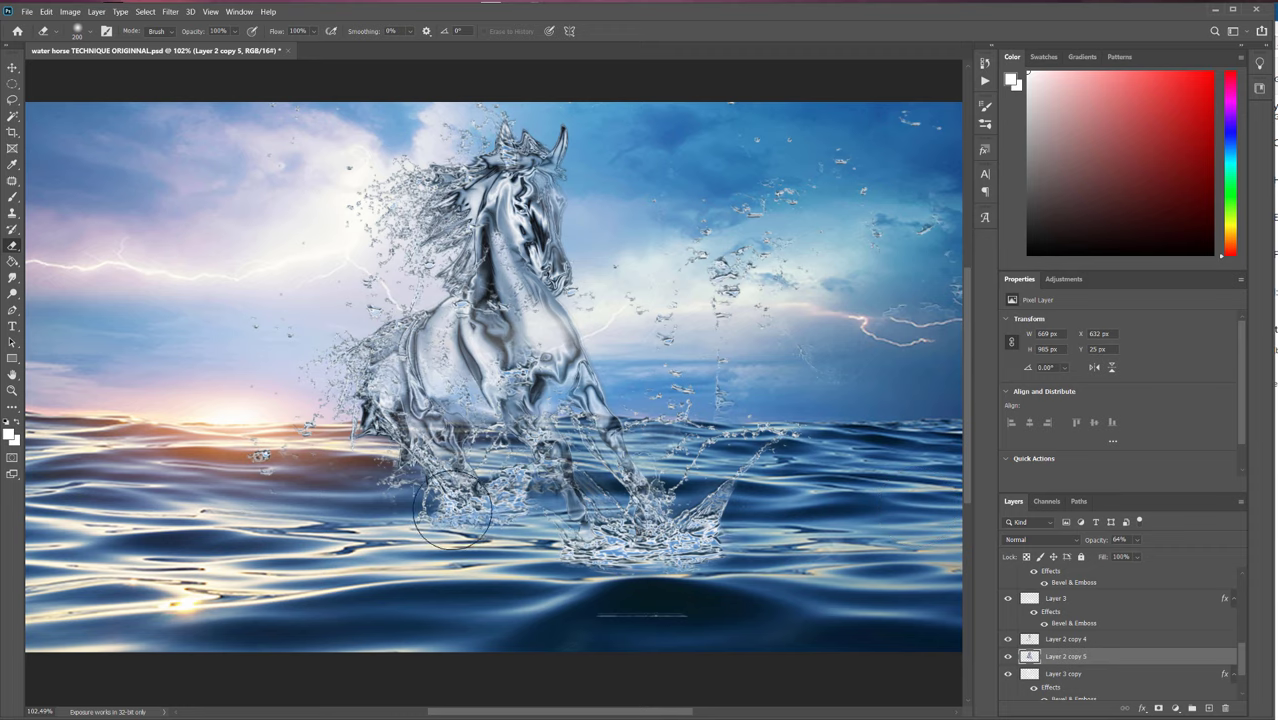
scroll(635, 428, "down", 2)
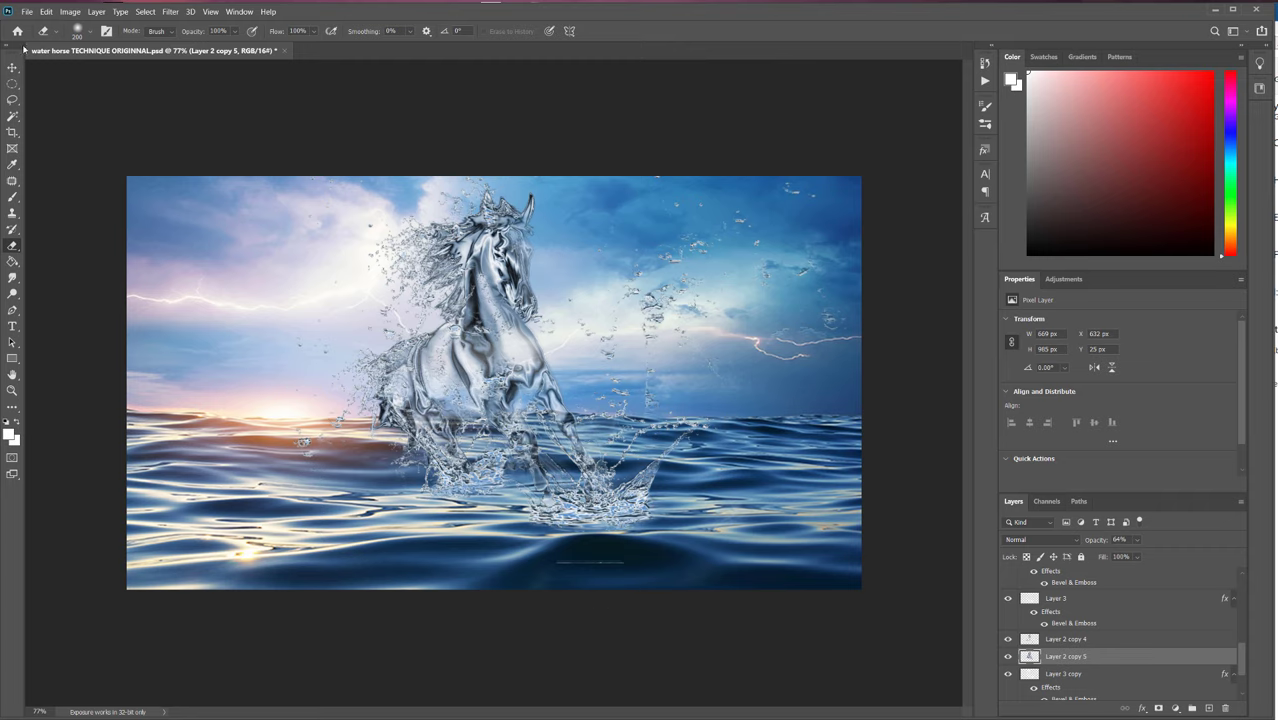
key("alt+]")
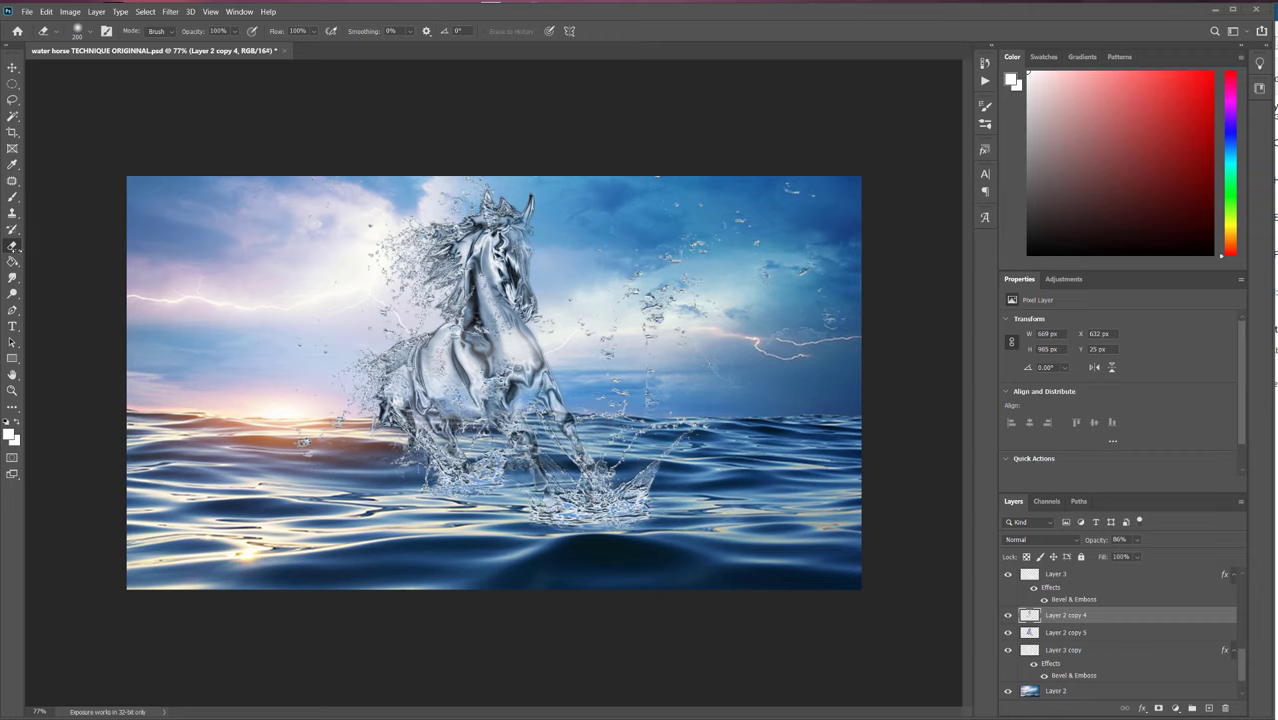
Choose the Soft Round brush for painting and set the foreground colour to light purple cbb6dc.
left_click(12, 198)
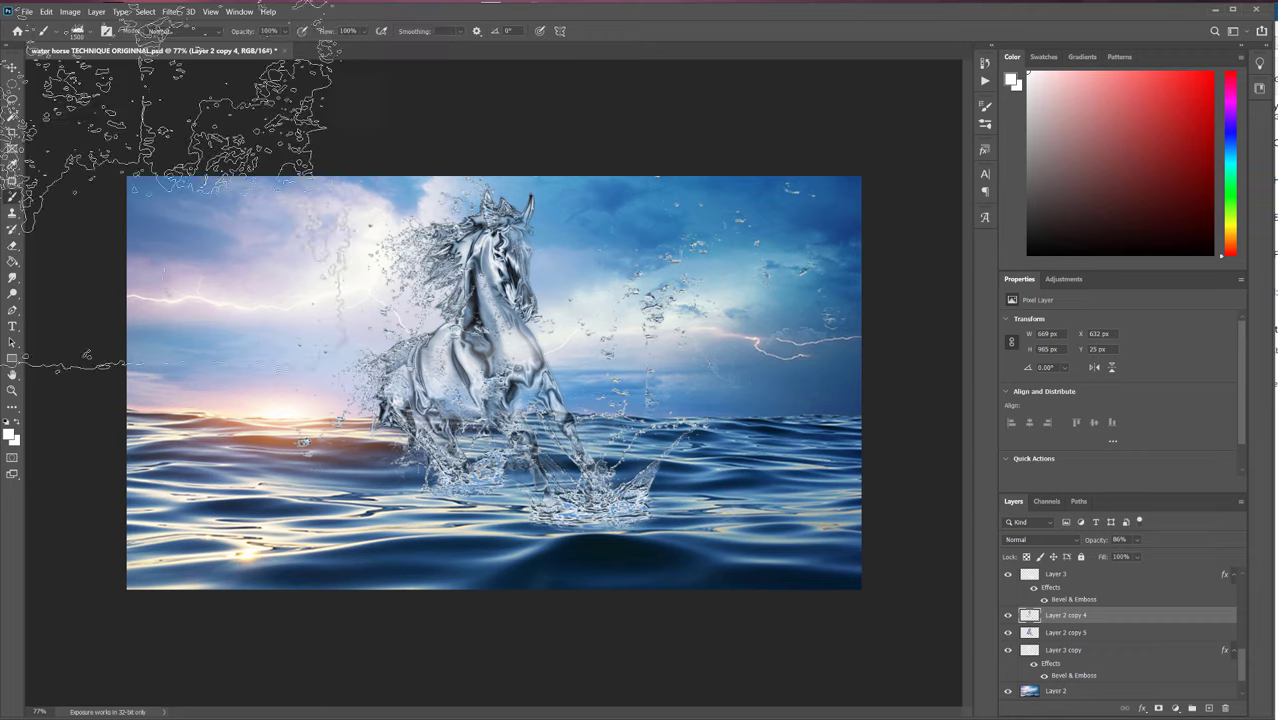
left_click(91, 34)
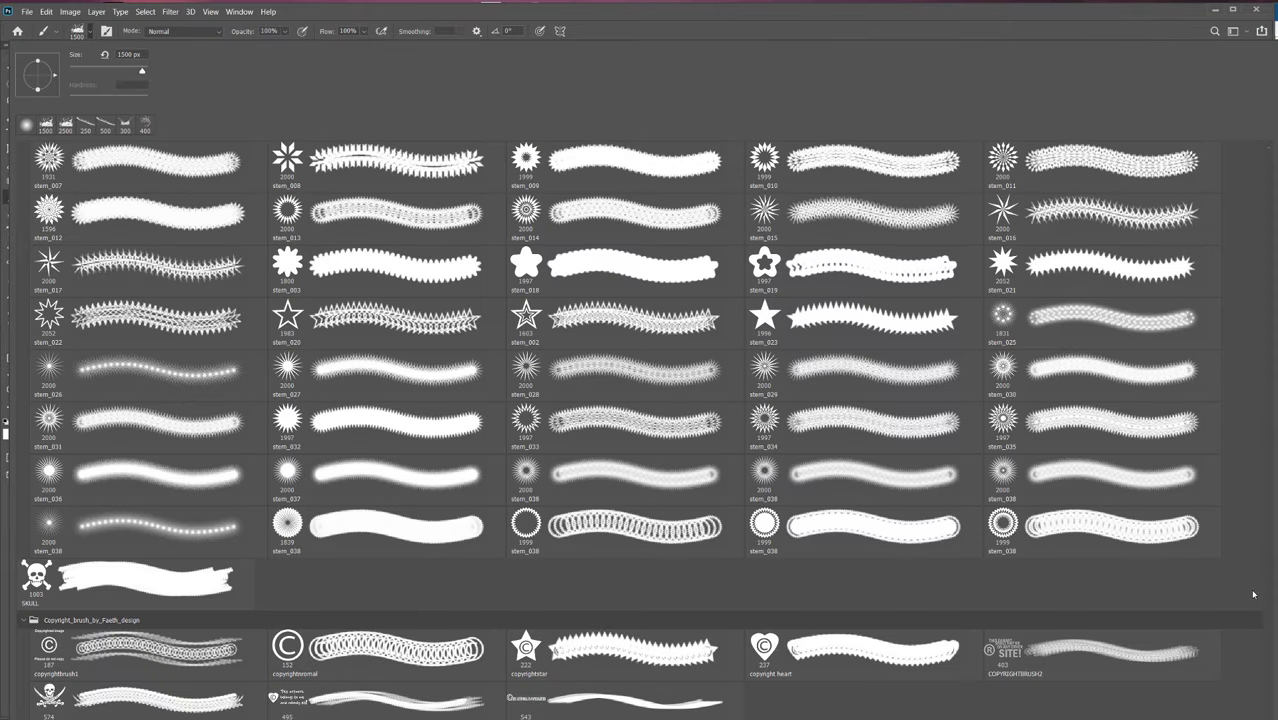
scroll(1253, 318, "up", 1)
left_click_drag(1273, 150, 1271, 157)
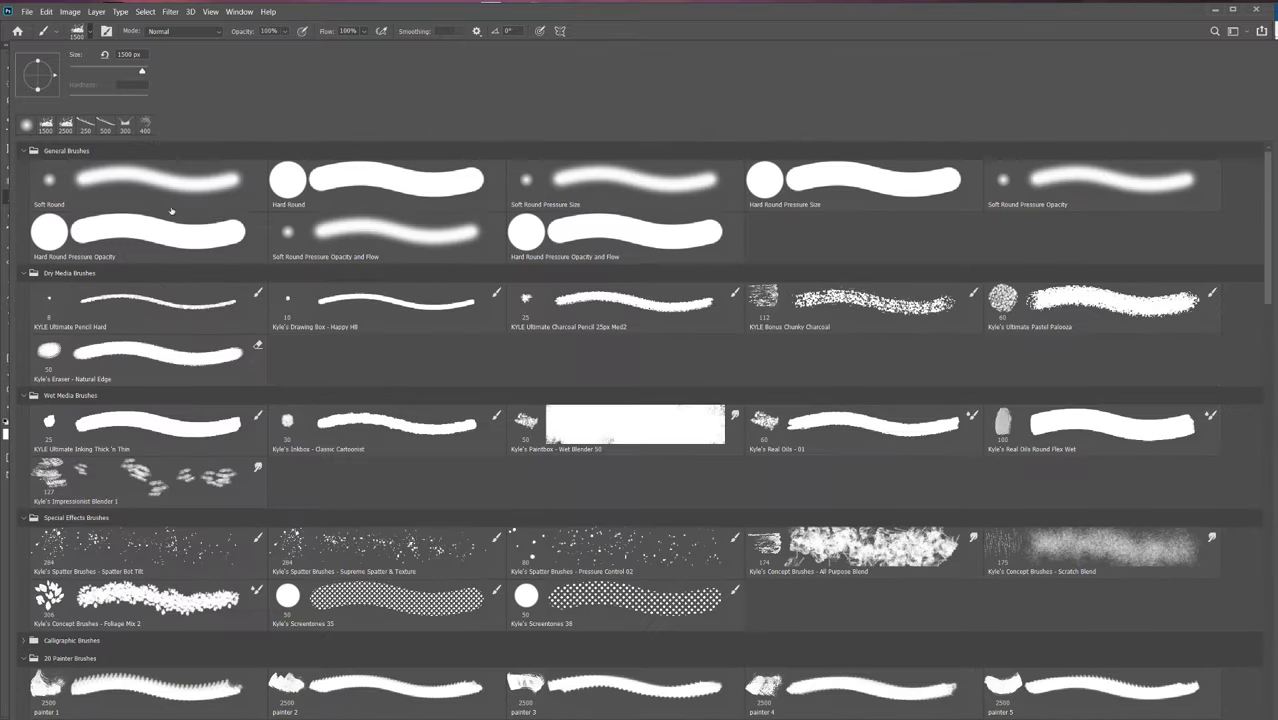
left_click(141, 177)
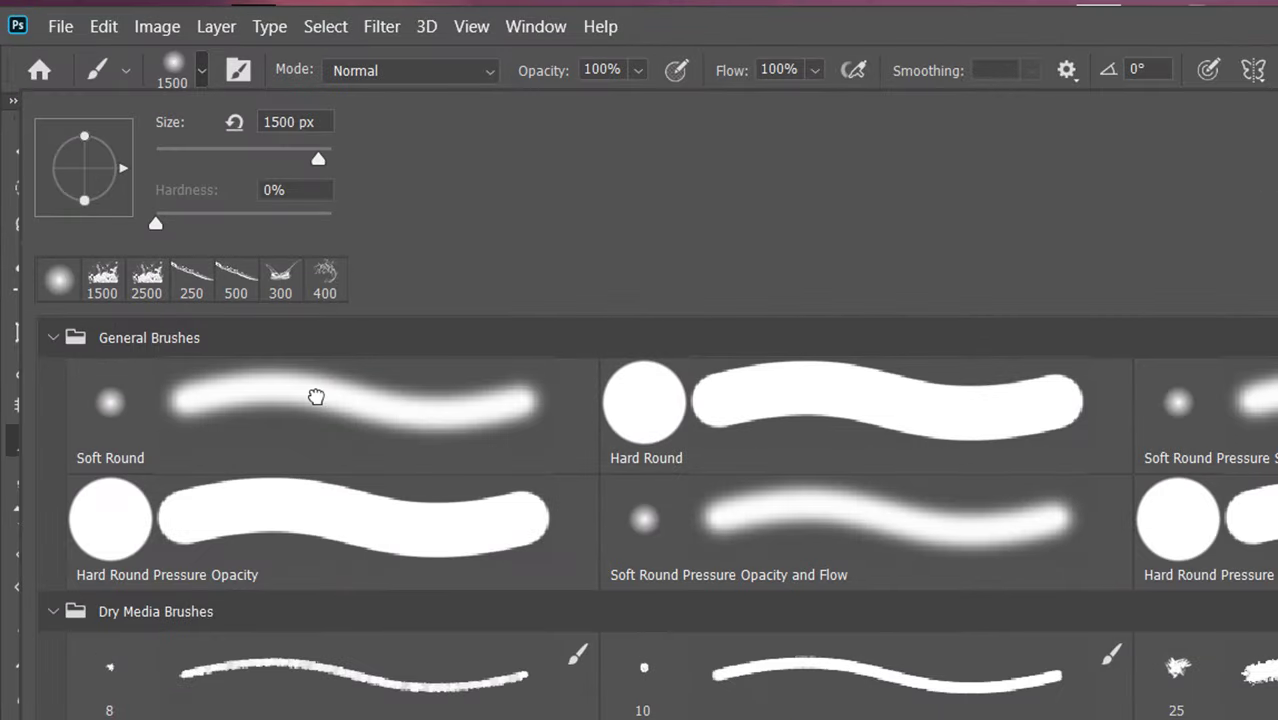
key("Return")
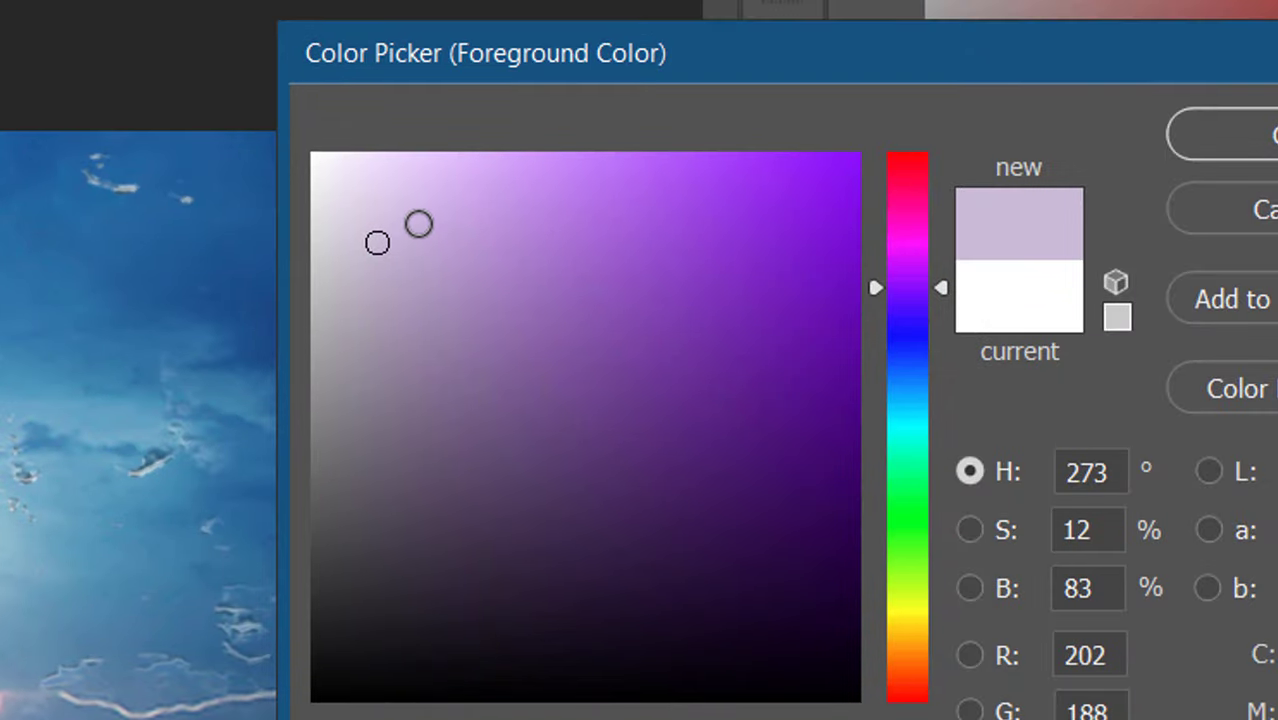
left_click(408, 228)
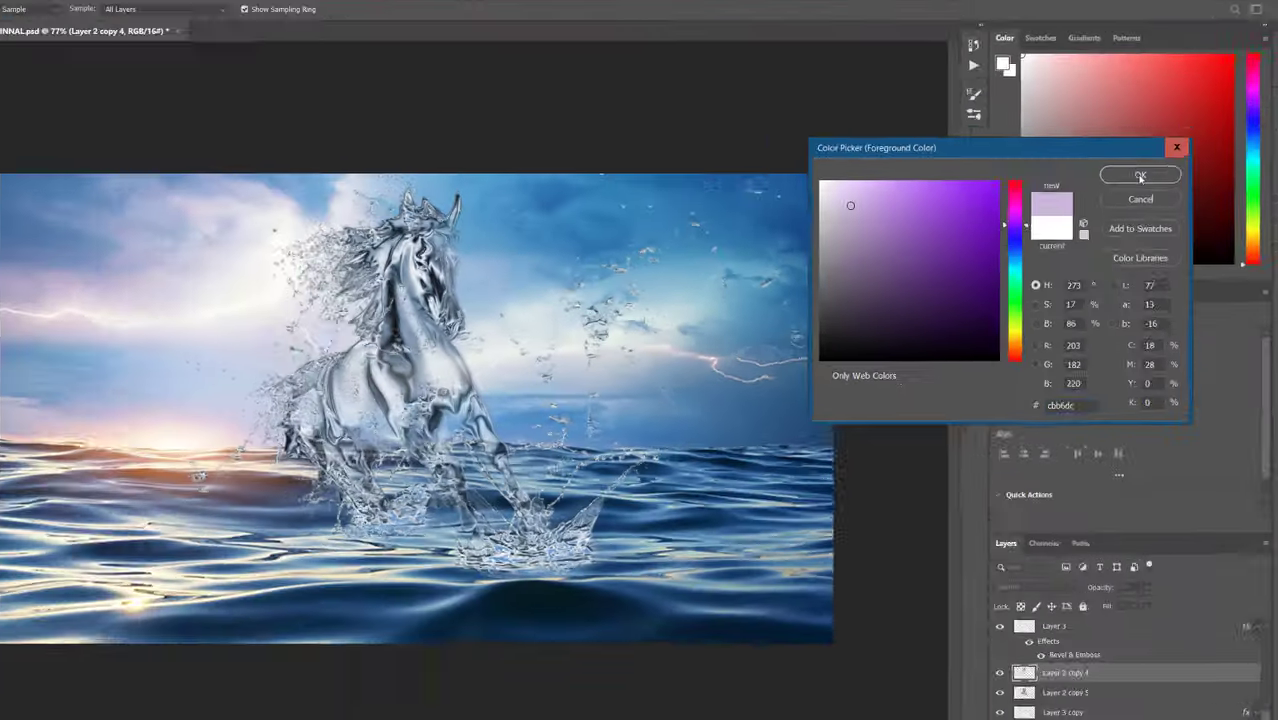
left_click(1230, 134)
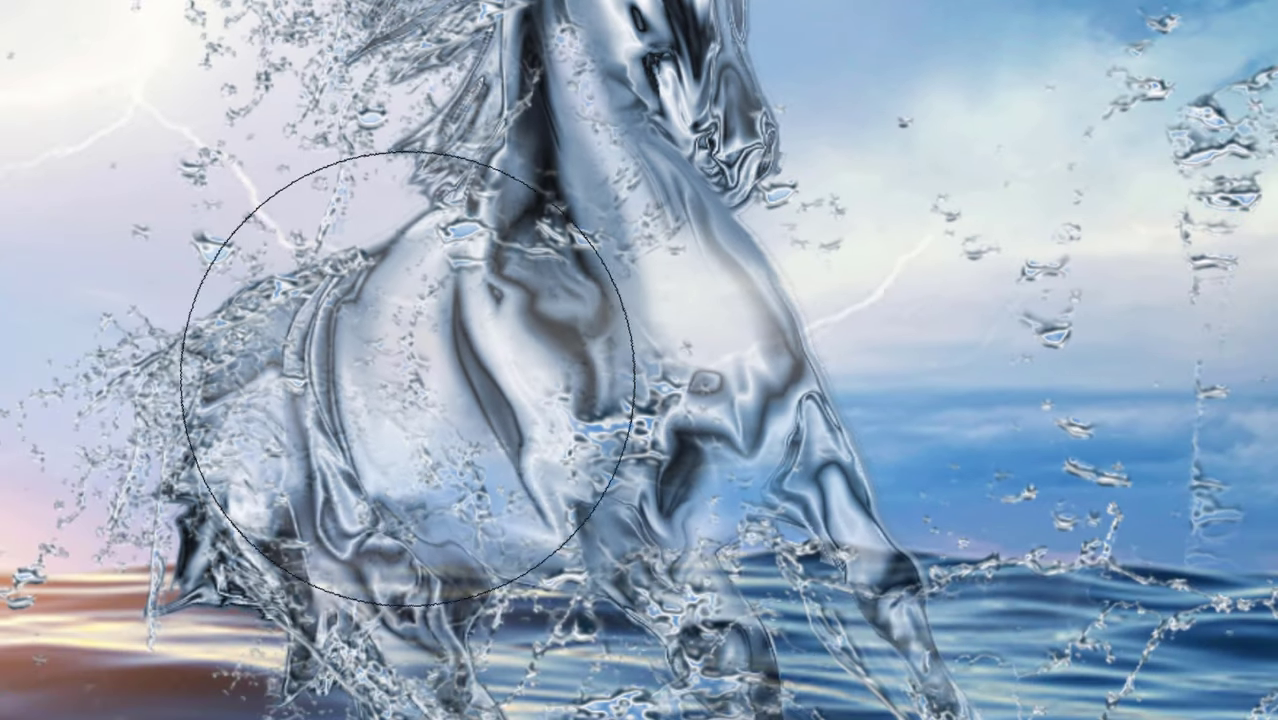
Paint light purple over the horse's flank on a new layer with a smaller brush, and place that layer directly above Layer 2.
key("bracketleft")
key("bracketleft")
key("bracketleft")
key("bracketleft")
key("bracketleft")
key("bracketleft")
key("bracketleft")
key("bracketleft")
key("bracketleft")
key("bracketleft")
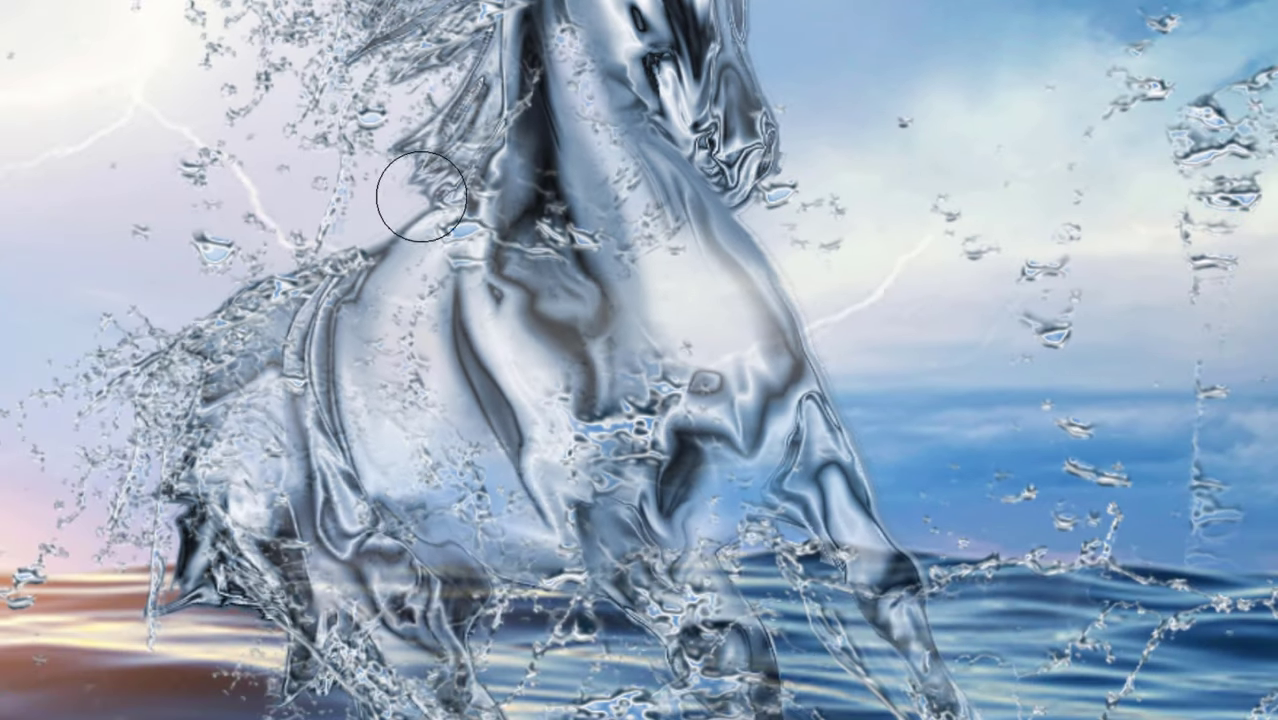
mouse_move(434, 228)
left_mouse_down()
mouse_move(399, 264)
mouse_move(340, 389)
mouse_move(344, 446)
left_mouse_up()
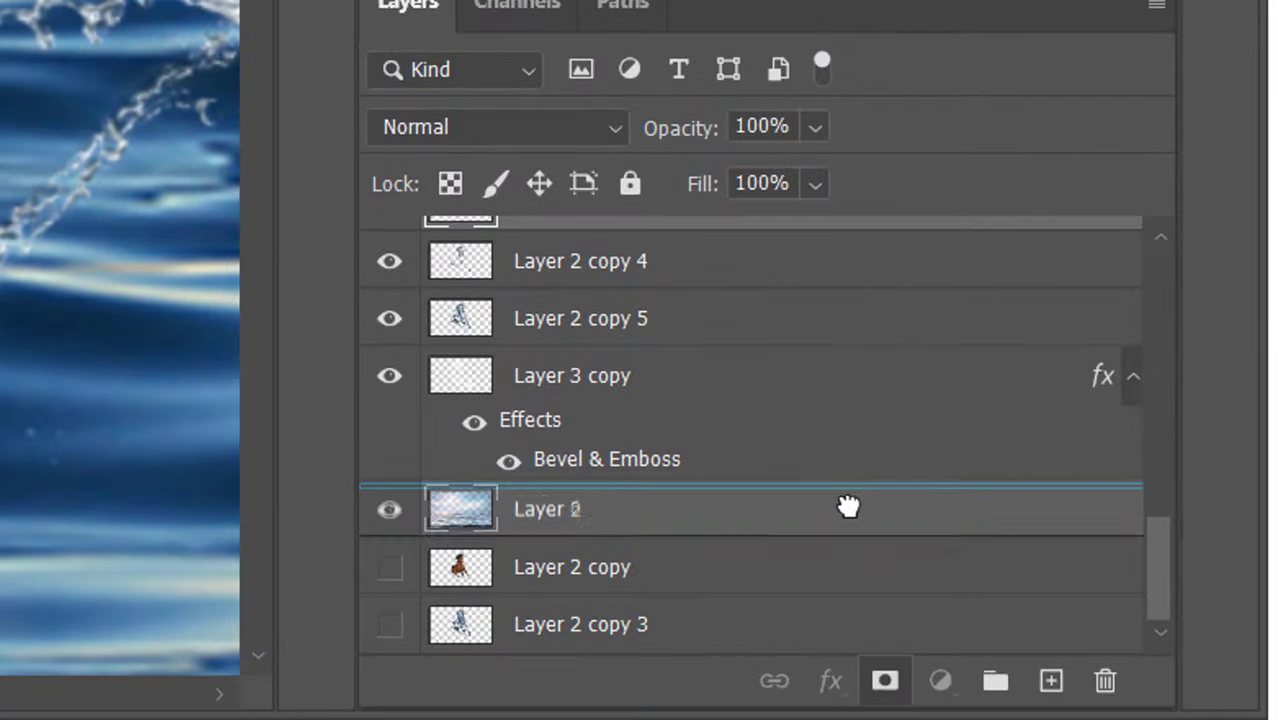
left_click_drag(844, 505, 842, 508)
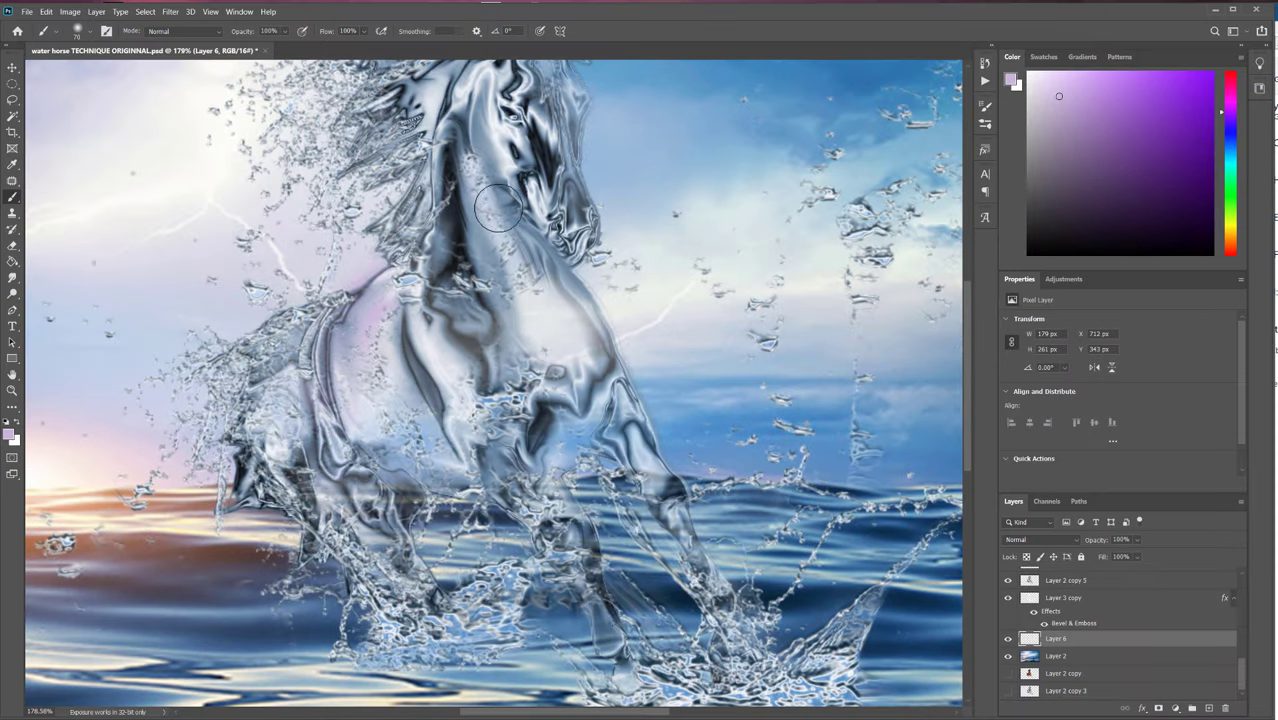
Paint more light purple on Layer 6 behind the horse's front legs, neck and head.
scroll(563, 300, "down", 1)
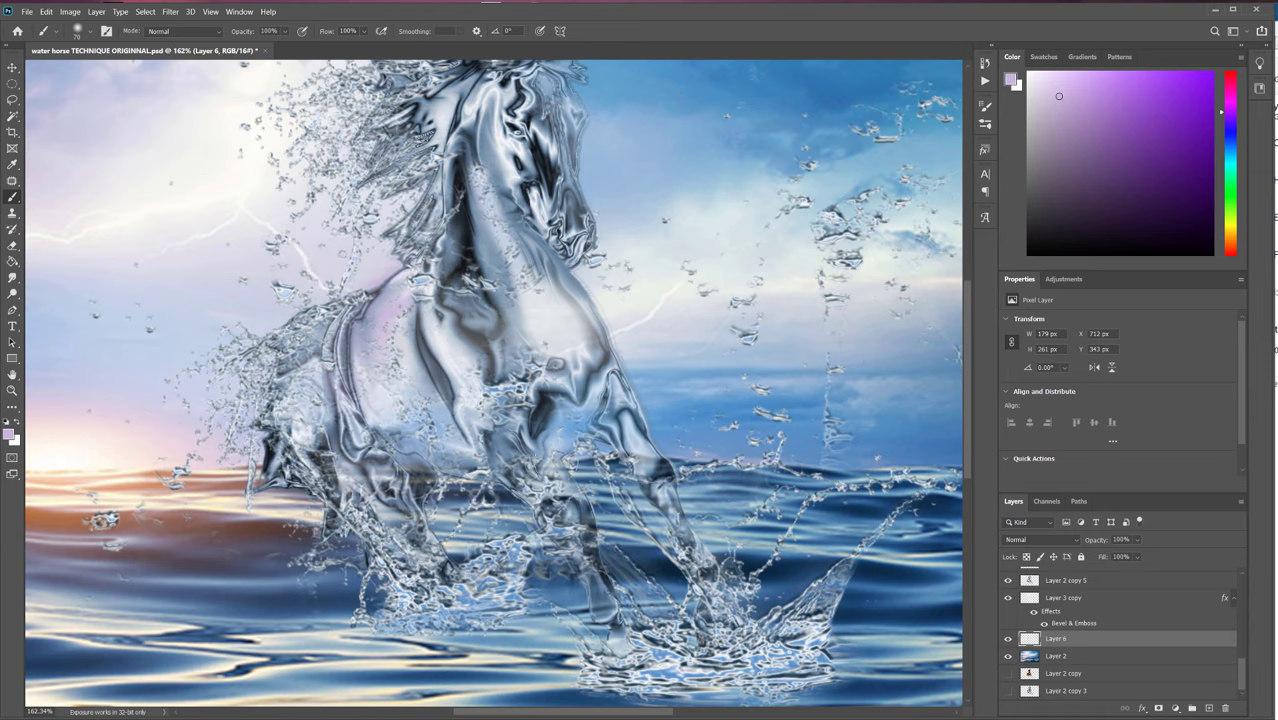
mouse_move(561, 431)
left_mouse_down()
mouse_move(531, 446)
mouse_move(539, 489)
mouse_move(589, 554)
left_mouse_up()
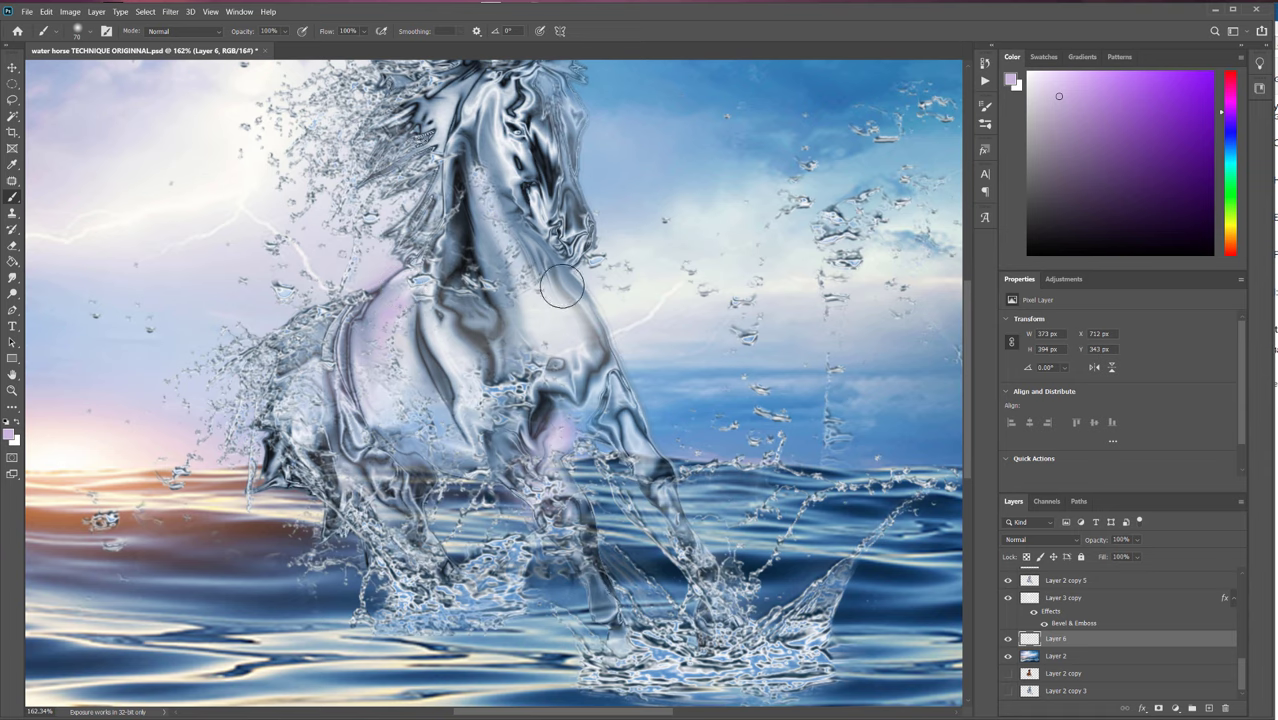
mouse_move(562, 287)
left_mouse_down()
mouse_move(513, 218)
mouse_move(498, 142)
left_mouse_up()
key("bracketright")
key("bracketright")
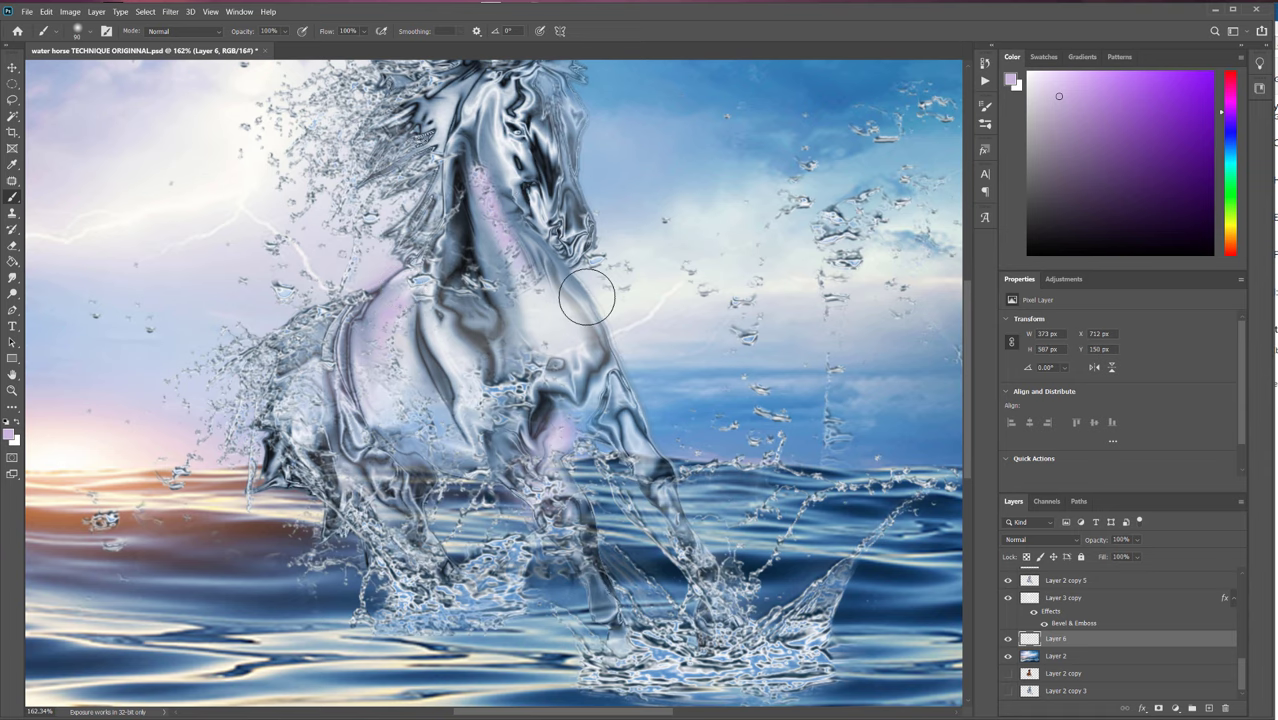
scroll(587, 298, "down", 4)
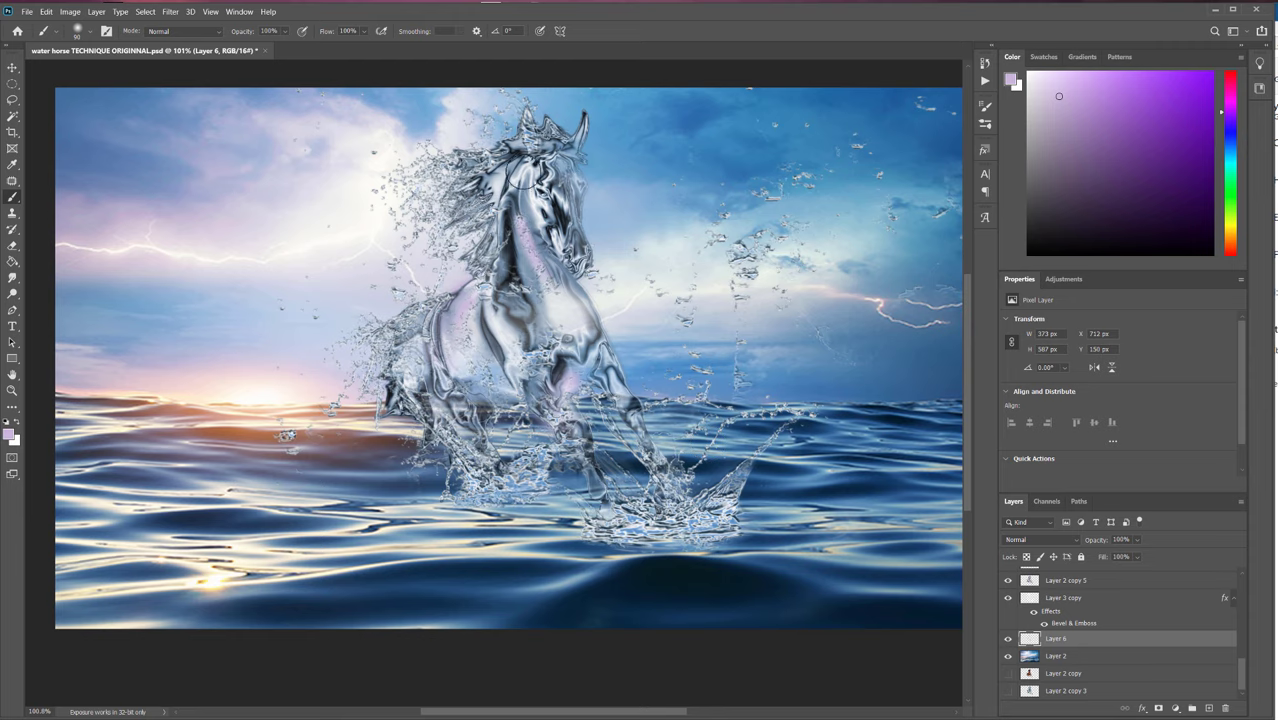
left_click_drag(523, 173, 507, 207)
left_click_drag(565, 398, 561, 417)
key("e")
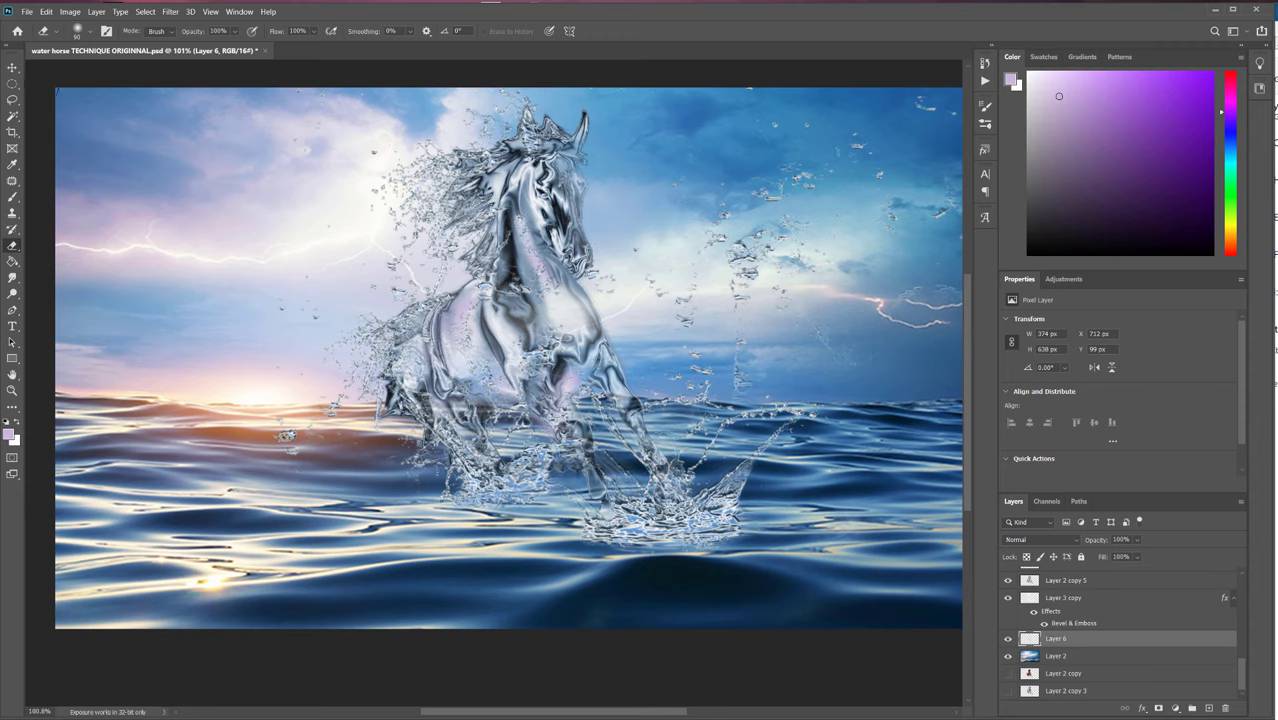
Switch to the Move tool, deselect all layers and review the whole composition.
left_click(13, 67)
left_click(743, 347)
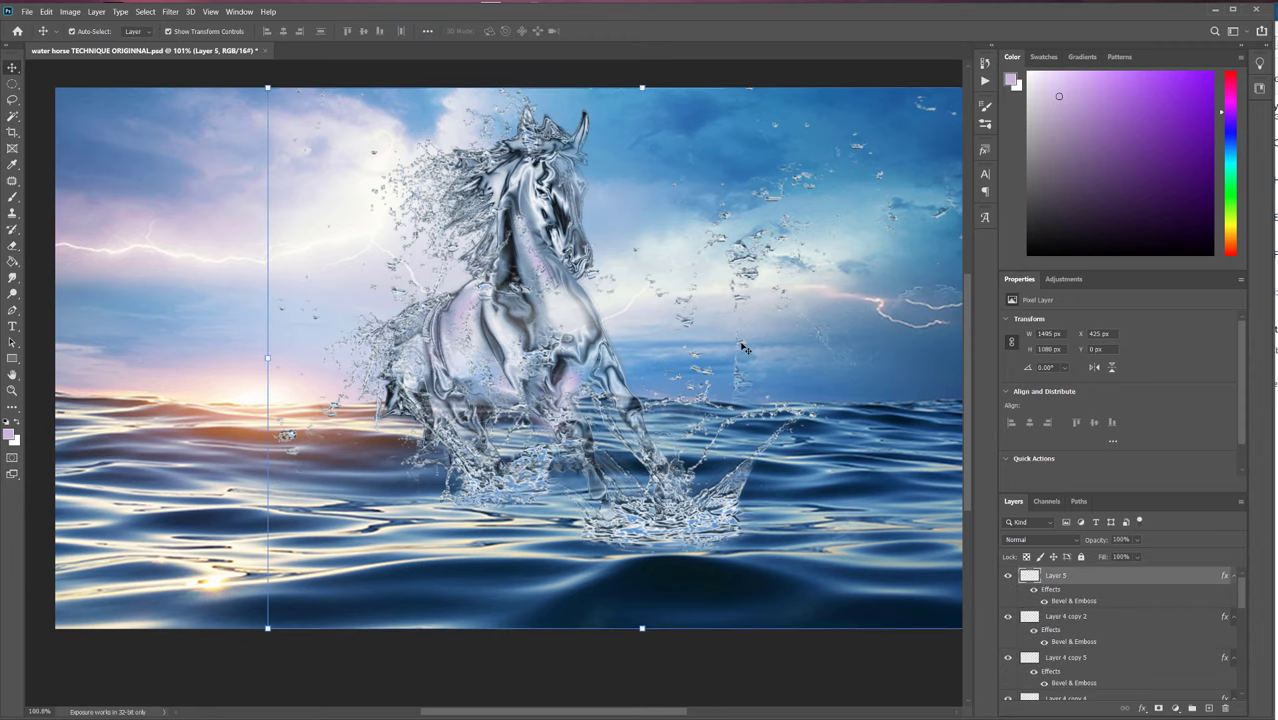
key("ctrl+0")
scroll(743, 347, "down", 1)
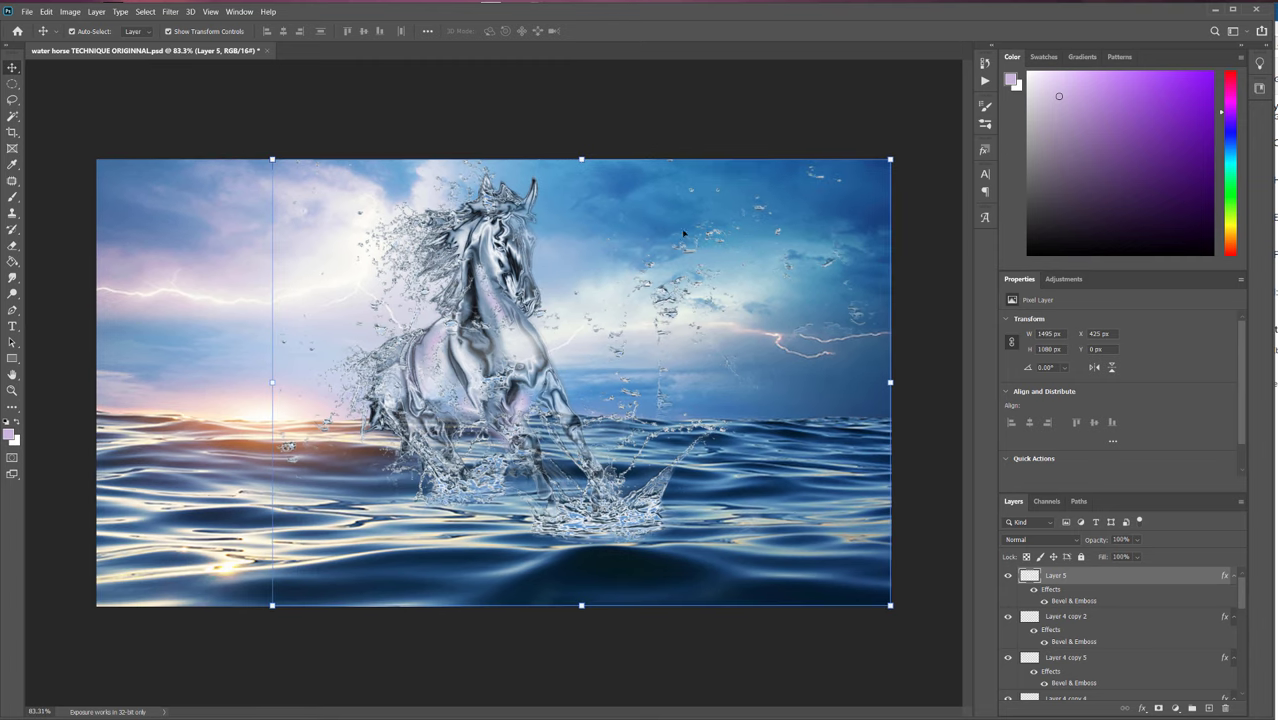
left_click(693, 136)
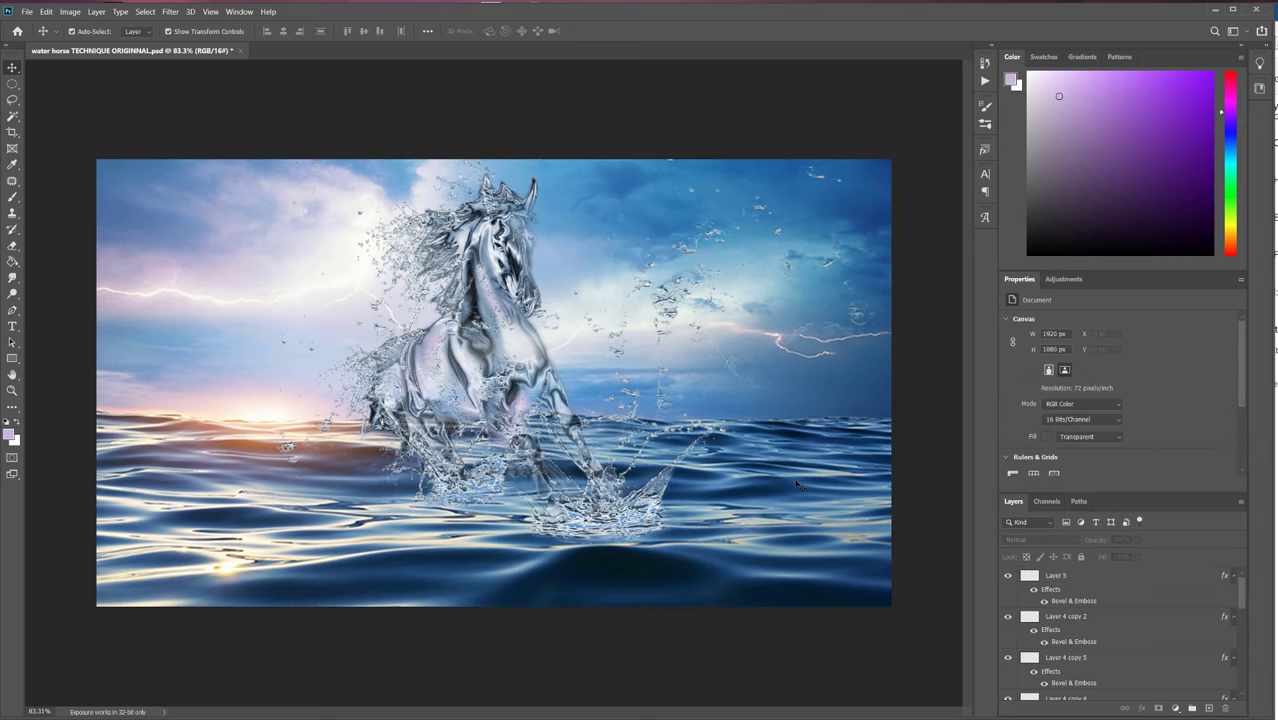
Add a new layer above Layer 5 and set its blend mode to Linear Dodge (Add).
left_click(1136, 578)
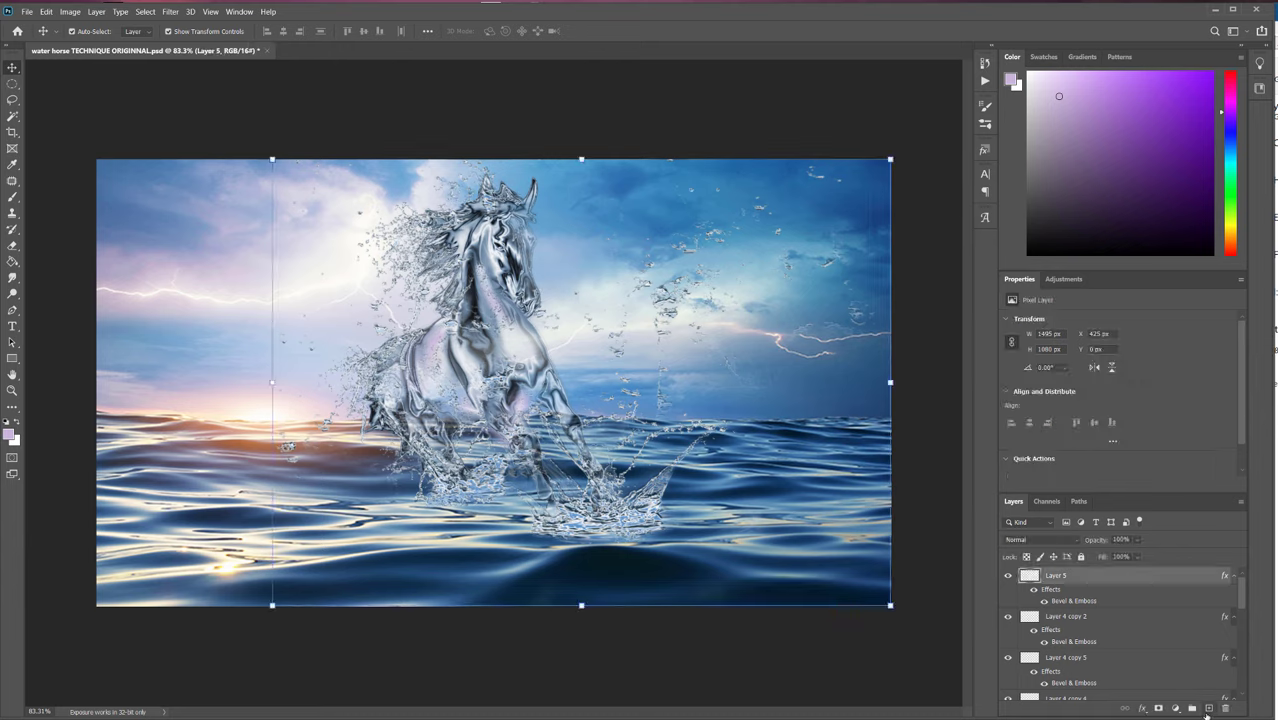
left_click(1208, 708)
left_click(1055, 539)
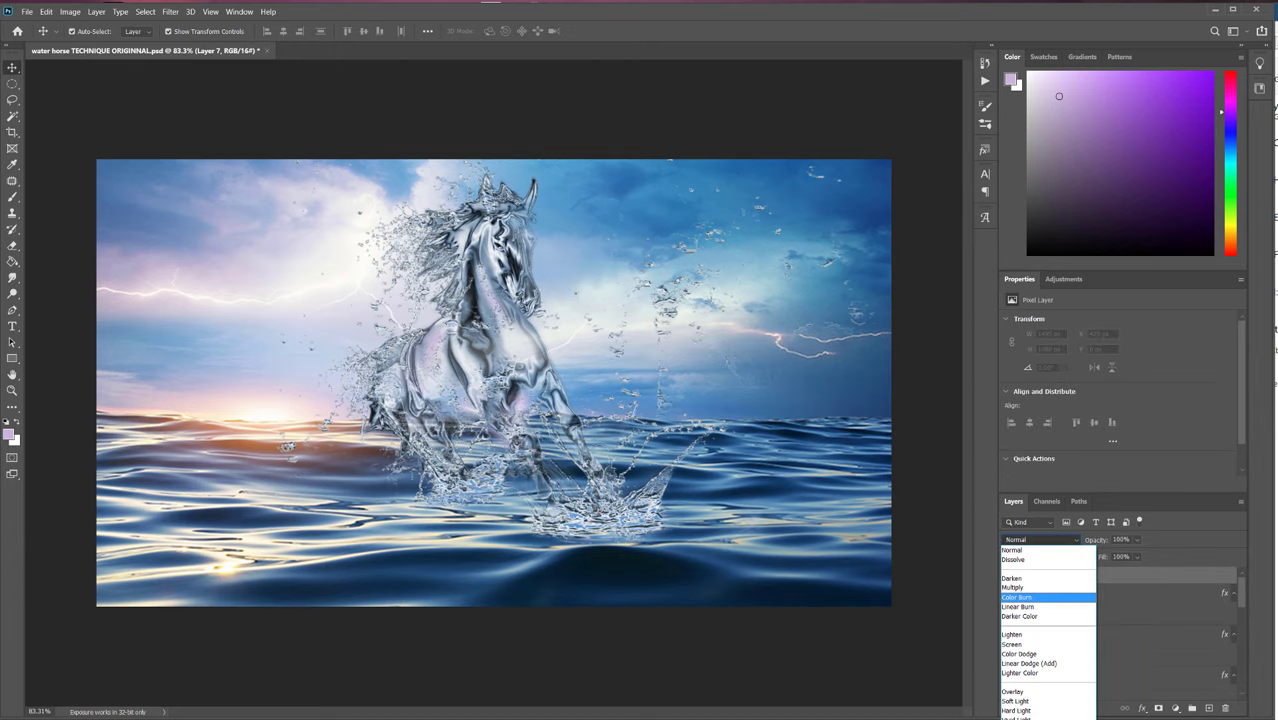
left_click(1044, 663)
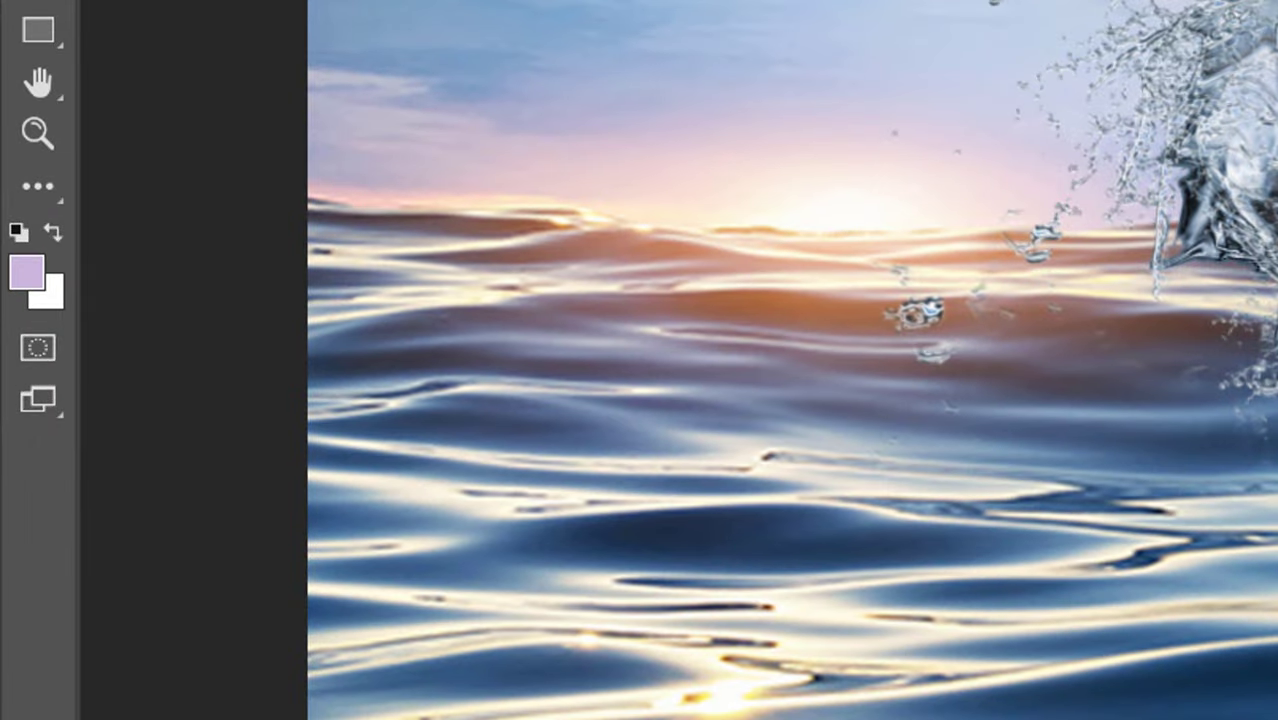
Set the foreground color to deep purple (RGB 82, 7, 141) and switch to the Brush tool.
left_click(27, 272)
left_click(1098, 329)
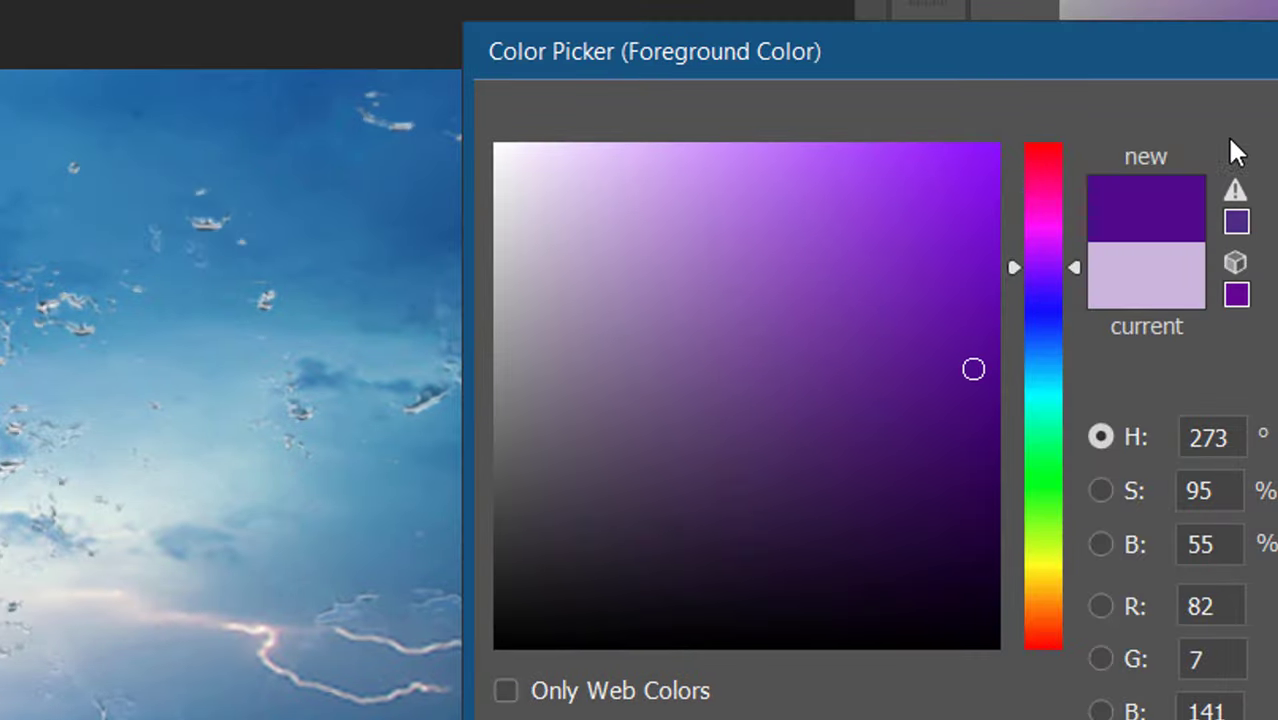
left_click(1139, 181)
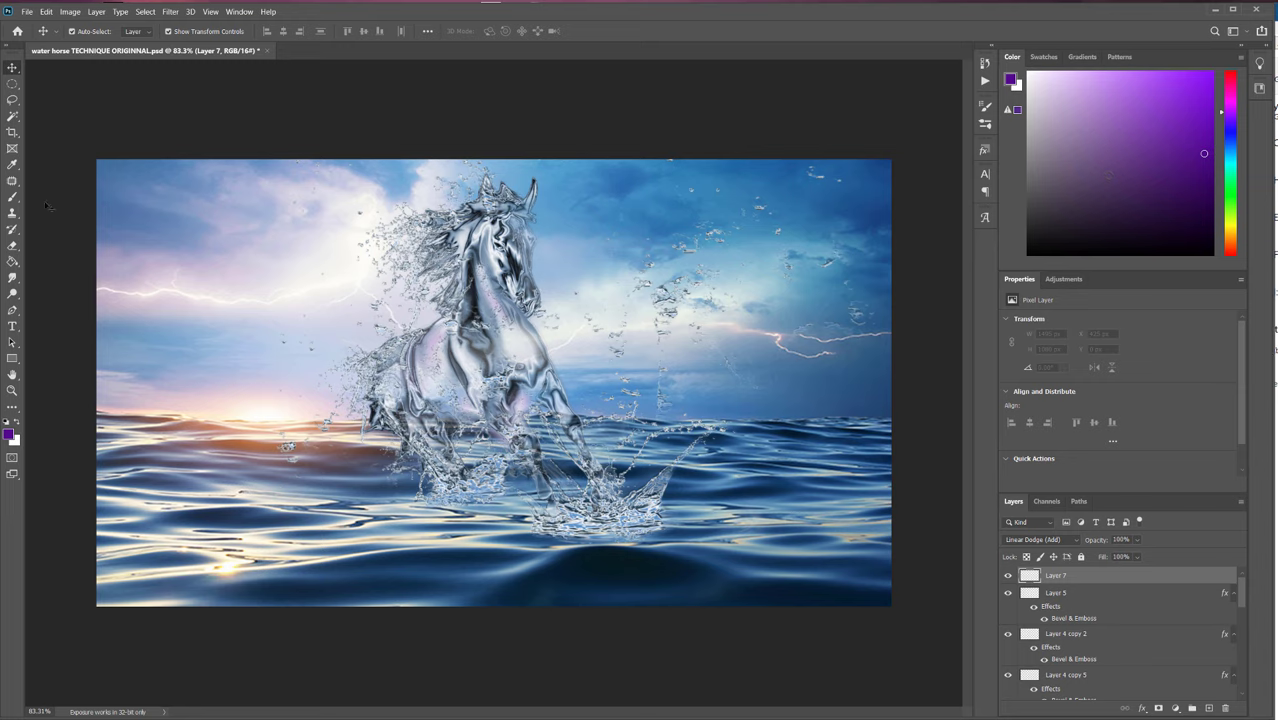
left_click(13, 197)
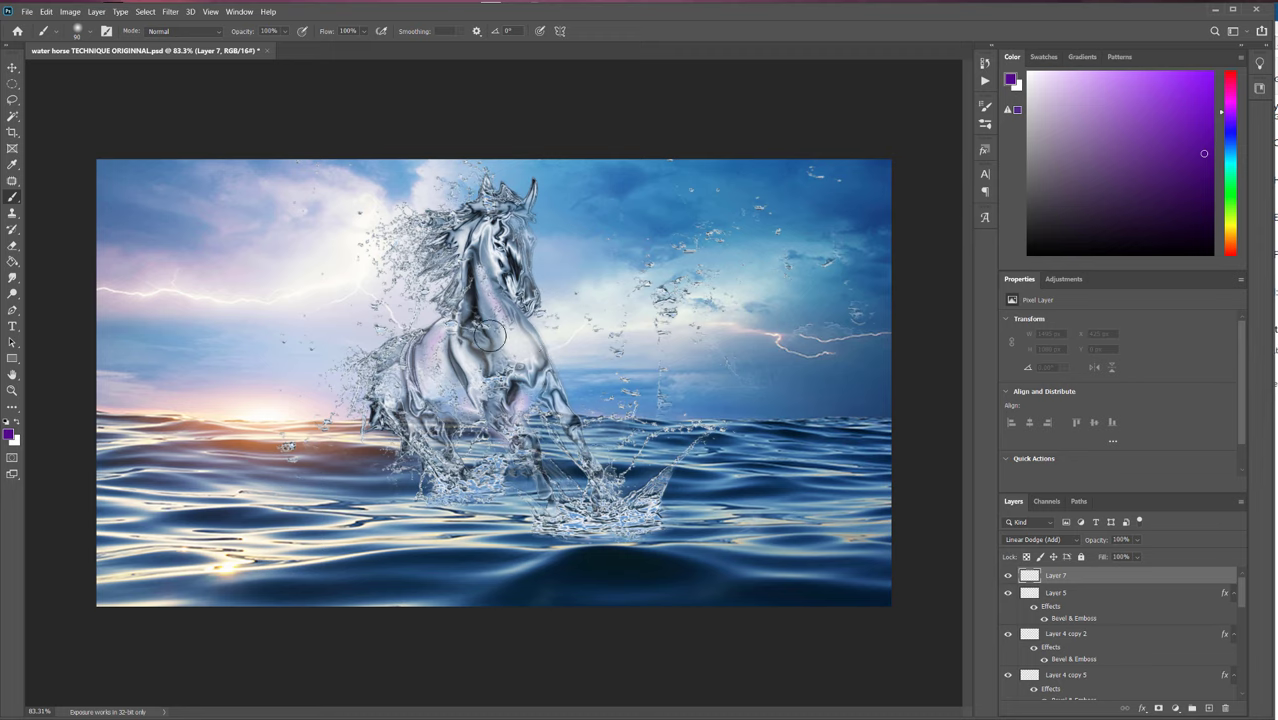
Try deep purple glow dabs on the horse's back and belly on Layer 7, enlarging the brush to 300 px.
key("bracketright")
key("bracketright")
key("bracketright")
key("bracketright")
key("bracketright")
key("bracketright")
key("bracketright")
left_click(440, 336)
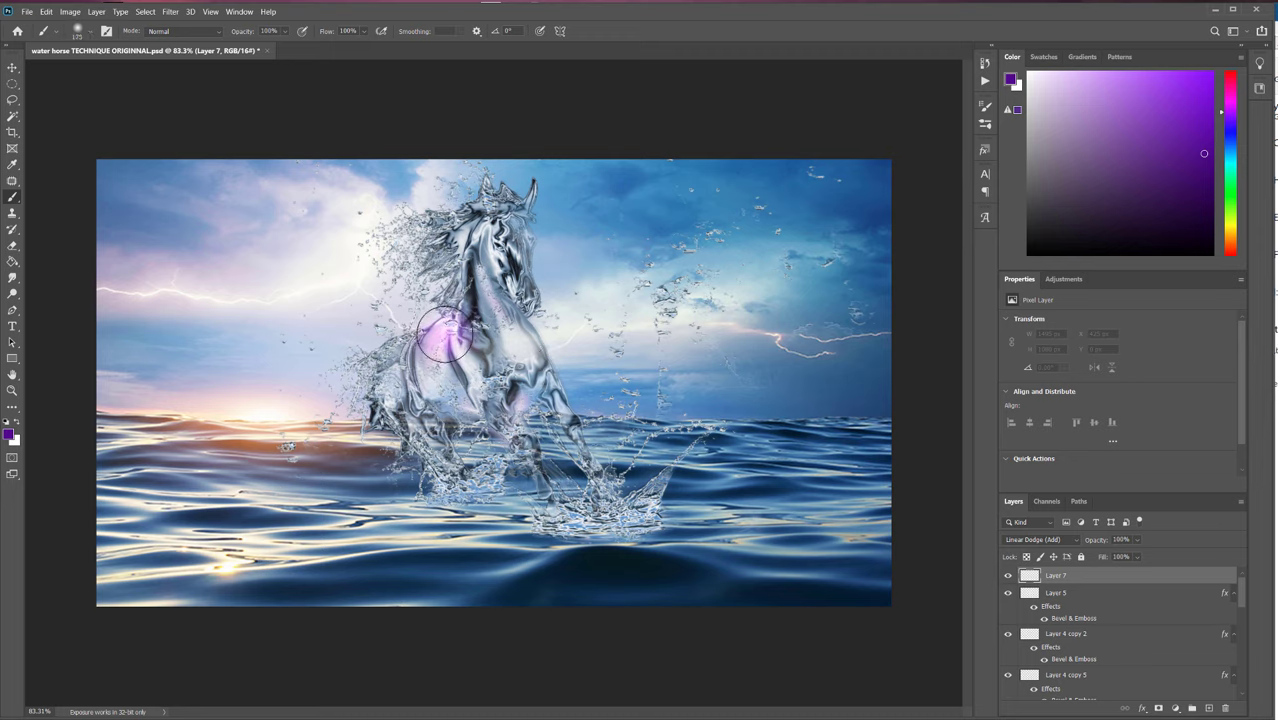
key("bracketright")
left_click(505, 408)
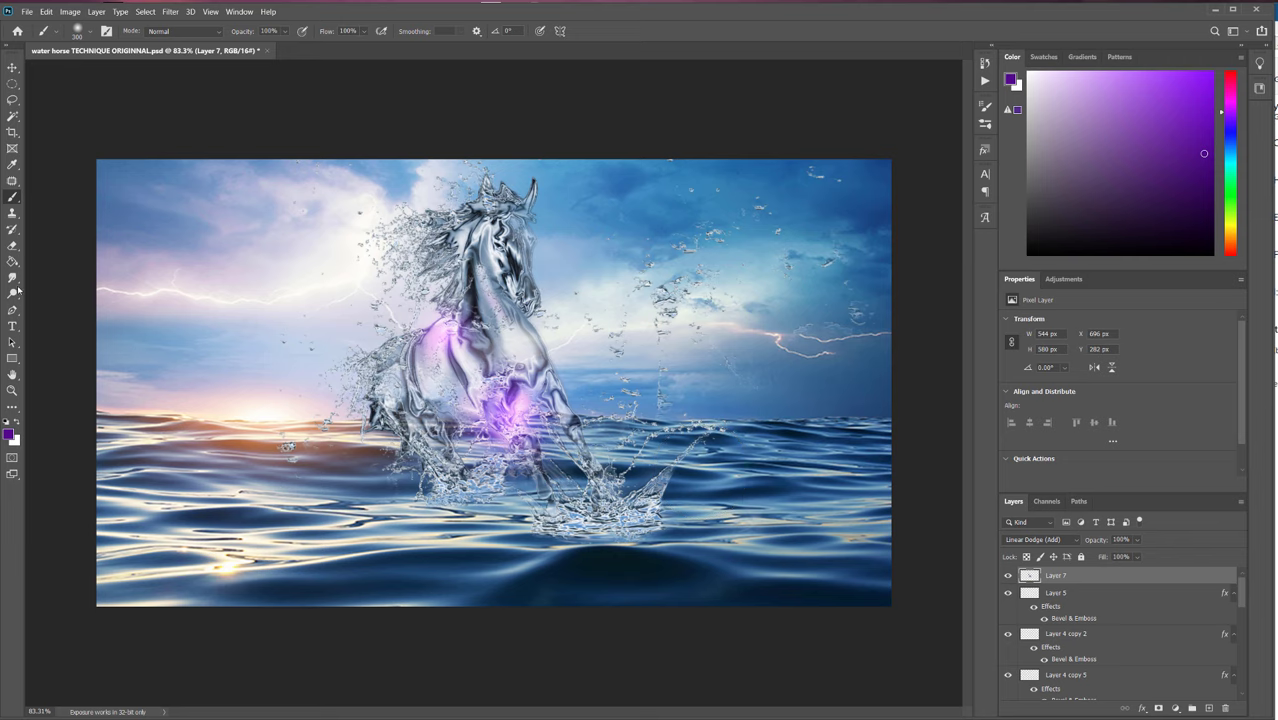
Undo both deep purple brush dabs on Layer 7.
left_click(44, 11)
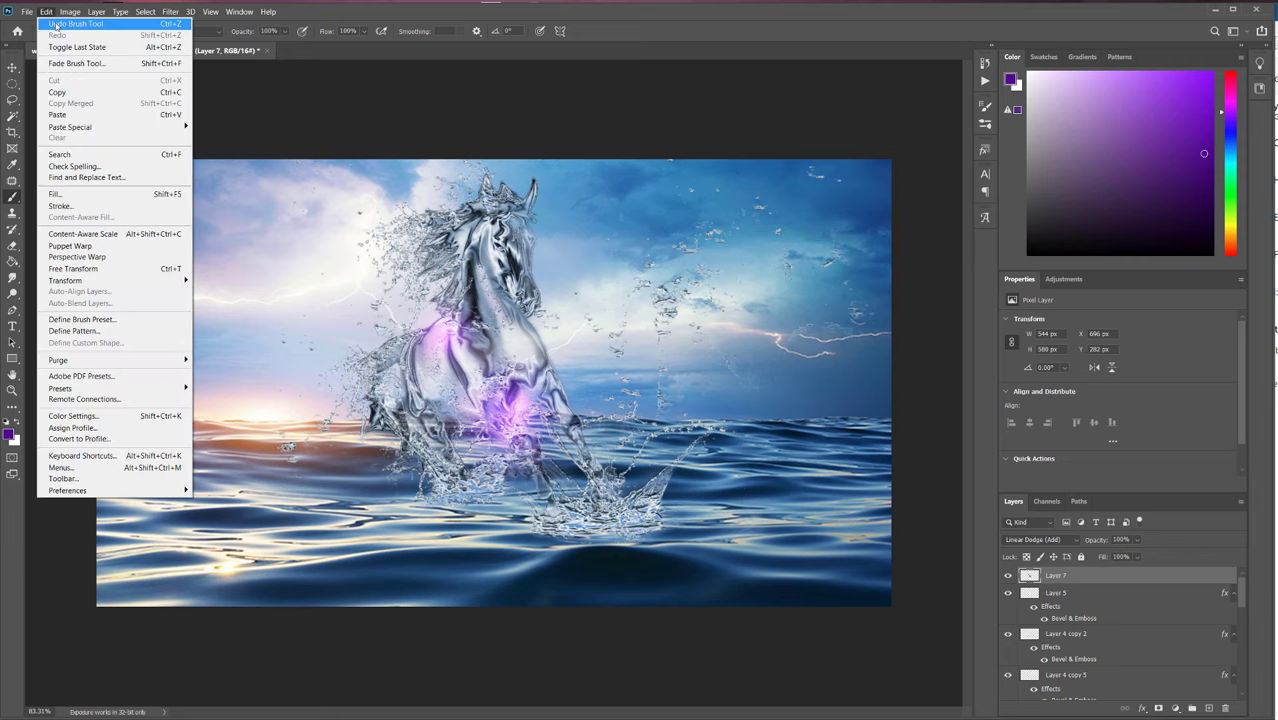
left_click(60, 21)
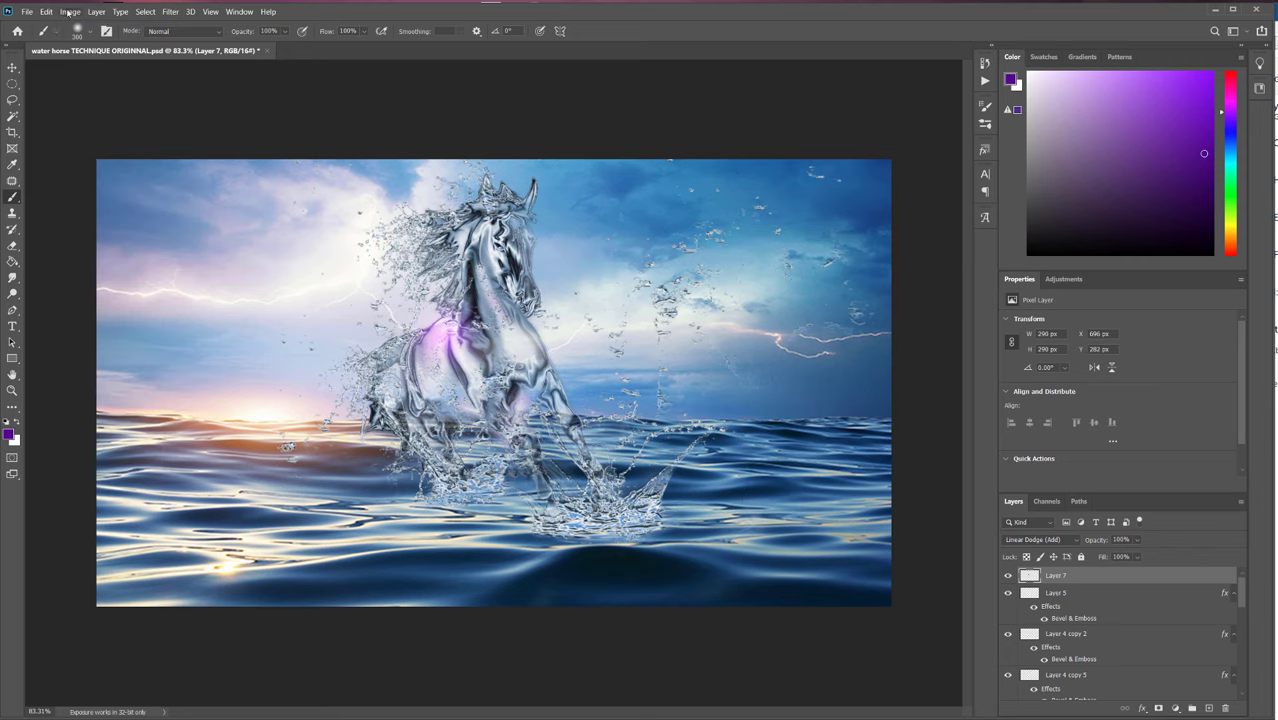
left_click(45, 11)
left_click(60, 21)
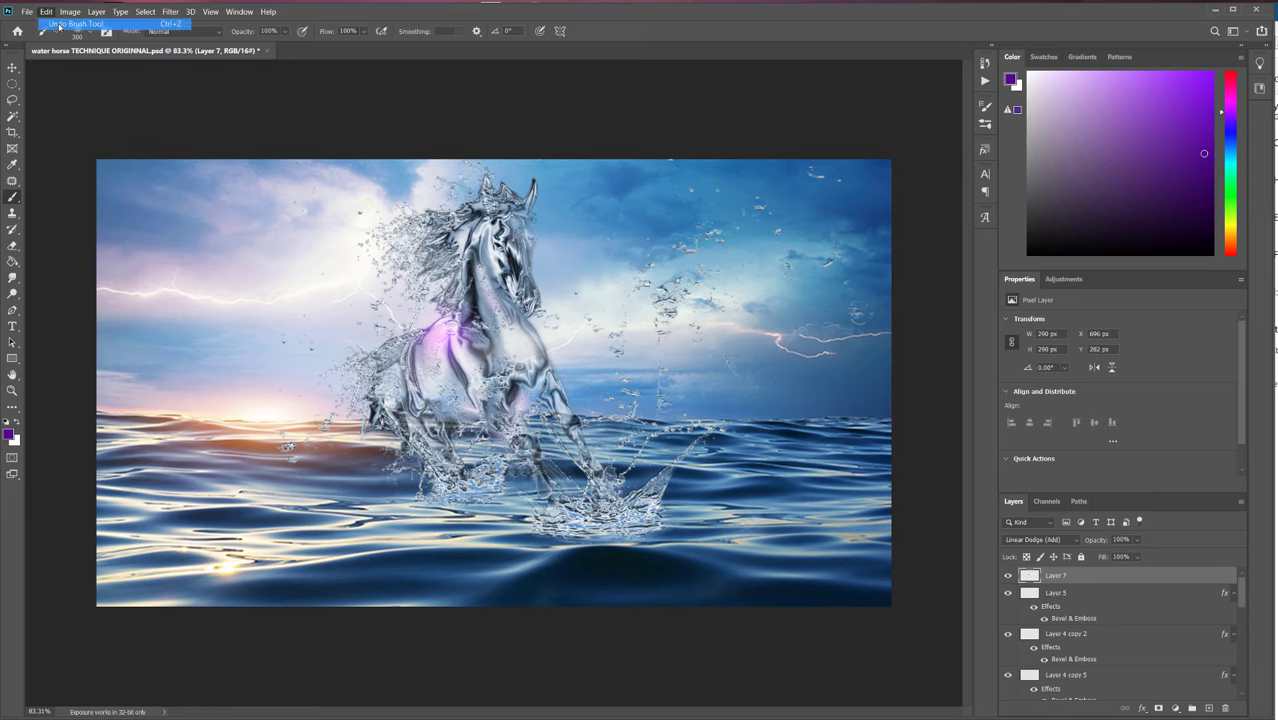
Change the foreground color to a brighter blue-violet (RGB 111, 72, 237).
left_click(11, 433)
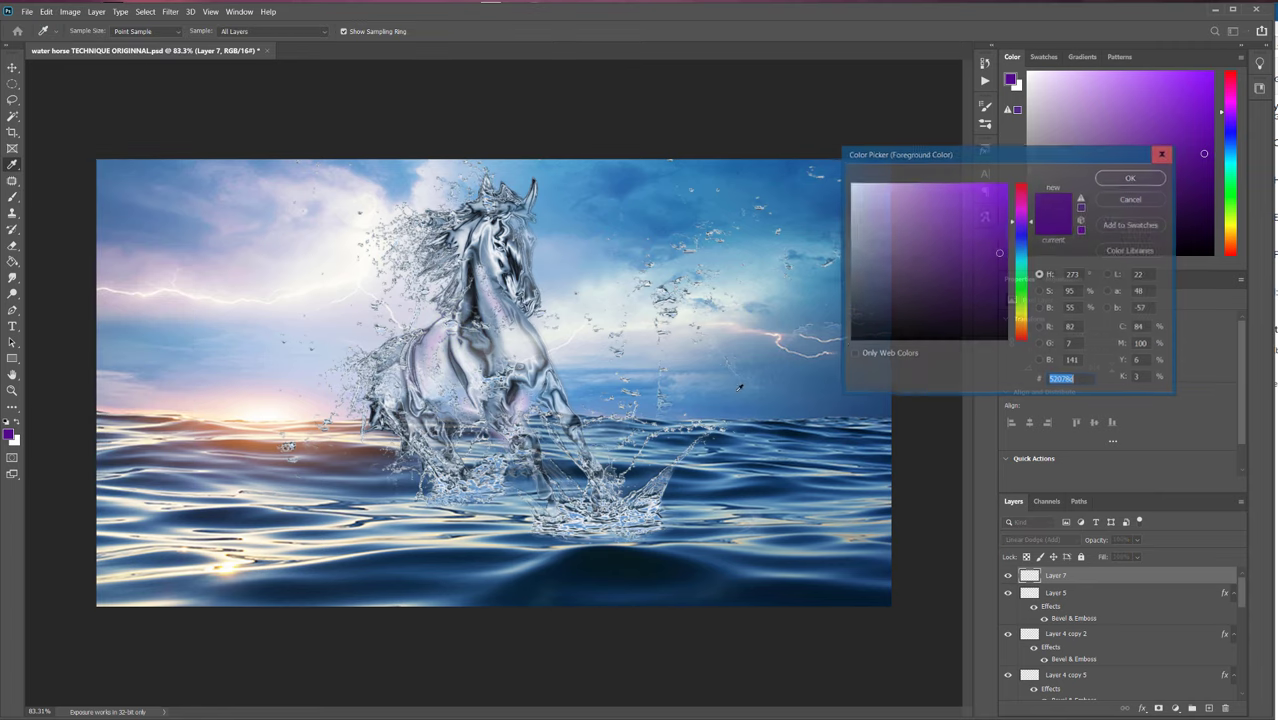
left_click(1025, 230)
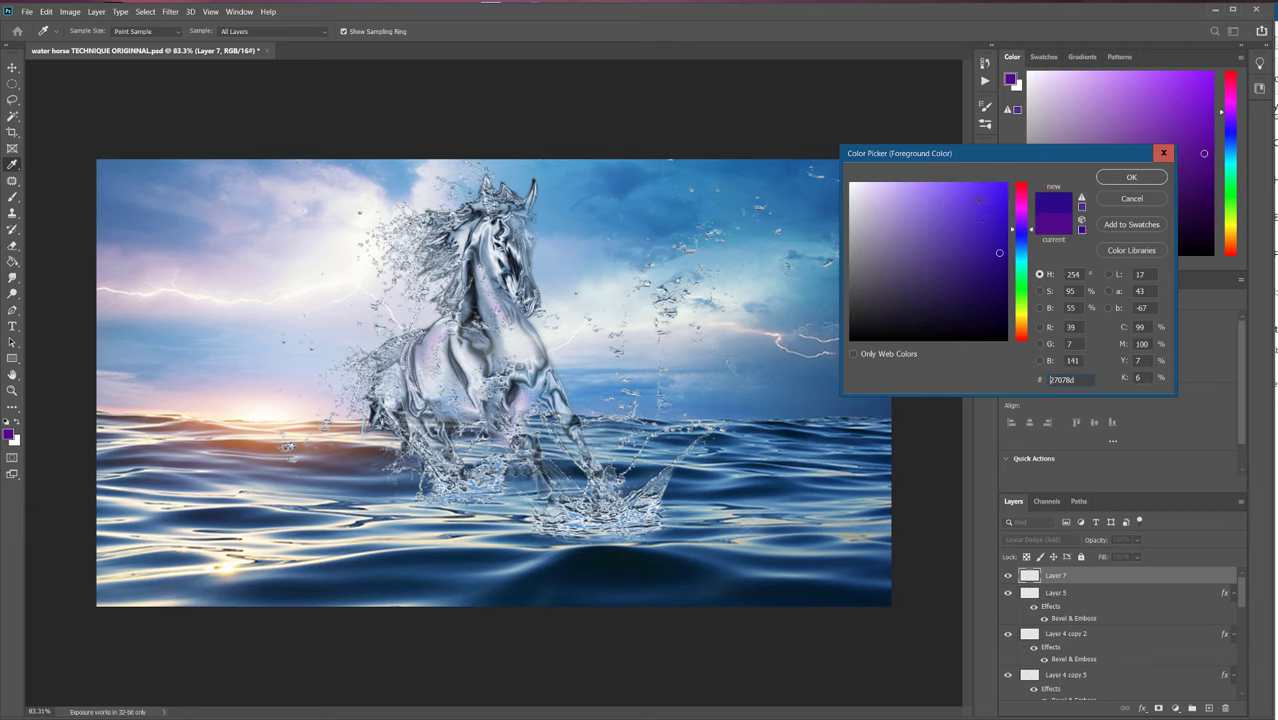
left_click(957, 195)
left_click(1131, 177)
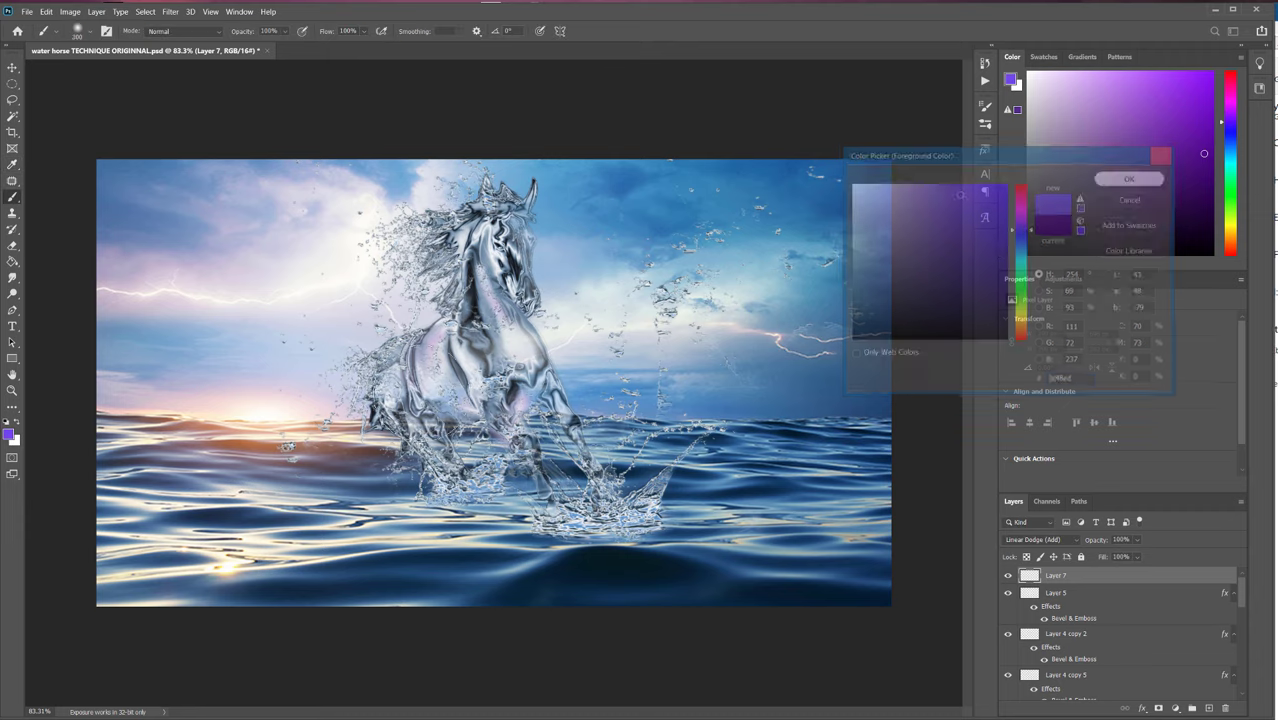
Try one large blue-violet dab over the horse's body with a 600 px brush and undo it.
left_click(433, 364)
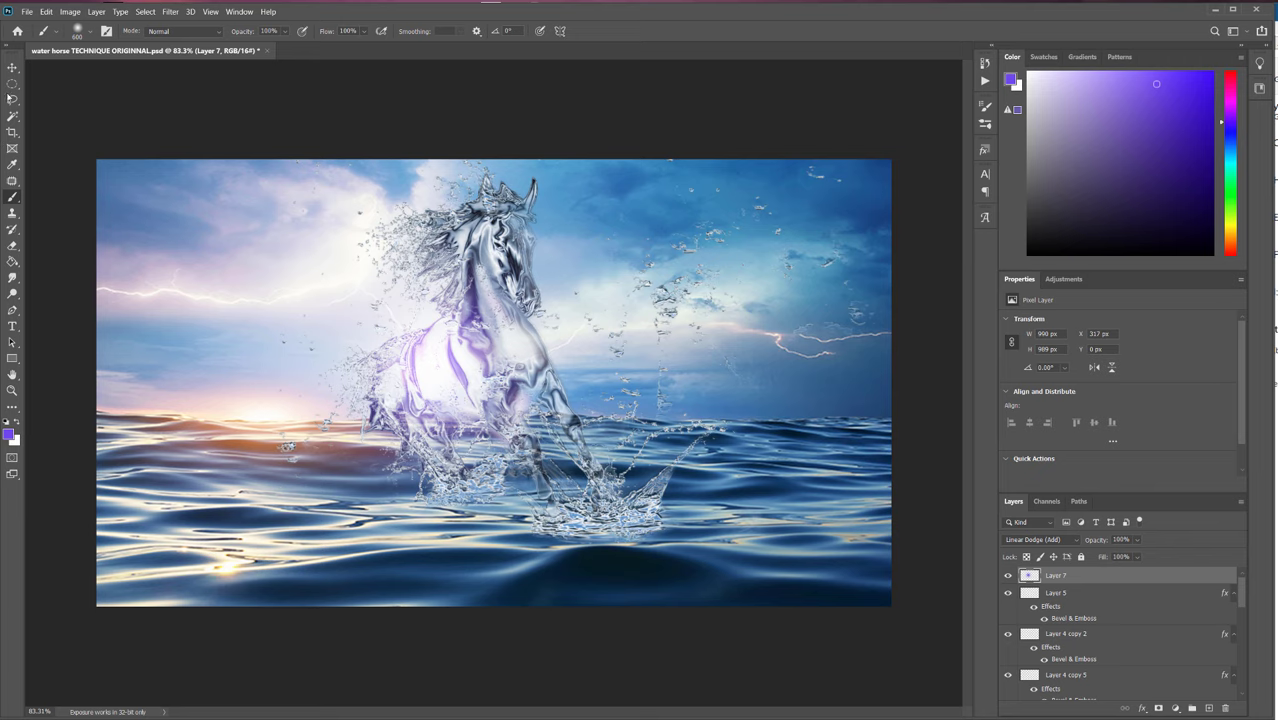
left_click(60, 21)
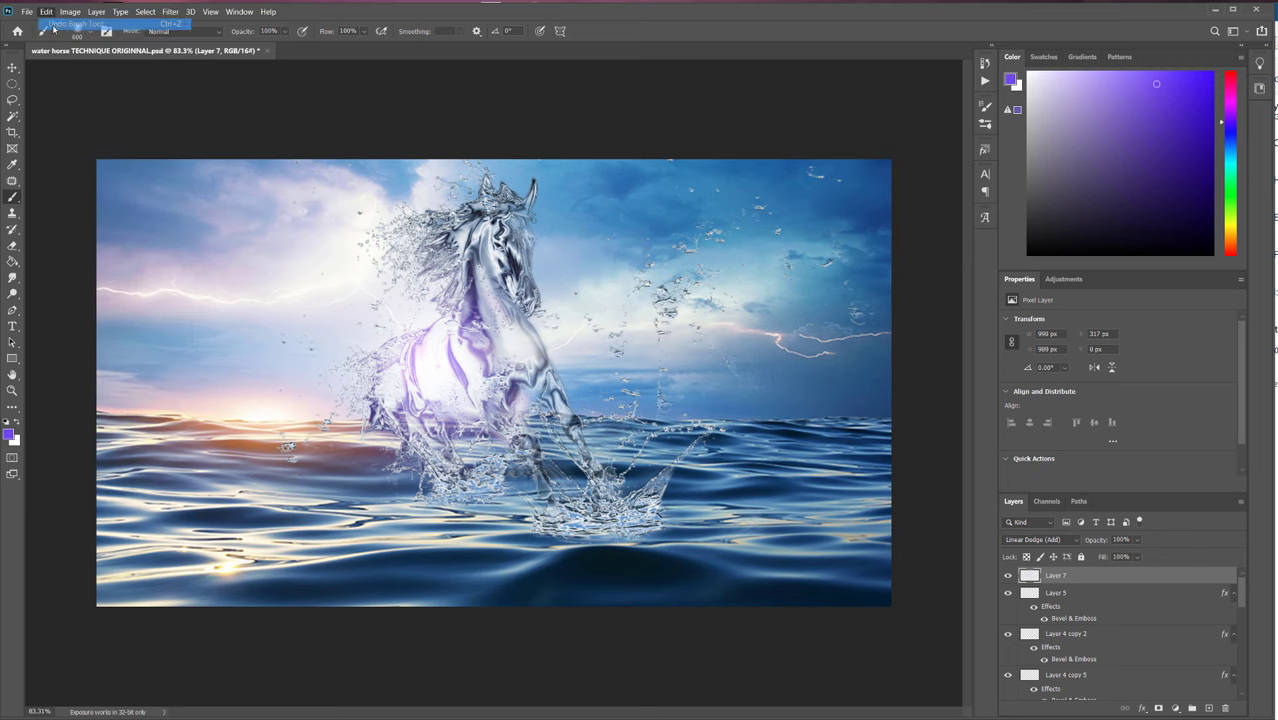
Paint blue-violet light spots on the horse's chest, hind leg and mane on Layer 7 with smaller brush sizes.
key("bracketleft")
key("bracketleft")
left_click(514, 357)
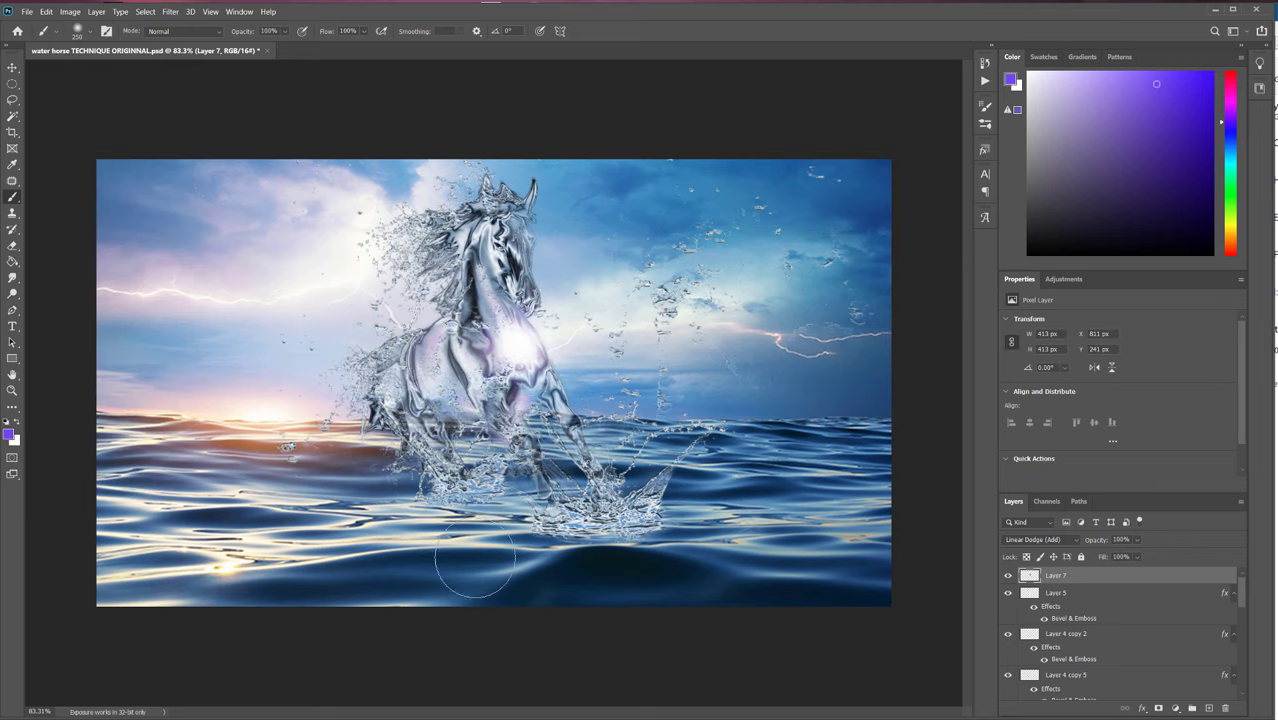
key("bracketleft")
key("bracketleft")
key("bracketleft")
left_click(423, 406)
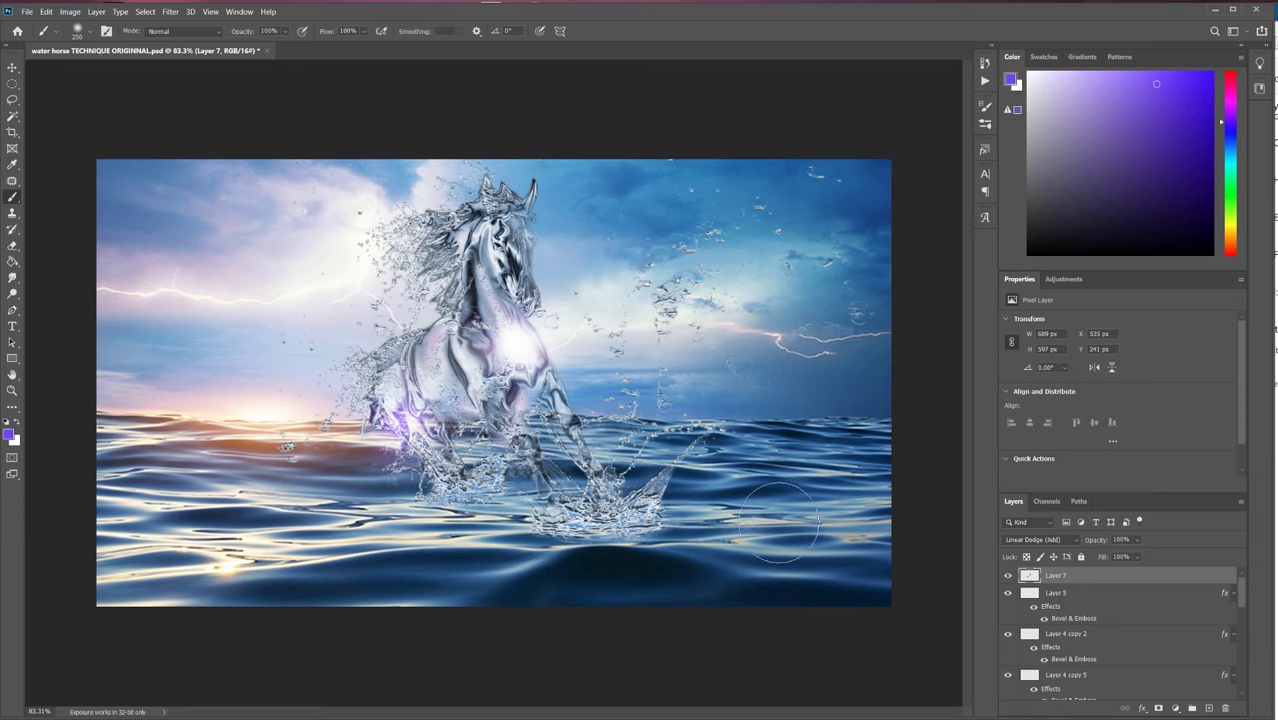
left_click(456, 242)
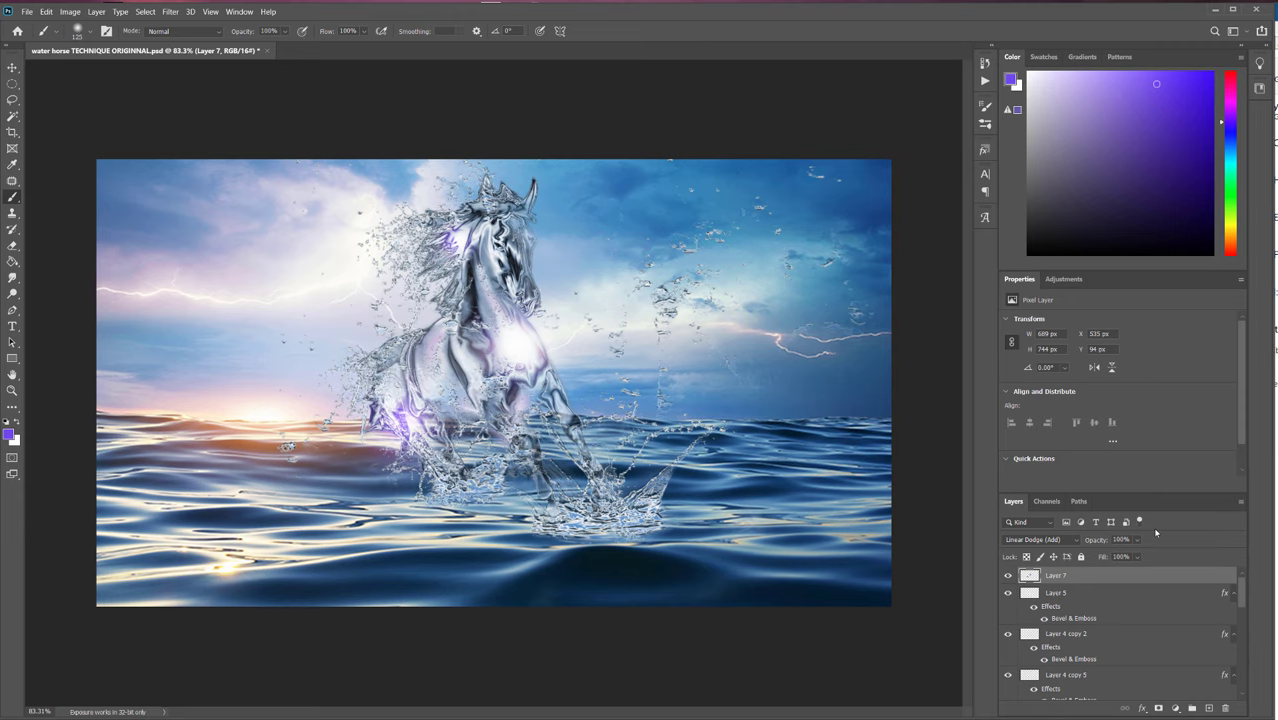
scroll(656, 348, "up", 3)
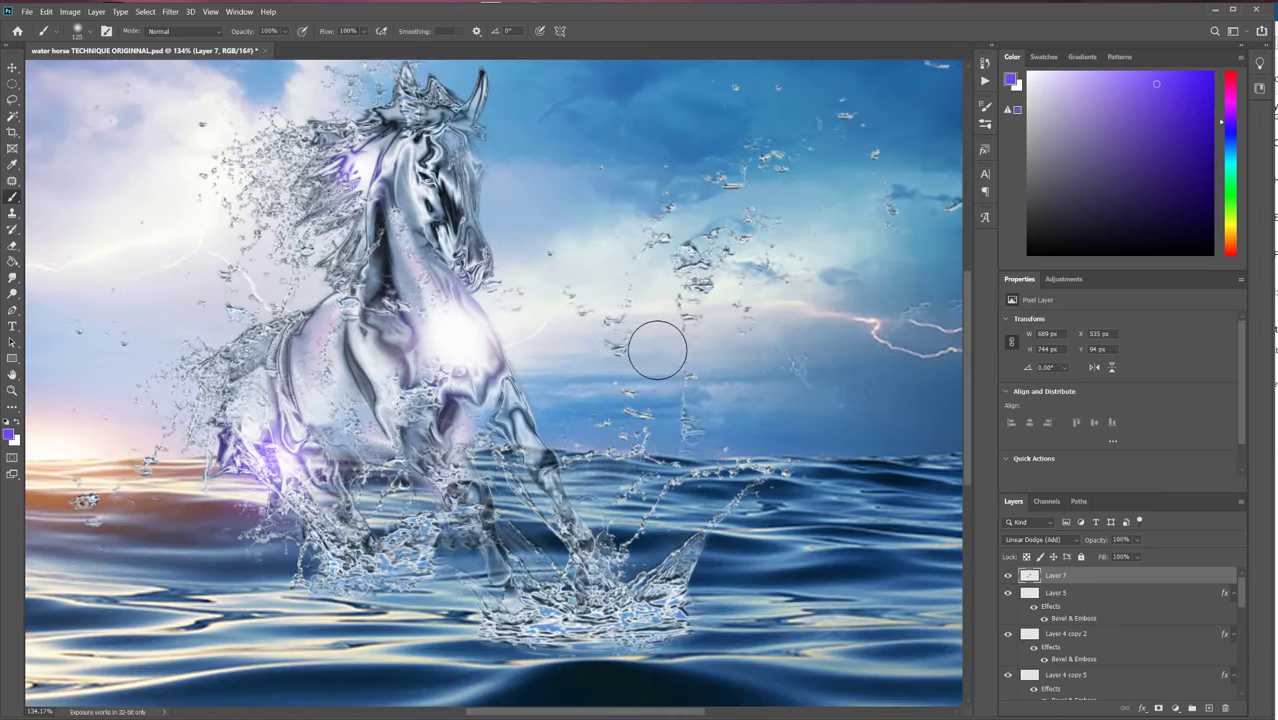
scroll(657, 350, "down", 3)
scroll(657, 350, "up", 1)
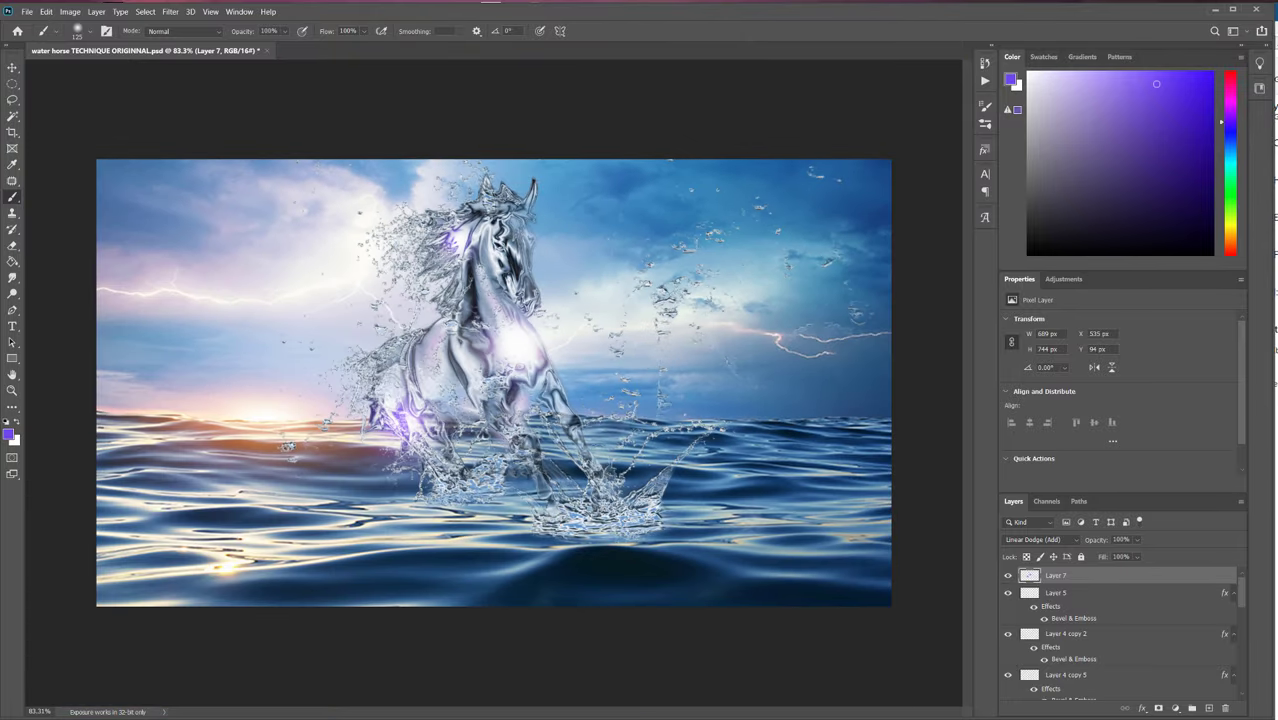
Sample the orange reflection in the water and darken it to brown #7a4f35 as the foreground color.
left_click(10, 436)
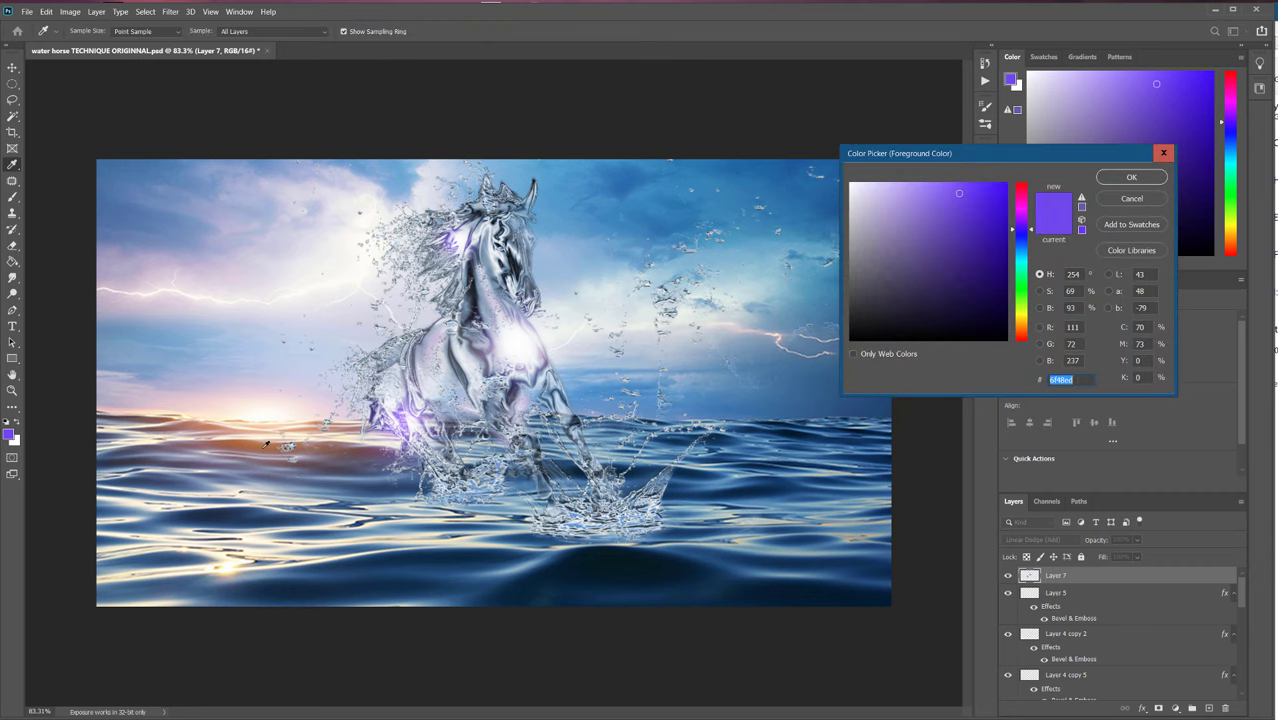
left_click(266, 444)
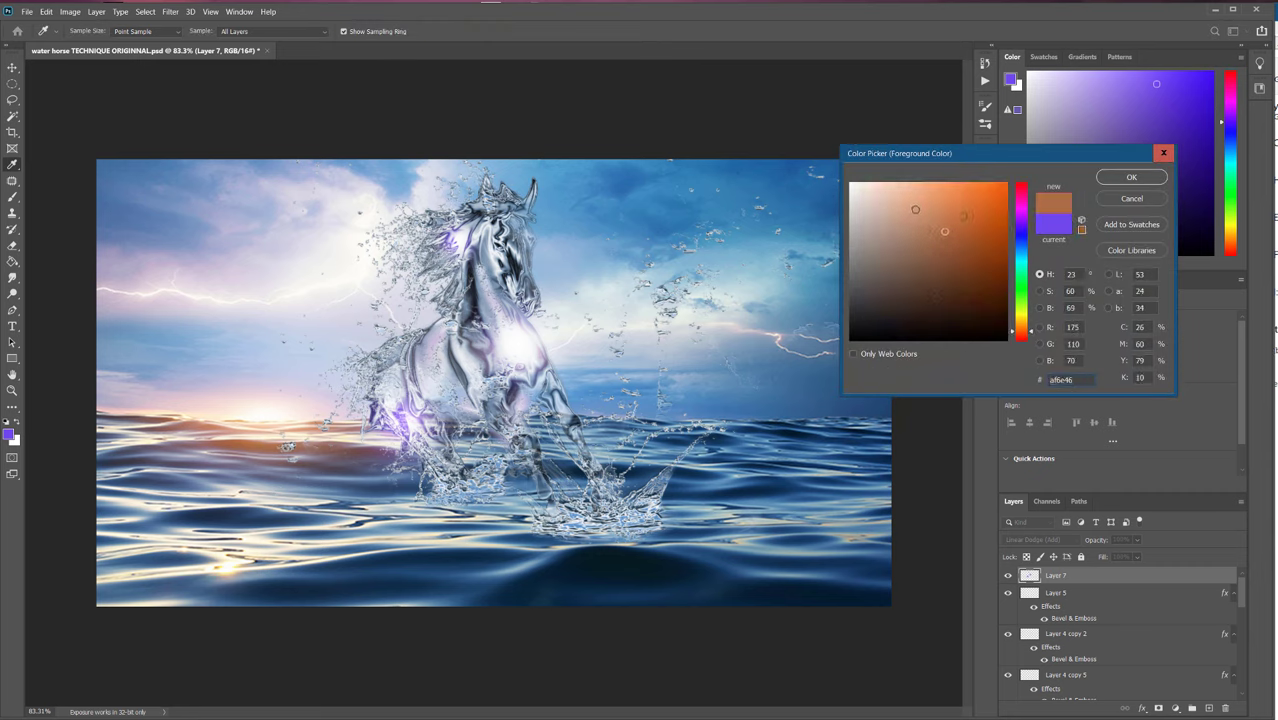
left_click(912, 205)
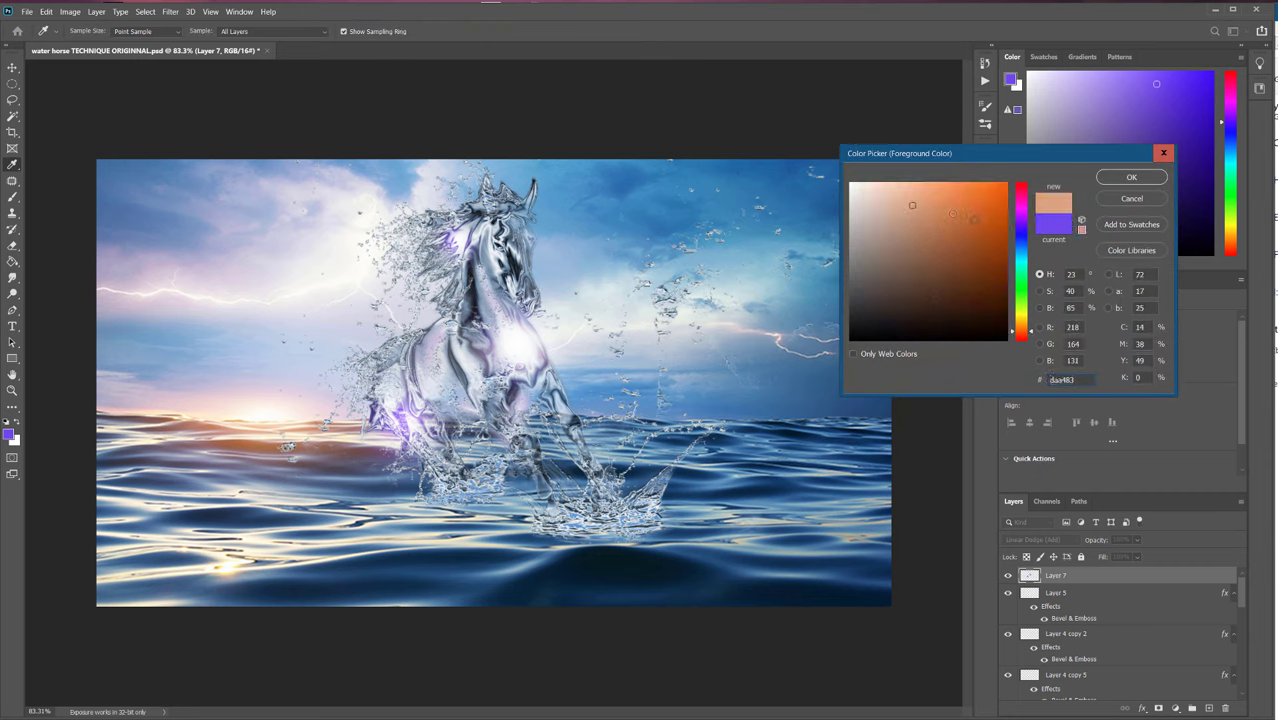
left_click(938, 265)
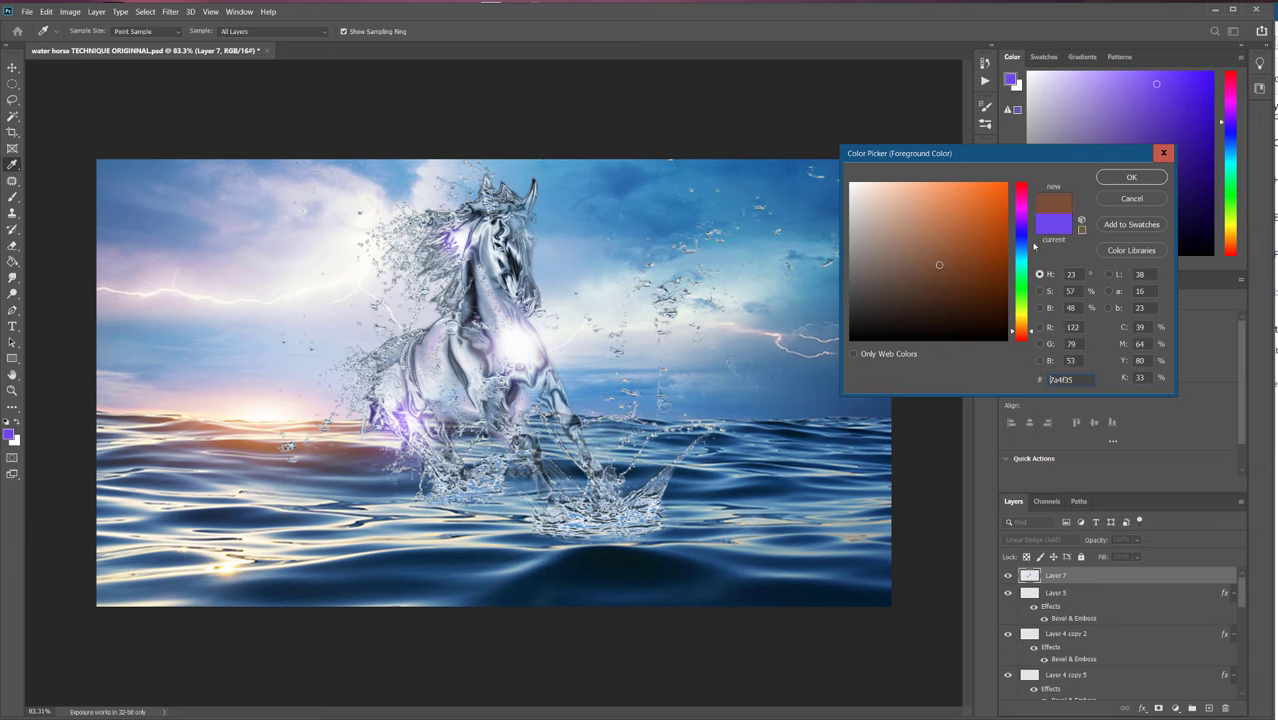
left_click(1104, 177)
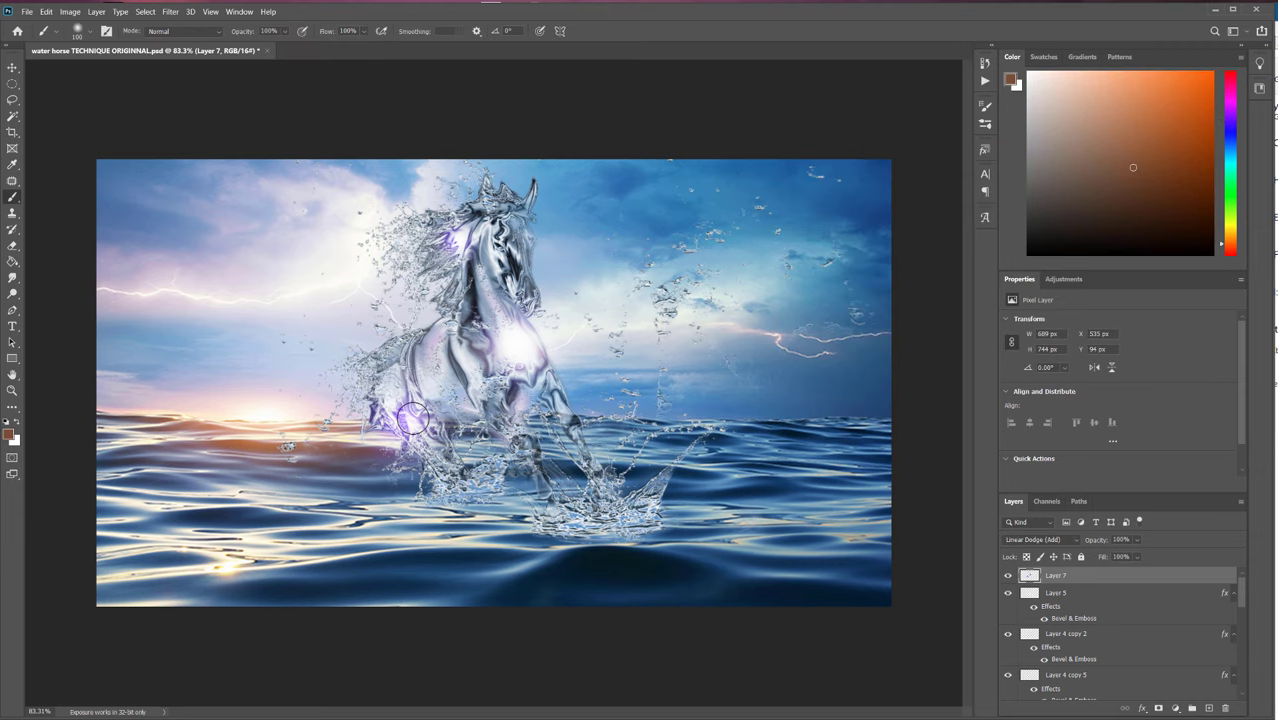
Paint a warm brown glow over the horse's hind leg on Layer 7 with a 200 px brush.
key("bracketright")
key("bracketright")
key("bracketright")
left_click(424, 423)
key("bracketright")
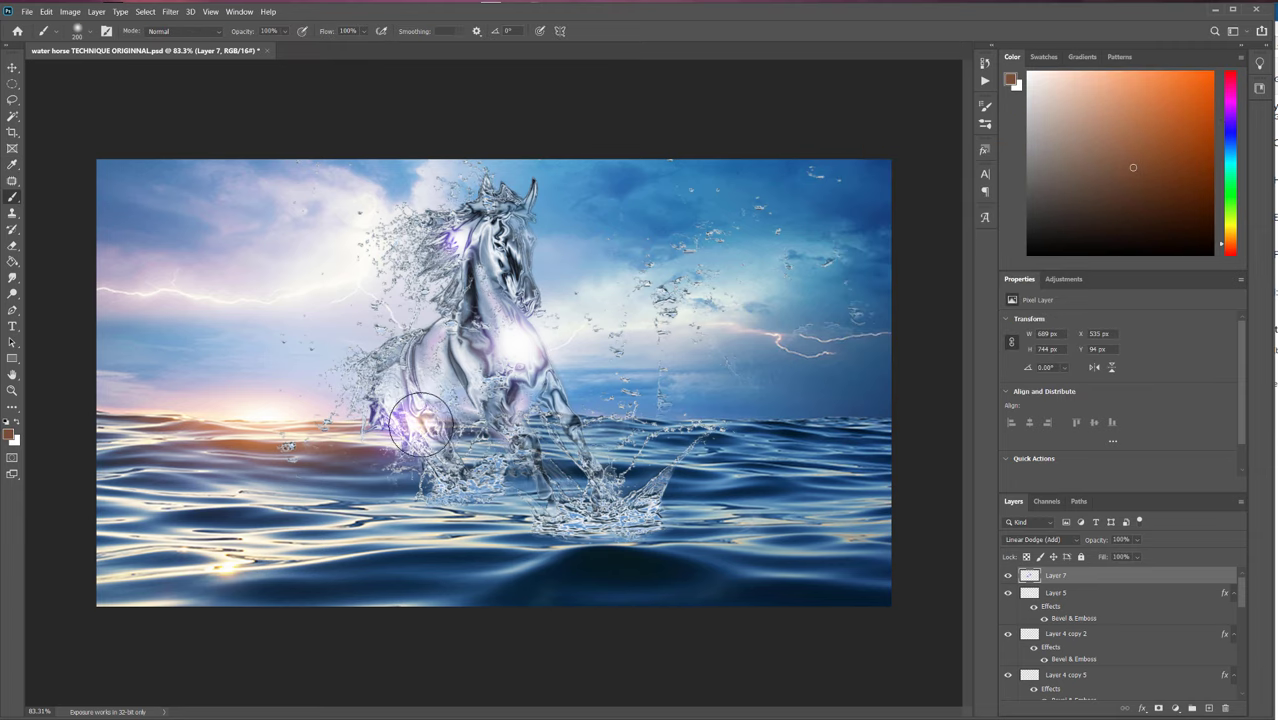
left_click(420, 429)
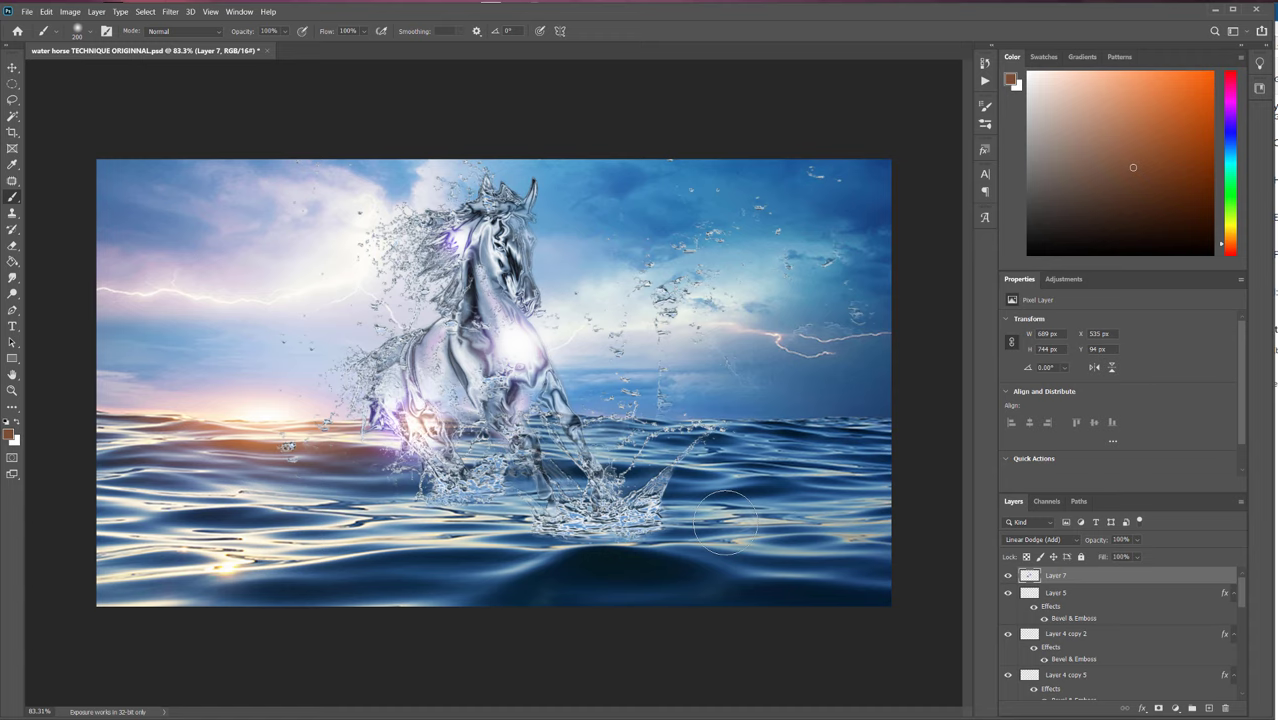
scroll(680, 450, "down", 2)
key("bracketleft")
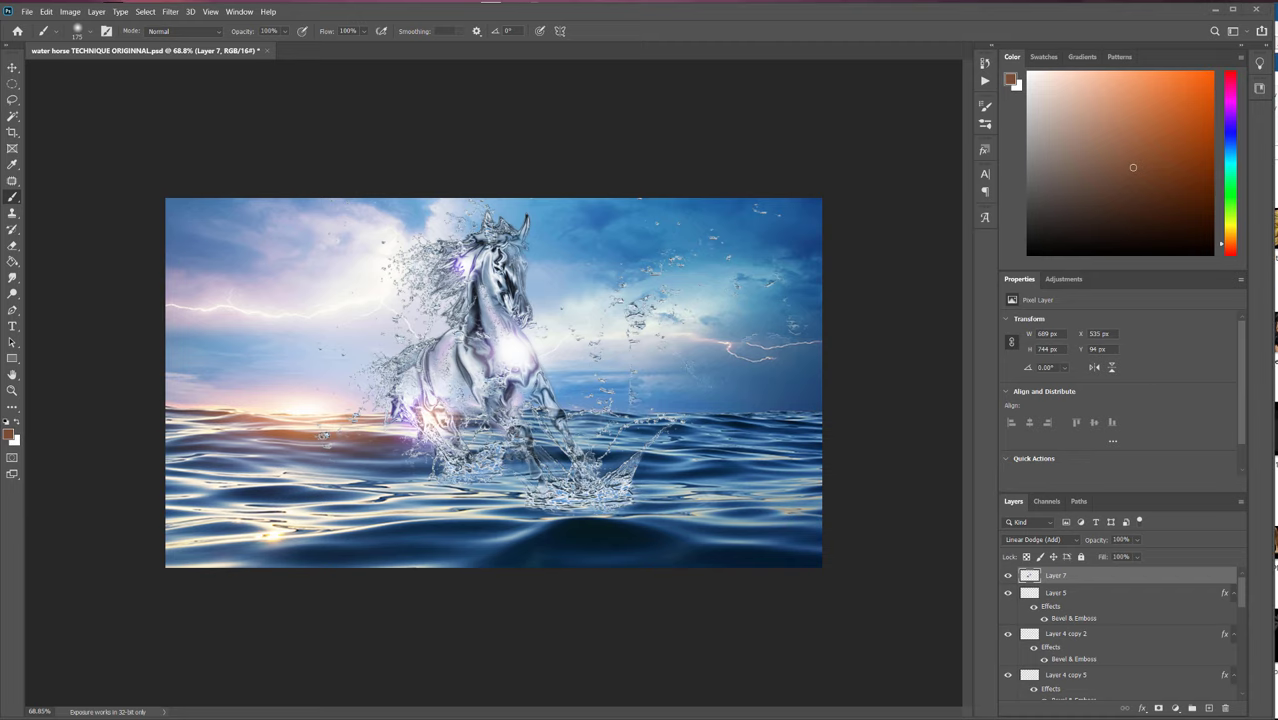
Switch to File Explorer and place the blue-water-png-png-transparent-download-water-png-990_347 image from the Pictures folder into the horse document.
left_click(1277, 63)
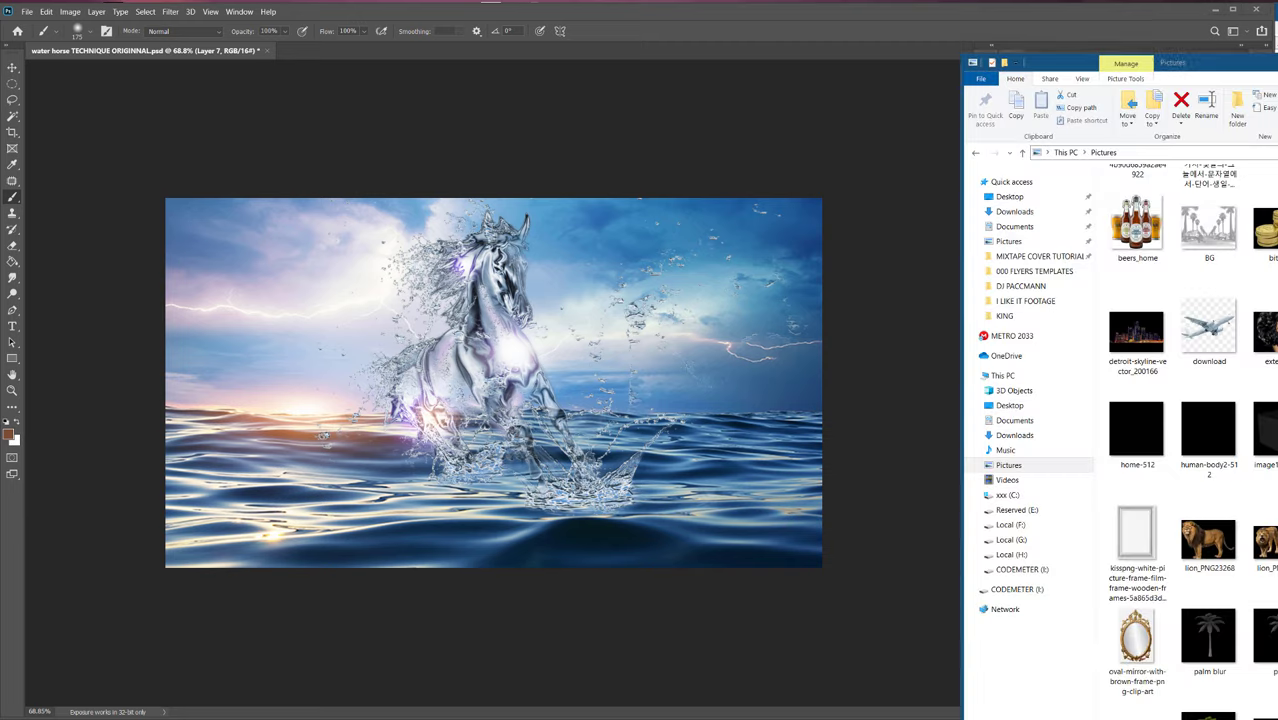
left_click_drag(1277, 63, 863, 53)
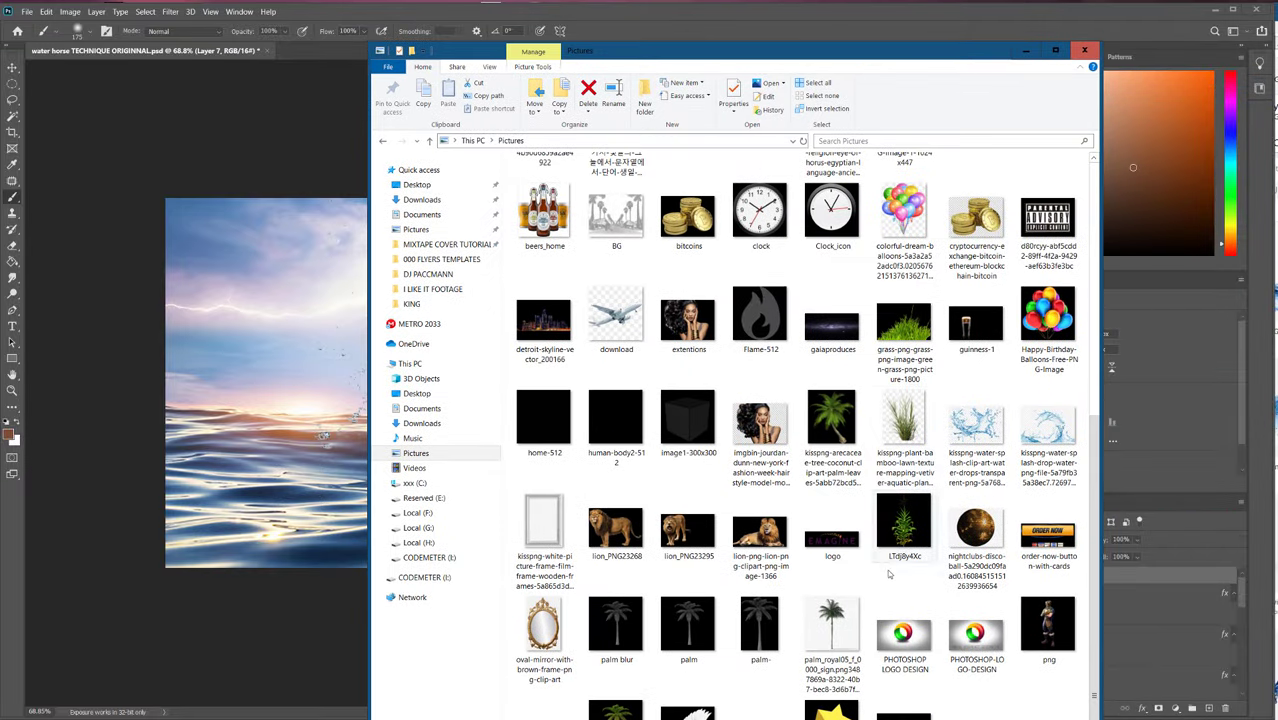
left_click_drag(541, 650, 270, 358)
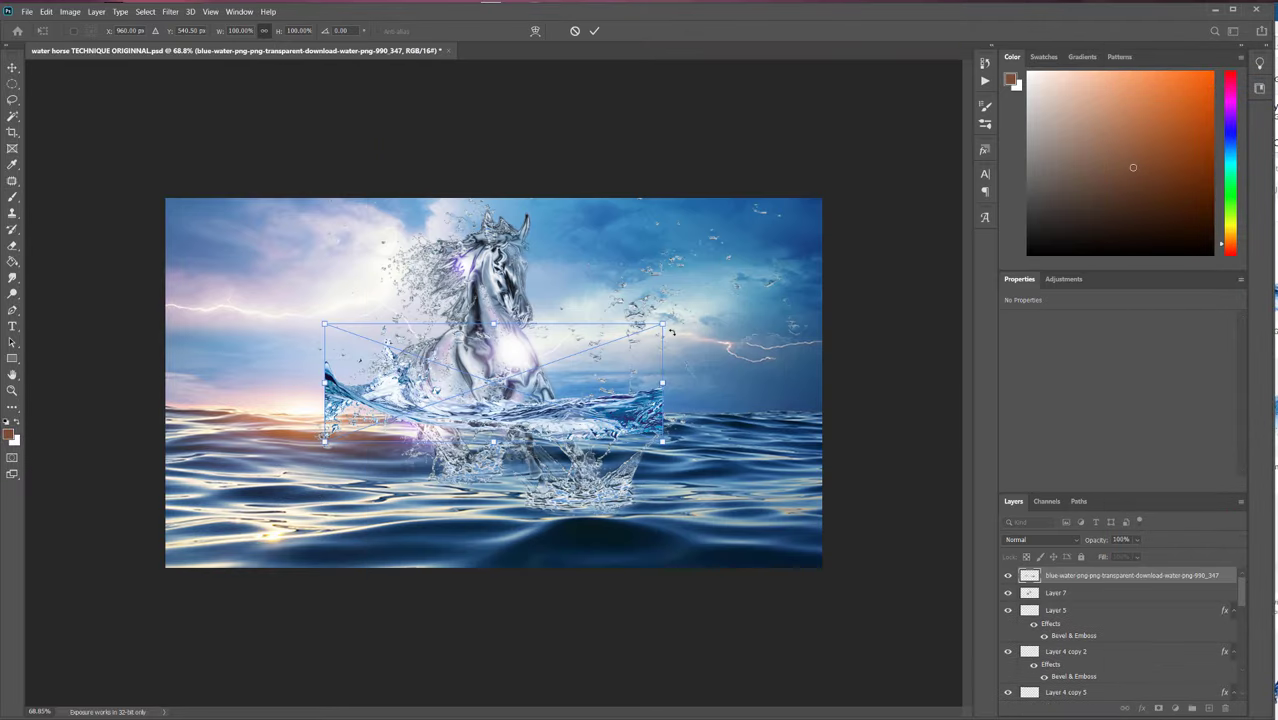
Scale the placed water splash to about 197% and position it across the canvas's full width over the lower ocean.
left_click_drag(662, 324, 825, 266)
left_click_drag(606, 392, 514, 461)
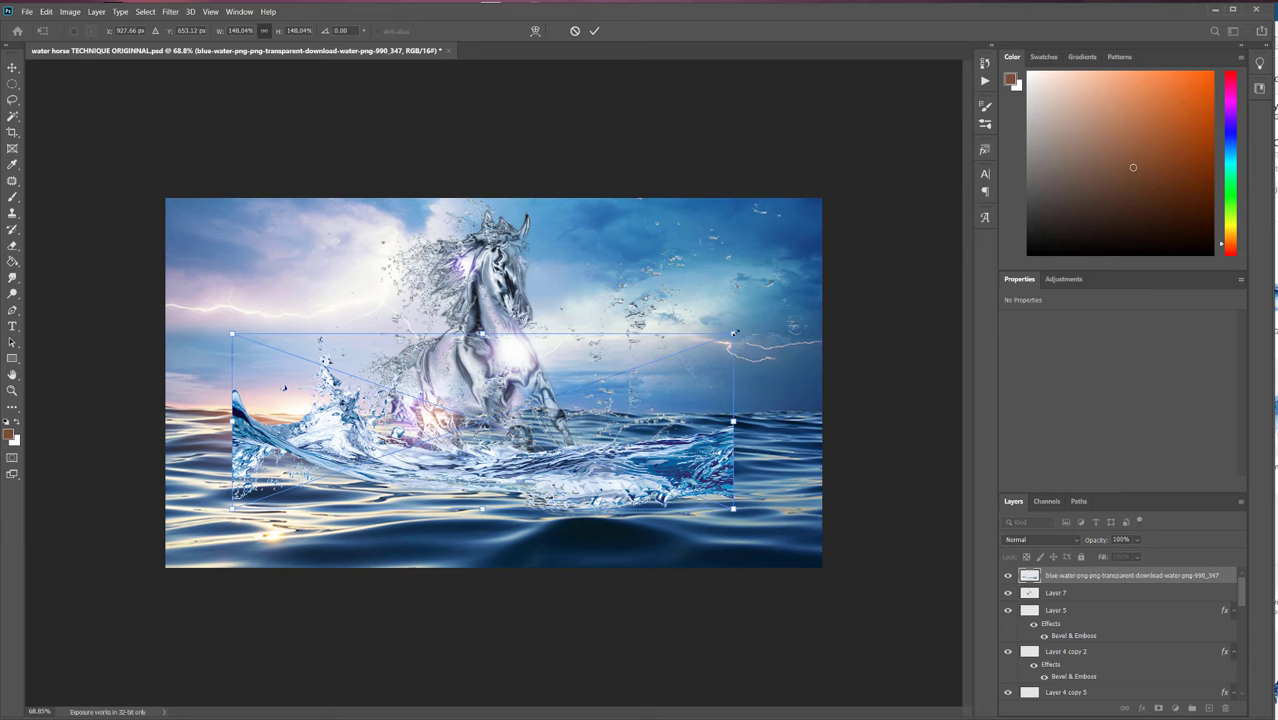
left_click_drag(735, 332, 826, 300)
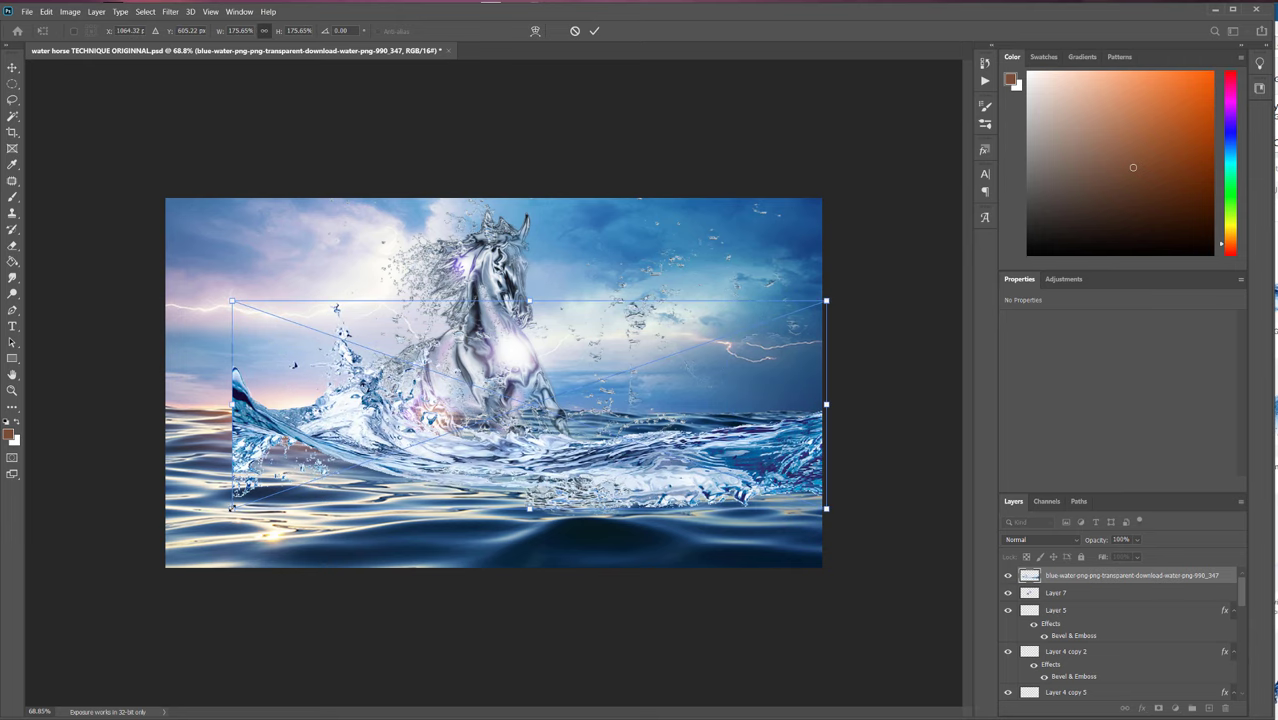
left_click_drag(231, 508, 160, 535)
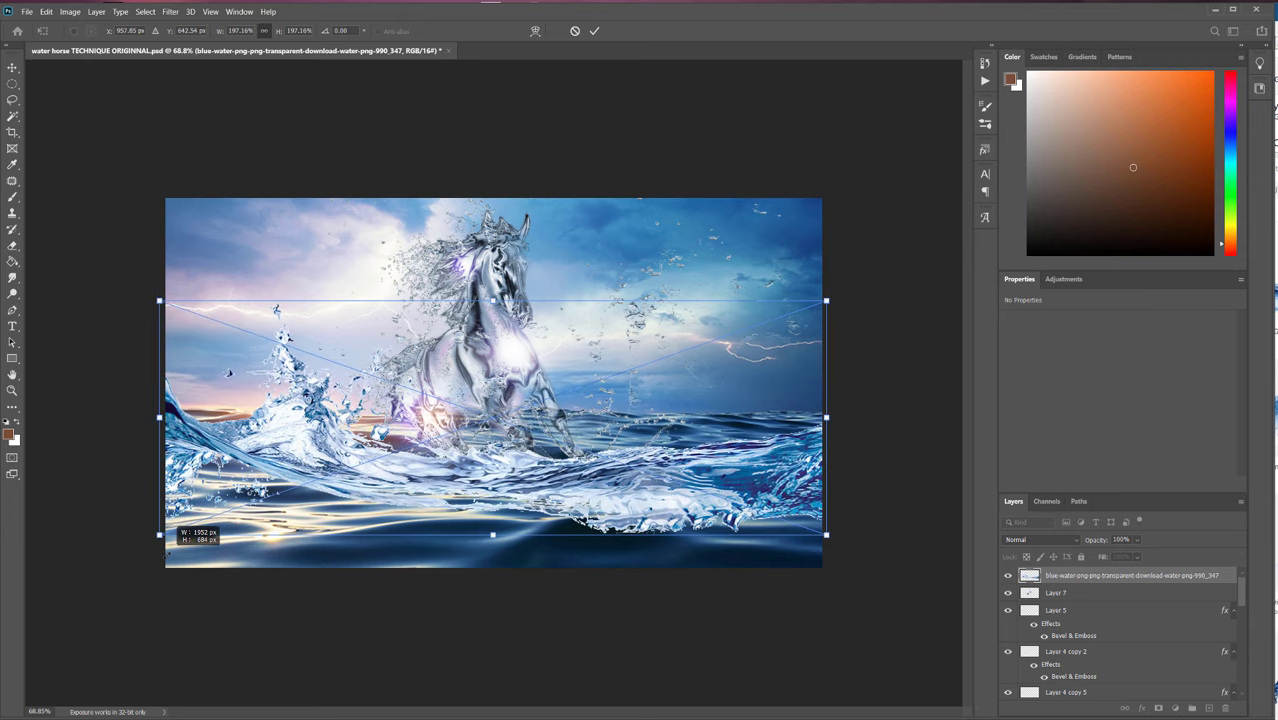
left_click_drag(556, 497, 557, 518)
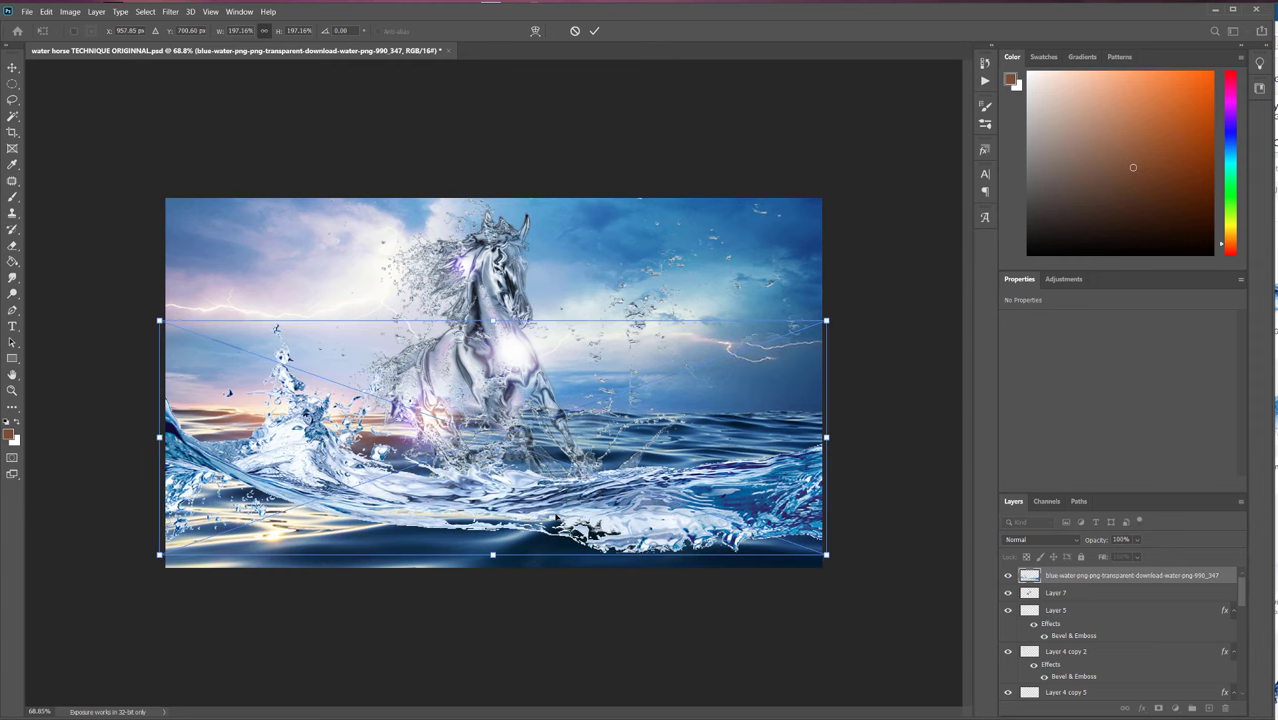
key("Return")
Commit the placed water splash and rasterize its layer.
key("b")
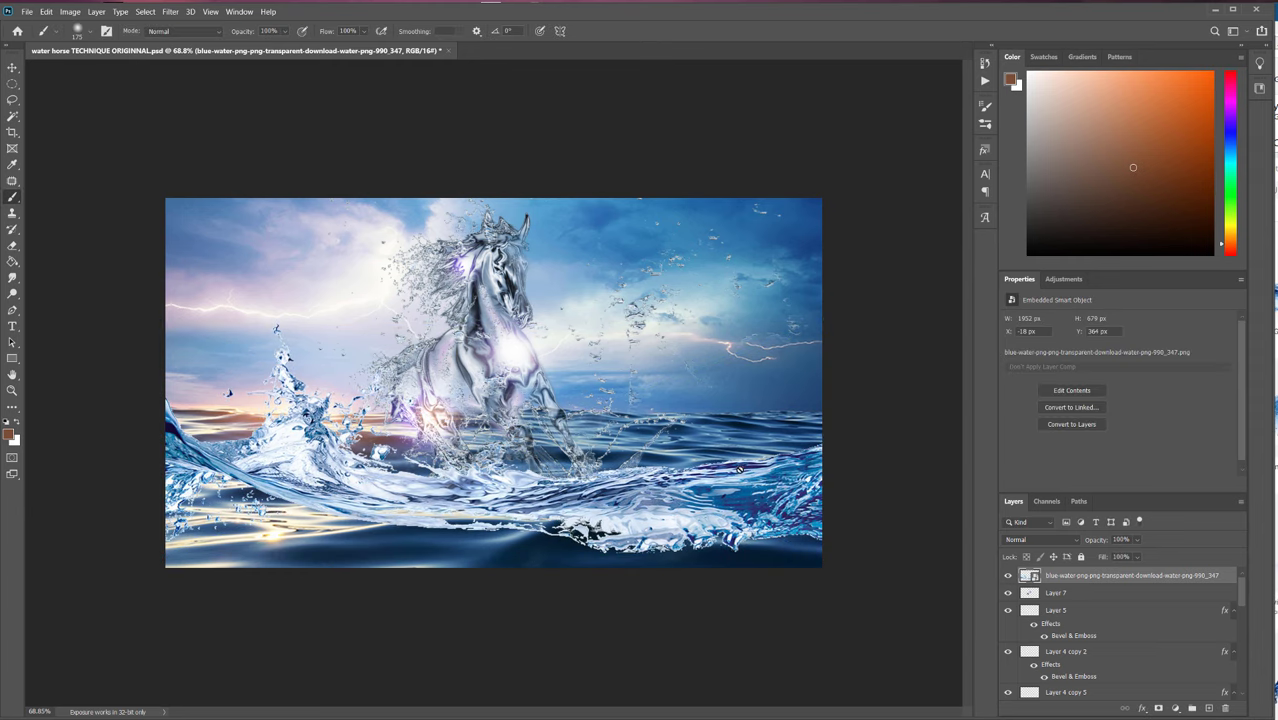
right_click(1111, 572)
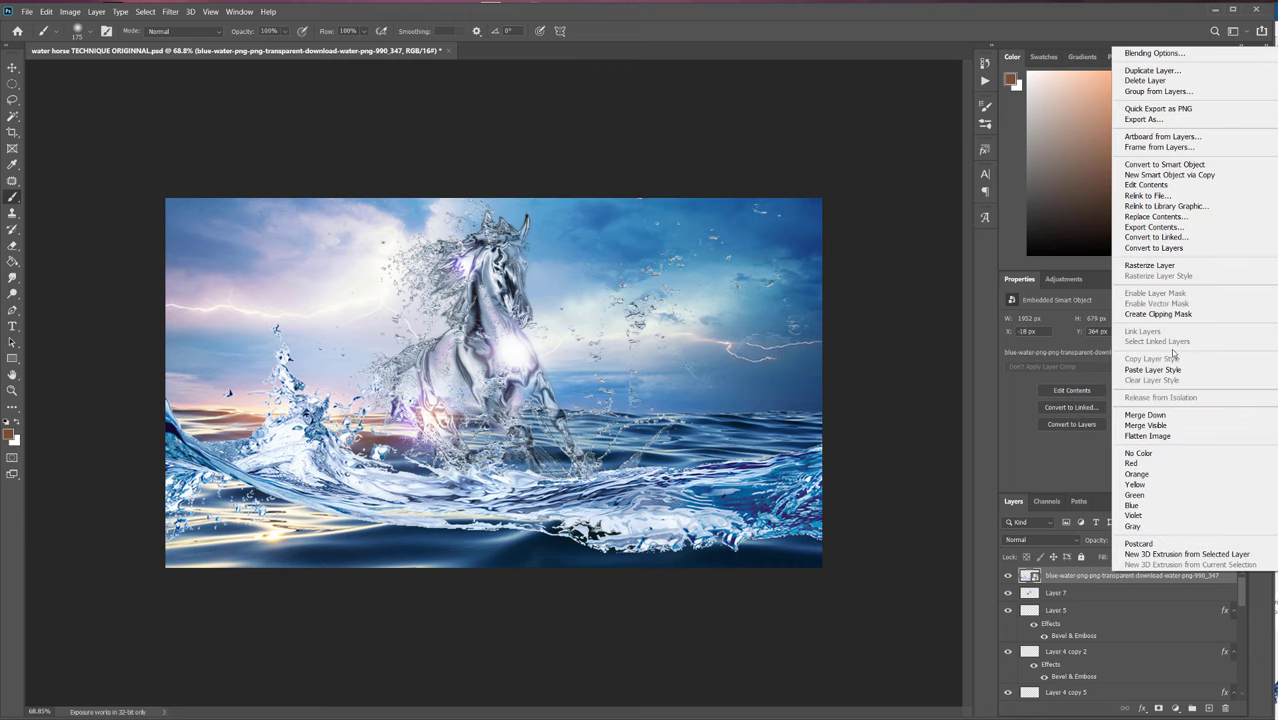
left_click(1149, 266)
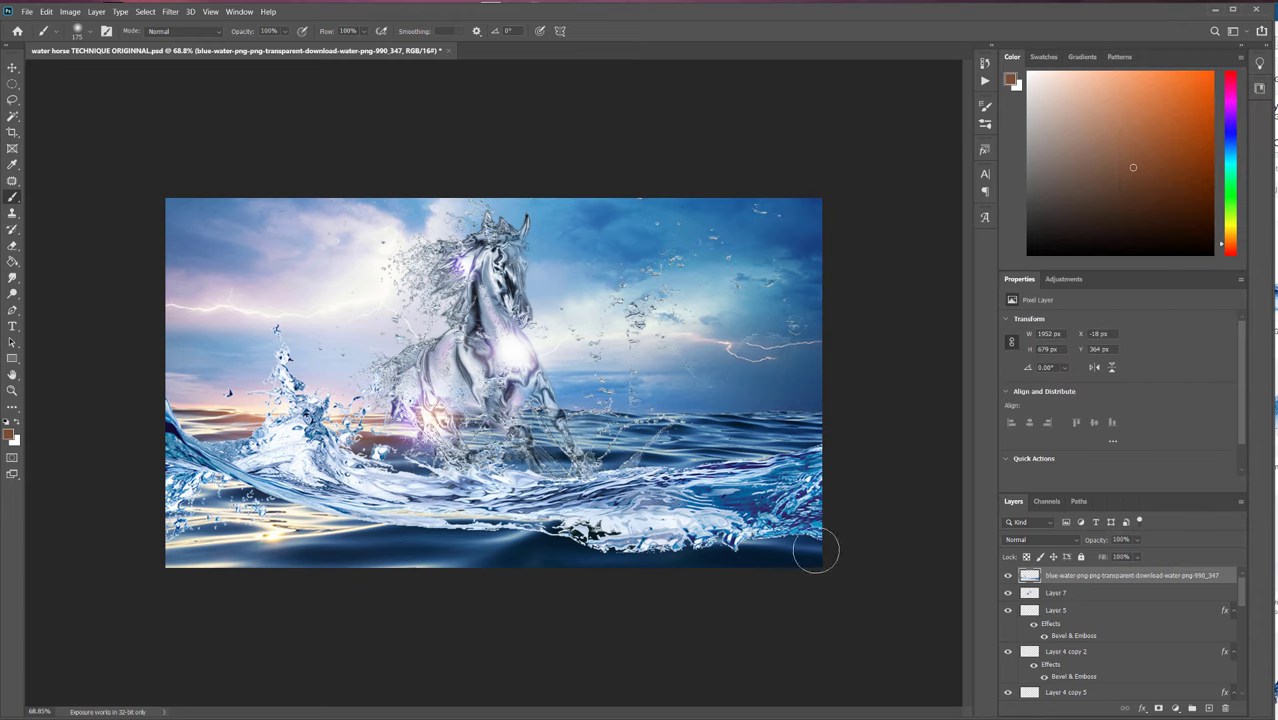
left_click_drag(611, 580, 743, 569)
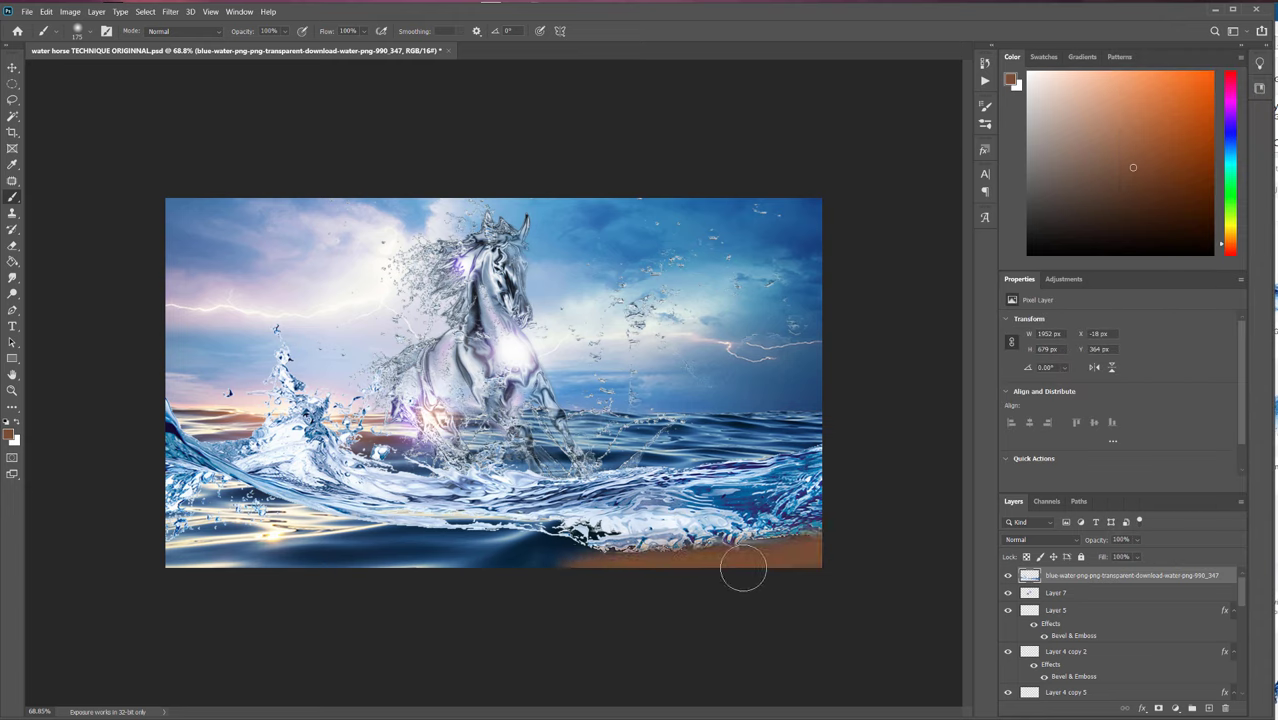
left_click(46, 12)
left_click(55, 34)
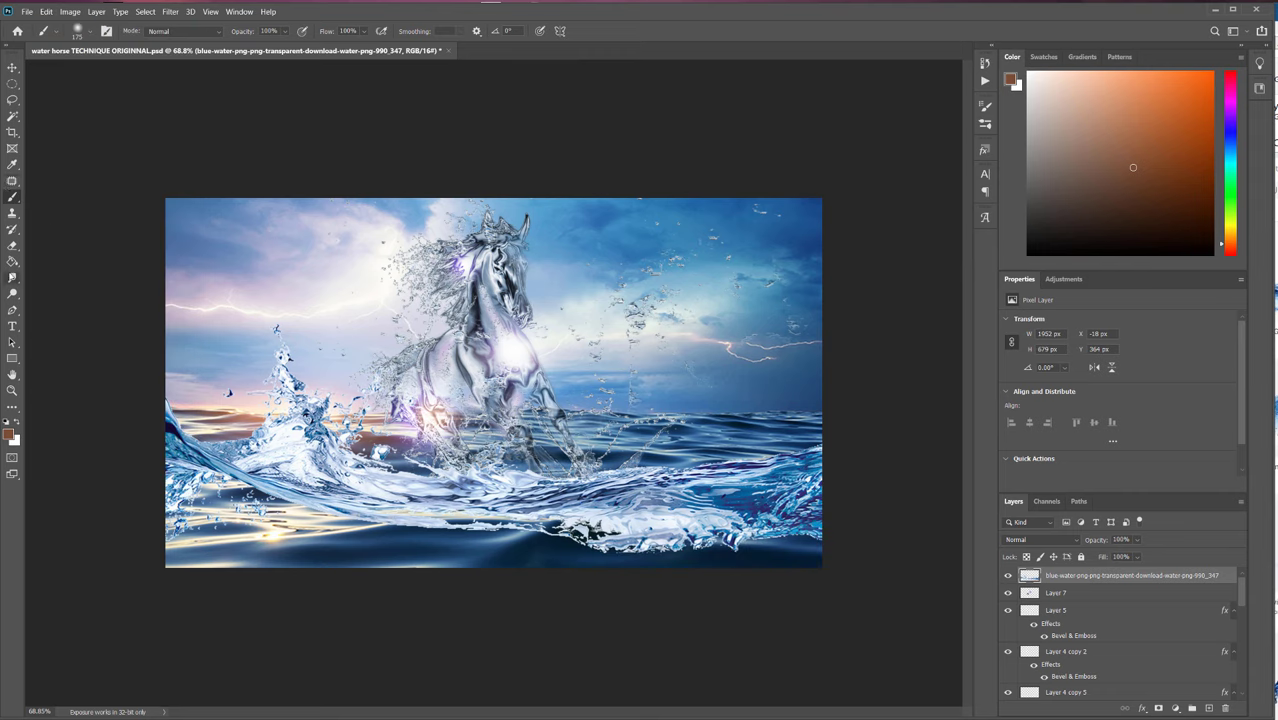
Erase the lower foam edge of the water splash with a 300 px eraser to blend it into the ocean.
left_click(12, 245)
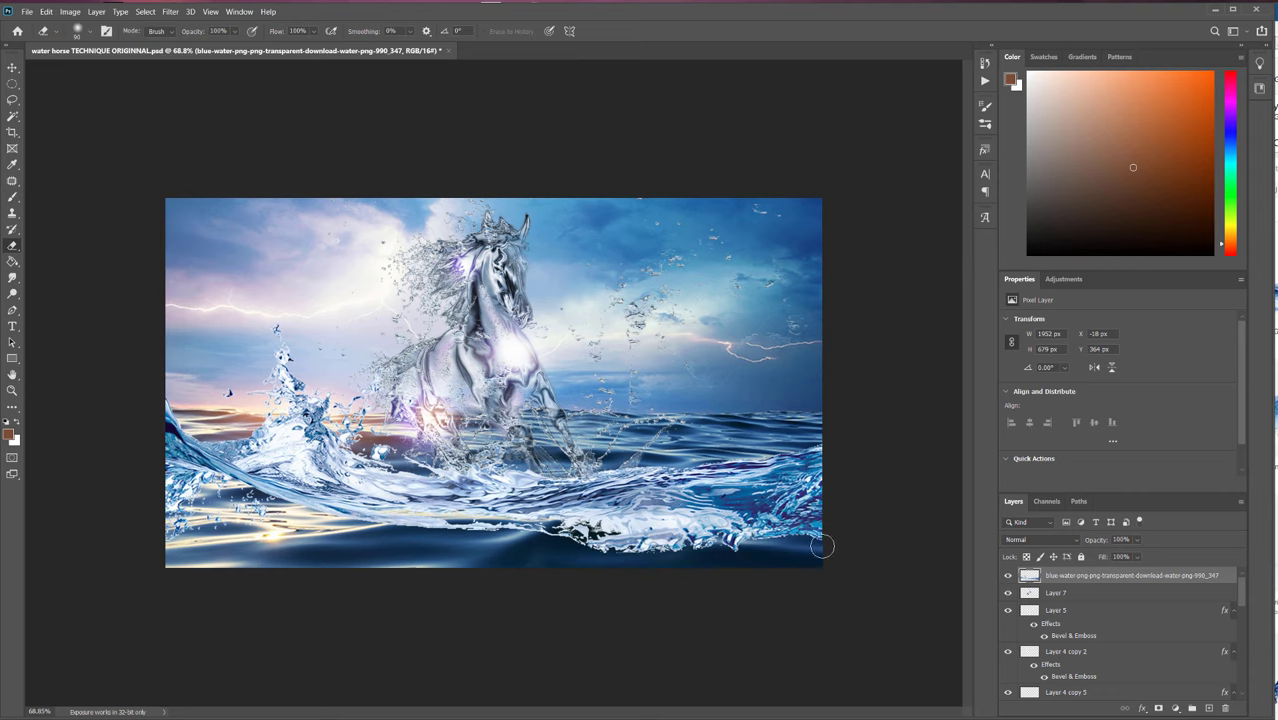
key("bracketright")
key("bracketright")
key("bracketright")
key("bracketright")
key("bracketright")
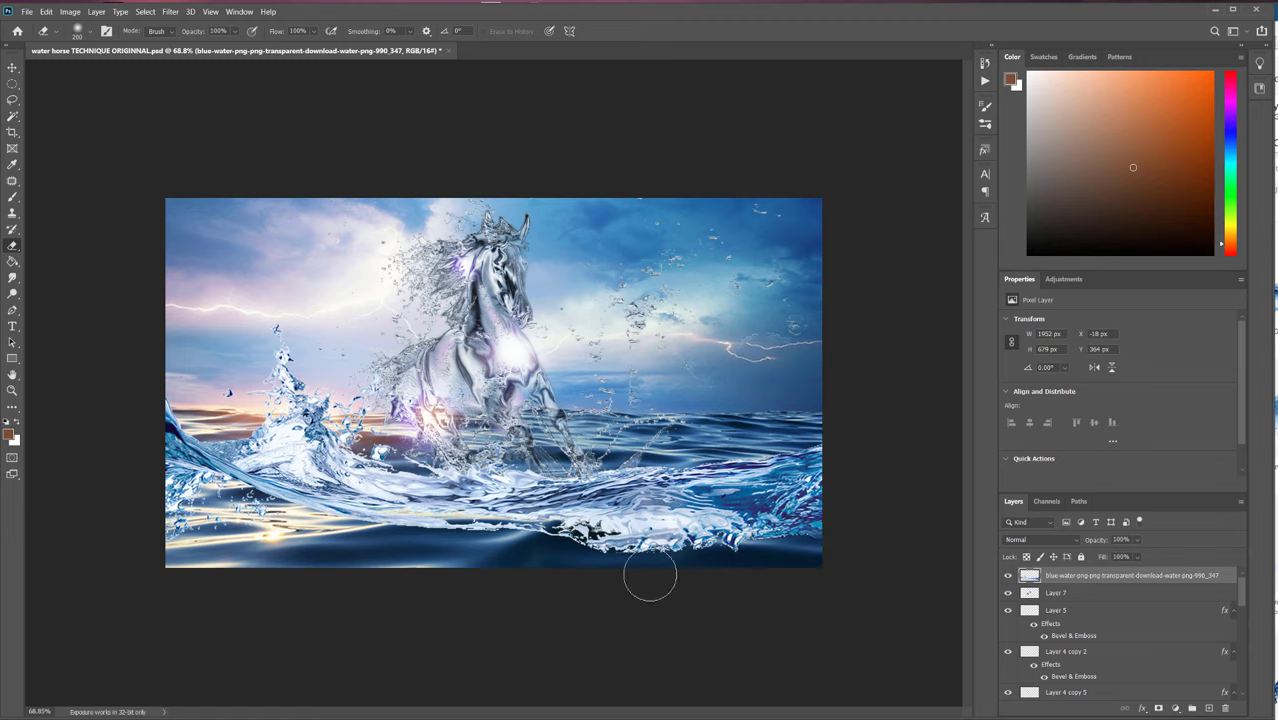
key("bracketright")
key("bracketright")
left_click_drag(867, 528, 496, 573)
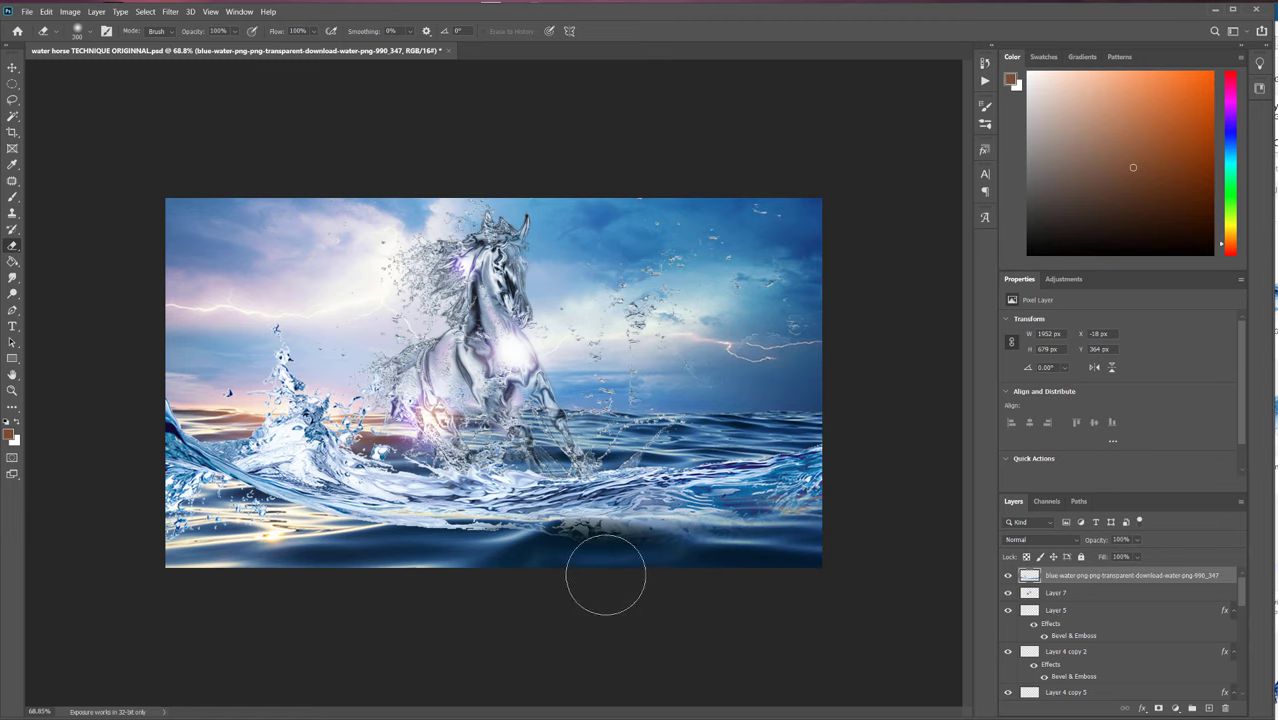
mouse_move(605, 575)
left_mouse_down()
mouse_move(228, 585)
mouse_move(285, 559)
mouse_move(205, 661)
left_mouse_up()
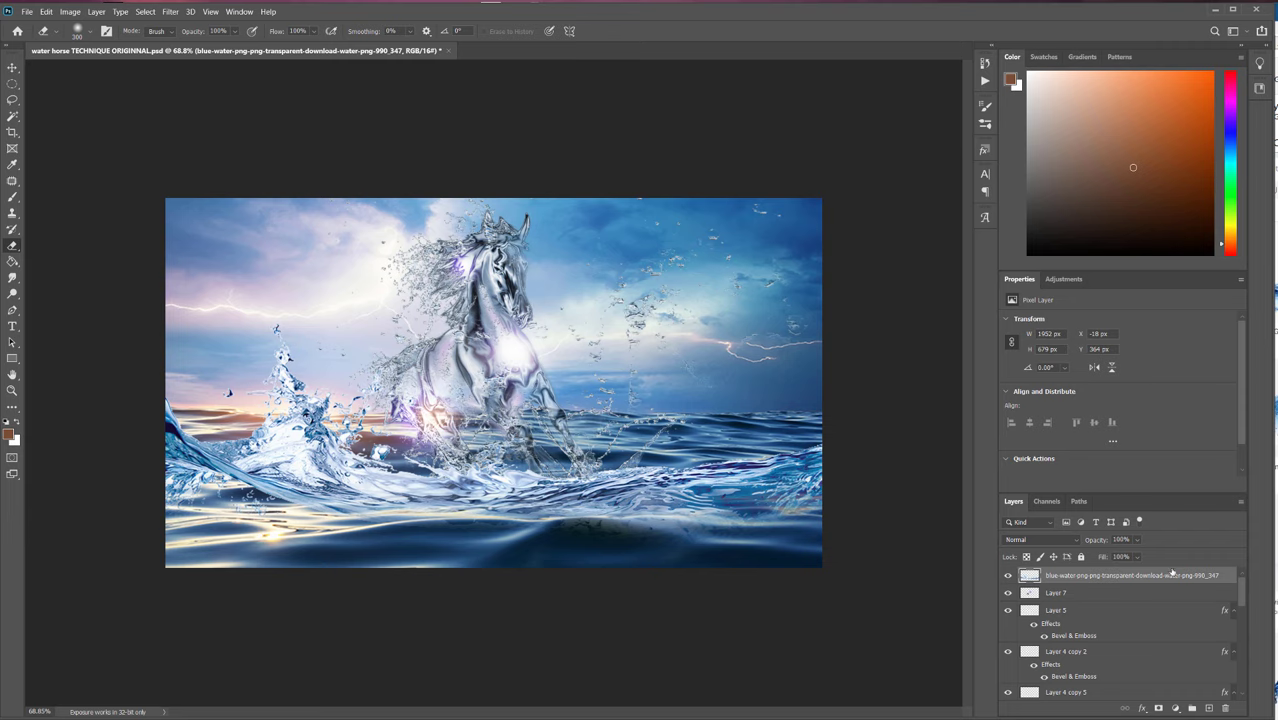
Duplicate the water splash layer, then move the original beneath the copy straight down to Y 494 px.
left_click_drag(1172, 572, 1208, 708)
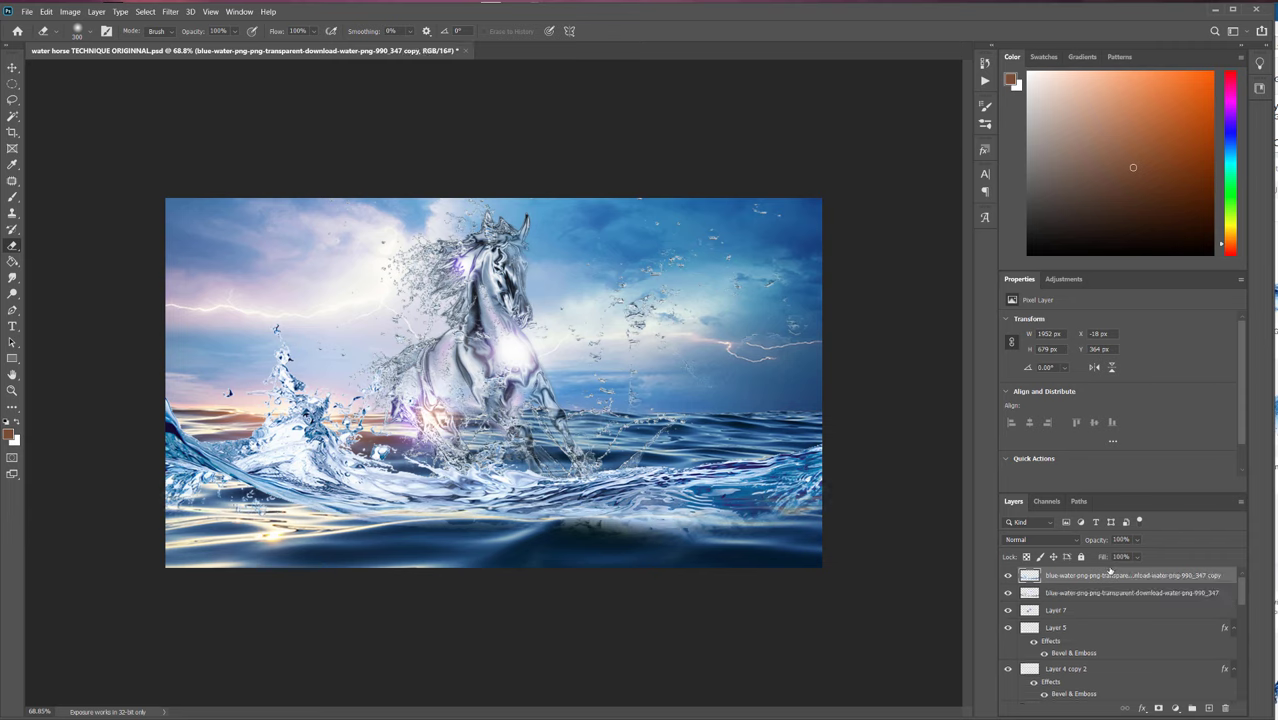
left_click(1169, 593)
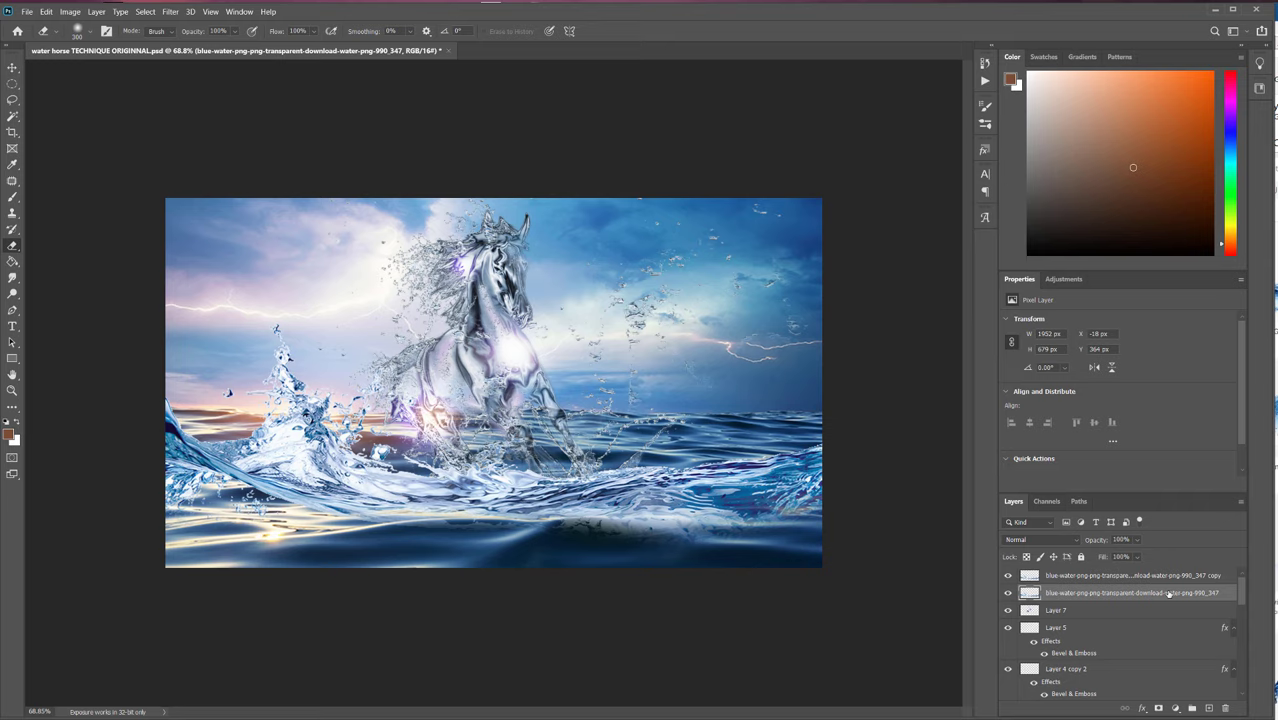
left_click(14, 66)
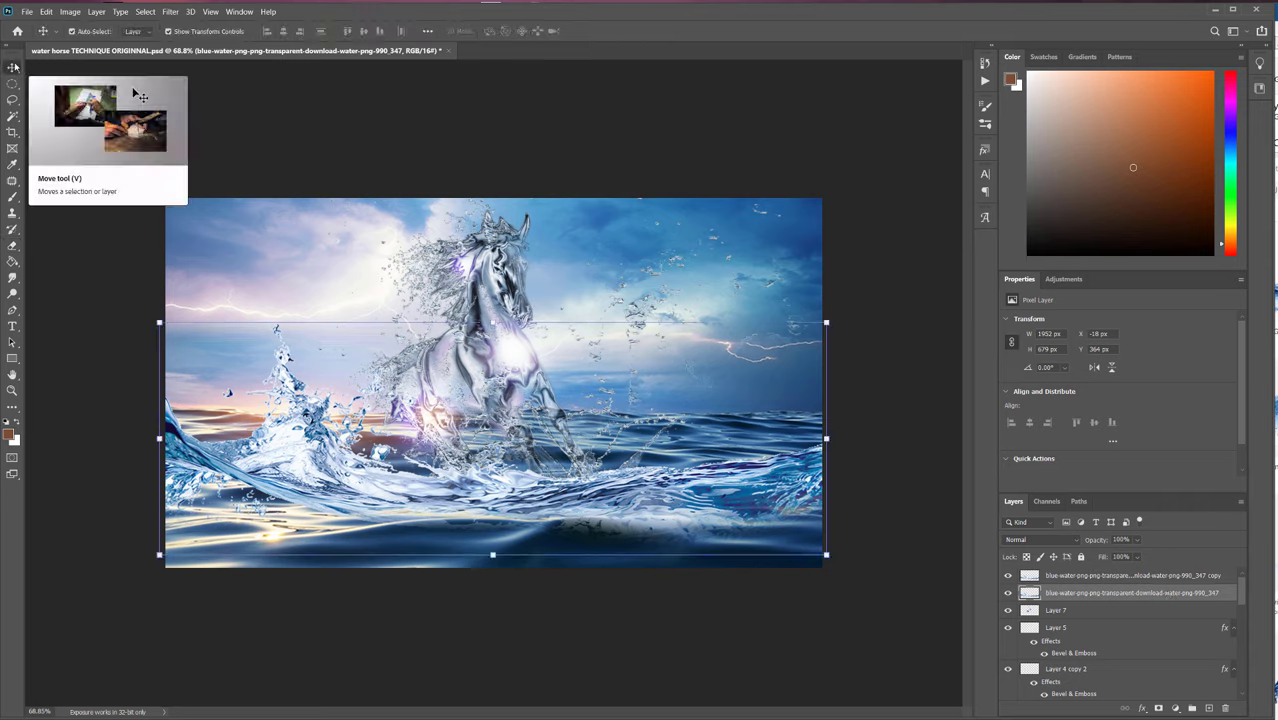
key("shift+Down")
key("shift+Down")
key("shift+Down")
key("shift+Down")
key("shift+Down")
key("shift+Down")
key("shift+Down")
key("shift+Down")
key("shift+Down")
key("shift+Down")
key("shift+Down")
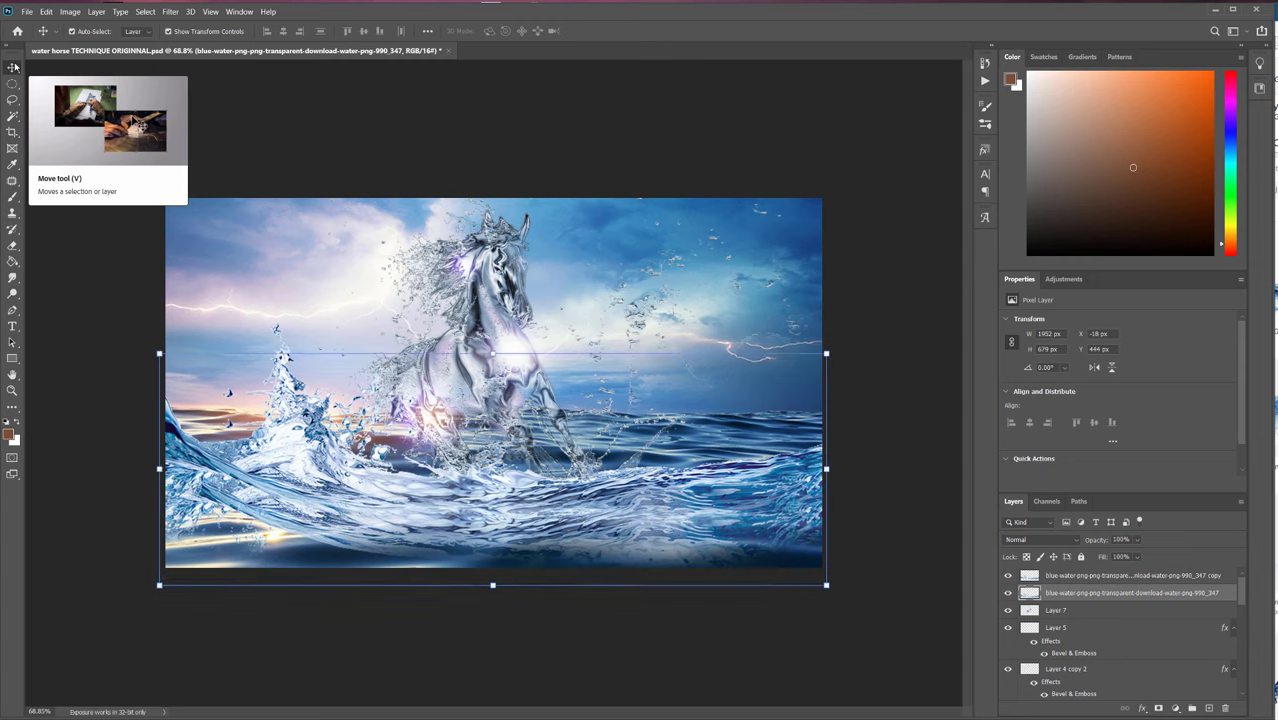
key("shift+Down")
key("shift+Down")
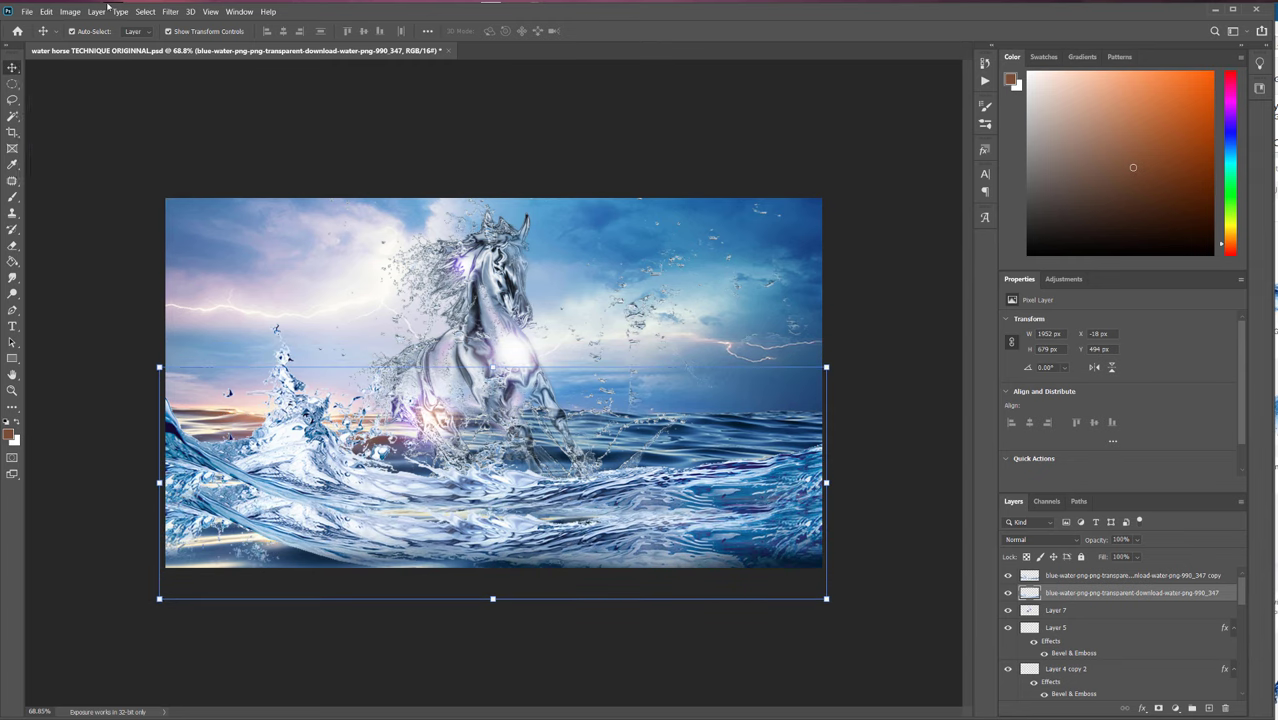
Flip the lower water splash layer horizontally.
left_click(29, 12)
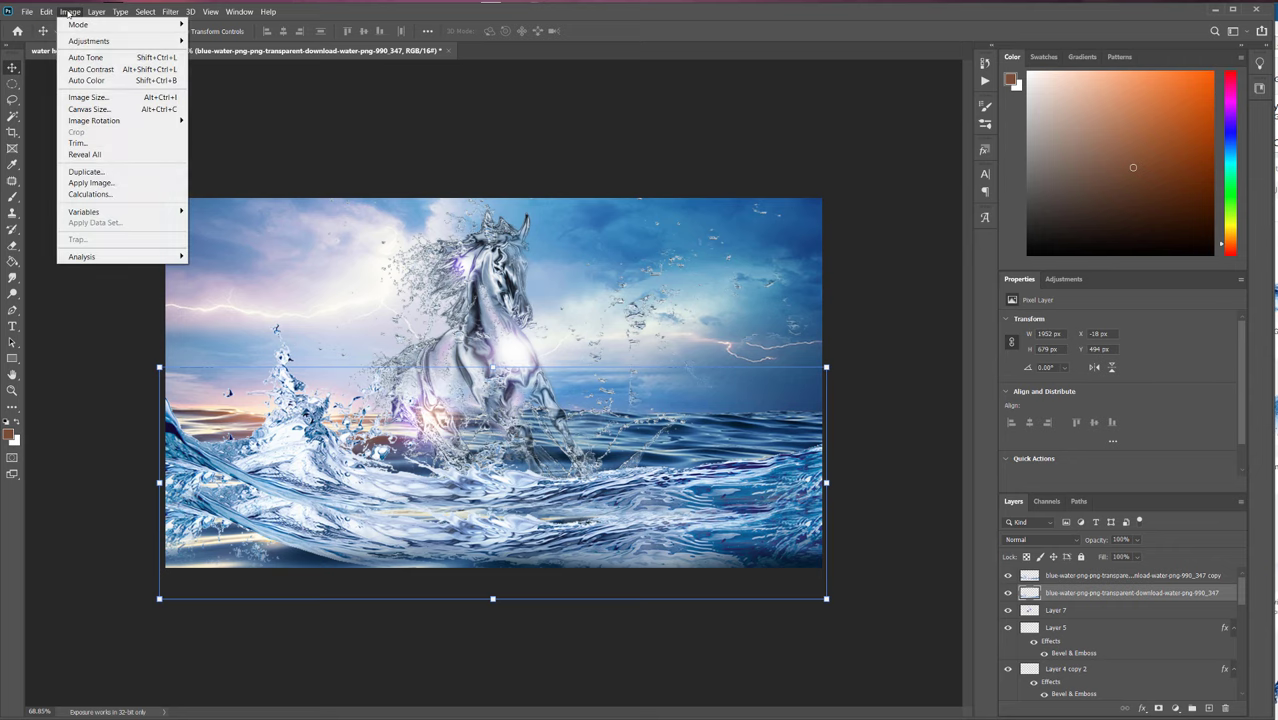
mouse_move(46, 12)
mouse_move(70, 282)
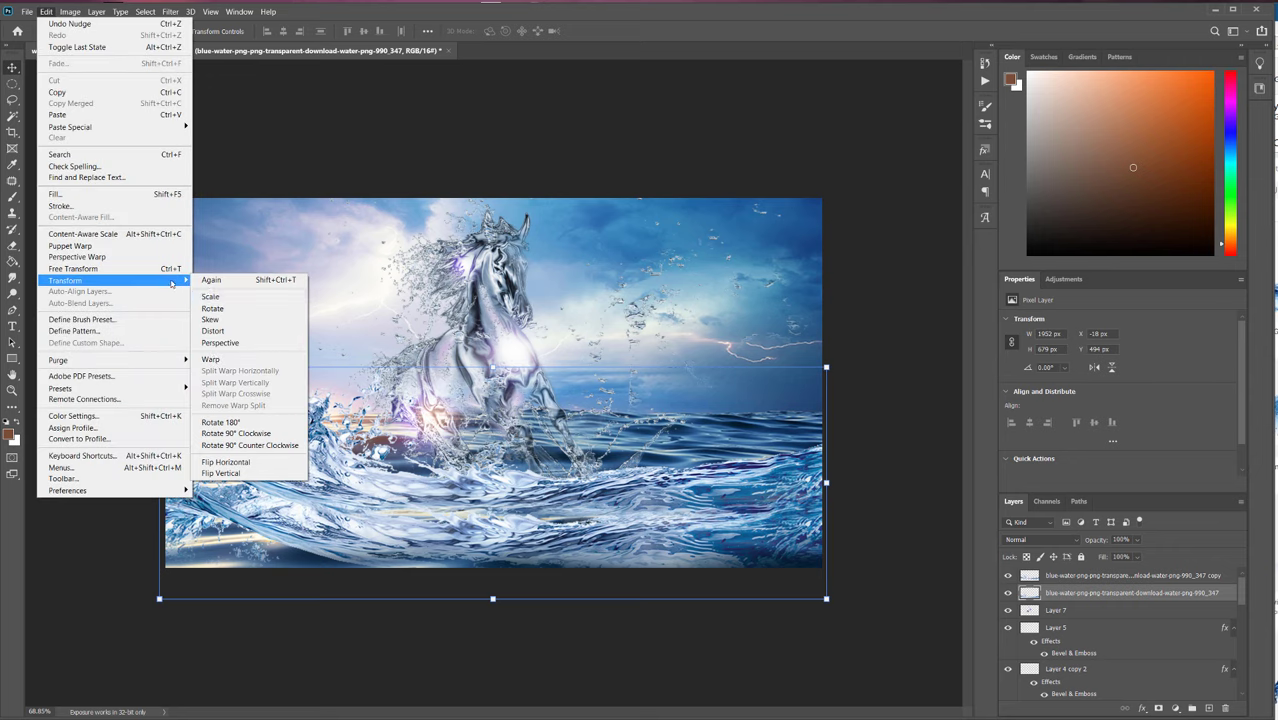
left_click(237, 464)
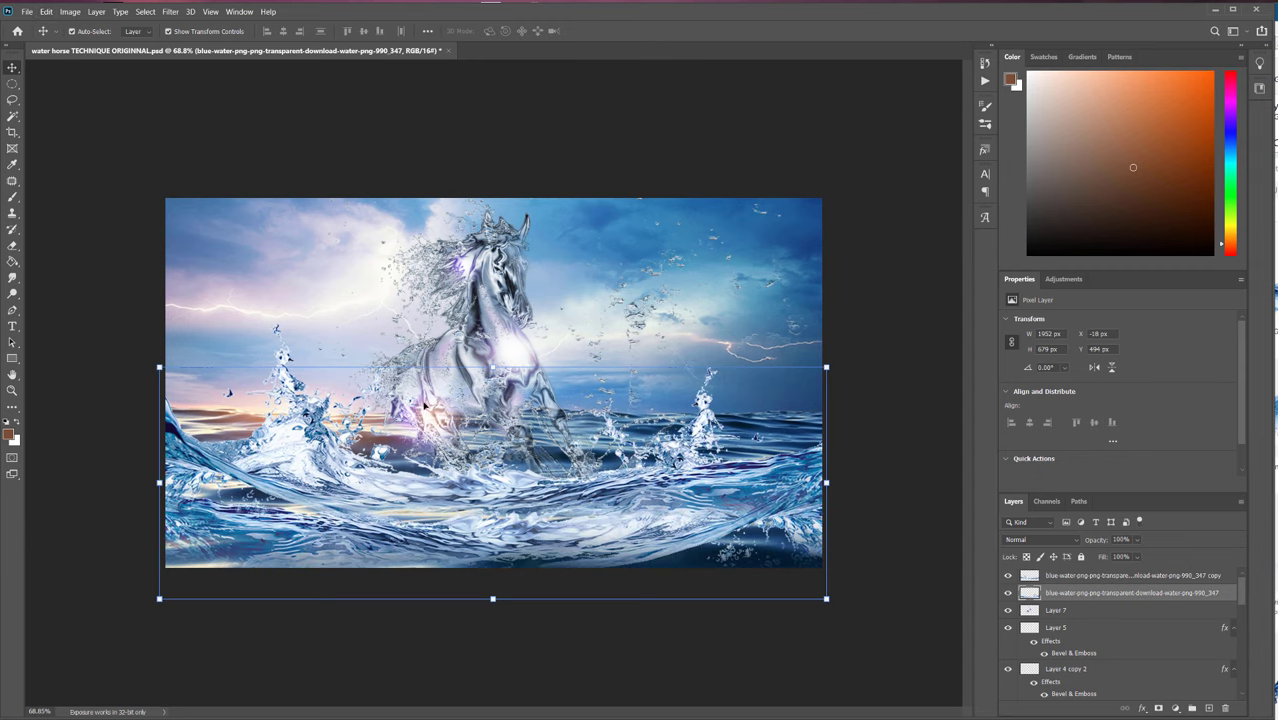
Resize the flipped water splash to about 1971 × 561 px so it spans the canvas's full width along the bottom of the ocean.
left_click_drag(494, 368, 494, 408)
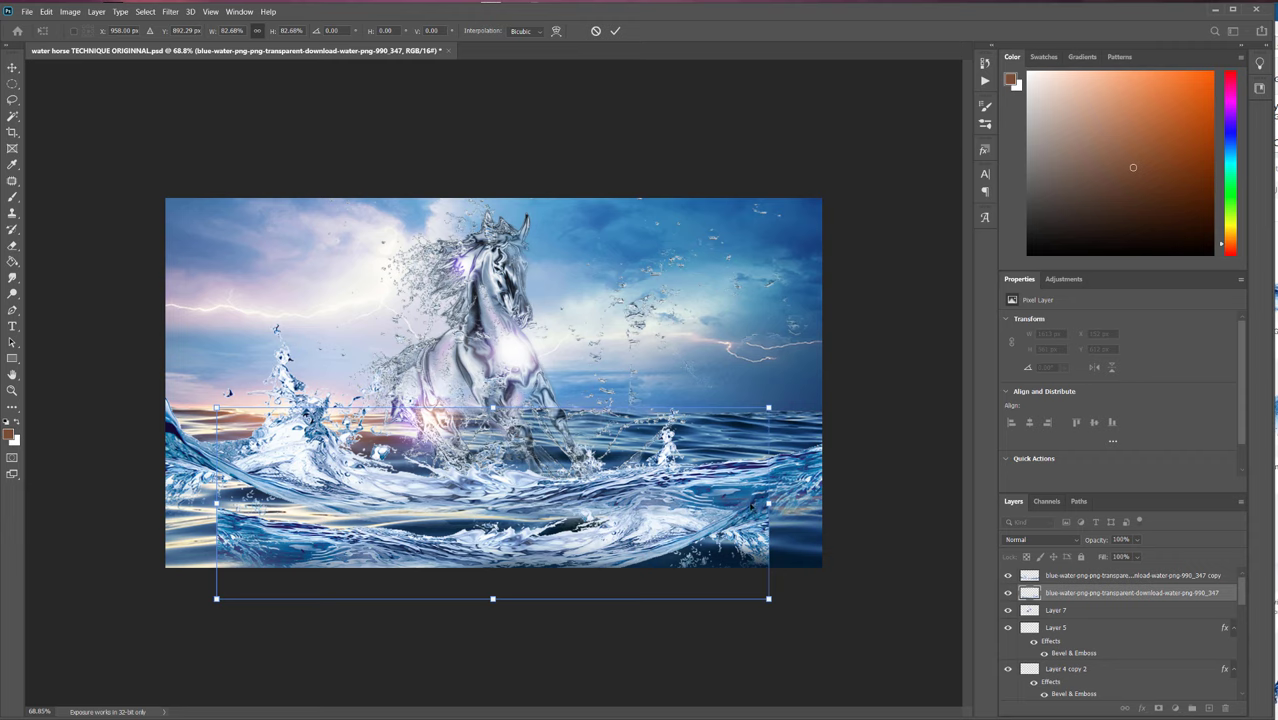
left_click_drag(768, 503, 828, 503)
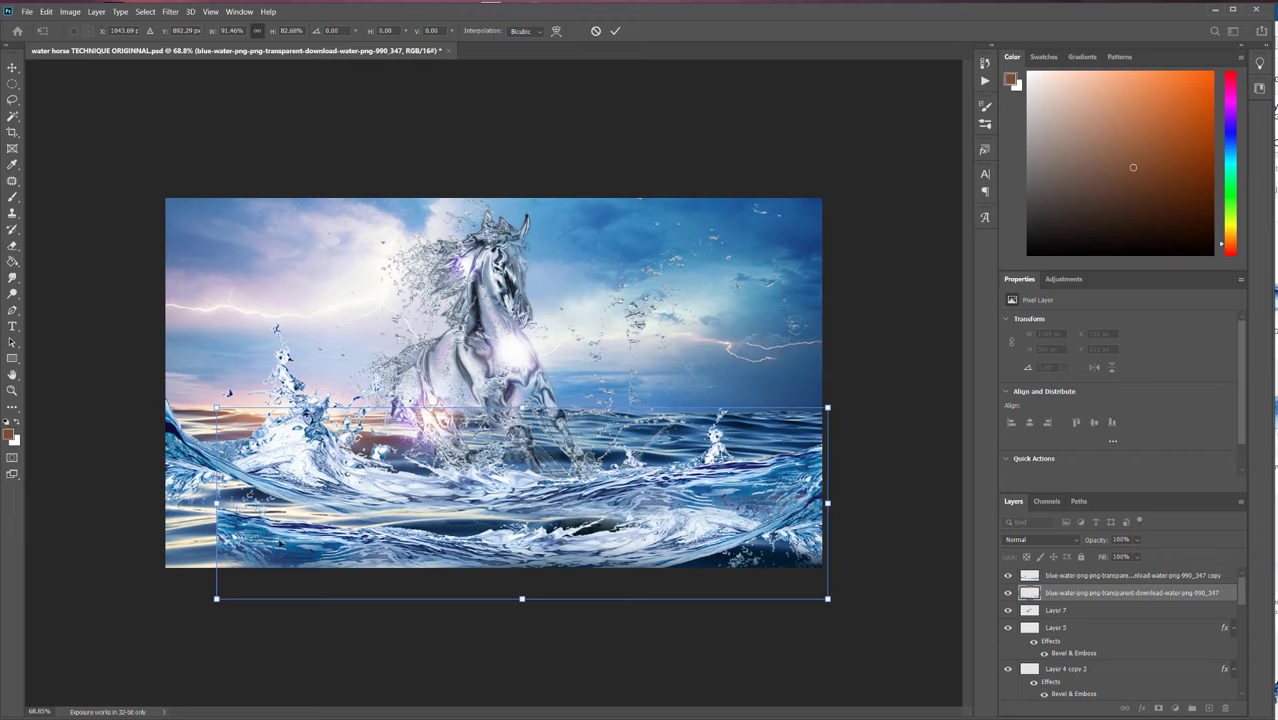
left_click_drag(216, 504, 153, 503)
key("Return")
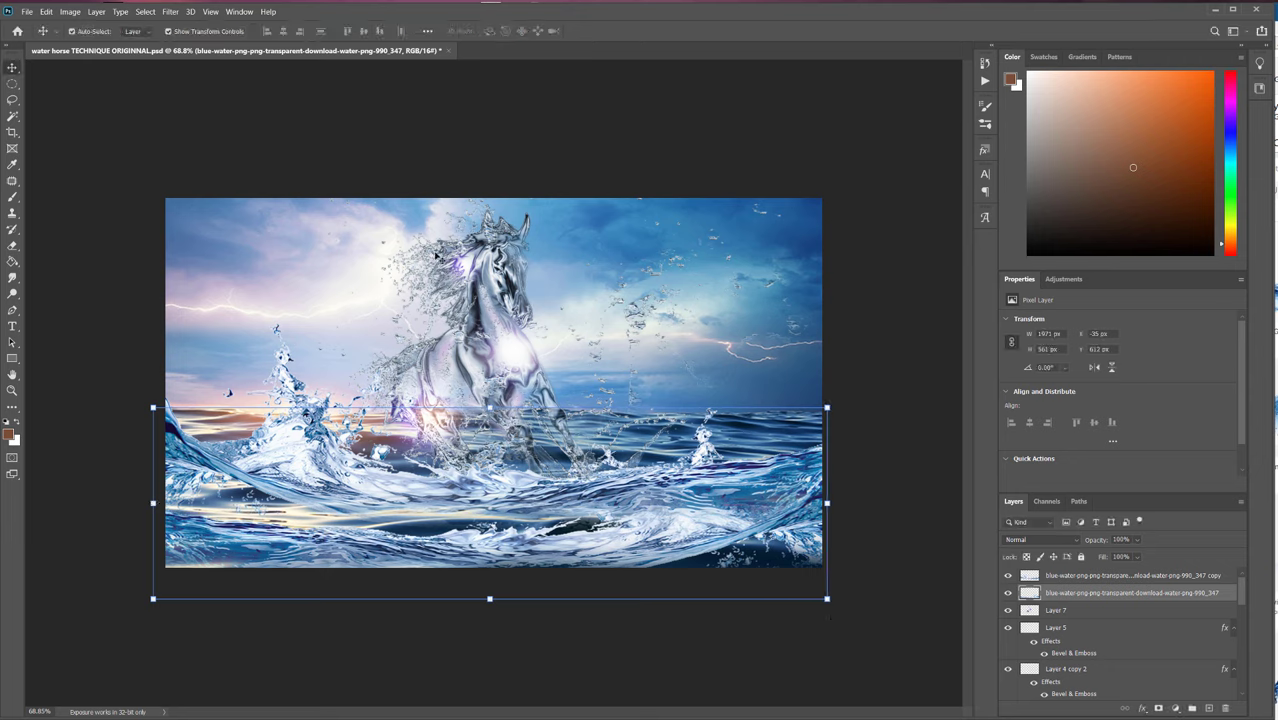
Lower the flipped water splash layer's opacity to about 30%.
left_click(1137, 541)
left_click_drag(1148, 556, 1122, 557)
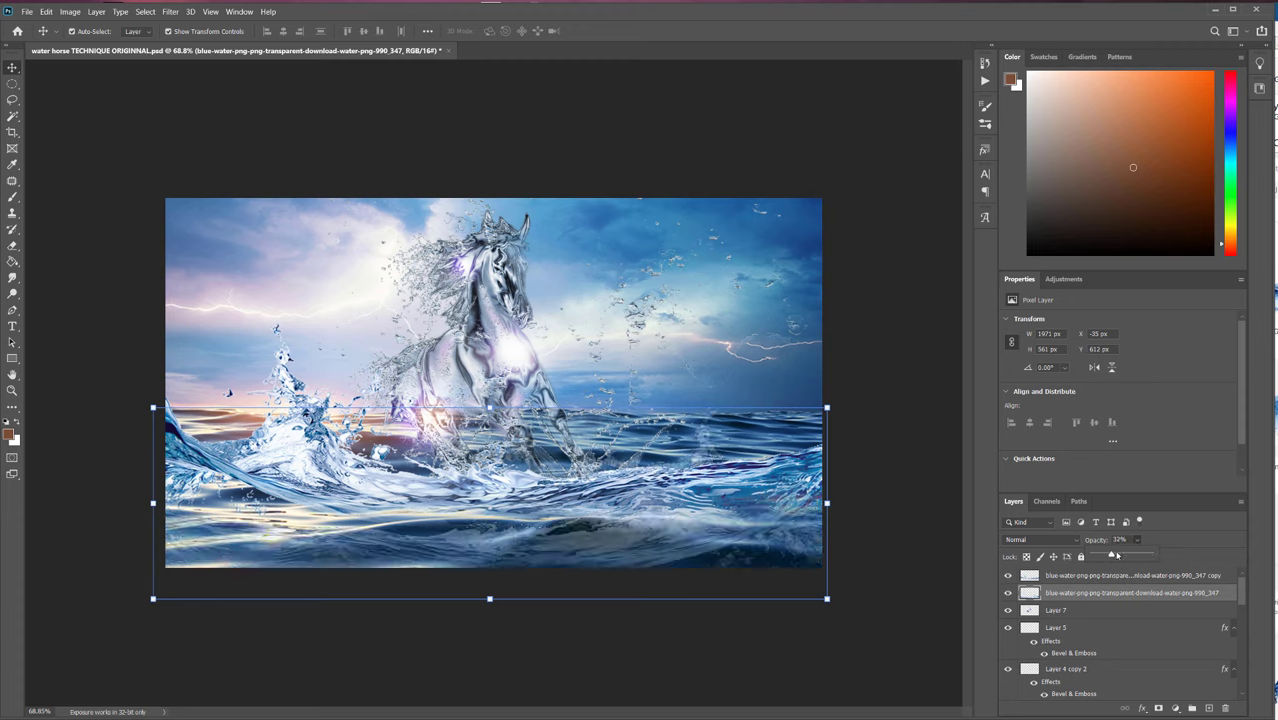
left_click_drag(1110, 555, 1107, 556)
left_click(858, 339)
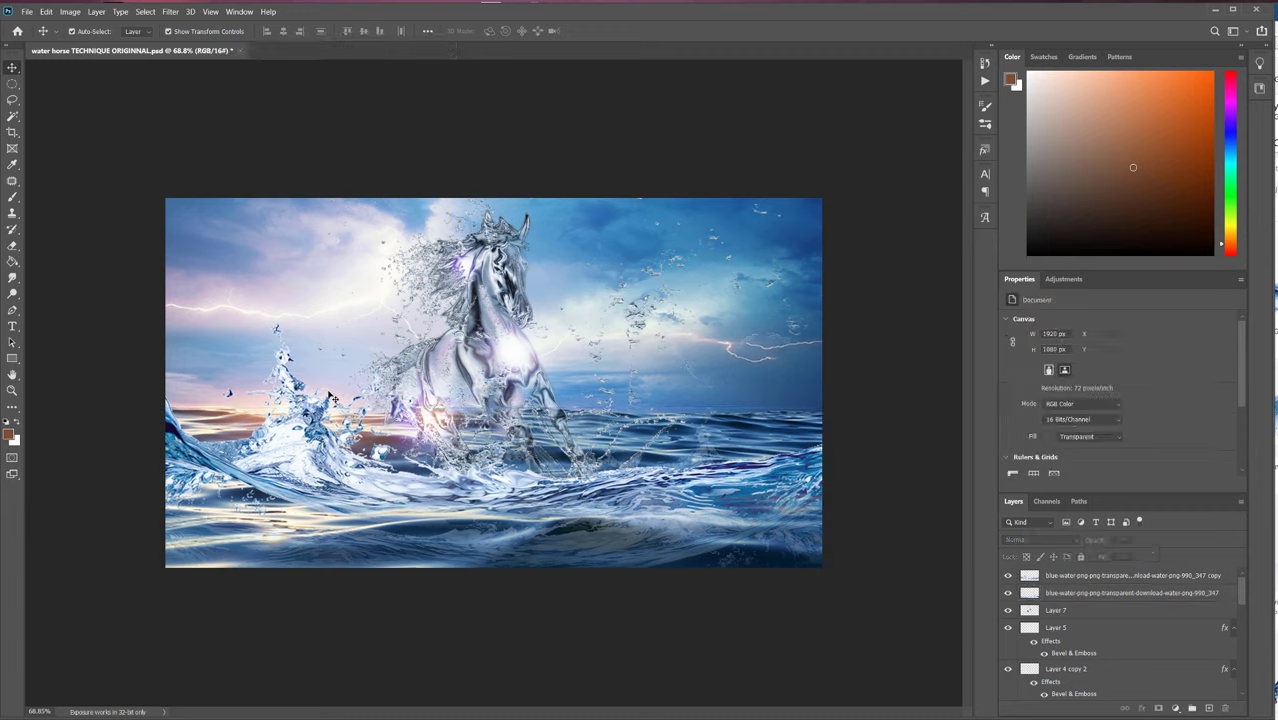
Move the upper water splash copy to about X -42, Y 410 px and reduce its opacity to 67%.
left_click(309, 414)
left_click_drag(306, 427, 297, 444)
left_click(1138, 541)
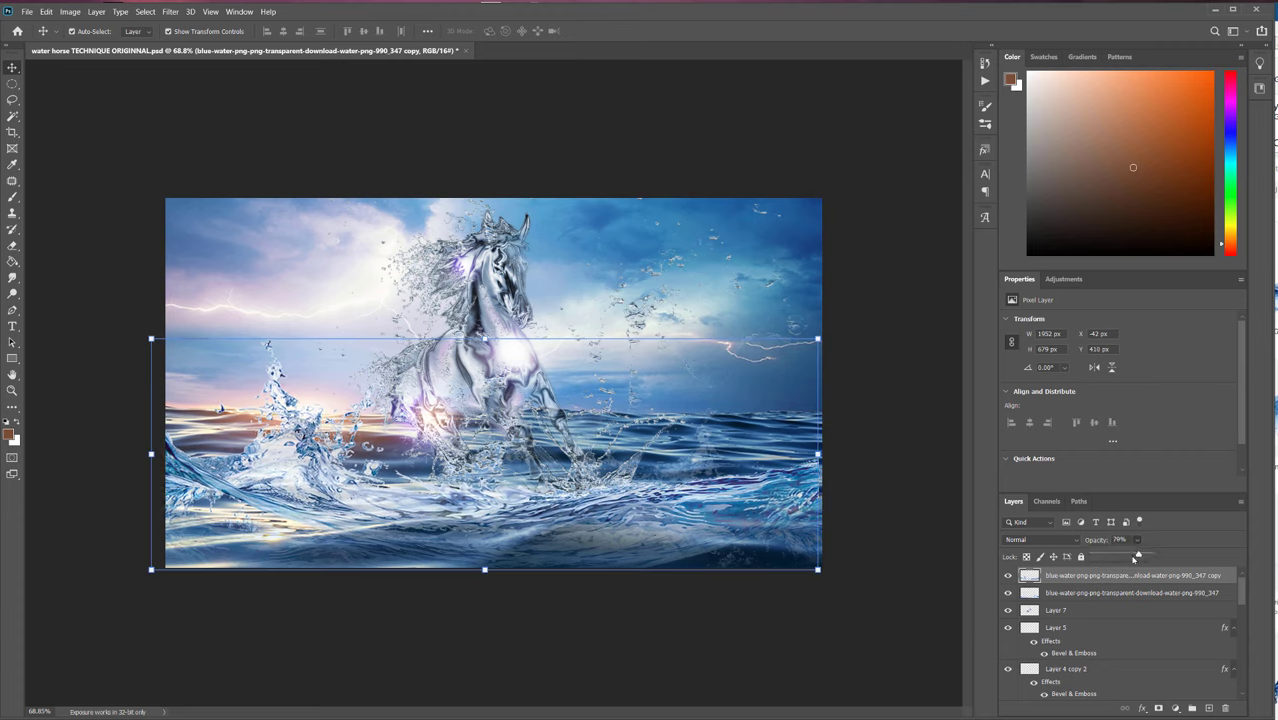
left_click_drag(1134, 559, 1132, 558)
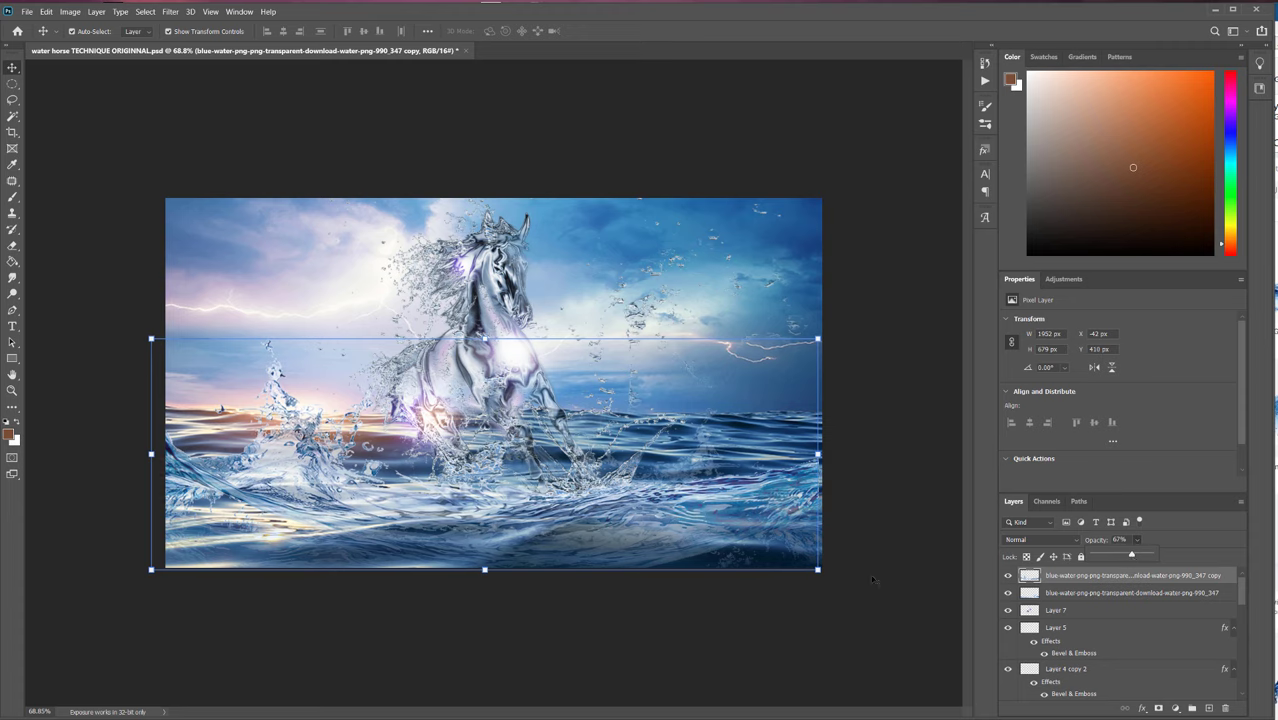
left_click(907, 204)
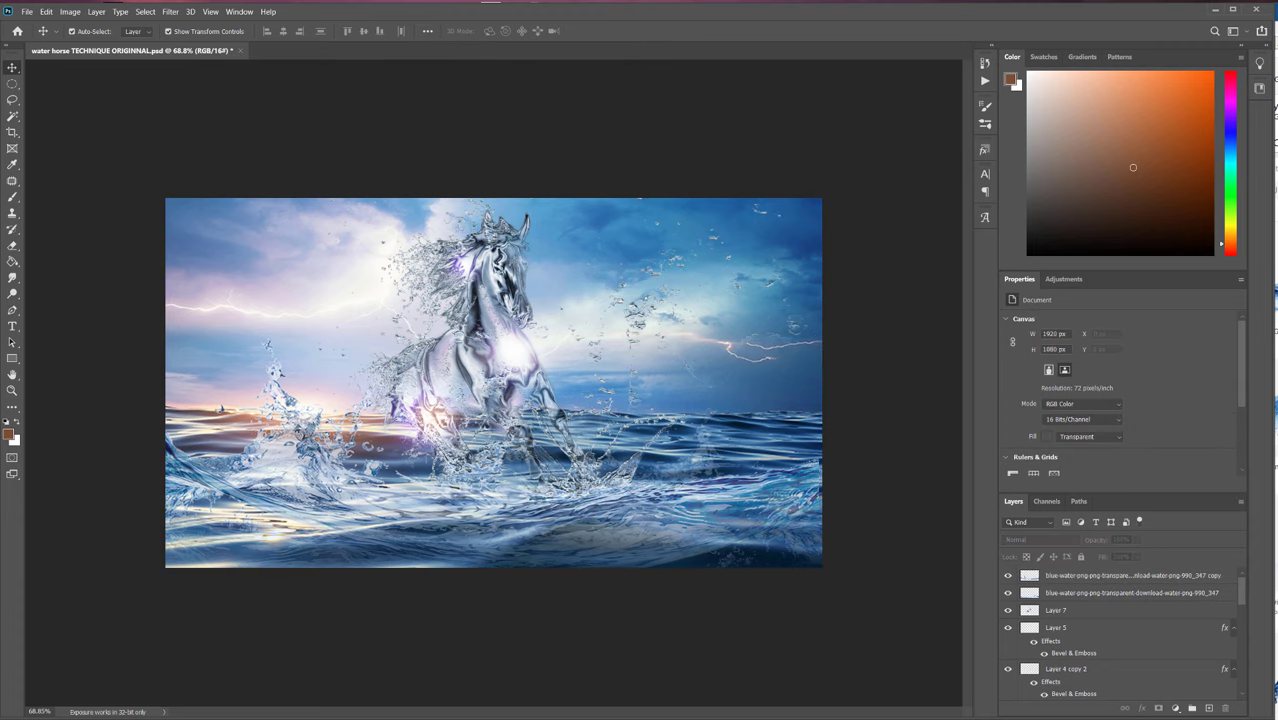